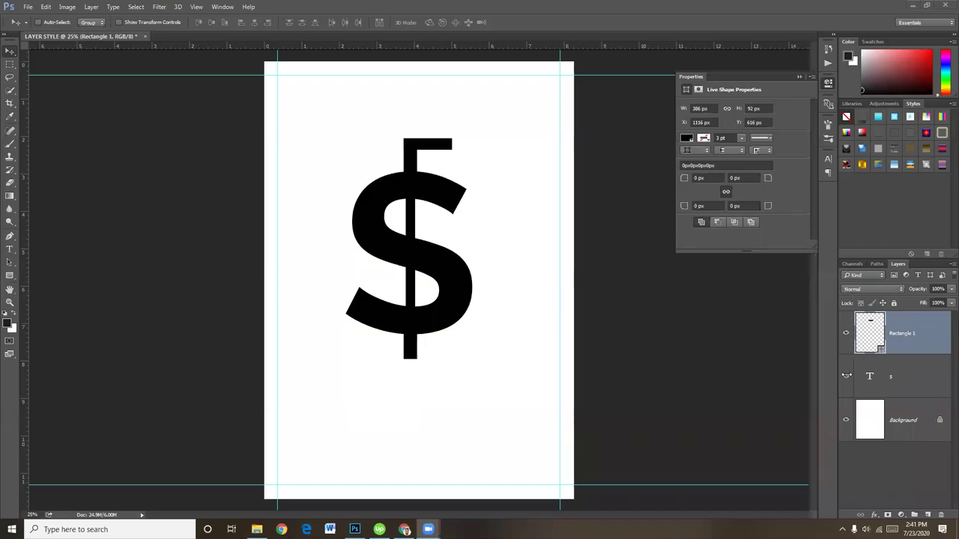
Merge the dollar text layer with Rectangle 1 into a single Rectangle 1 layer.
{"action": "left_click", "coordinate": [9, 57]}
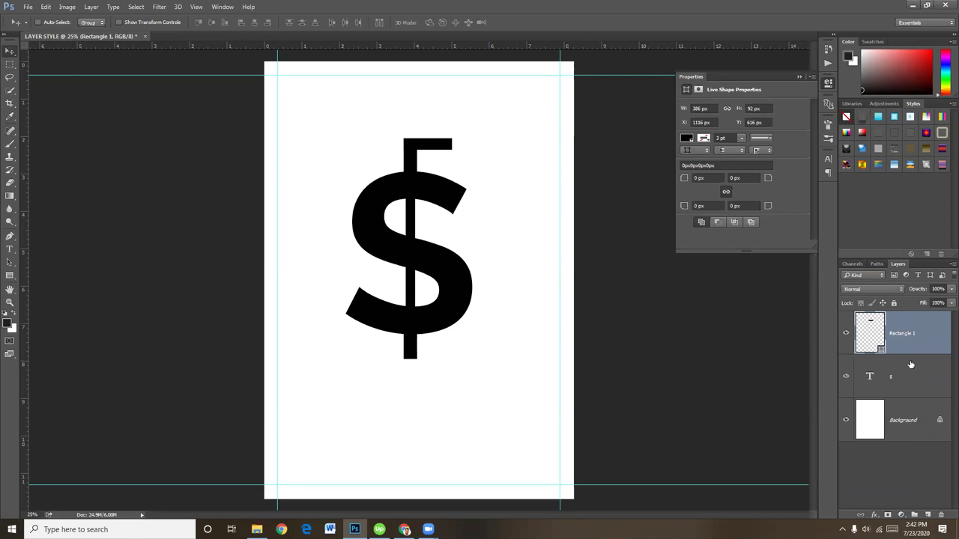
{"action": "left_click", "coordinate": [911, 365], "text": "ctrl"}
{"action": "right_click", "coordinate": [929, 334]}
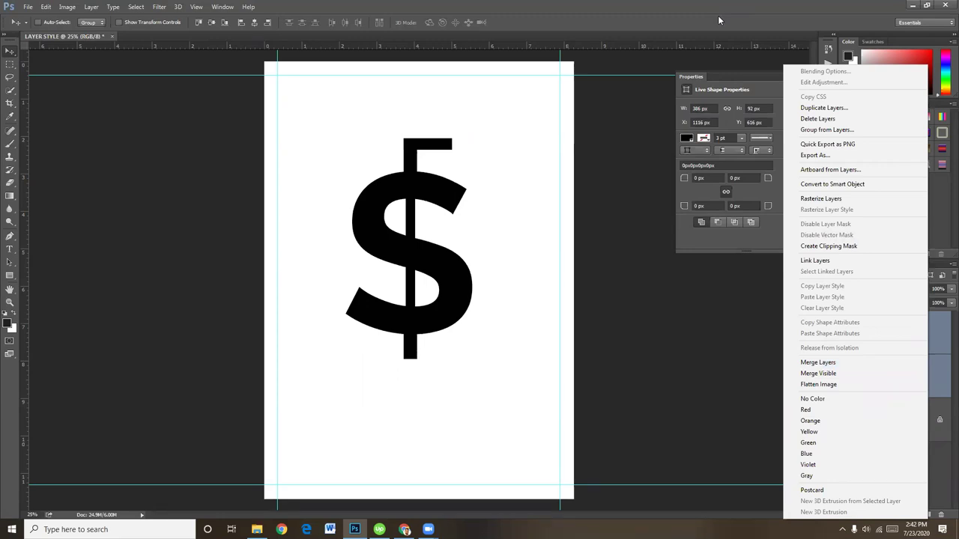
{"action": "left_click", "coordinate": [940, 339]}
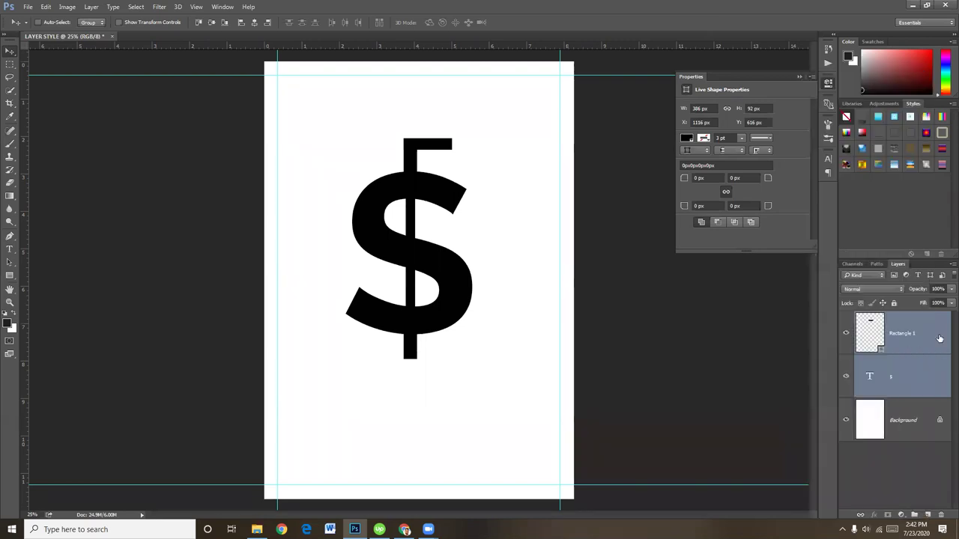
{"action": "right_click", "coordinate": [940, 340]}
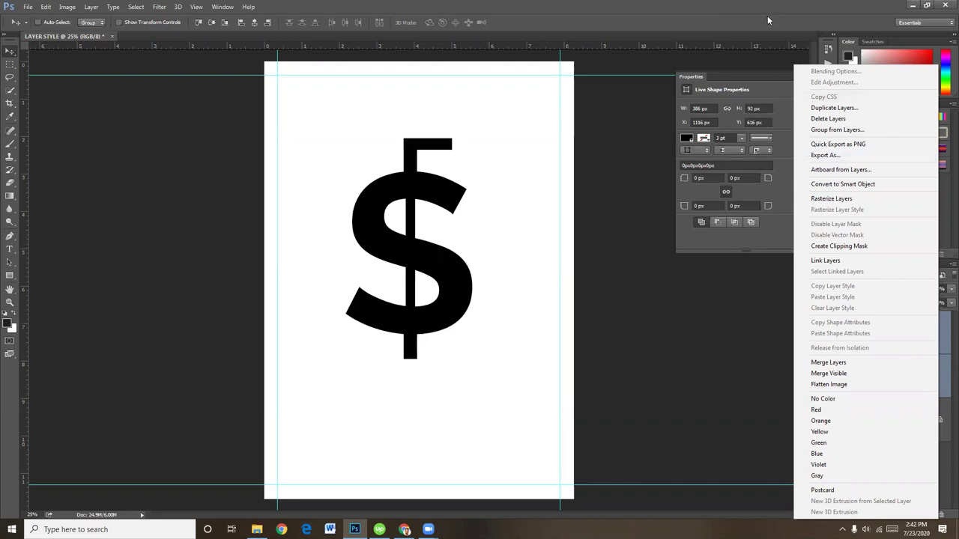
{"action": "left_click", "coordinate": [837, 363]}
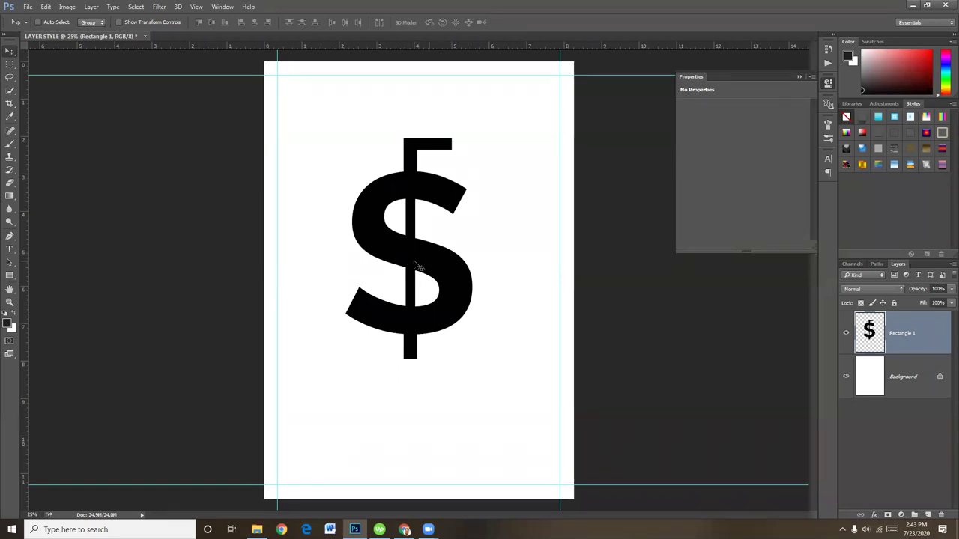
Enlarge the merged dollar sign slightly with Free Transform and nudge it into position.
{"action": "left_click", "coordinate": [10, 249]}
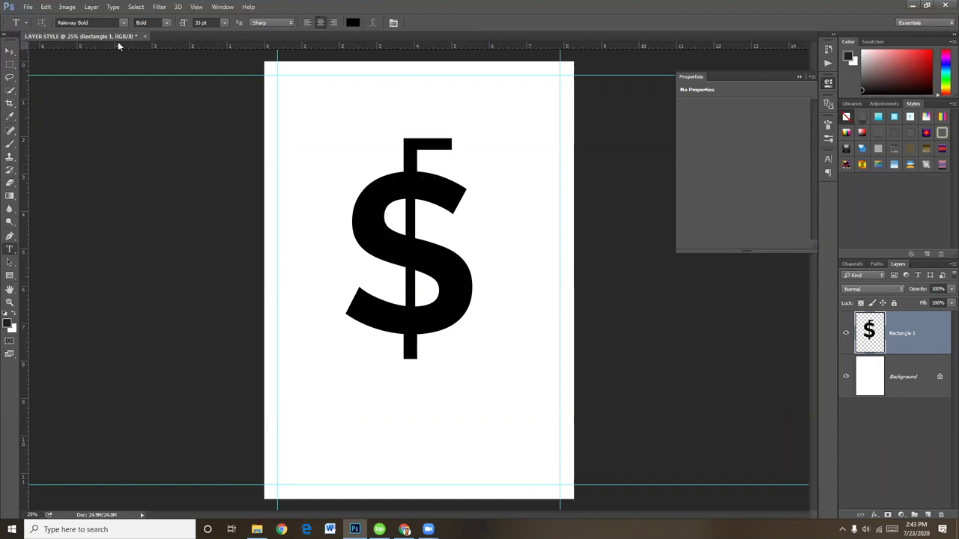
{"action": "left_click", "coordinate": [10, 50]}
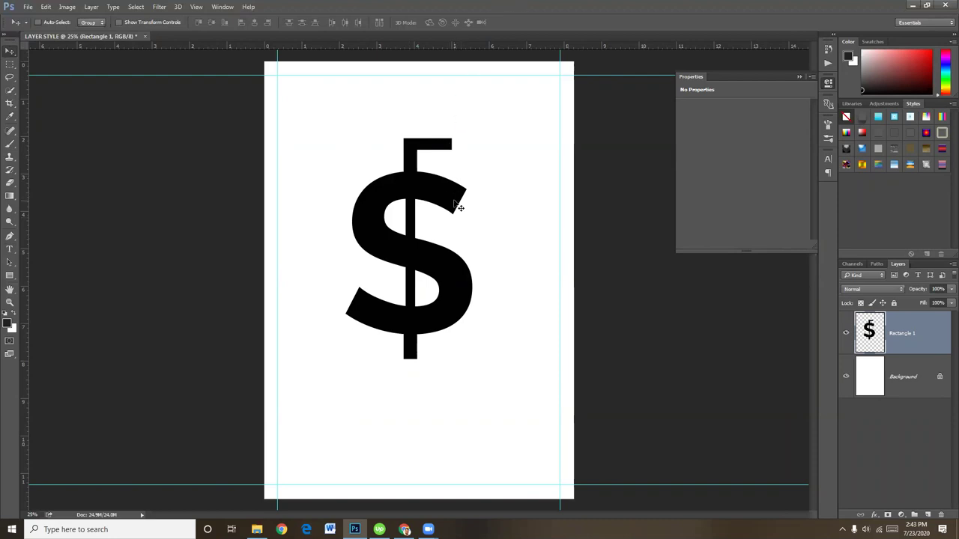
{"action": "mouse_move", "coordinate": [438, 291]}
{"action": "left_mouse_down"}
{"action": "mouse_move", "coordinate": [431, 310]}
{"action": "mouse_move", "coordinate": [437, 283]}
{"action": "left_mouse_up"}
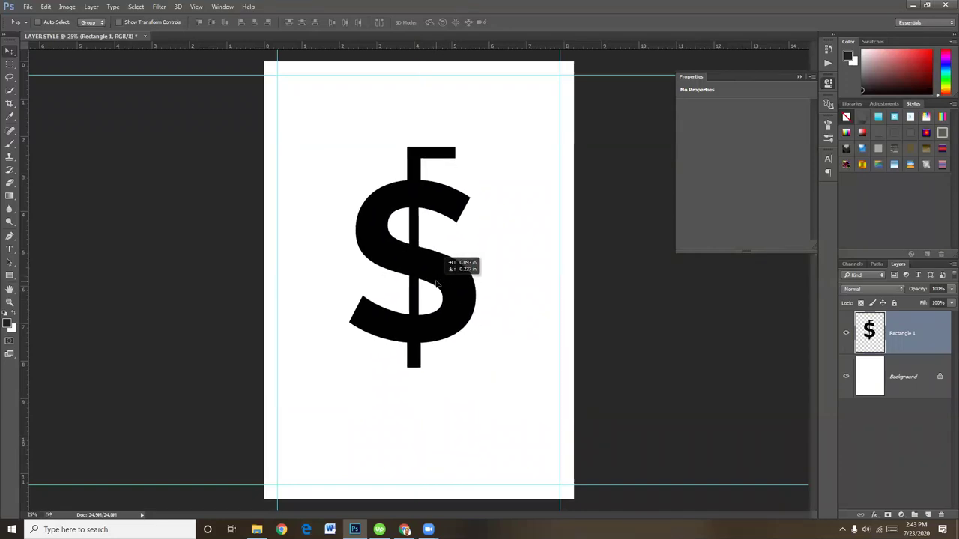
{"action": "key", "text": "ctrl+t"}
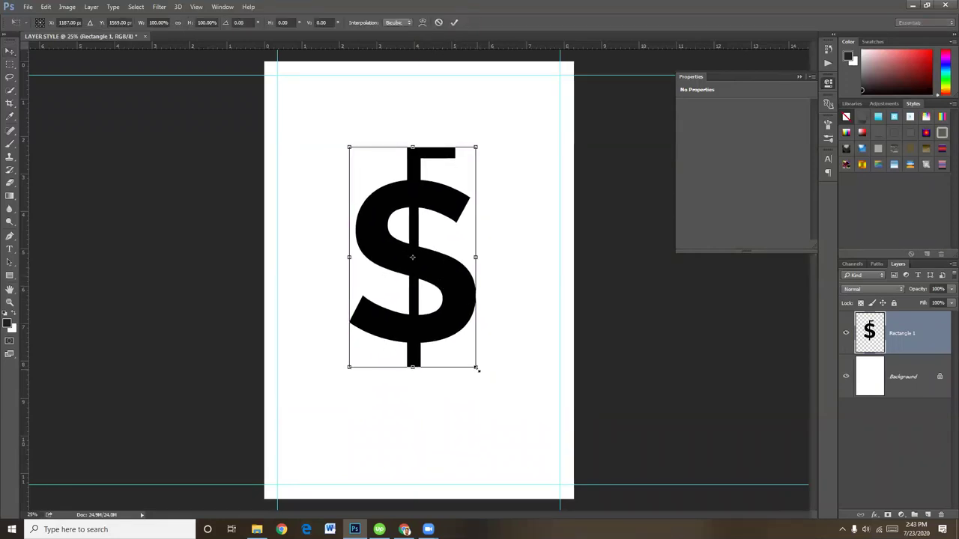
{"action": "left_click_drag", "start_coordinate": [476, 368], "coordinate": [481, 374]}
{"action": "key", "text": "Return"}
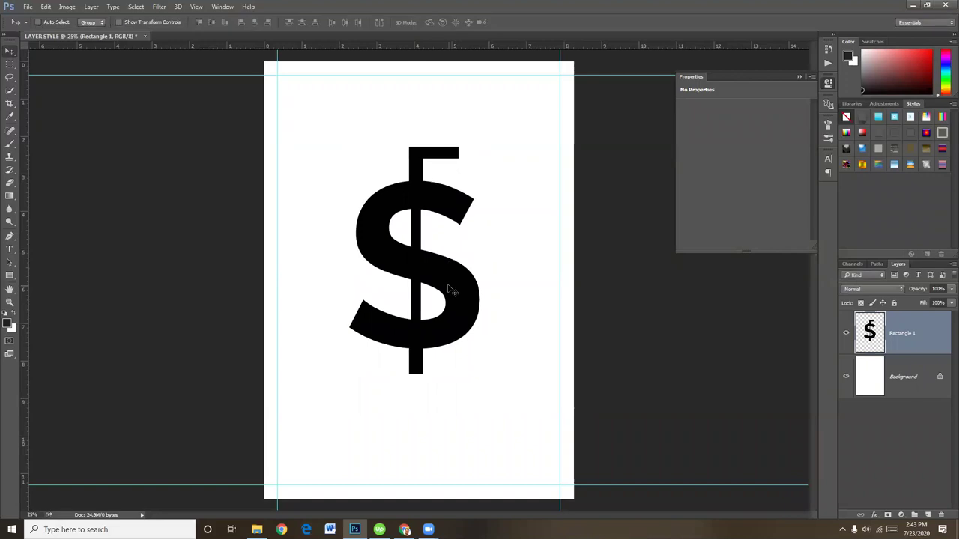
{"action": "left_click_drag", "start_coordinate": [450, 288], "coordinate": [451, 283]}
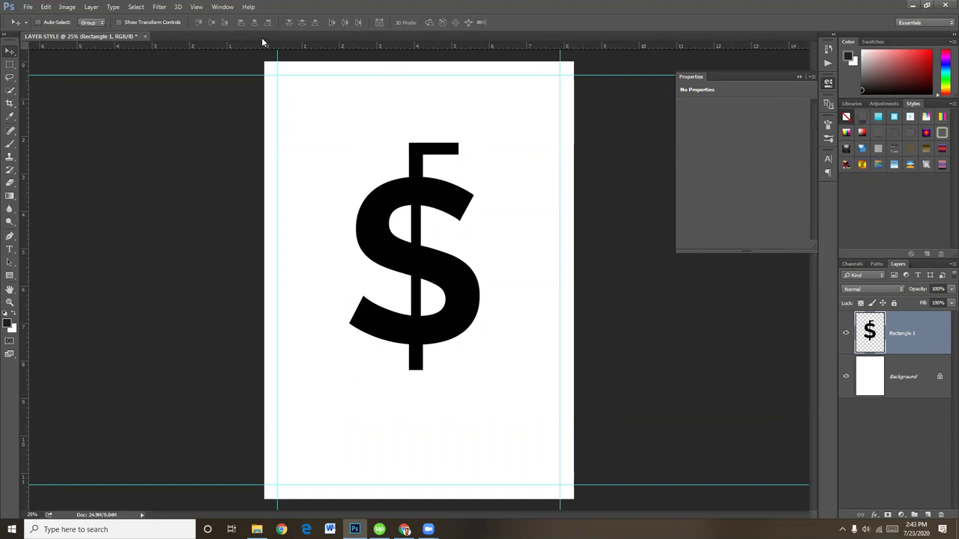
{"action": "left_click", "coordinate": [223, 6]}
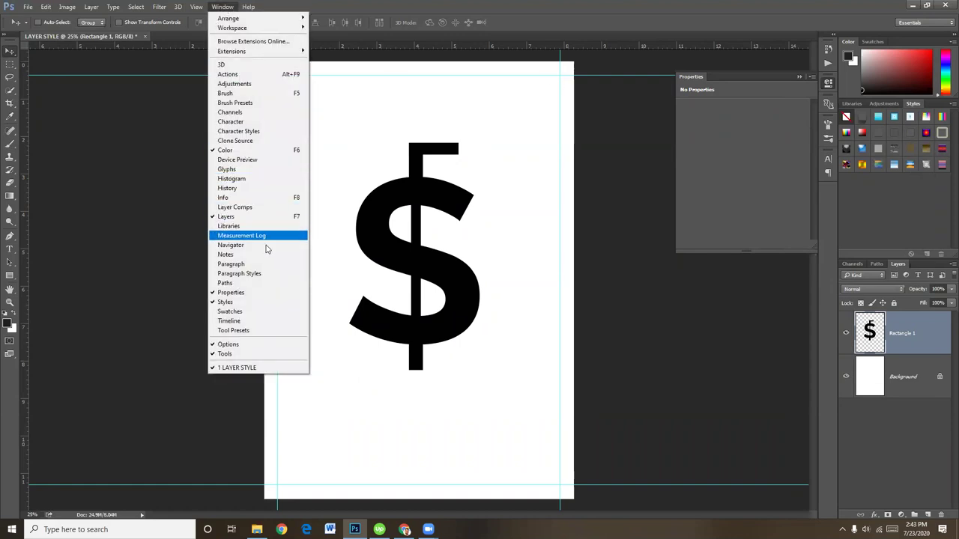
Try a series of Styles panel presets on the dollar sign, from drop shadow to rainbow pattern.
{"action": "left_click", "coordinate": [899, 184]}
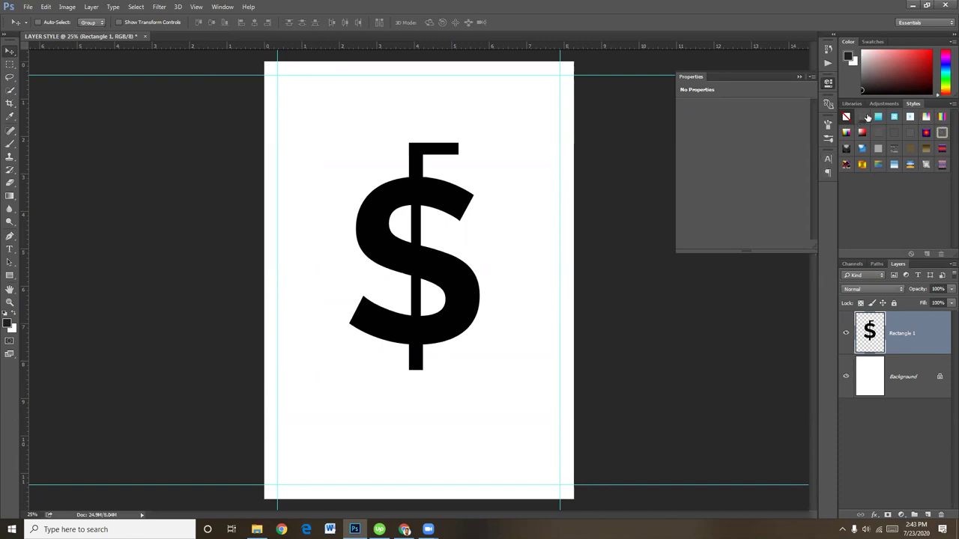
{"action": "left_click", "coordinate": [862, 117]}
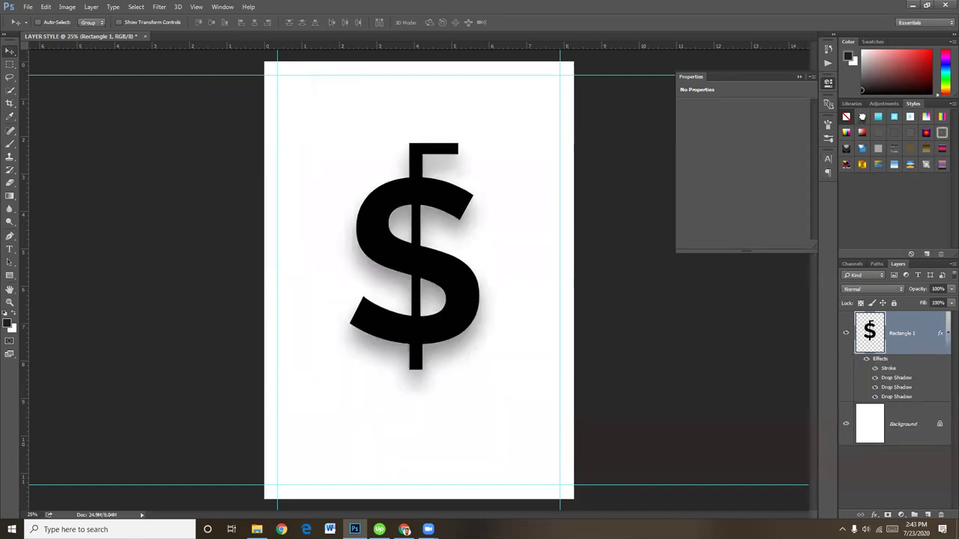
{"action": "left_click", "coordinate": [878, 117]}
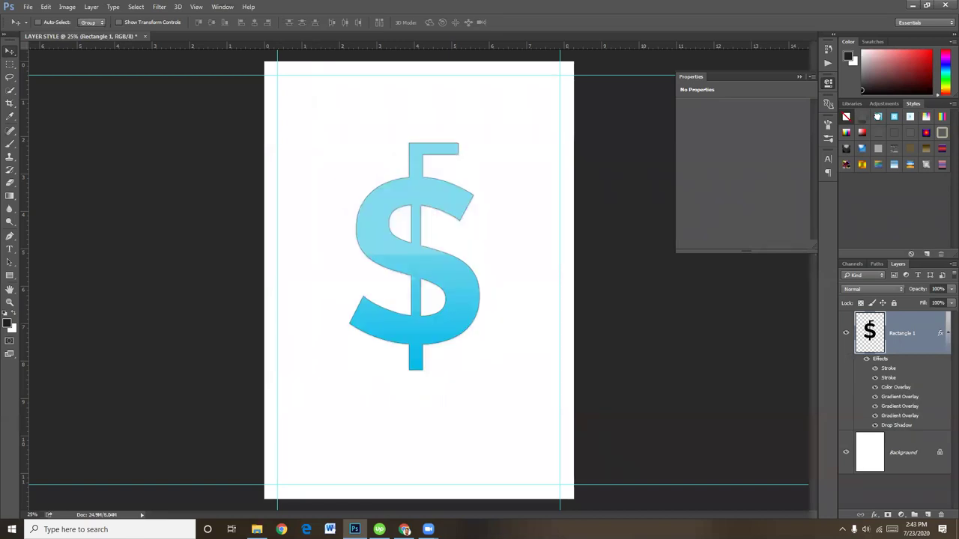
{"action": "left_click", "coordinate": [894, 117]}
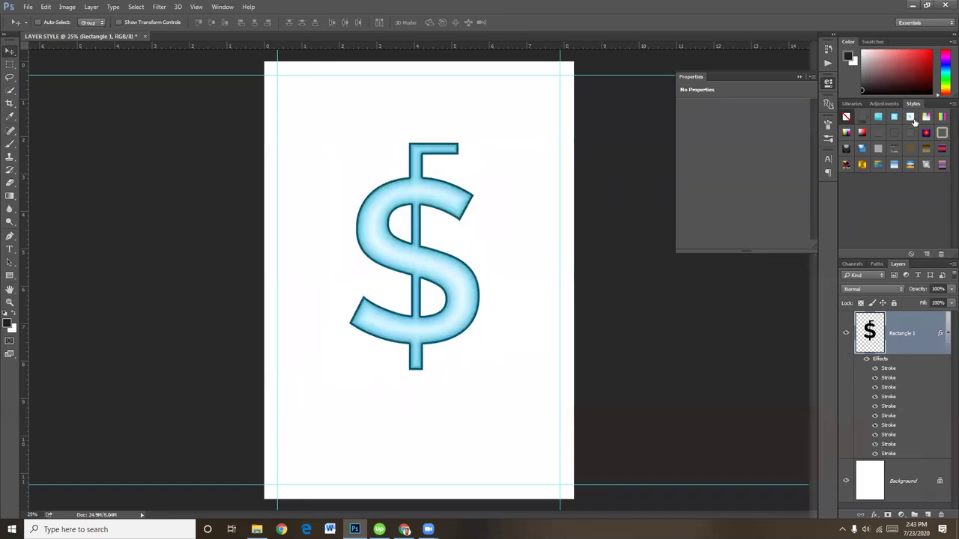
{"action": "left_click", "coordinate": [926, 118]}
{"action": "left_click", "coordinate": [927, 119]}
{"action": "left_click", "coordinate": [941, 121]}
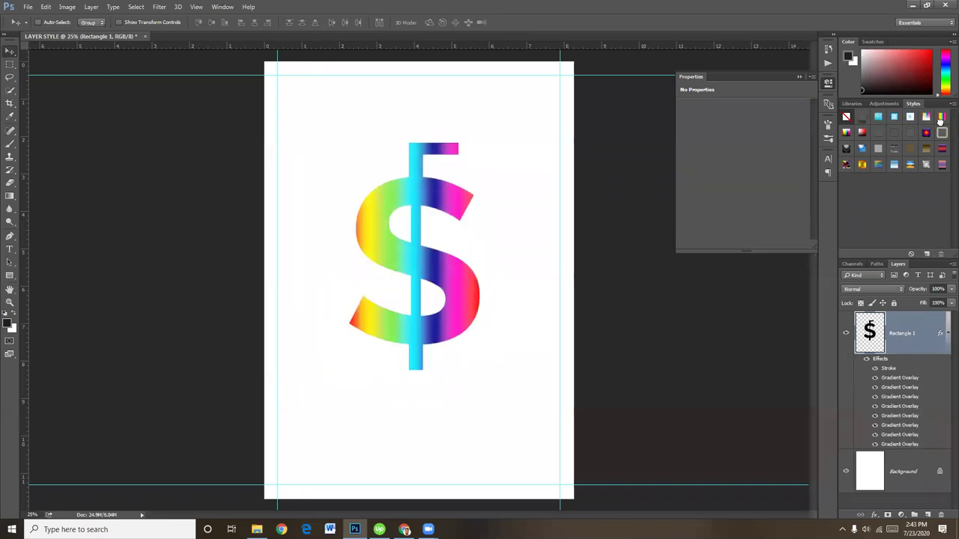
{"action": "left_click", "coordinate": [942, 133]}
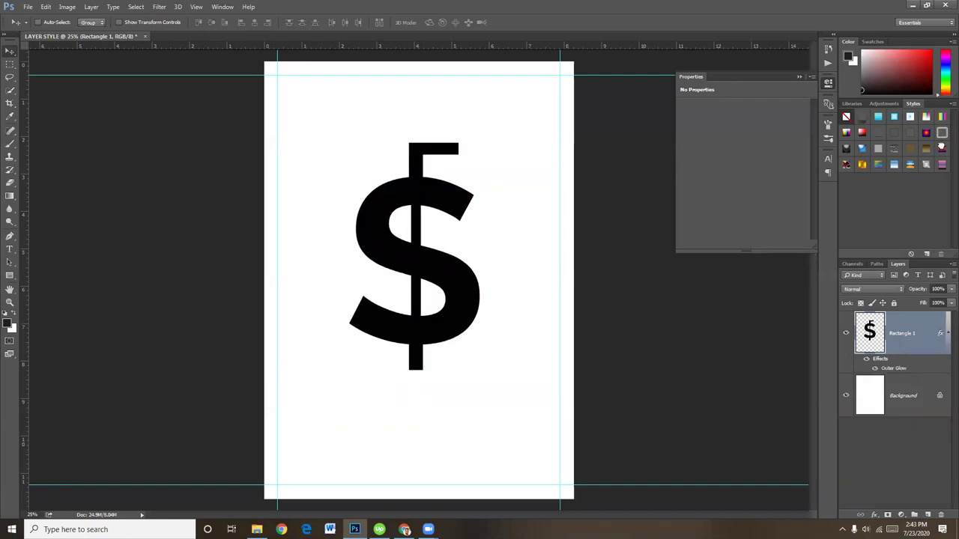
{"action": "left_click", "coordinate": [942, 148]}
{"action": "left_click", "coordinate": [942, 164]}
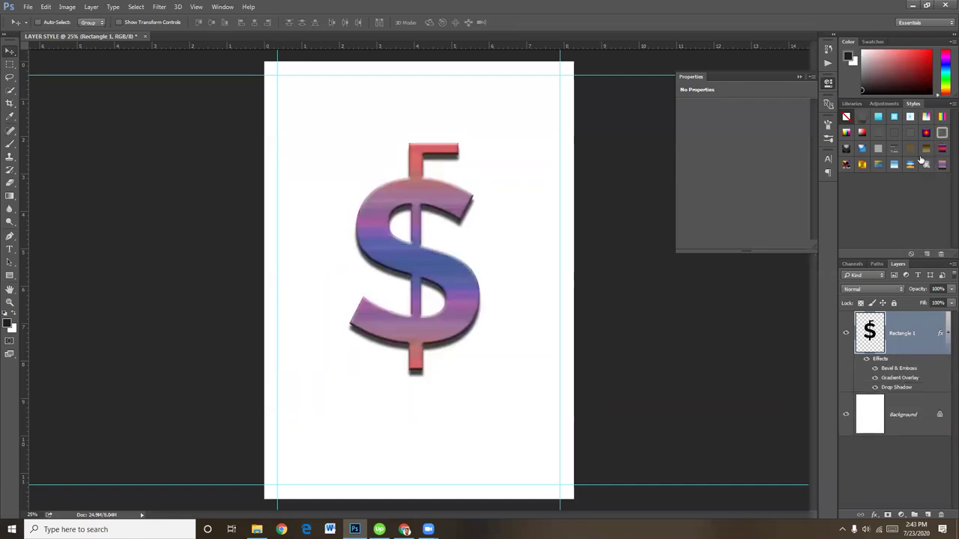
{"action": "left_click", "coordinate": [922, 162]}
{"action": "left_click", "coordinate": [910, 133]}
{"action": "left_click", "coordinate": [885, 134]}
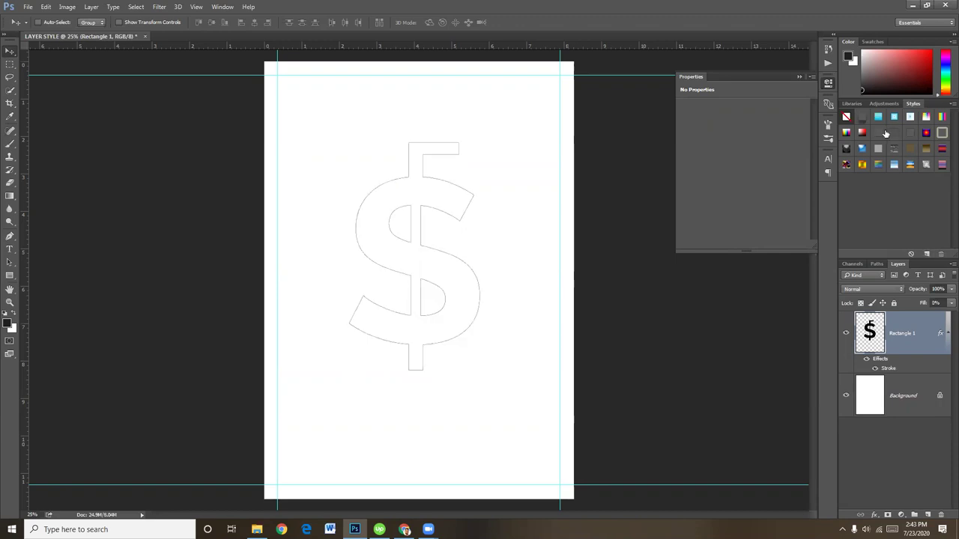
{"action": "left_click", "coordinate": [881, 132]}
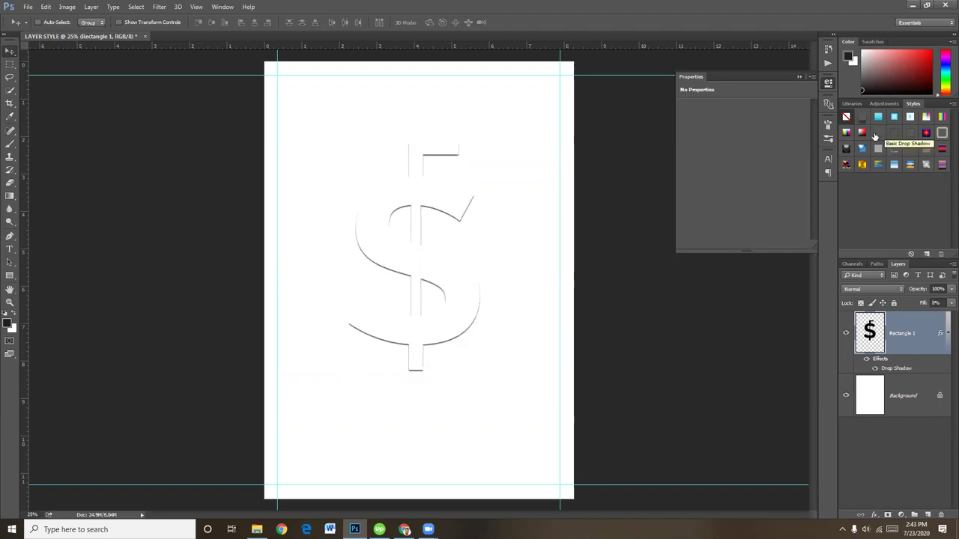
{"action": "left_click", "coordinate": [861, 132]}
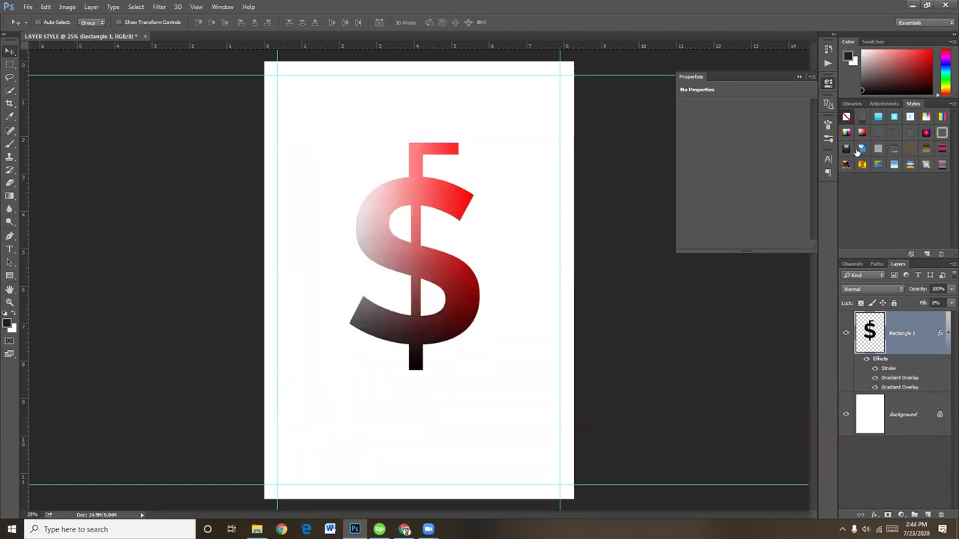
{"action": "left_click", "coordinate": [861, 149]}
{"action": "left_click", "coordinate": [846, 149]}
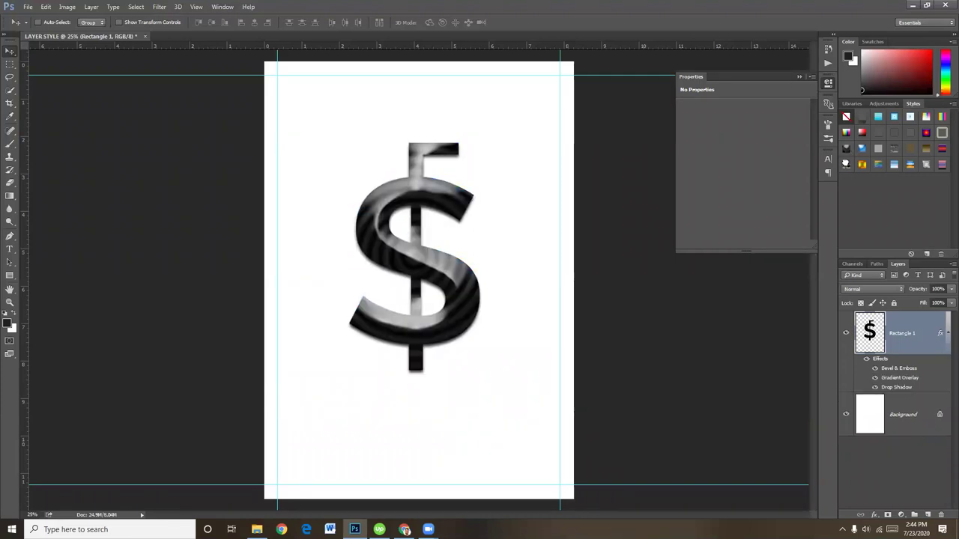
{"action": "left_click", "coordinate": [845, 164]}
{"action": "left_click", "coordinate": [861, 165]}
{"action": "left_click", "coordinate": [876, 165]}
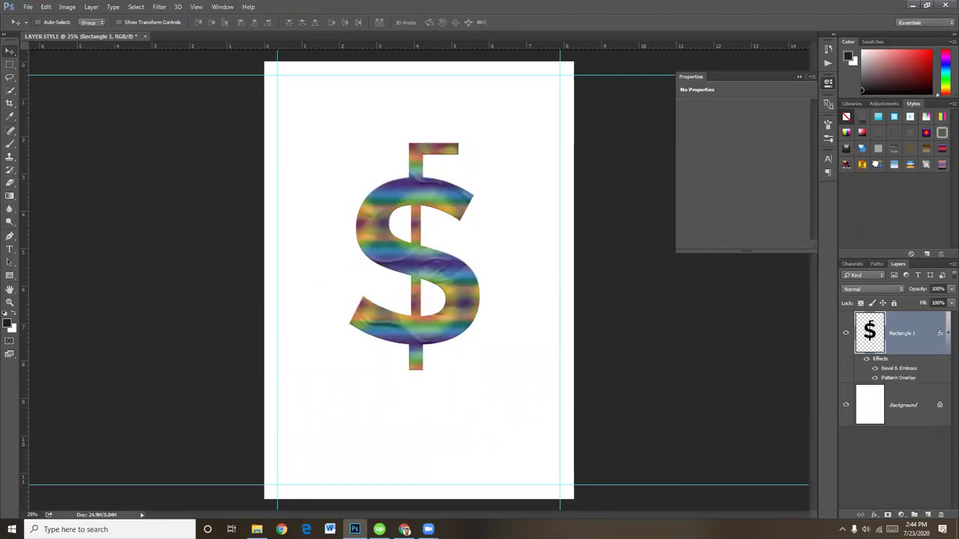
Try further Styles presets, ending on the glossy blue style for Rectangle 1.
{"action": "key", "text": "ctrl+plus"}
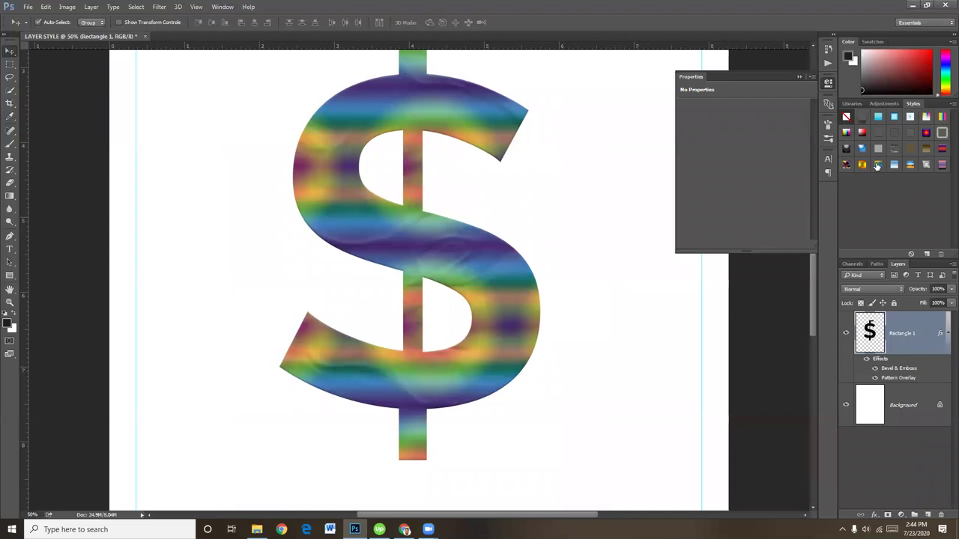
{"action": "key", "text": "ctrl+minus"}
{"action": "left_click", "coordinate": [893, 165]}
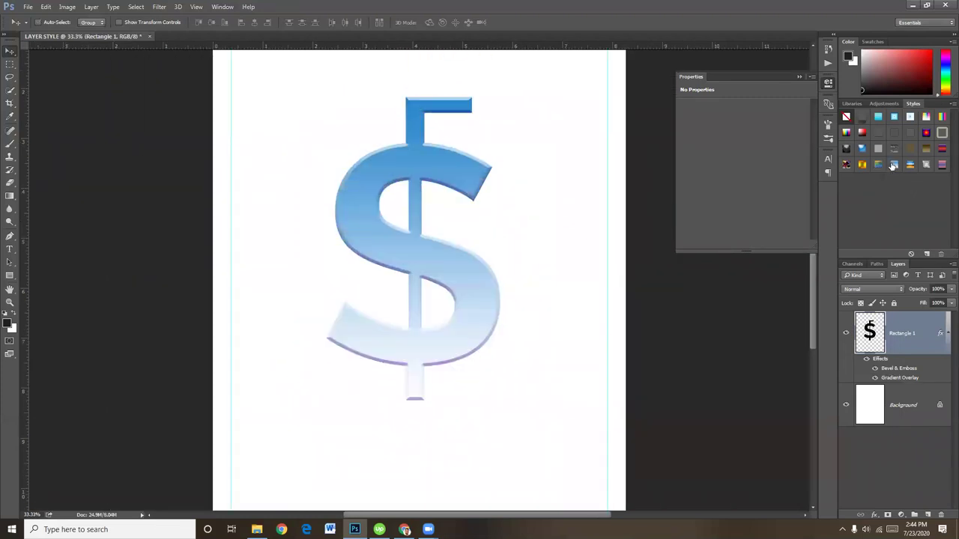
{"action": "left_click", "coordinate": [924, 168]}
{"action": "left_click", "coordinate": [925, 168]}
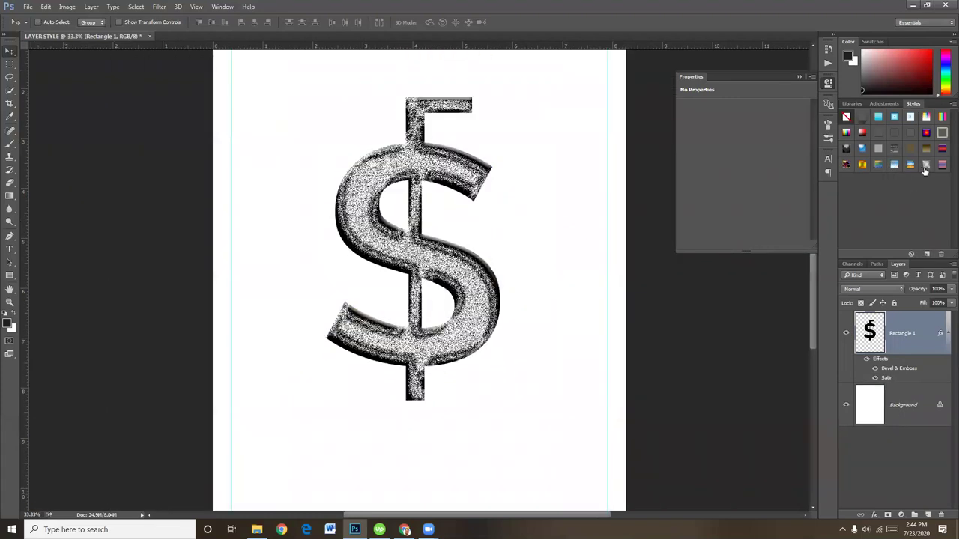
{"action": "left_click", "coordinate": [939, 166]}
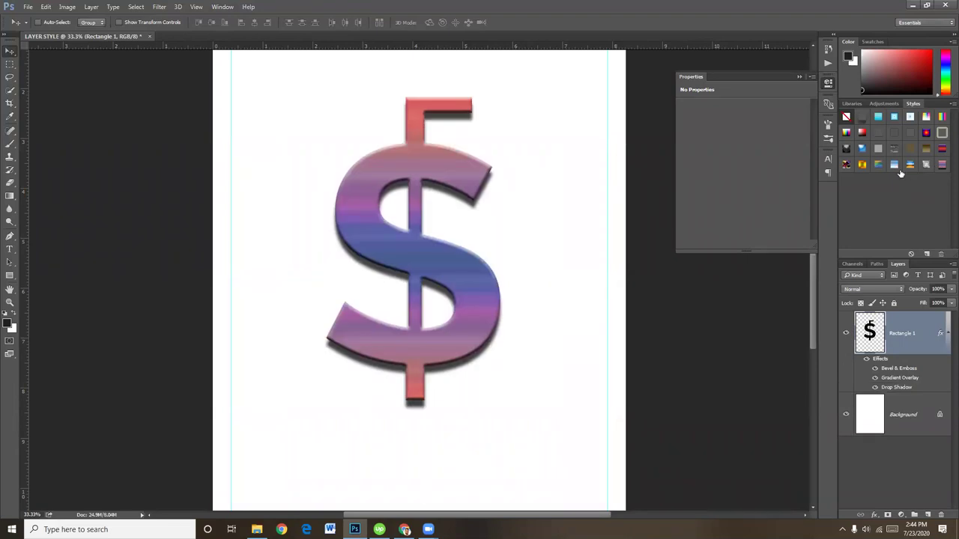
{"action": "left_click", "coordinate": [862, 165]}
{"action": "left_click", "coordinate": [846, 164]}
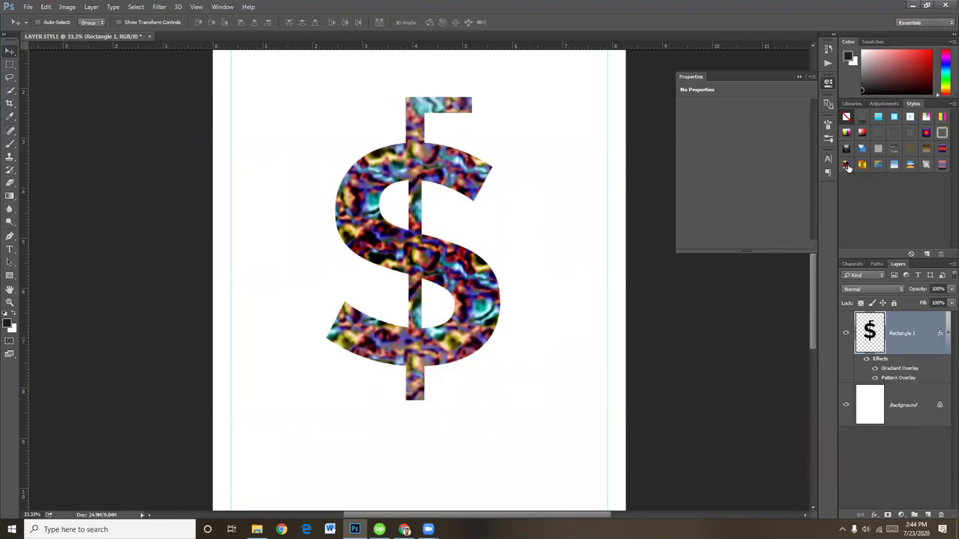
{"action": "left_click", "coordinate": [846, 148]}
{"action": "left_click", "coordinate": [862, 149]}
{"action": "left_click", "coordinate": [877, 150]}
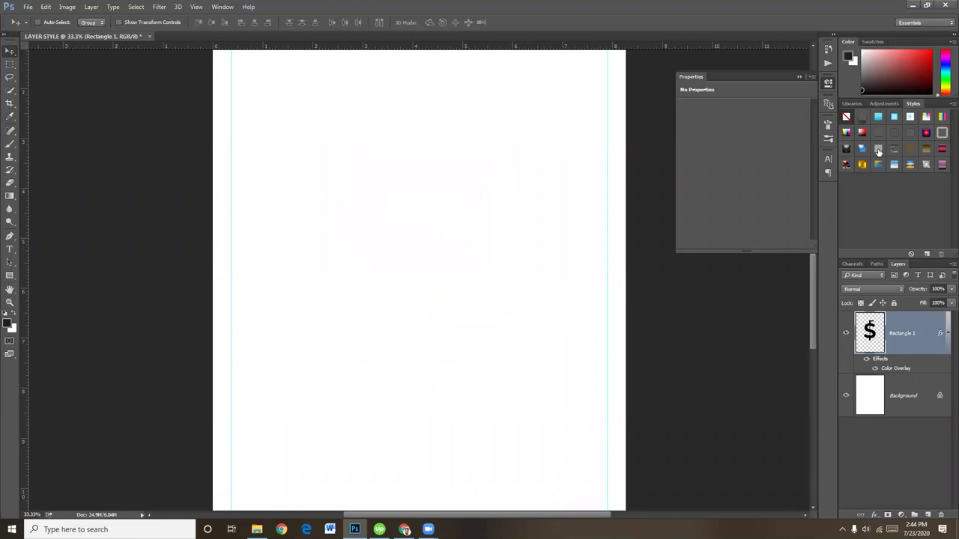
{"action": "left_click", "coordinate": [862, 149]}
{"action": "left_click", "coordinate": [862, 133]}
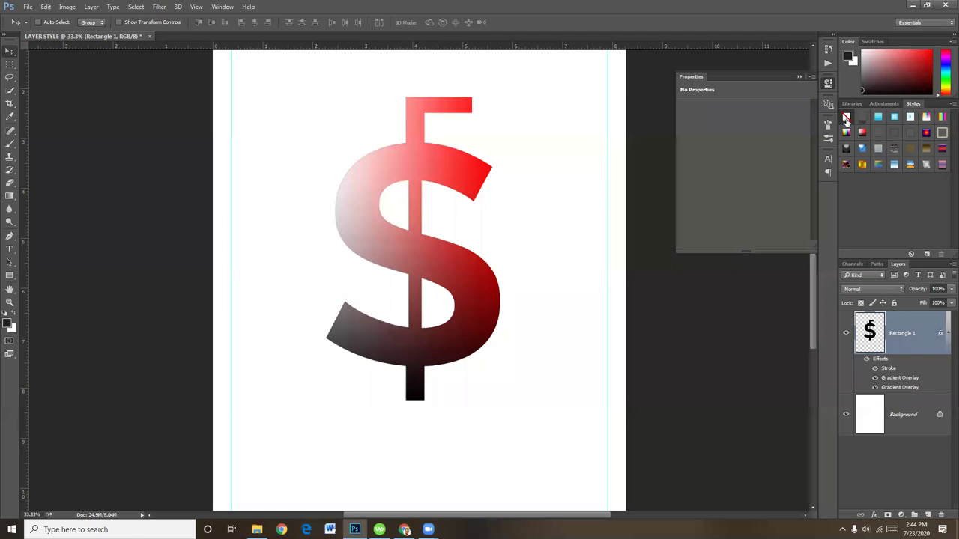
Strip all layer effects from Rectangle 1 by dragging its Effects entry away.
{"action": "left_click_drag", "start_coordinate": [878, 360], "coordinate": [942, 515]}
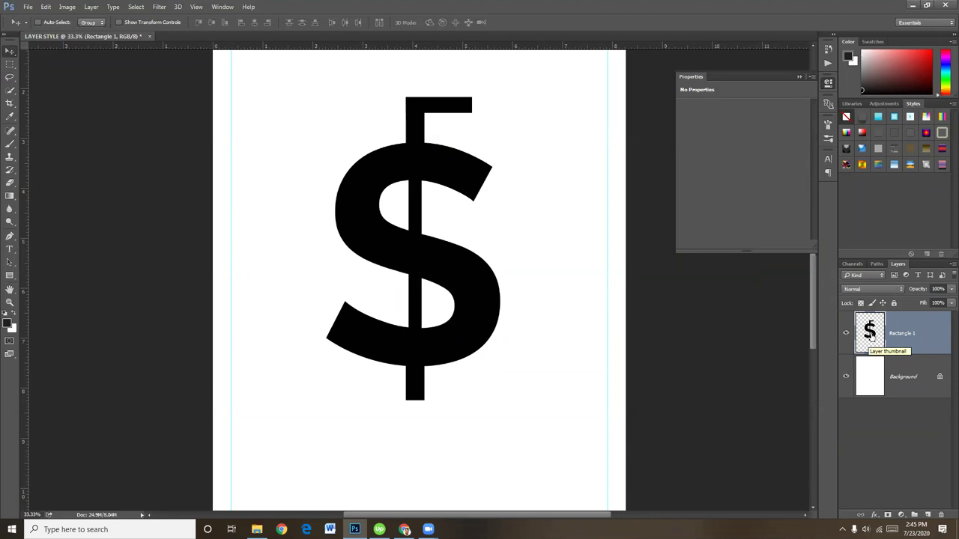
Rename the Rectangle 1 layer to 'Layer Style'.
{"action": "double_click", "coordinate": [870, 335]}
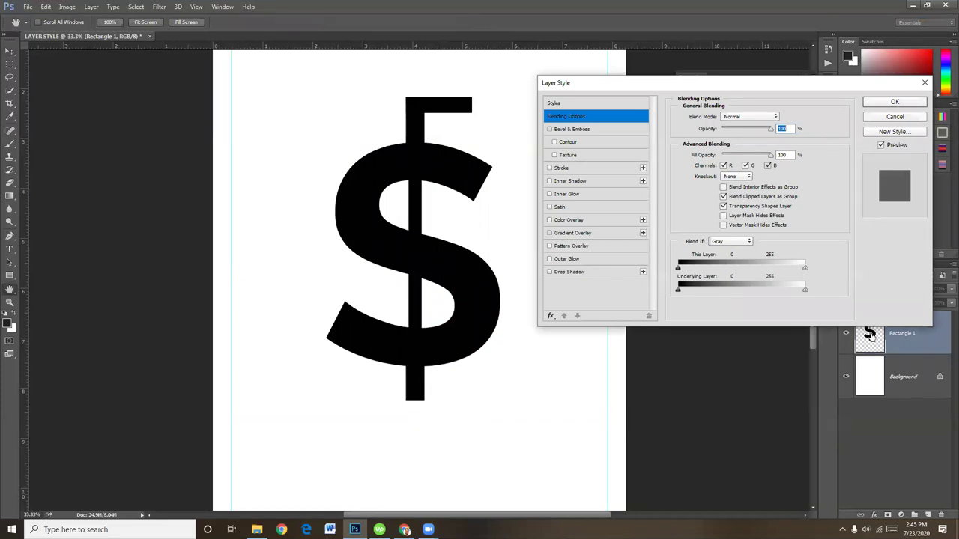
{"action": "left_click", "coordinate": [894, 117]}
{"action": "double_click", "coordinate": [903, 333]}
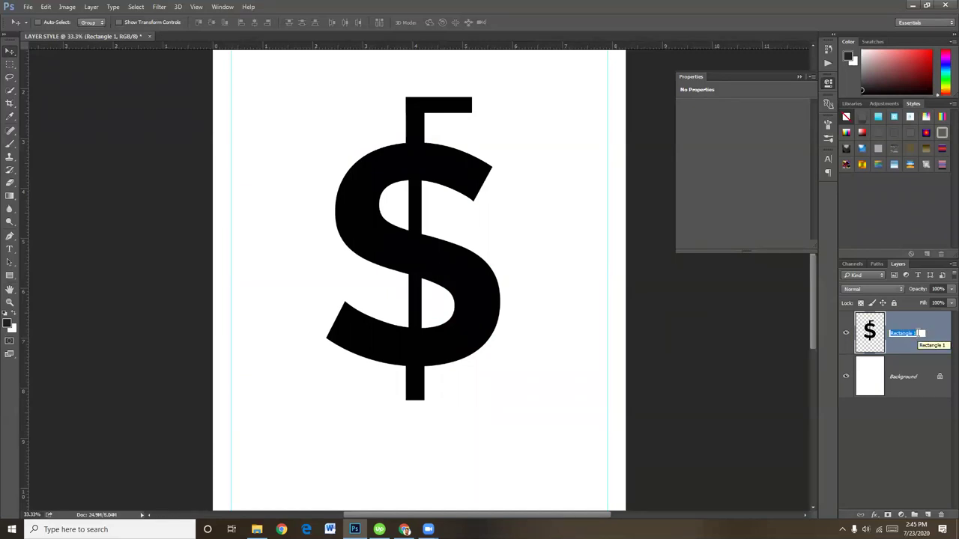
{"action": "left_click", "coordinate": [916, 333]}
{"action": "left_click_drag", "start_coordinate": [914, 333], "coordinate": [889, 334]}
{"action": "type", "text": "Layer Style"}
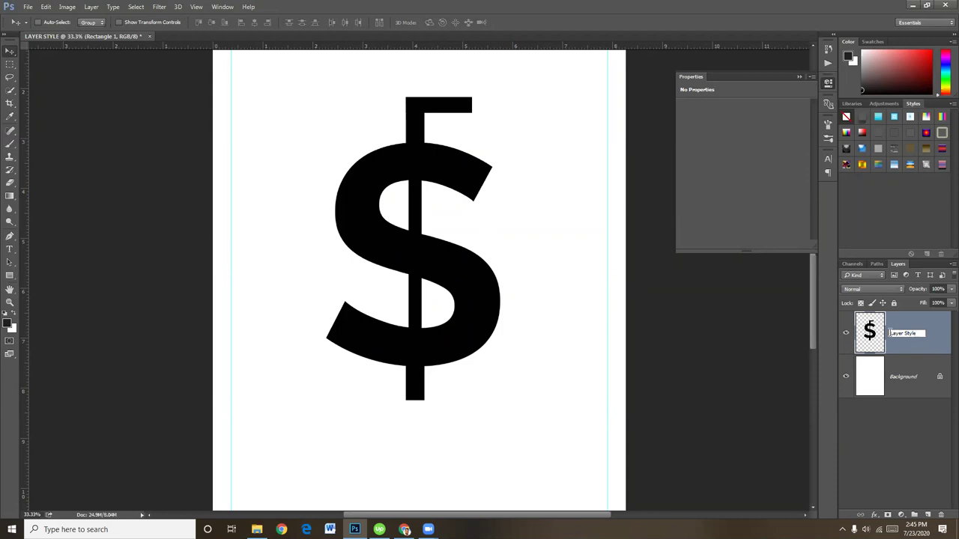
{"action": "left_click", "coordinate": [922, 421]}
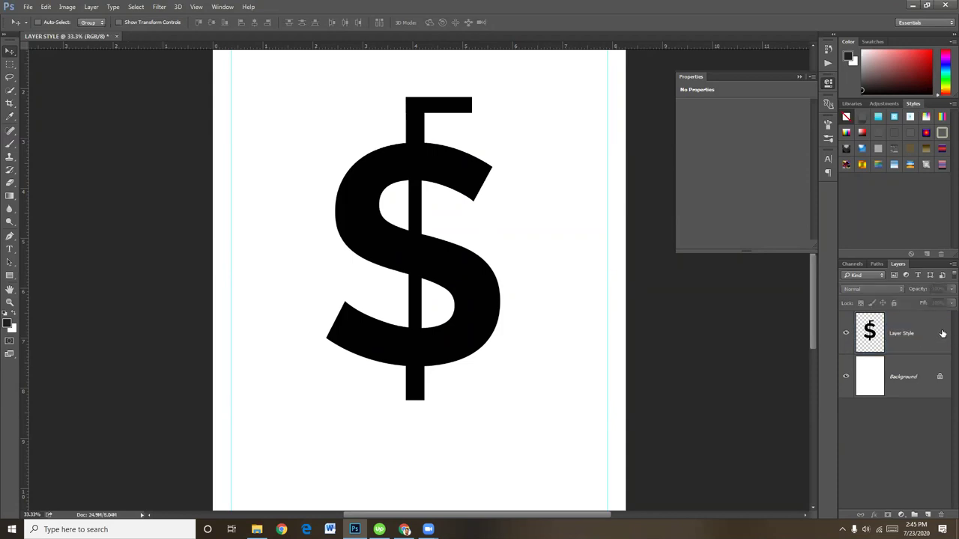
Reopen and close the layer style settings, then start editing the layer name again.
{"action": "double_click", "coordinate": [943, 333]}
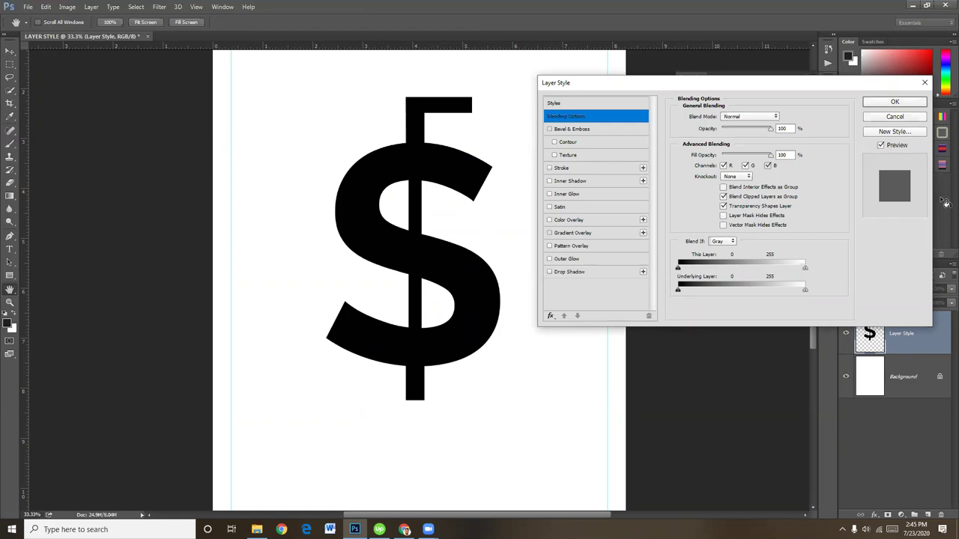
{"action": "left_click", "coordinate": [902, 102]}
{"action": "double_click", "coordinate": [901, 334]}
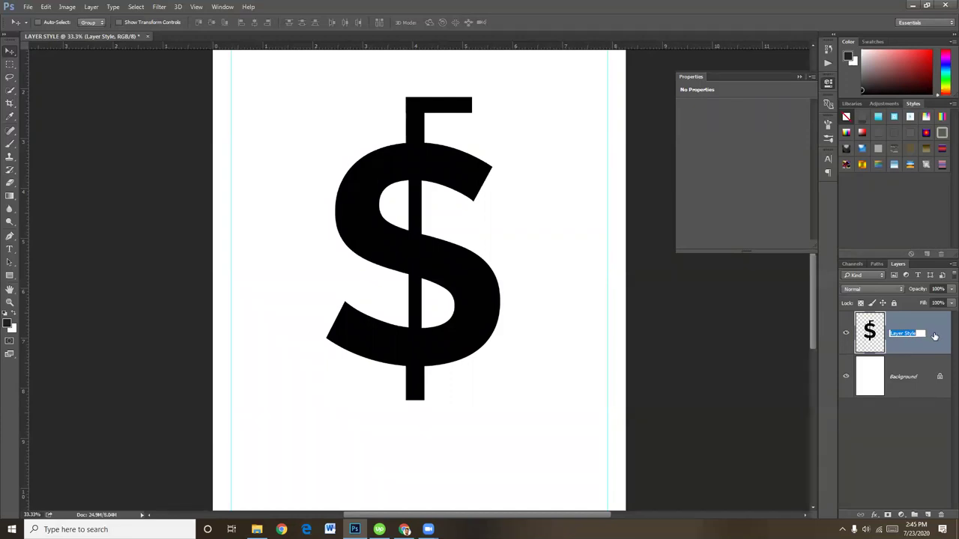
Open the Layer Style dialog on Blending Options for the dollar layer and move it top right.
{"action": "left_click", "coordinate": [942, 336]}
{"action": "left_click", "coordinate": [876, 515]}
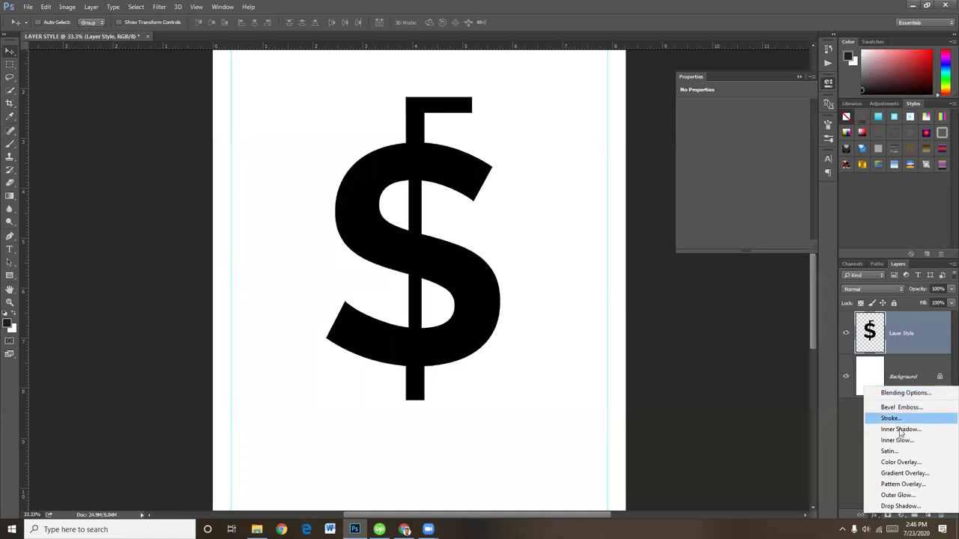
{"action": "left_click", "coordinate": [839, 442]}
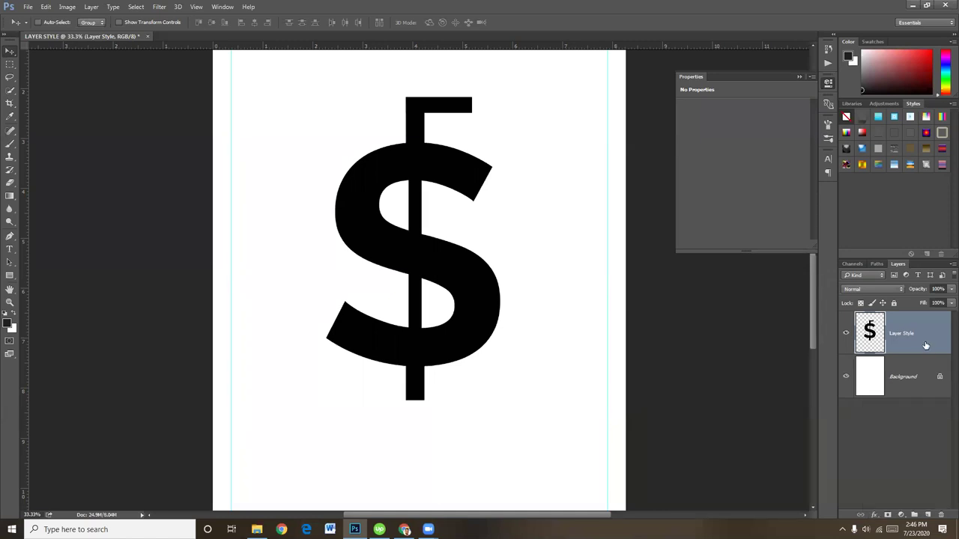
{"action": "double_click", "coordinate": [935, 334]}
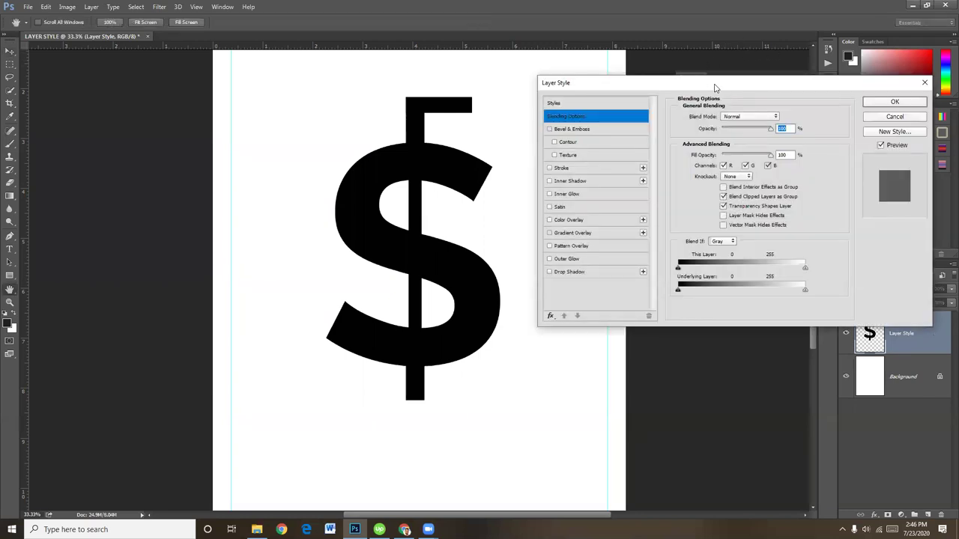
{"action": "left_click_drag", "start_coordinate": [714, 88], "coordinate": [657, 38]}
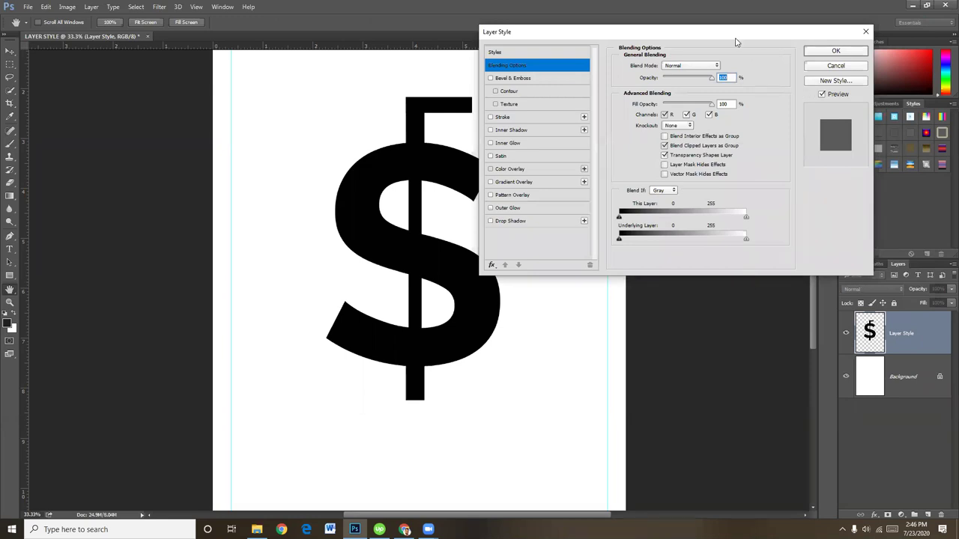
{"action": "left_click_drag", "start_coordinate": [736, 42], "coordinate": [684, 157]}
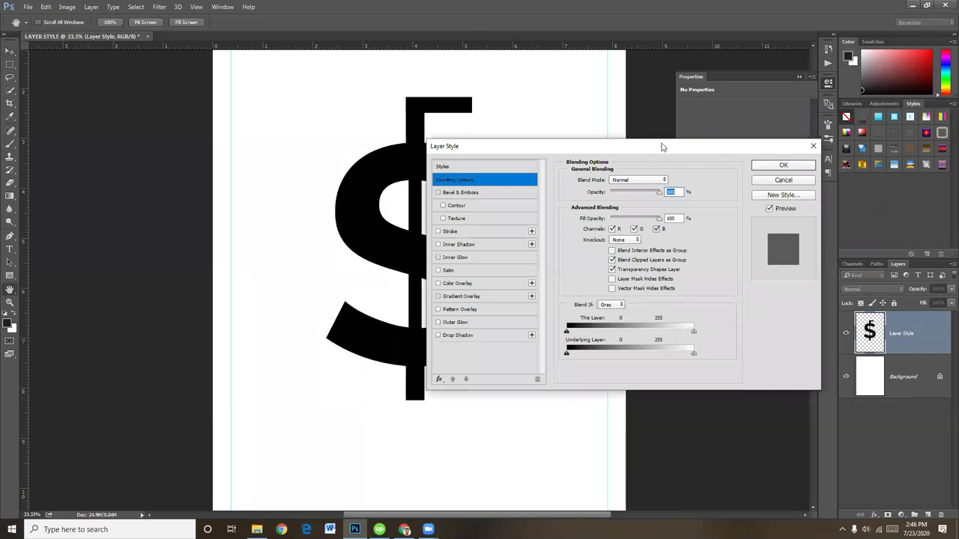
{"action": "left_click_drag", "start_coordinate": [661, 147], "coordinate": [758, 20]}
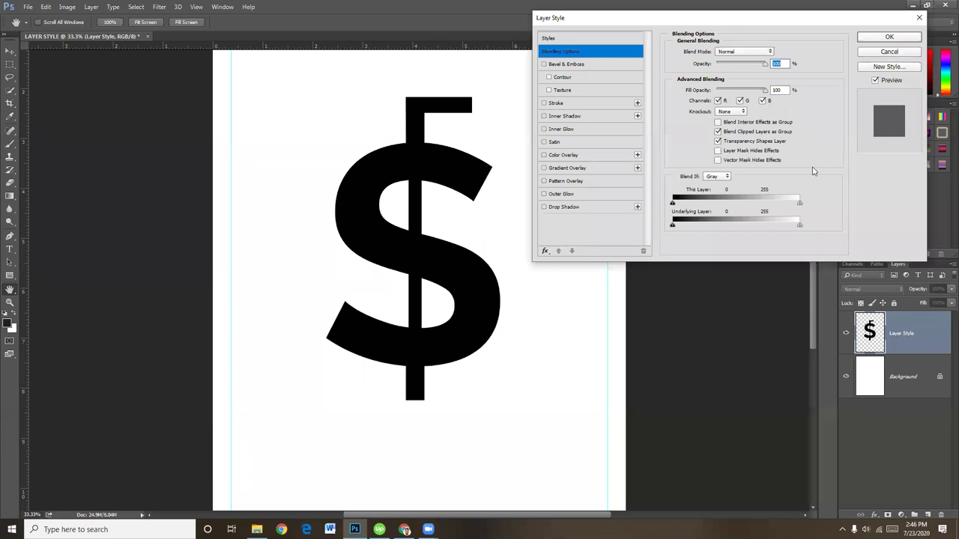
Preview Bevel & Emboss, Stroke, Inner Shadow, Inner Glow and Satin, then switch them all off.
{"action": "left_click", "coordinate": [576, 64]}
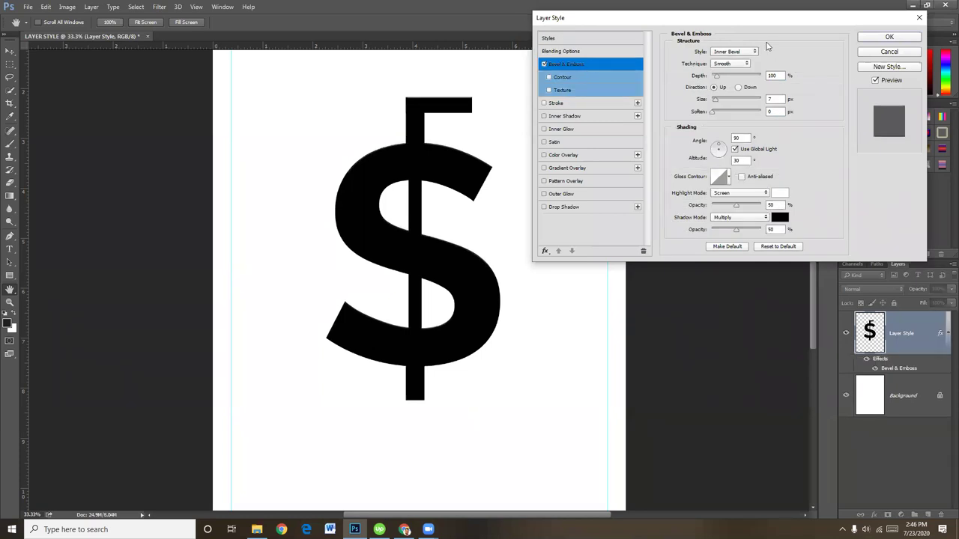
{"action": "left_click", "coordinate": [587, 103]}
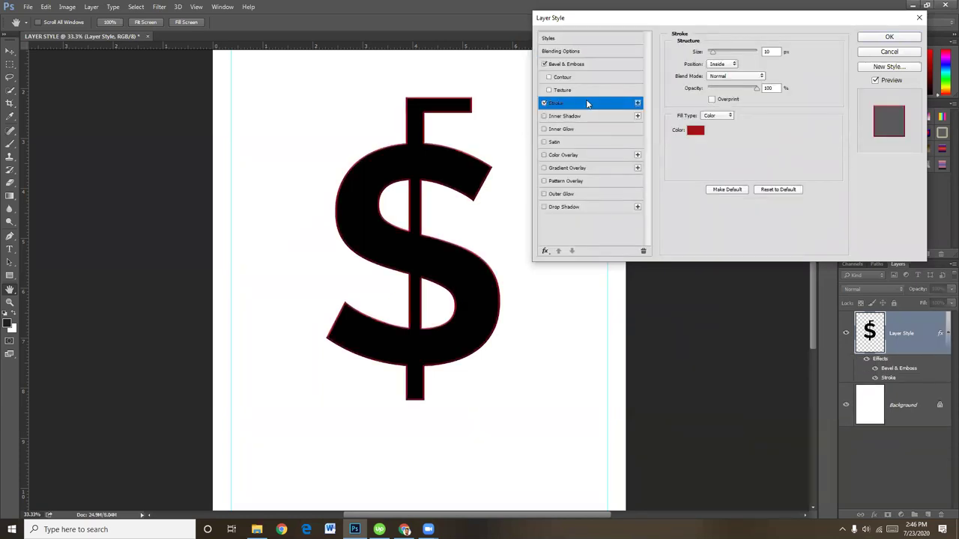
{"action": "left_click", "coordinate": [589, 116]}
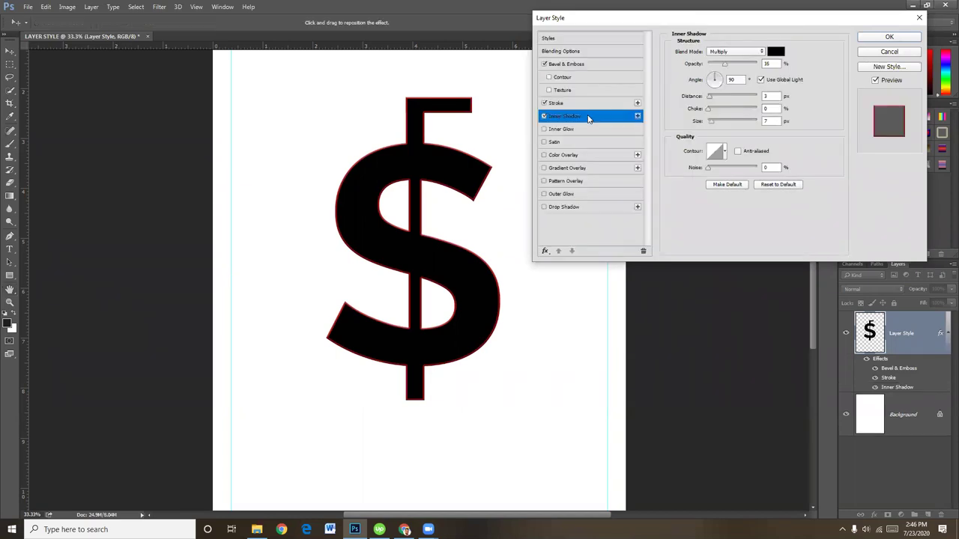
{"action": "left_click", "coordinate": [578, 129]}
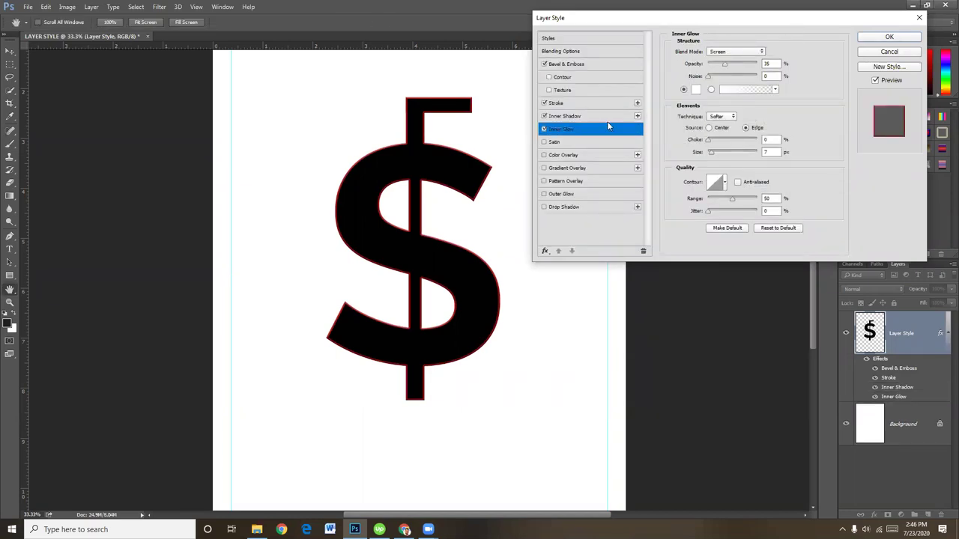
{"action": "left_click", "coordinate": [561, 143]}
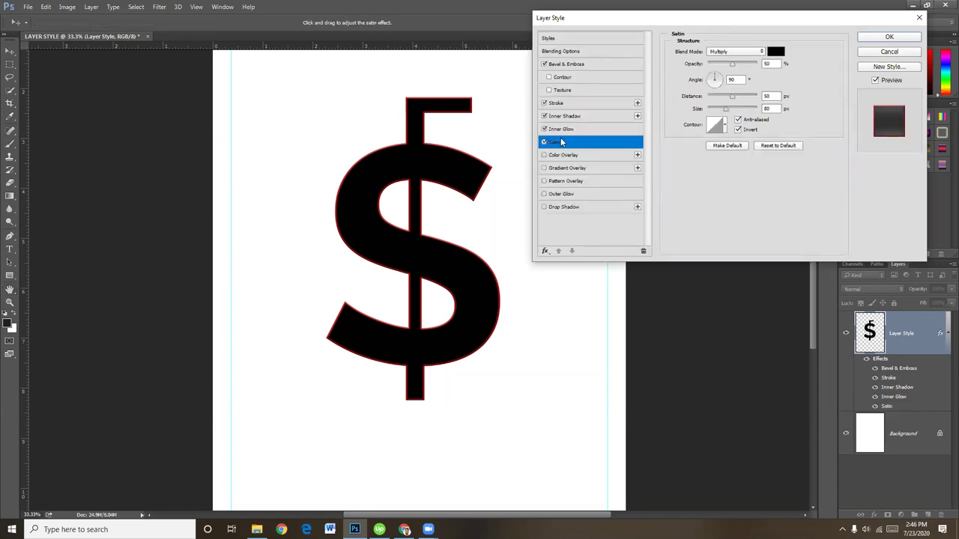
{"action": "left_click", "coordinate": [544, 64]}
{"action": "left_click", "coordinate": [544, 102]}
{"action": "left_click", "coordinate": [544, 116]}
{"action": "left_click", "coordinate": [543, 129]}
{"action": "left_click", "coordinate": [544, 142]}
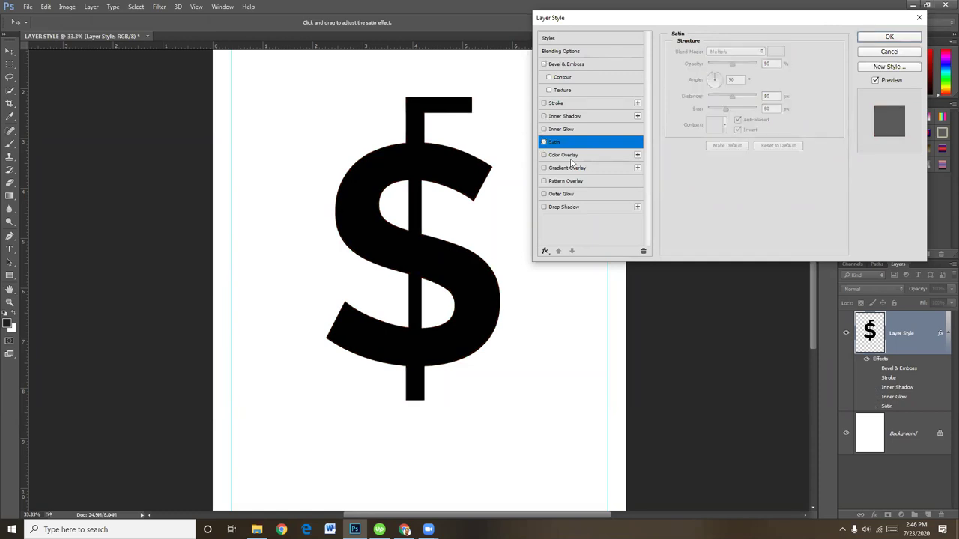
Preview Color Overlay, Gradient Overlay, Pattern Overlay and Outer Glow one at a time, switching each off.
{"action": "left_click", "coordinate": [571, 155]}
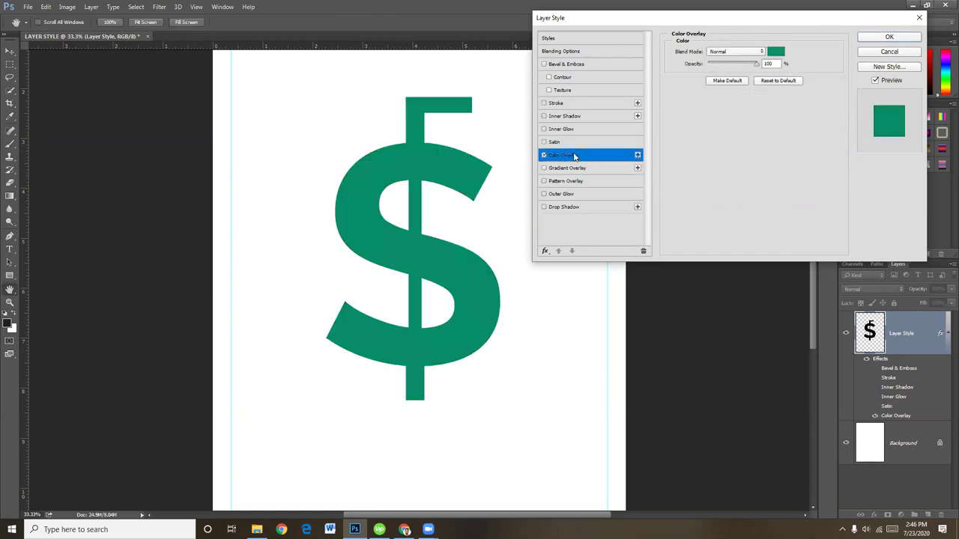
{"action": "left_click", "coordinate": [543, 155]}
{"action": "left_click", "coordinate": [574, 171]}
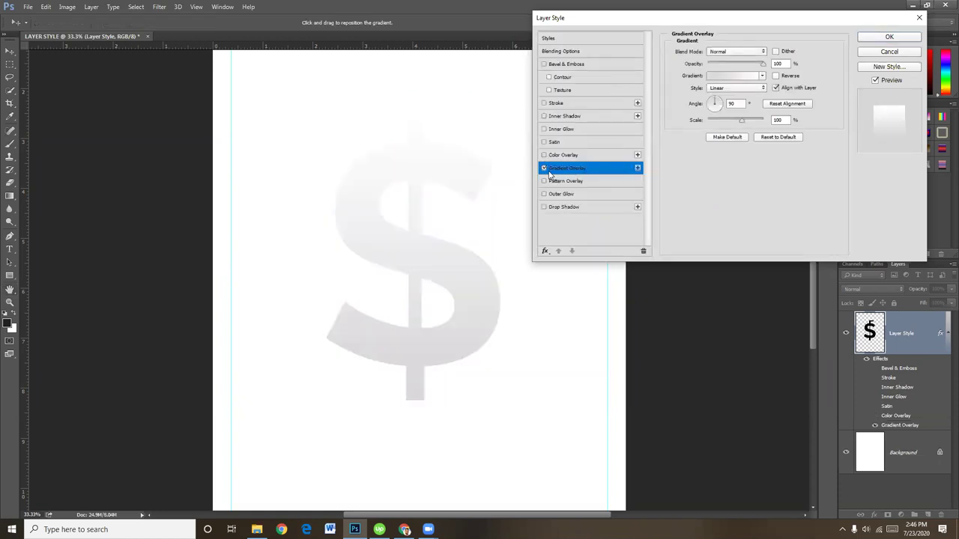
{"action": "left_click", "coordinate": [544, 167]}
{"action": "left_click", "coordinate": [590, 183]}
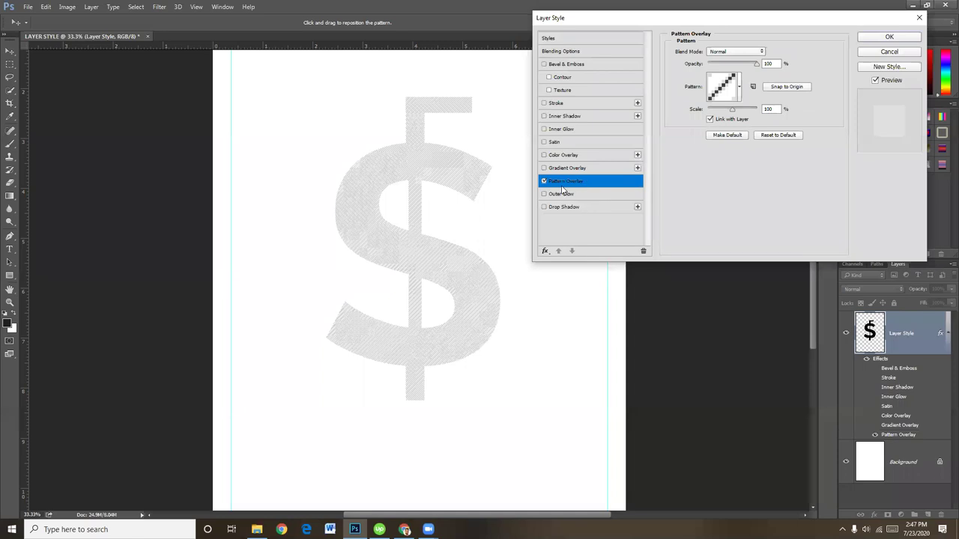
{"action": "left_click", "coordinate": [544, 181]}
{"action": "left_click", "coordinate": [577, 194]}
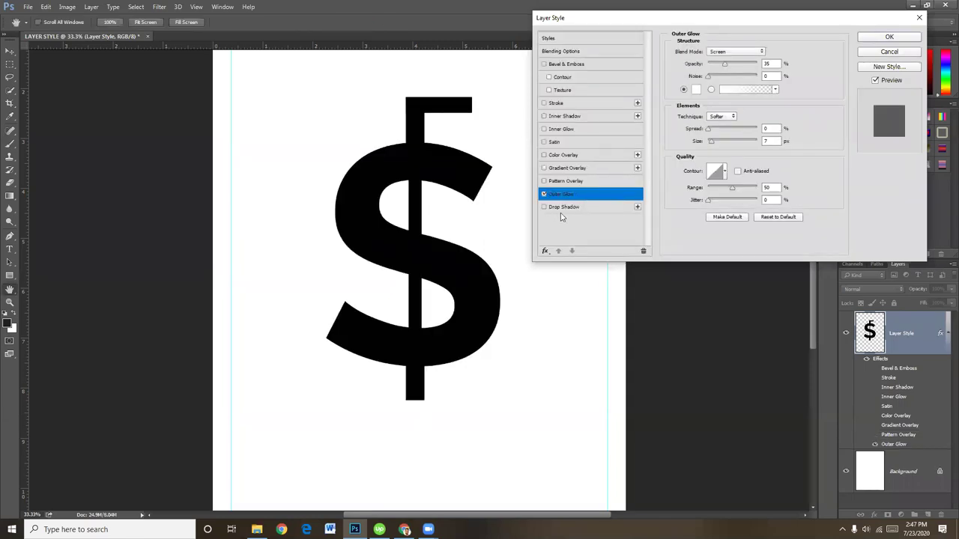
{"action": "left_click", "coordinate": [543, 194]}
Try a Drop Shadow left at Multiply blend mode, then cancel the dialog, discarding all effects.
{"action": "left_click", "coordinate": [588, 208]}
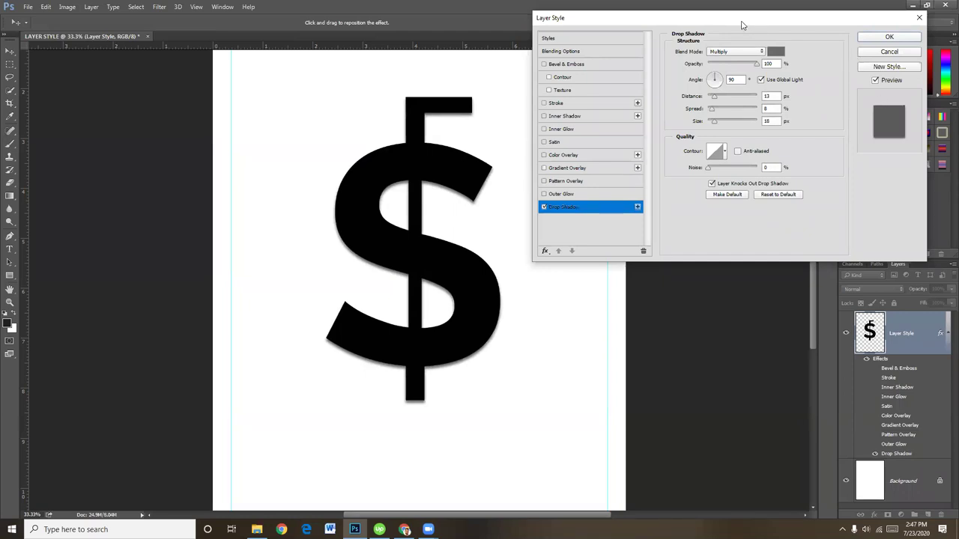
{"action": "left_click_drag", "start_coordinate": [742, 25], "coordinate": [730, 77]}
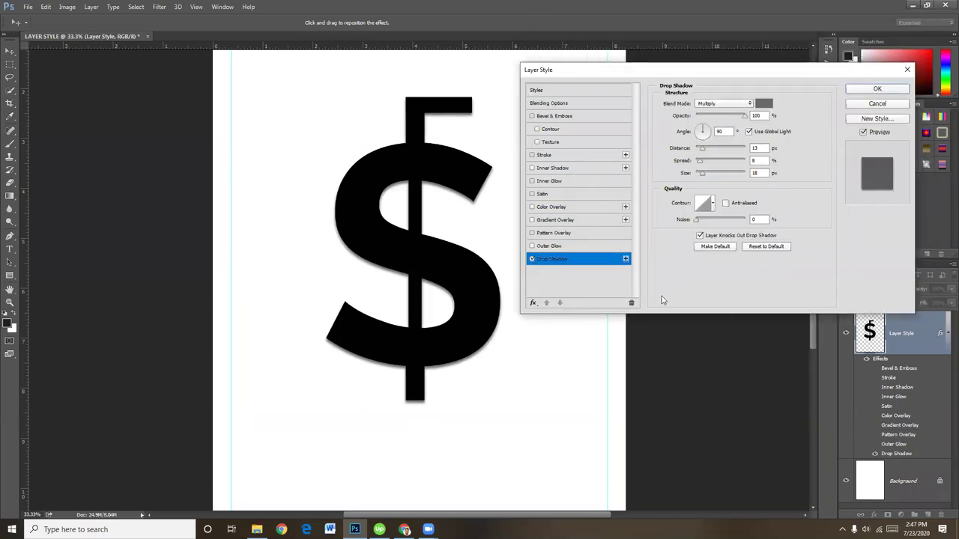
{"action": "left_click", "coordinate": [720, 104]}
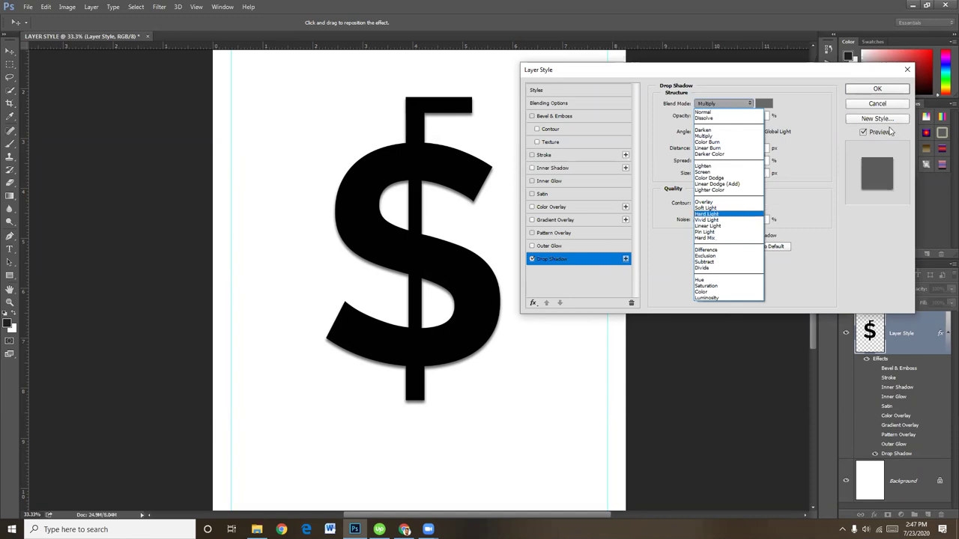
{"action": "left_click", "coordinate": [782, 76]}
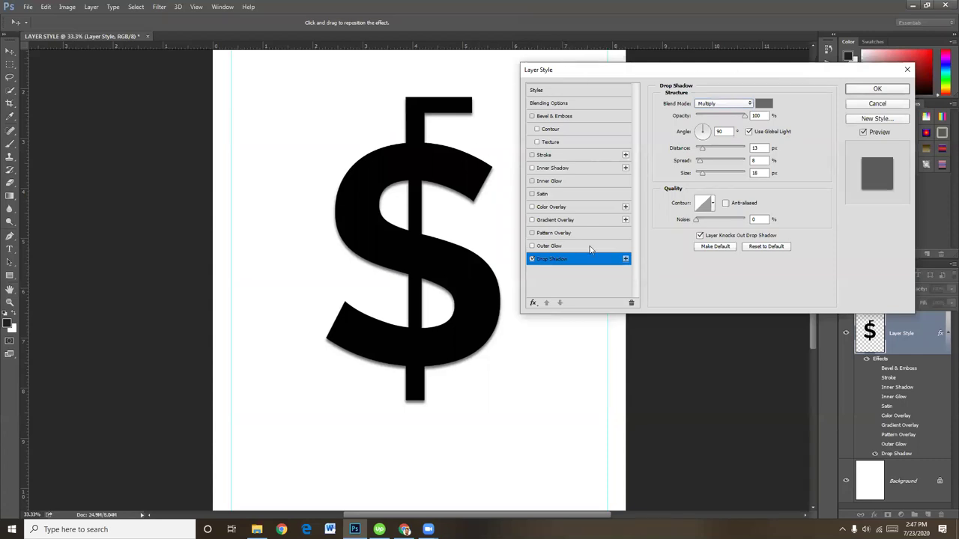
{"action": "left_click", "coordinate": [899, 106]}
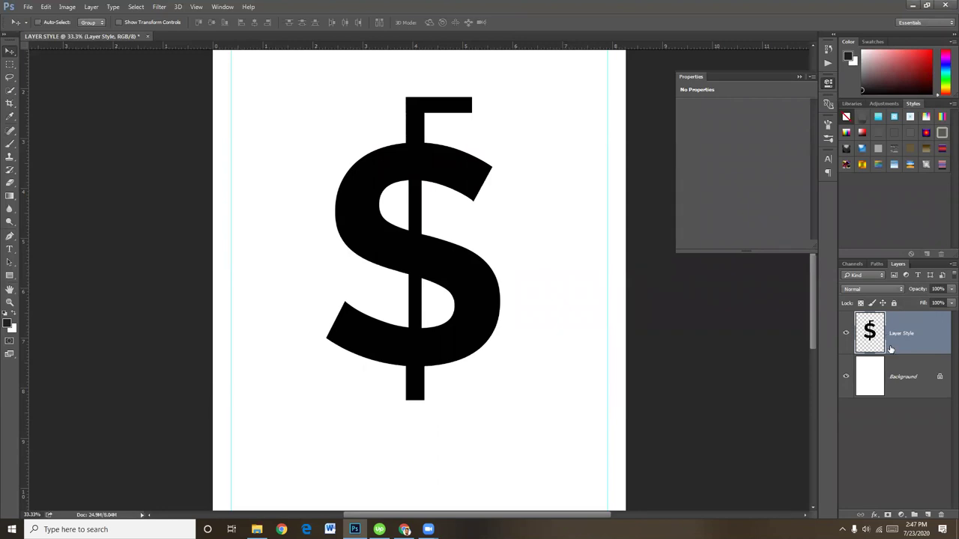
{"action": "left_click", "coordinate": [874, 515]}
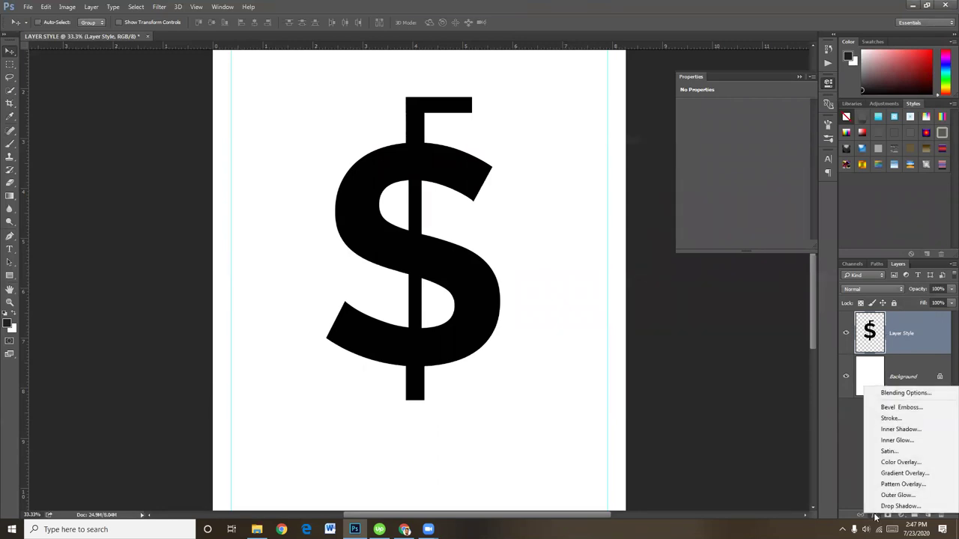
{"action": "left_click", "coordinate": [924, 394]}
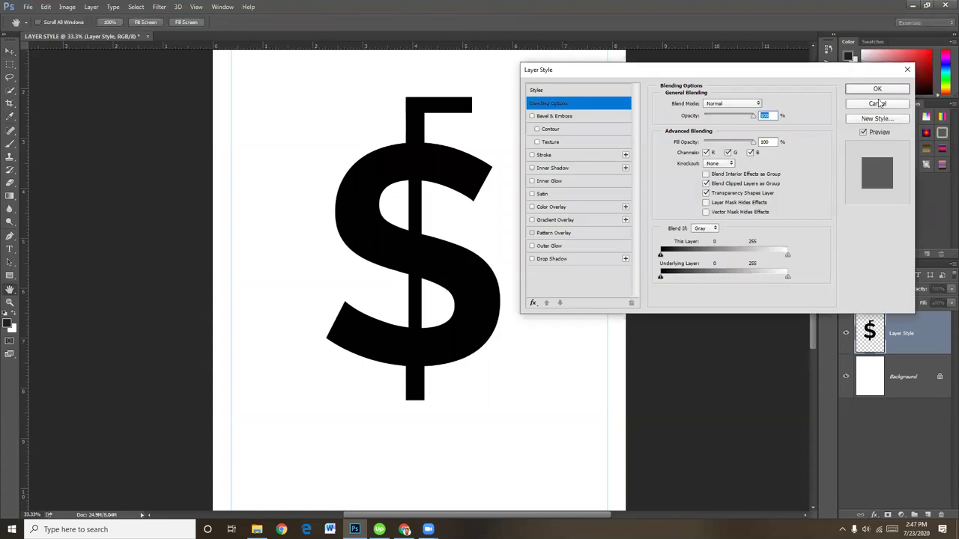
{"action": "left_click", "coordinate": [878, 104]}
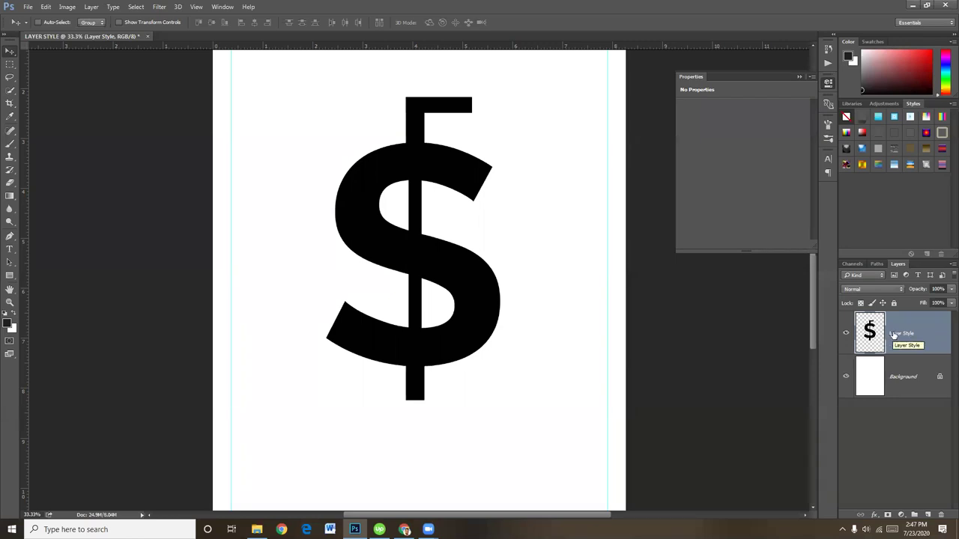
Add a Drop Shadow to the dollar layer and set its colour to pure red.
{"action": "double_click", "coordinate": [941, 334]}
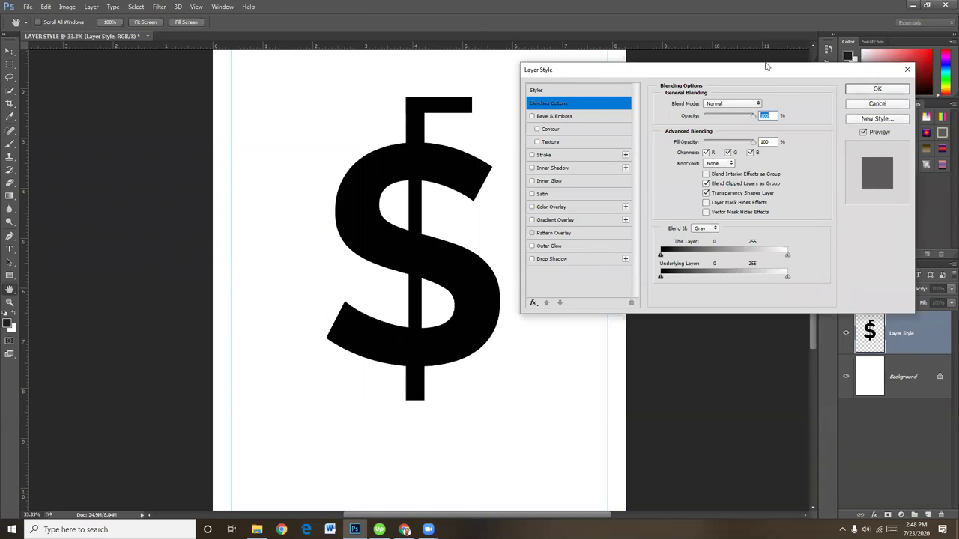
{"action": "left_click_drag", "start_coordinate": [747, 78], "coordinate": [759, 103]}
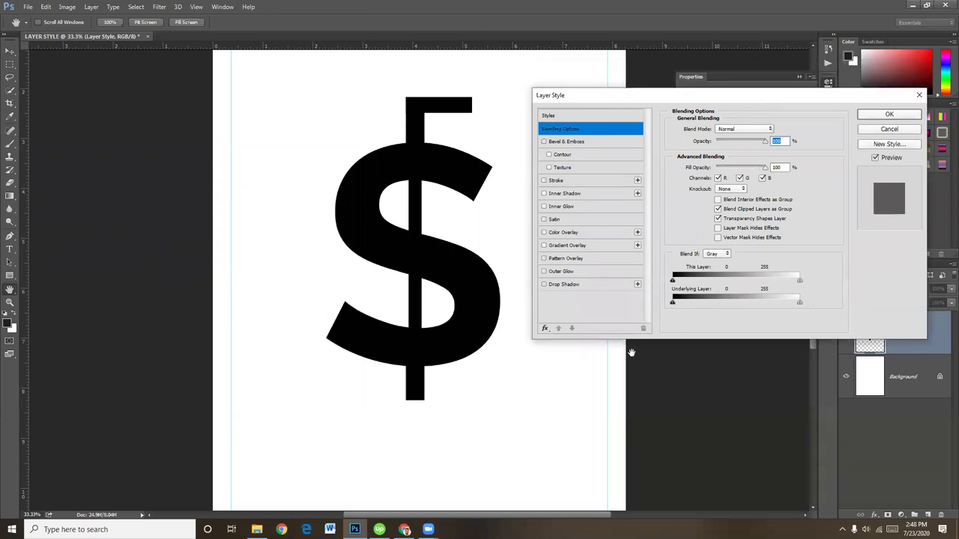
{"action": "left_click", "coordinate": [589, 289]}
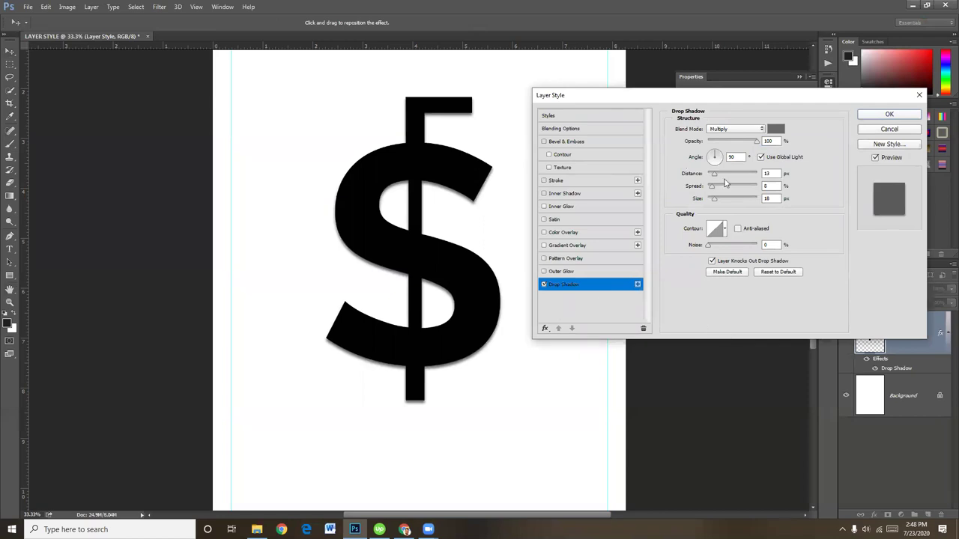
{"action": "left_click_drag", "start_coordinate": [702, 98], "coordinate": [724, 82]}
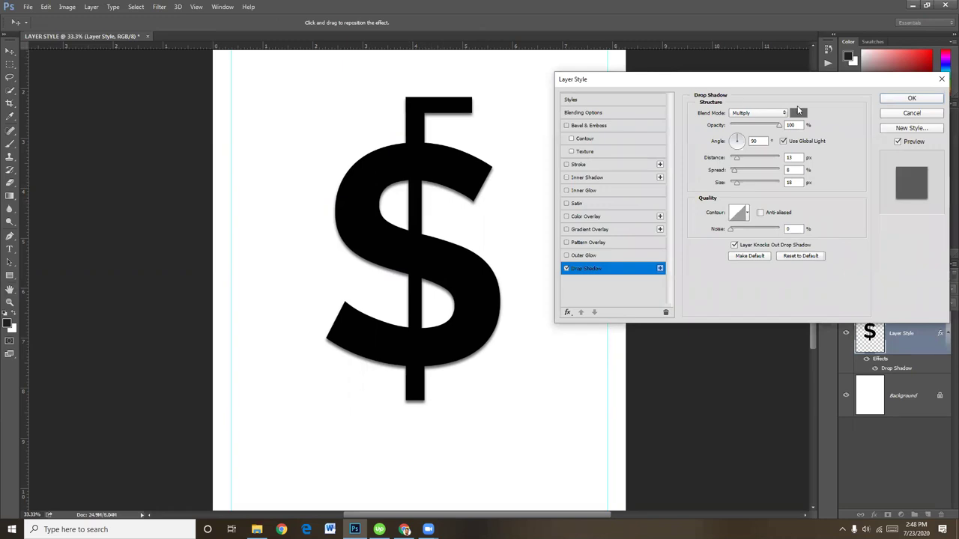
{"action": "left_click", "coordinate": [798, 112]}
{"action": "left_click", "coordinate": [257, 155]}
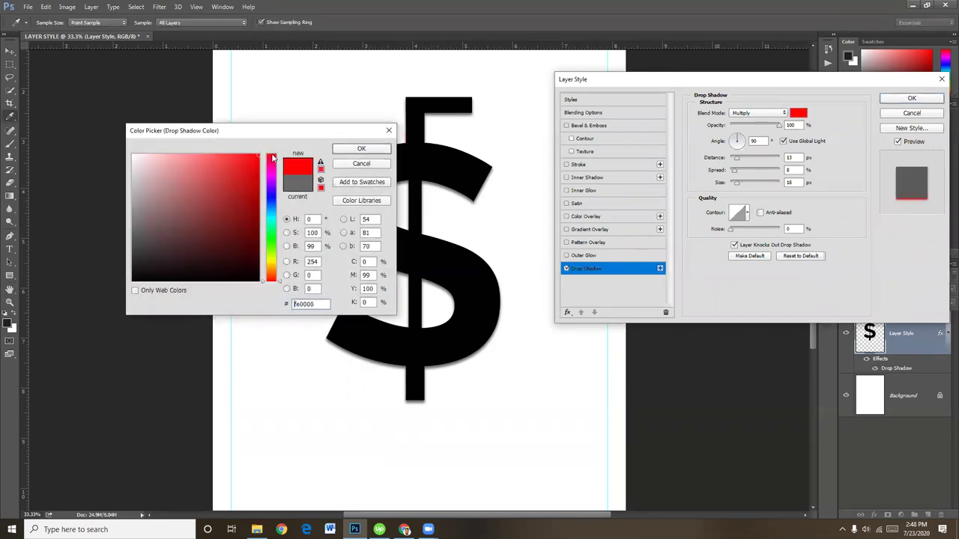
{"action": "key", "text": "Return"}
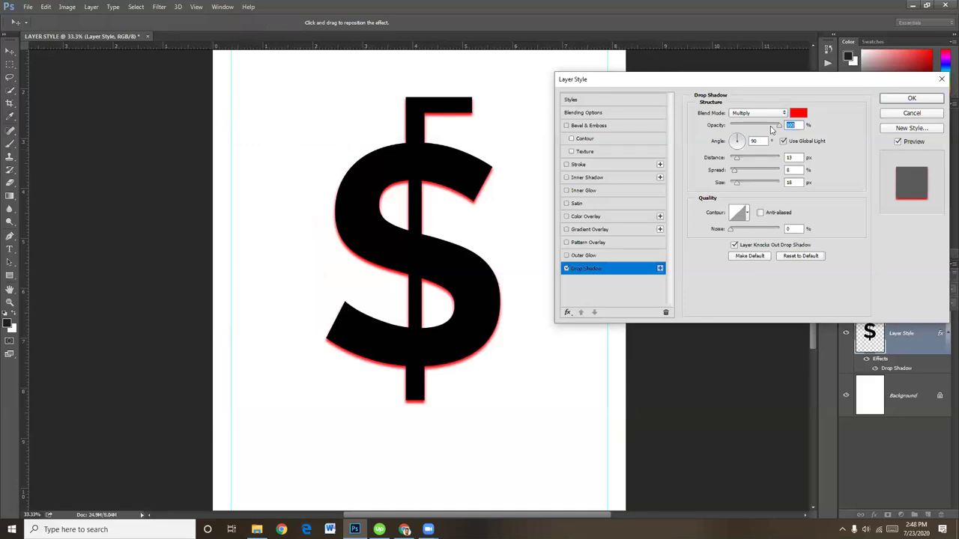
Adjust the red drop shadow's opacity, angle and distance so it hugs the dollar sign.
{"action": "mouse_move", "coordinate": [784, 128]}
{"action": "left_mouse_down"}
{"action": "mouse_move", "coordinate": [732, 127]}
{"action": "mouse_move", "coordinate": [790, 134]}
{"action": "left_mouse_up"}
{"action": "mouse_move", "coordinate": [738, 141]}
{"action": "left_mouse_down"}
{"action": "mouse_move", "coordinate": [740, 150]}
{"action": "mouse_move", "coordinate": [733, 142]}
{"action": "left_mouse_up"}
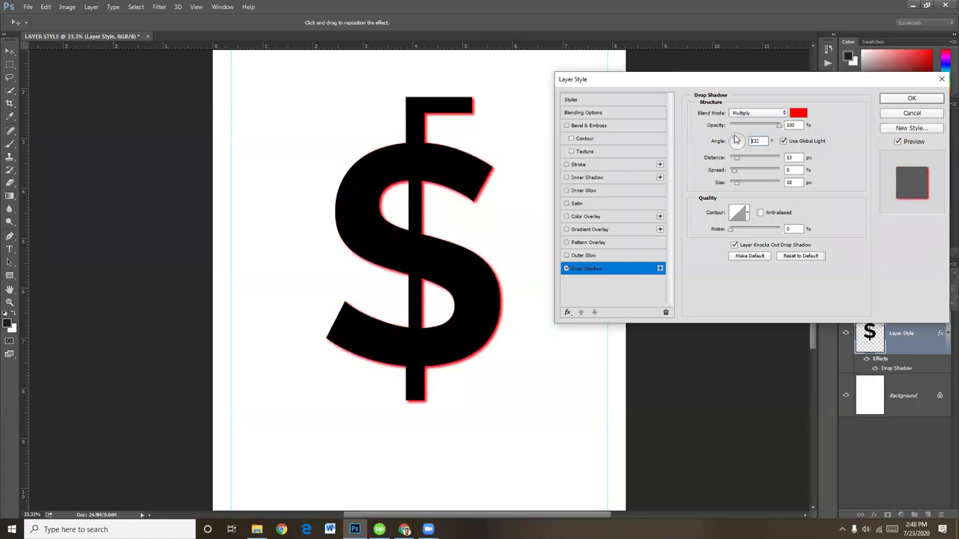
{"action": "left_click_drag", "start_coordinate": [733, 141], "coordinate": [743, 141]}
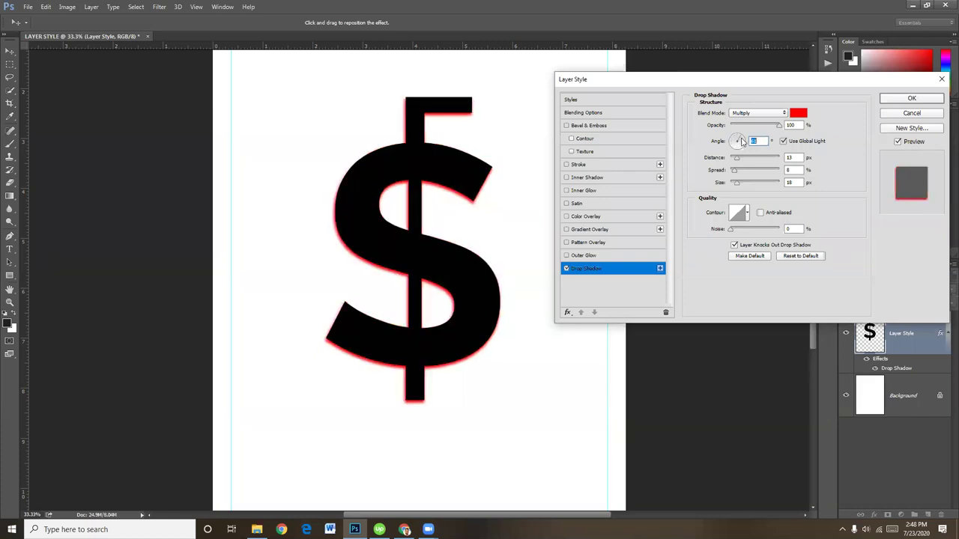
{"action": "mouse_move", "coordinate": [464, 214]}
{"action": "left_mouse_down"}
{"action": "mouse_move", "coordinate": [474, 217]}
{"action": "mouse_move", "coordinate": [458, 208]}
{"action": "left_mouse_up"}
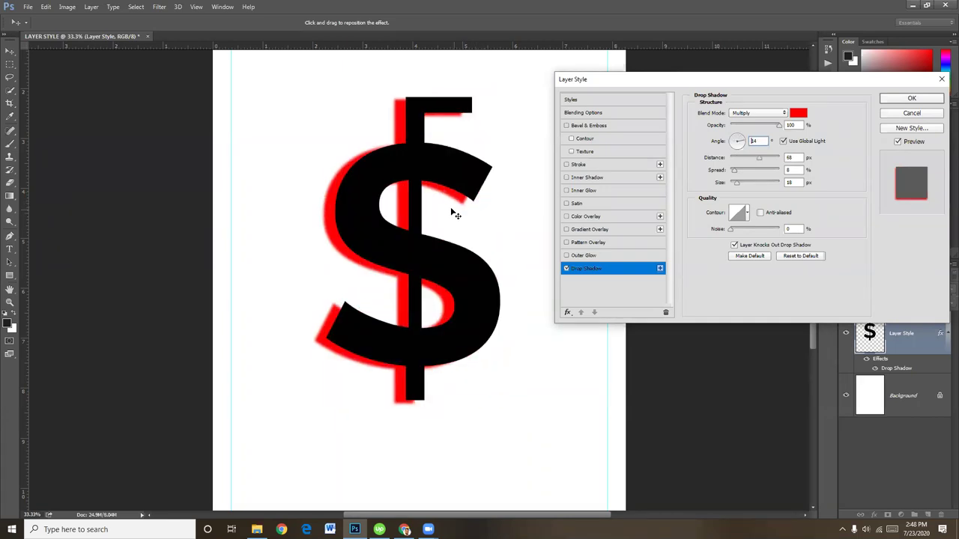
{"action": "mouse_move", "coordinate": [459, 208]}
{"action": "left_mouse_down"}
{"action": "mouse_move", "coordinate": [461, 221]}
{"action": "mouse_move", "coordinate": [466, 206]}
{"action": "left_mouse_up"}
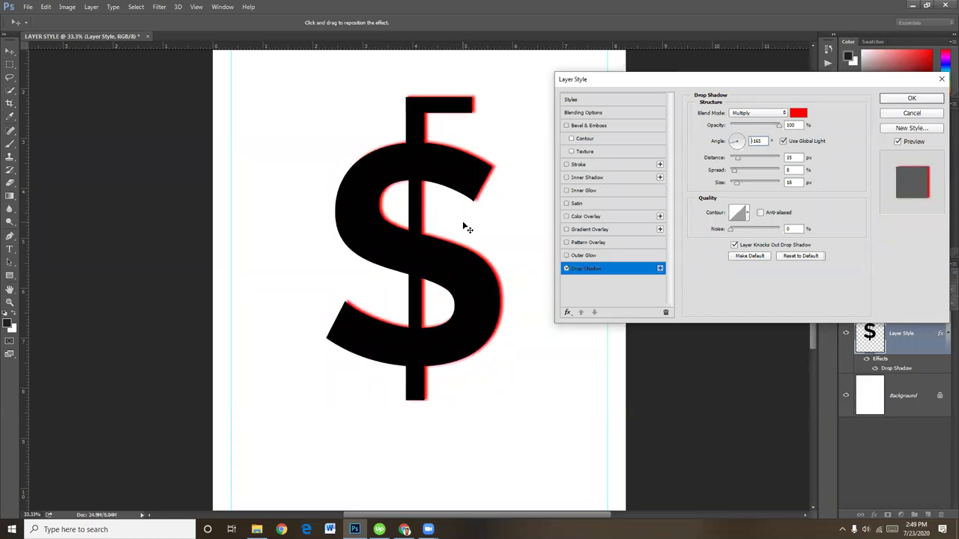
{"action": "left_click_drag", "start_coordinate": [479, 219], "coordinate": [477, 221]}
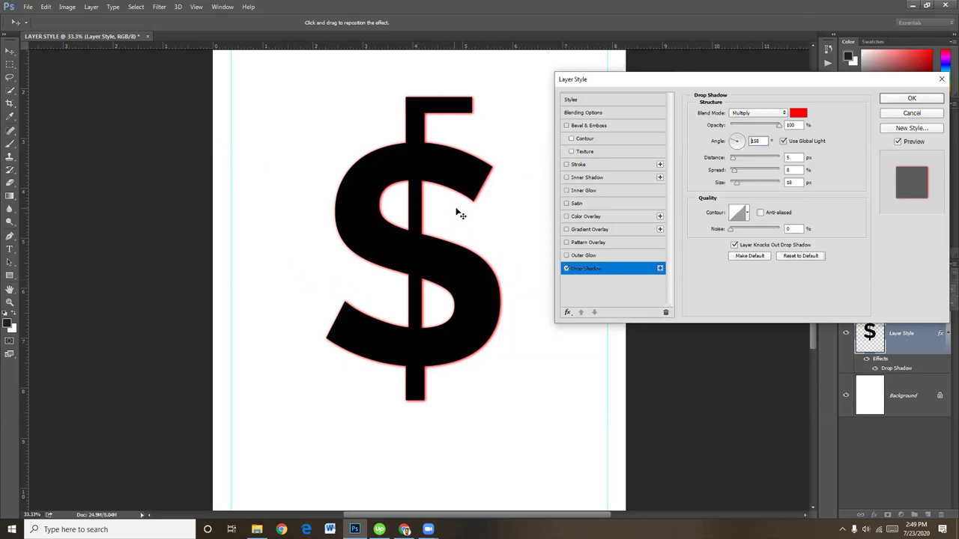
{"action": "left_click_drag", "start_coordinate": [460, 221], "coordinate": [460, 217]}
{"action": "left_click_drag", "start_coordinate": [731, 147], "coordinate": [729, 141]}
{"action": "left_click_drag", "start_coordinate": [487, 255], "coordinate": [479, 236]}
Soften the red drop shadow with a 107° angle, longer distance, 14% spread and 46 px size.
{"action": "left_click", "coordinate": [734, 142]}
{"action": "left_click_drag", "start_coordinate": [734, 140], "coordinate": [737, 137]}
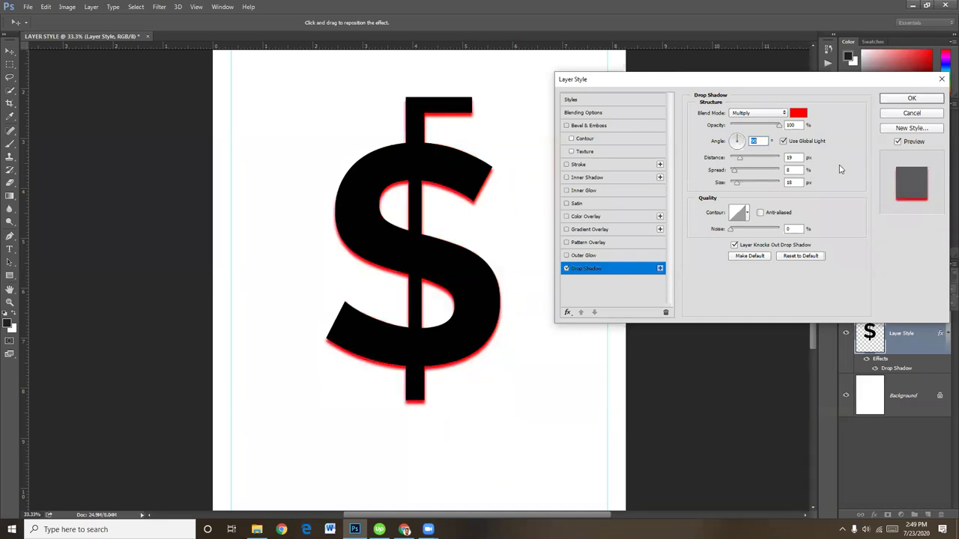
{"action": "mouse_move", "coordinate": [739, 161]}
{"action": "left_mouse_down"}
{"action": "mouse_move", "coordinate": [762, 173]}
{"action": "mouse_move", "coordinate": [736, 172]}
{"action": "left_mouse_up"}
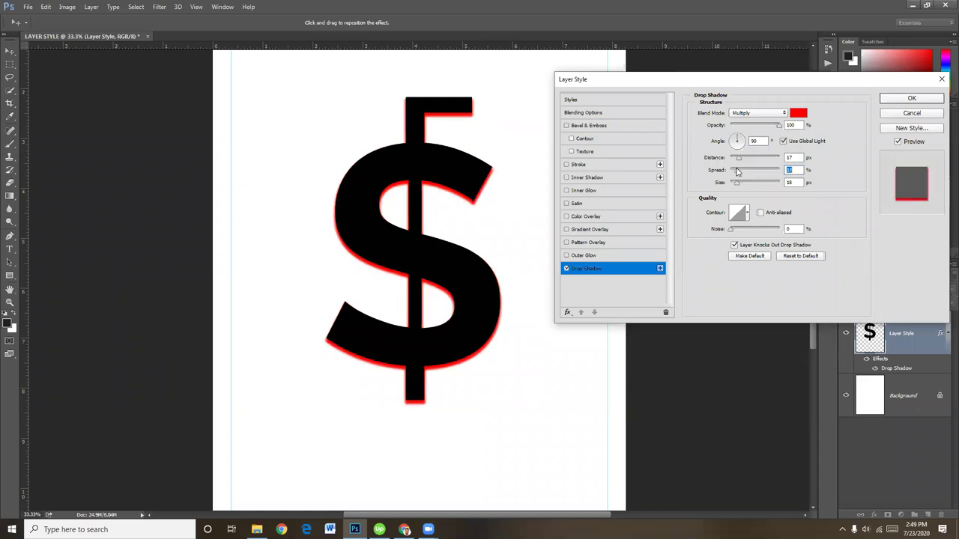
{"action": "left_click_drag", "start_coordinate": [738, 183], "coordinate": [754, 185]}
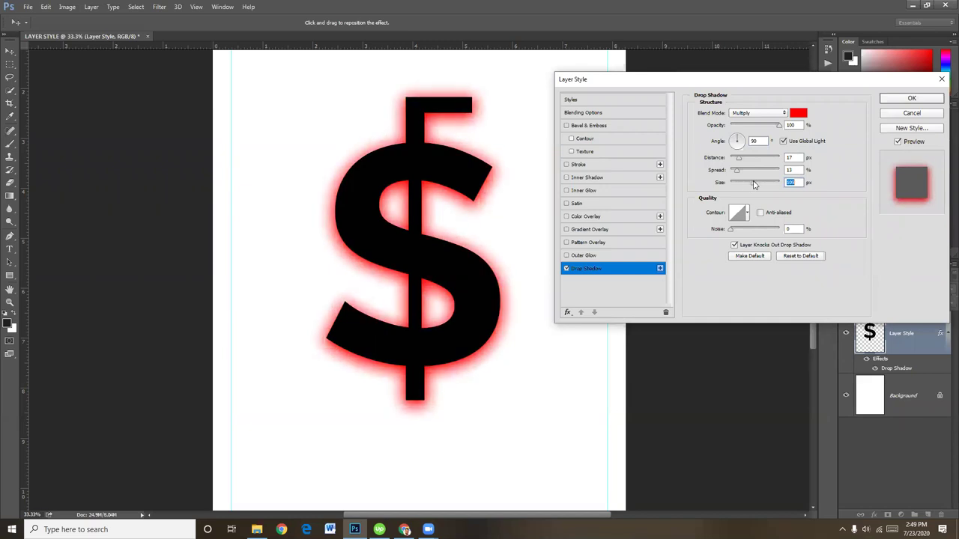
{"action": "left_click_drag", "start_coordinate": [754, 185], "coordinate": [742, 188]}
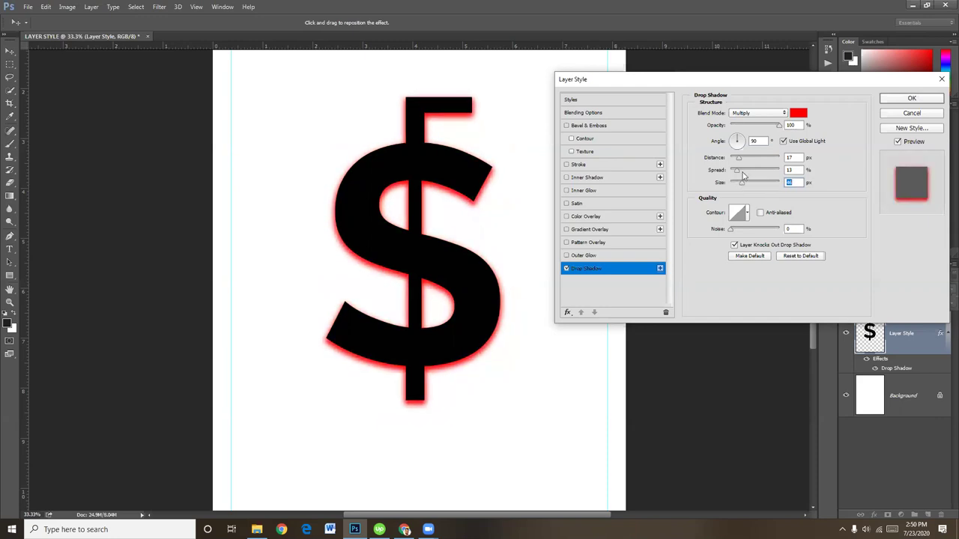
{"action": "left_click_drag", "start_coordinate": [736, 173], "coordinate": [737, 171]}
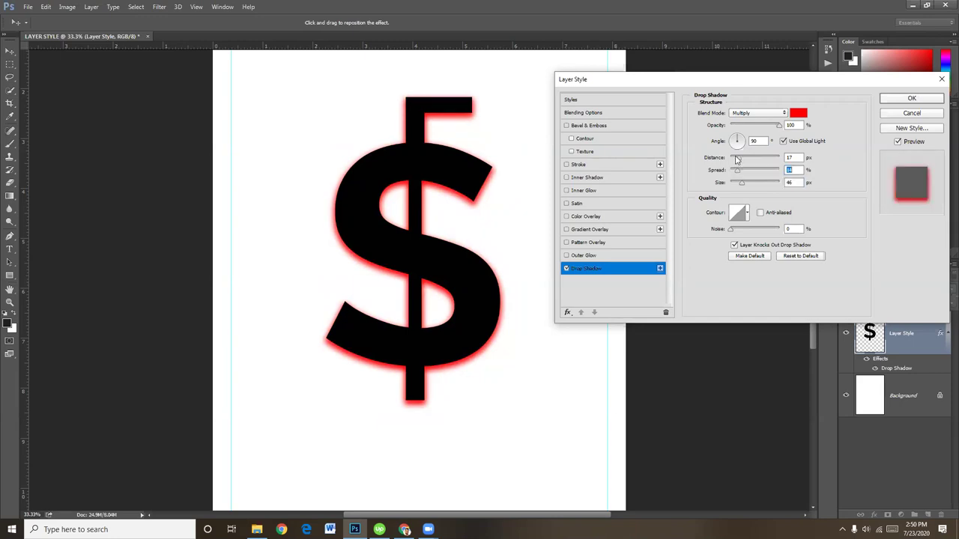
{"action": "left_click", "coordinate": [741, 159]}
{"action": "left_click_drag", "start_coordinate": [463, 221], "coordinate": [470, 222]}
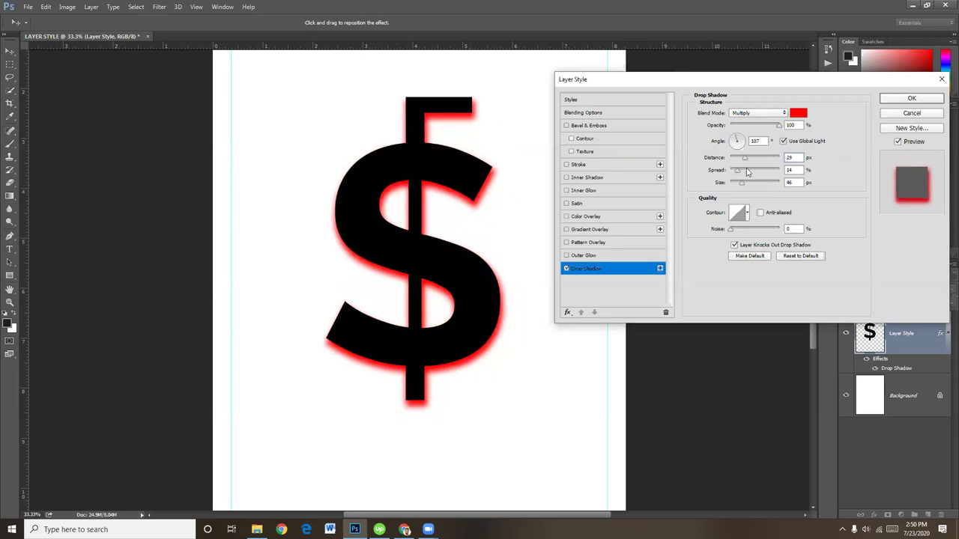
{"action": "mouse_move", "coordinate": [745, 159]}
{"action": "left_mouse_down"}
{"action": "mouse_move", "coordinate": [757, 167]}
{"action": "mouse_move", "coordinate": [743, 160]}
{"action": "left_mouse_up"}
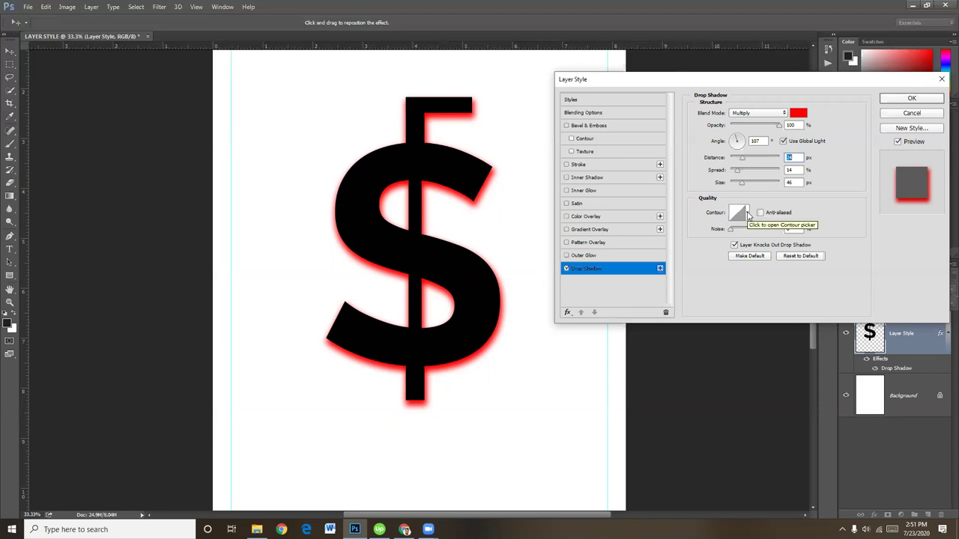
Open the drop-shadow Contour Editor, move it aside, and close it without changes.
{"action": "left_click", "coordinate": [745, 215]}
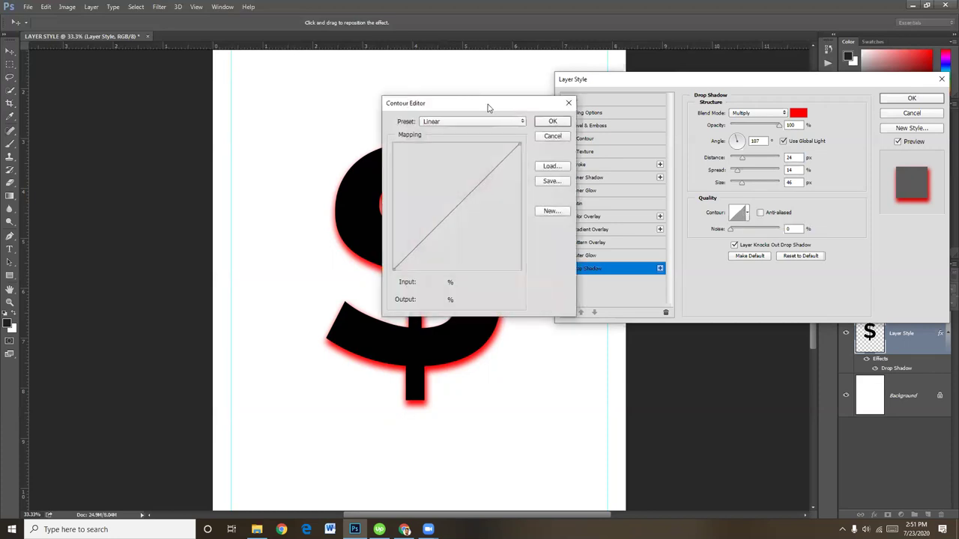
{"action": "left_click_drag", "start_coordinate": [491, 115], "coordinate": [606, 137]}
{"action": "left_click", "coordinate": [669, 159]}
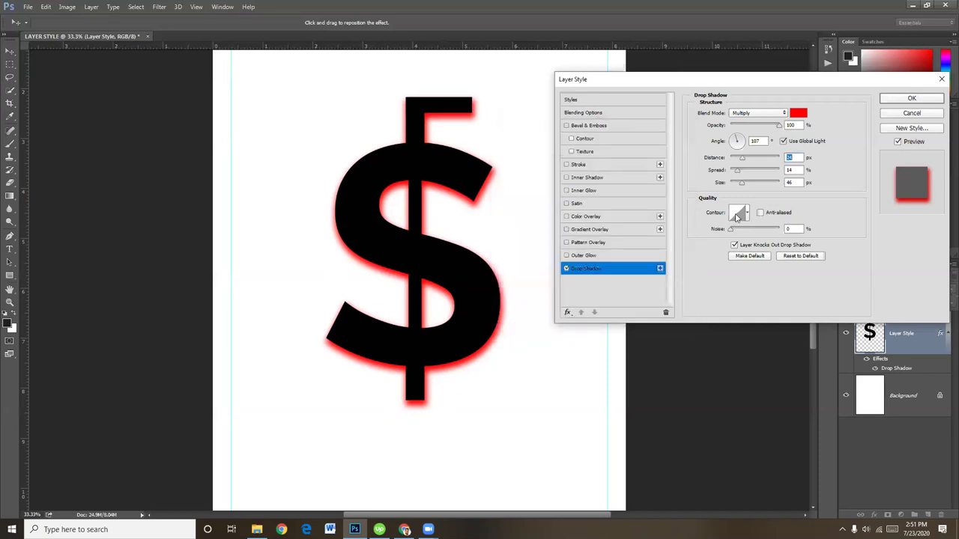
{"action": "left_click", "coordinate": [737, 216]}
{"action": "mouse_move", "coordinate": [608, 128]}
{"action": "left_mouse_down"}
{"action": "mouse_move", "coordinate": [649, 133]}
{"action": "mouse_move", "coordinate": [722, 119]}
{"action": "left_mouse_up"}
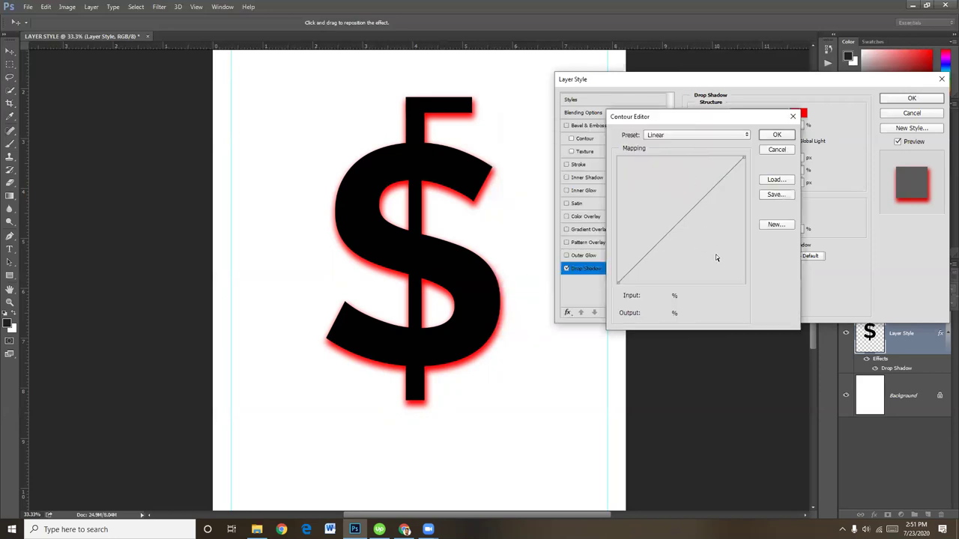
{"action": "left_click", "coordinate": [791, 151]}
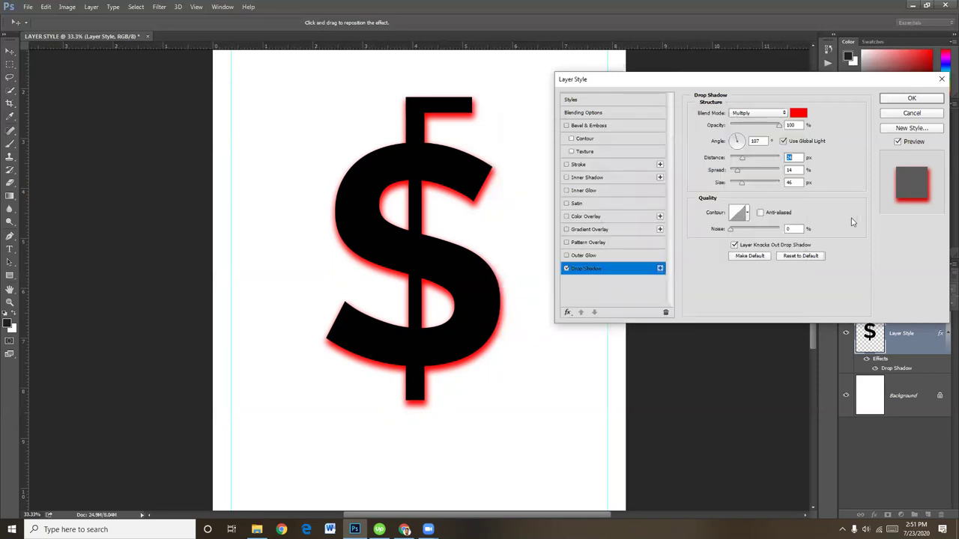
Try the cone, halo, outline and offset contour presets on the drop shadow.
{"action": "left_click", "coordinate": [747, 215]}
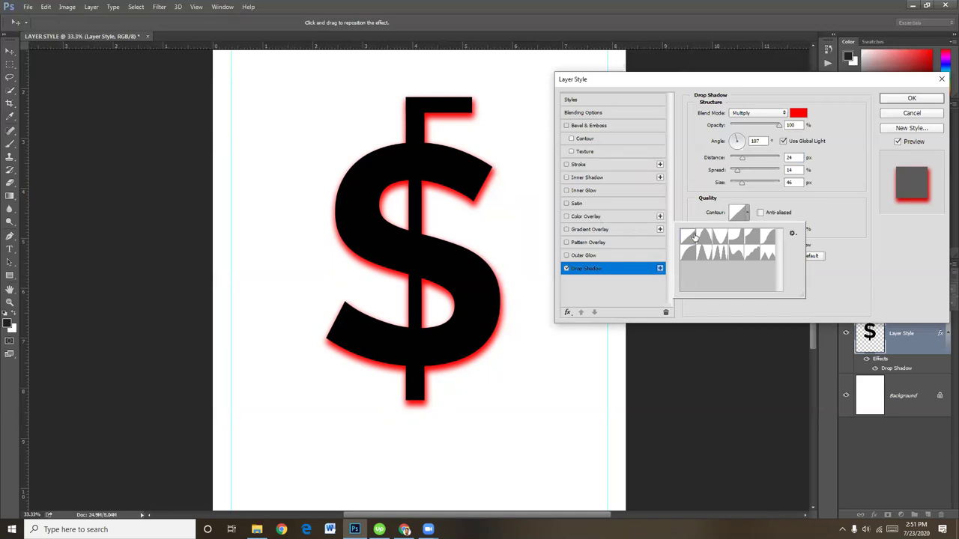
{"action": "left_click", "coordinate": [707, 240]}
{"action": "left_click", "coordinate": [721, 239]}
{"action": "left_click", "coordinate": [738, 240]}
{"action": "left_click", "coordinate": [751, 239]}
{"action": "left_click", "coordinate": [761, 240]}
{"action": "left_click", "coordinate": [767, 257]}
{"action": "left_click", "coordinate": [731, 257]}
{"action": "left_click", "coordinate": [708, 257]}
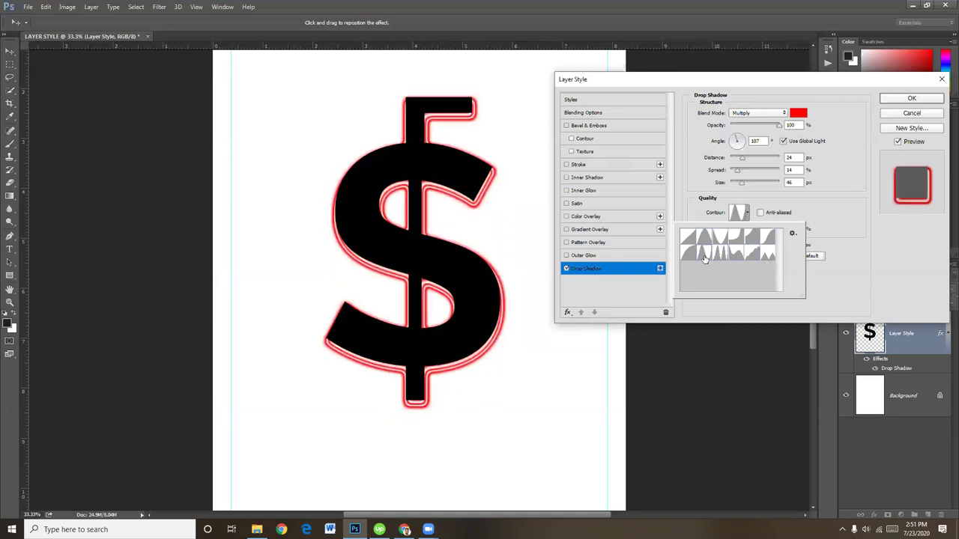
{"action": "left_click", "coordinate": [688, 256]}
{"action": "left_click", "coordinate": [691, 240]}
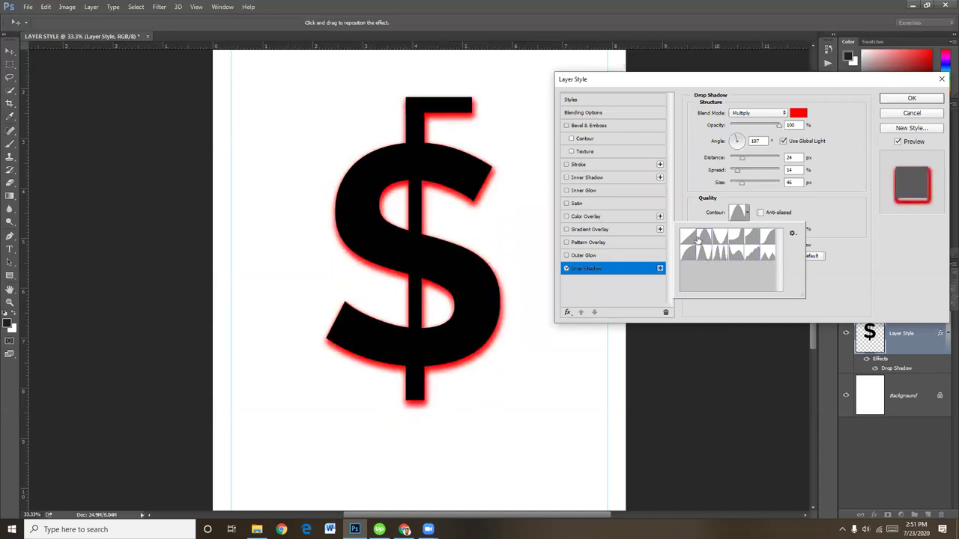
{"action": "left_click", "coordinate": [734, 240]}
{"action": "left_click", "coordinate": [746, 241]}
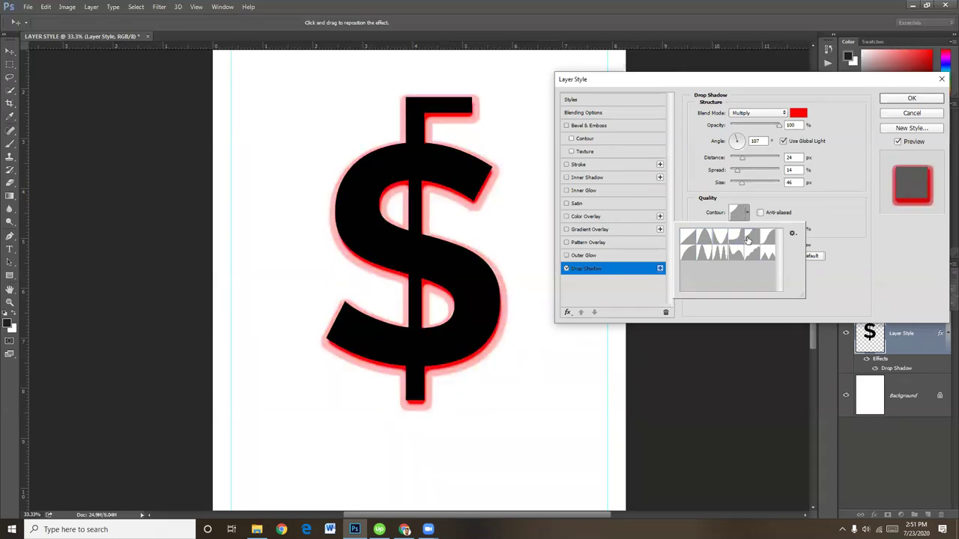
{"action": "left_click", "coordinate": [764, 243]}
{"action": "left_click", "coordinate": [766, 256]}
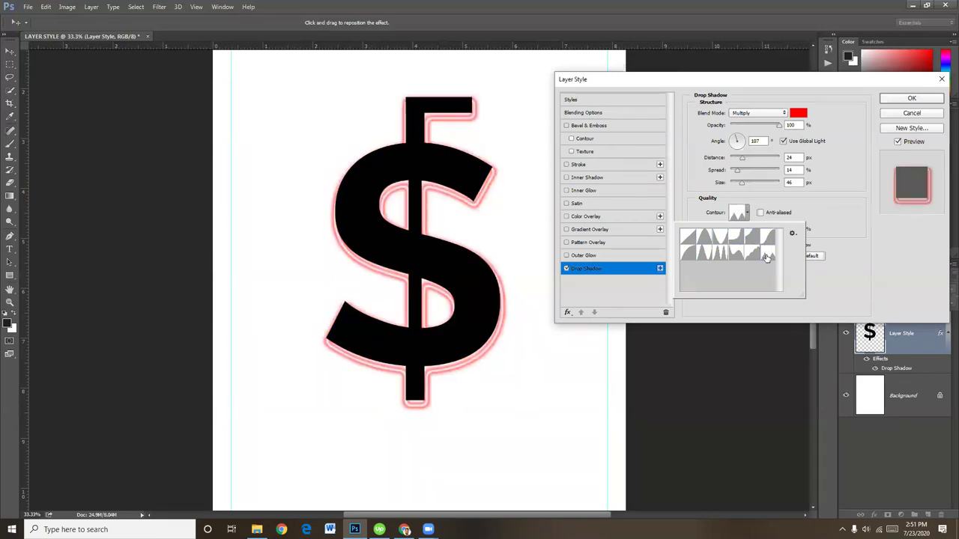
Compare solid and halo contour presets, settling on a ringed contour for the shadow.
{"action": "left_click", "coordinate": [737, 255]}
{"action": "left_click", "coordinate": [721, 254]}
{"action": "left_click", "coordinate": [706, 256]}
{"action": "left_click", "coordinate": [690, 255]}
{"action": "left_click", "coordinate": [689, 238]}
{"action": "left_click", "coordinate": [720, 238]}
{"action": "left_click", "coordinate": [738, 239]}
{"action": "left_click", "coordinate": [765, 245]}
{"action": "left_click", "coordinate": [765, 256]}
{"action": "left_click", "coordinate": [737, 255]}
{"action": "left_click", "coordinate": [725, 257]}
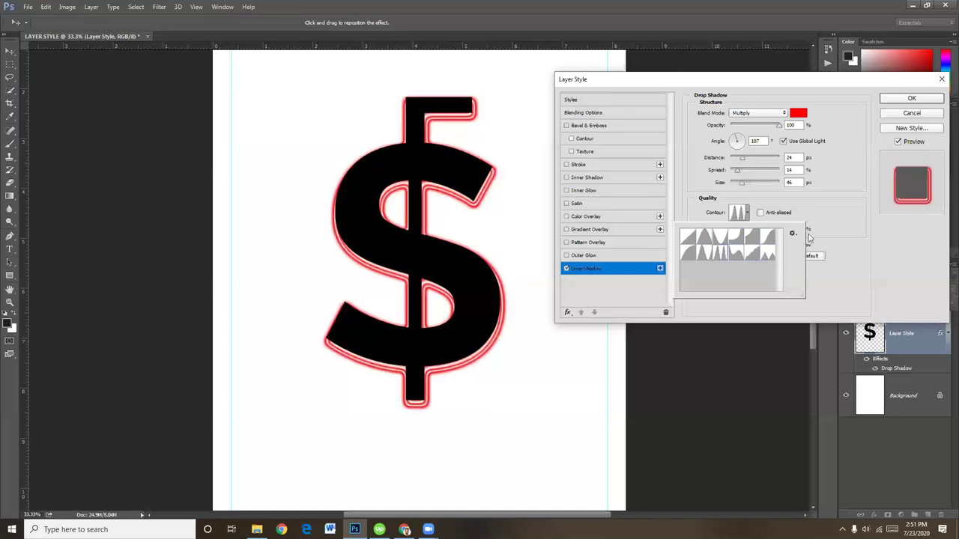
{"action": "left_click", "coordinate": [835, 231]}
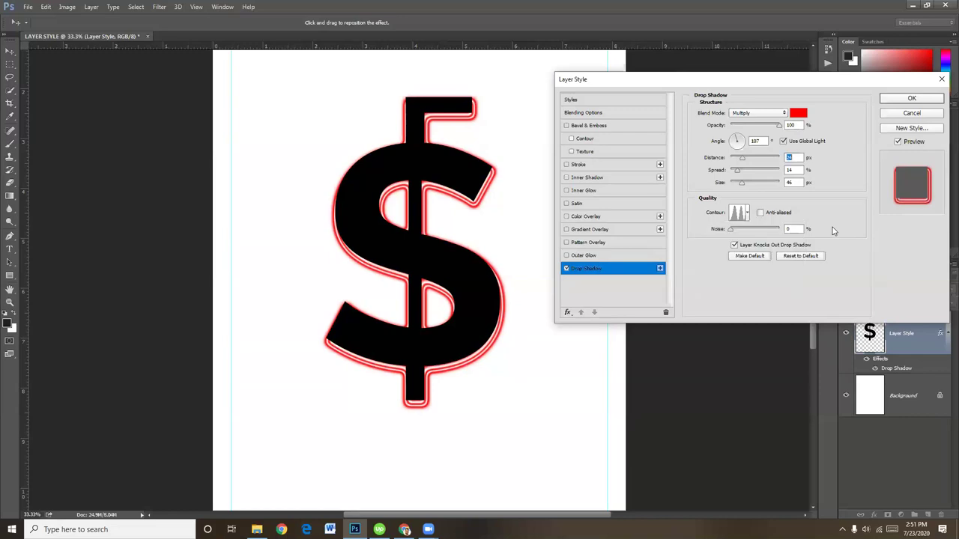
Switch the drop shadow's contour back to Linear.
{"action": "left_click", "coordinate": [743, 217]}
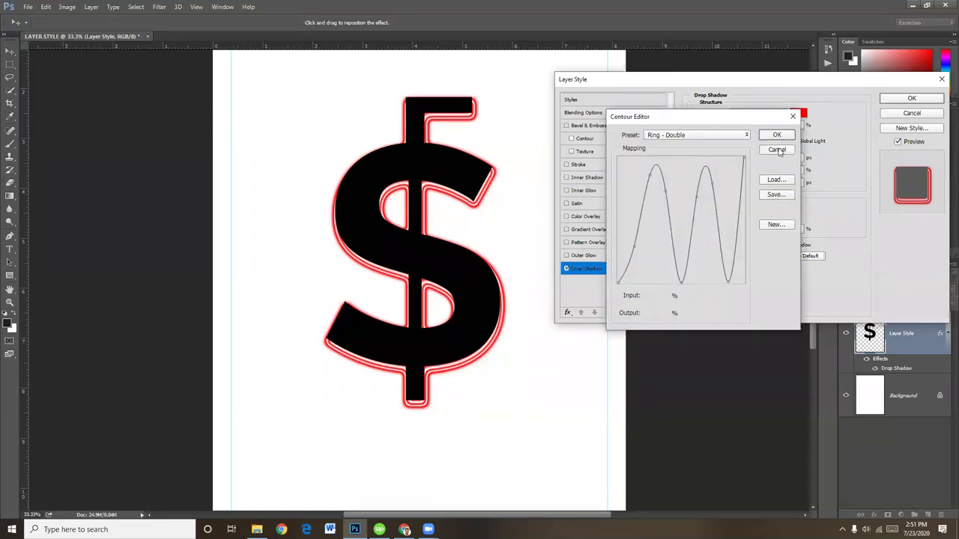
{"action": "left_click", "coordinate": [780, 151]}
{"action": "left_click", "coordinate": [747, 214]}
{"action": "left_click", "coordinate": [695, 236]}
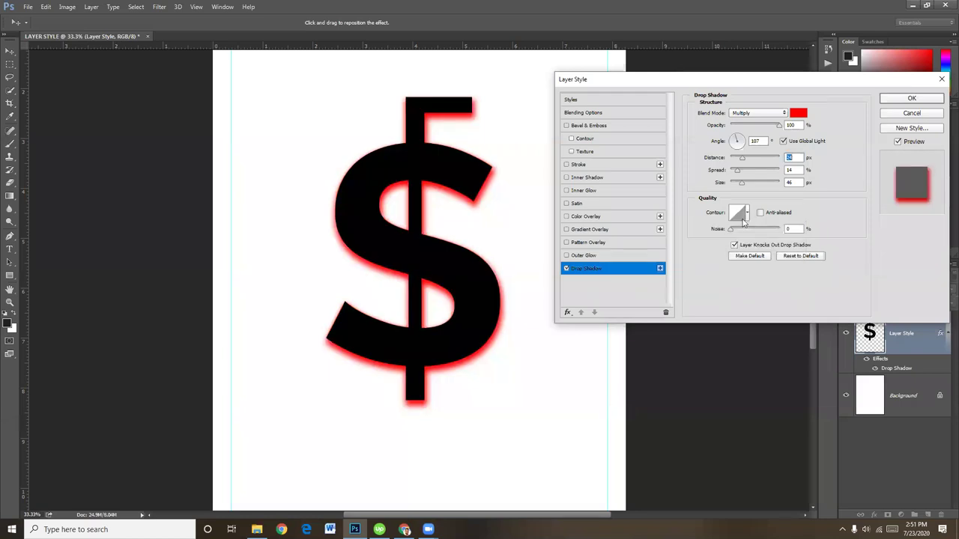
Test dragging the Linear contour's start and end points in the Contour Editor.
{"action": "left_click", "coordinate": [738, 214]}
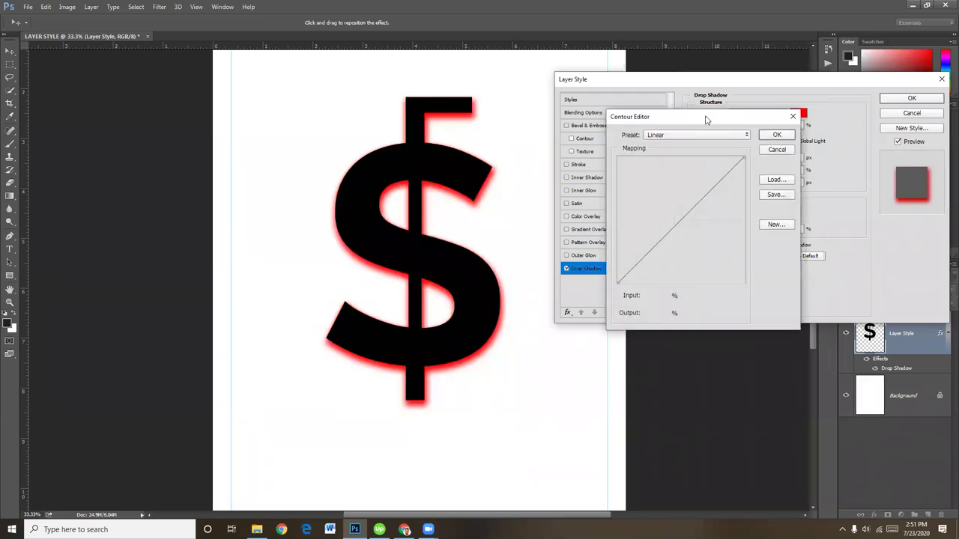
{"action": "left_click_drag", "start_coordinate": [697, 118], "coordinate": [680, 108]}
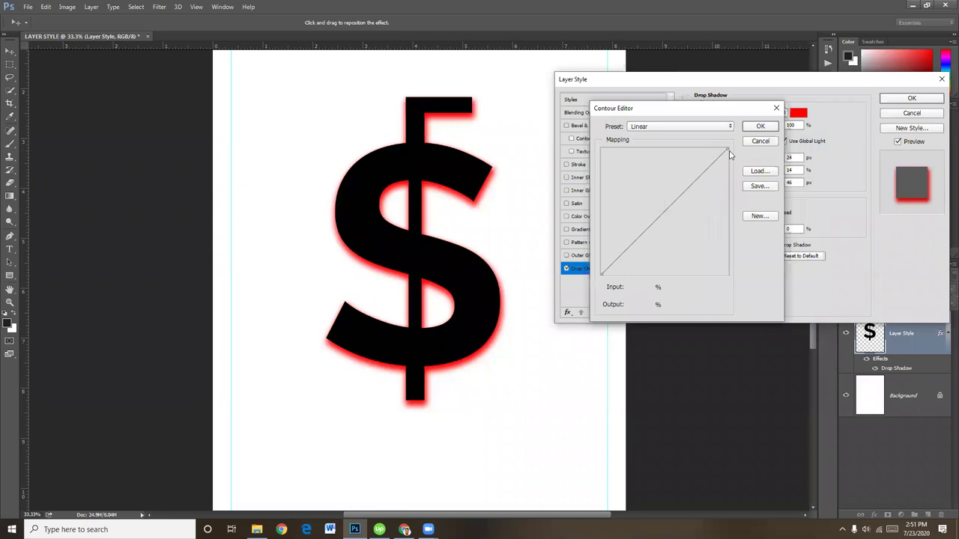
{"action": "left_click", "coordinate": [727, 149]}
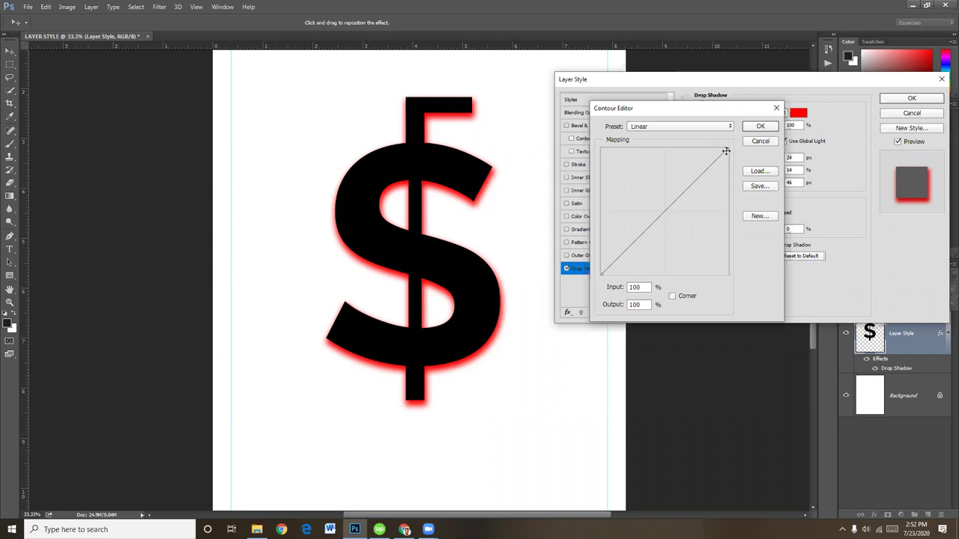
{"action": "left_click_drag", "start_coordinate": [725, 150], "coordinate": [758, 290]}
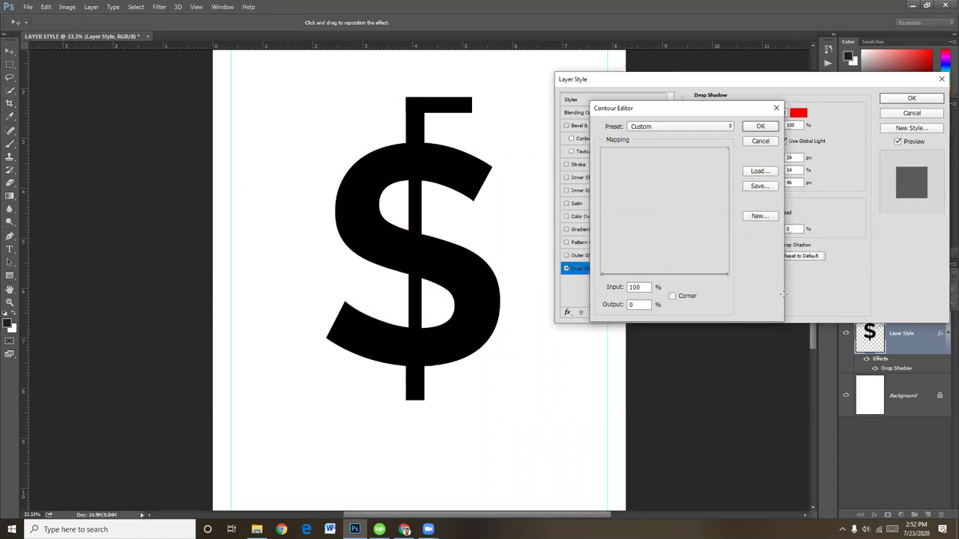
{"action": "left_click_drag", "start_coordinate": [787, 279], "coordinate": [776, 136]}
{"action": "mouse_move", "coordinate": [779, 171]}
{"action": "left_mouse_down"}
{"action": "mouse_move", "coordinate": [785, 140]}
{"action": "mouse_move", "coordinate": [780, 147]}
{"action": "left_mouse_up"}
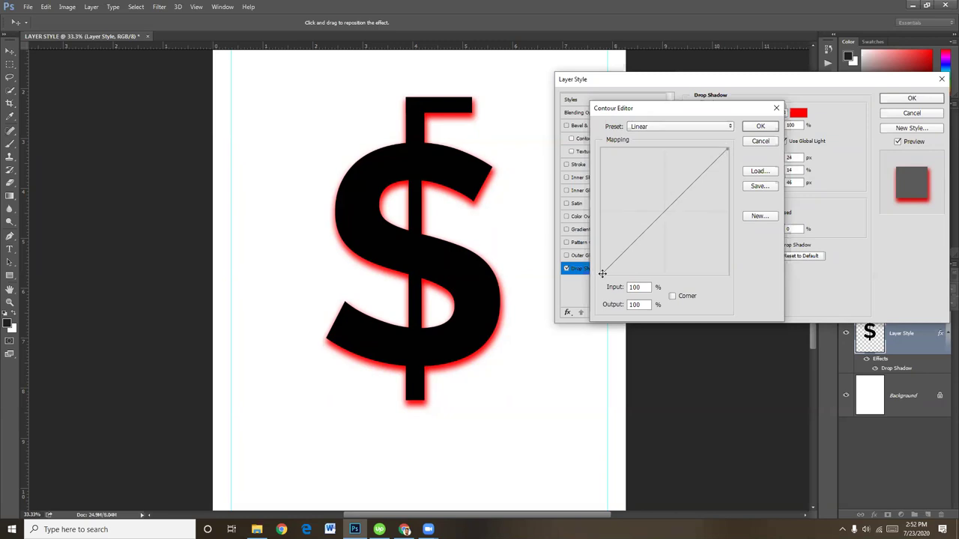
{"action": "mouse_move", "coordinate": [601, 275]}
{"action": "left_mouse_down"}
{"action": "mouse_move", "coordinate": [601, 207]}
{"action": "mouse_move", "coordinate": [563, 115]}
{"action": "left_mouse_up"}
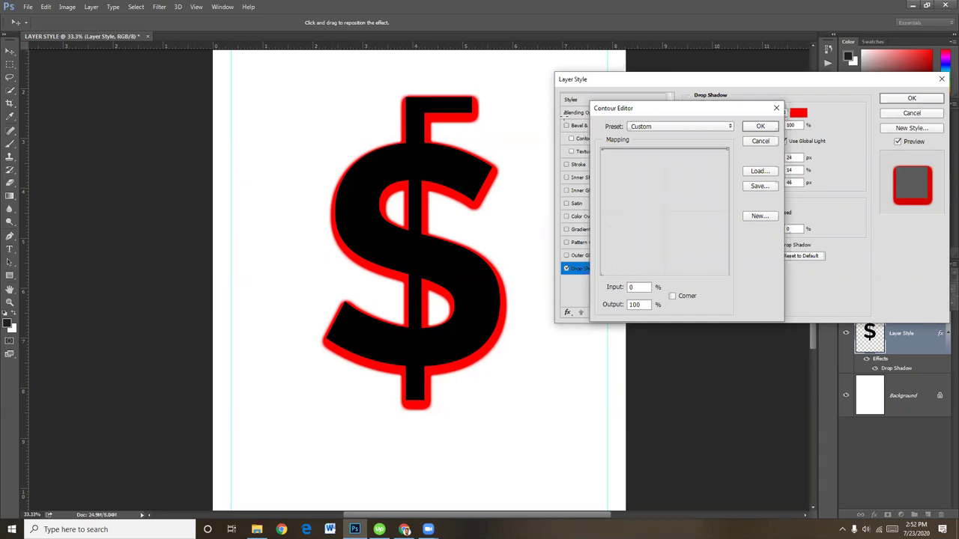
{"action": "left_click_drag", "start_coordinate": [565, 116], "coordinate": [565, 115]}
{"action": "left_click_drag", "start_coordinate": [602, 149], "coordinate": [571, 279]}
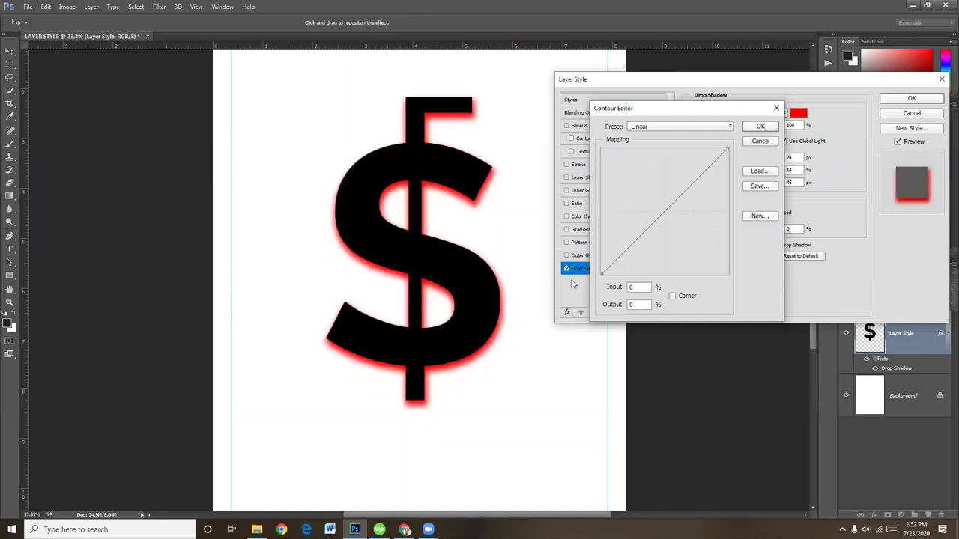
{"action": "mouse_move", "coordinate": [726, 149]}
{"action": "left_mouse_down"}
{"action": "mouse_move", "coordinate": [735, 281]}
{"action": "mouse_move", "coordinate": [751, 109]}
{"action": "left_mouse_up"}
Bend the linear contour into an S-curve with an early peak, deleting stray points.
{"action": "left_click_drag", "start_coordinate": [635, 236], "coordinate": [621, 224]}
{"action": "mouse_move", "coordinate": [640, 188]}
{"action": "left_mouse_down"}
{"action": "mouse_move", "coordinate": [639, 227]}
{"action": "mouse_move", "coordinate": [655, 206]}
{"action": "mouse_move", "coordinate": [681, 210]}
{"action": "mouse_move", "coordinate": [700, 186]}
{"action": "mouse_move", "coordinate": [704, 196]}
{"action": "mouse_move", "coordinate": [696, 182]}
{"action": "mouse_move", "coordinate": [701, 191]}
{"action": "left_mouse_up"}
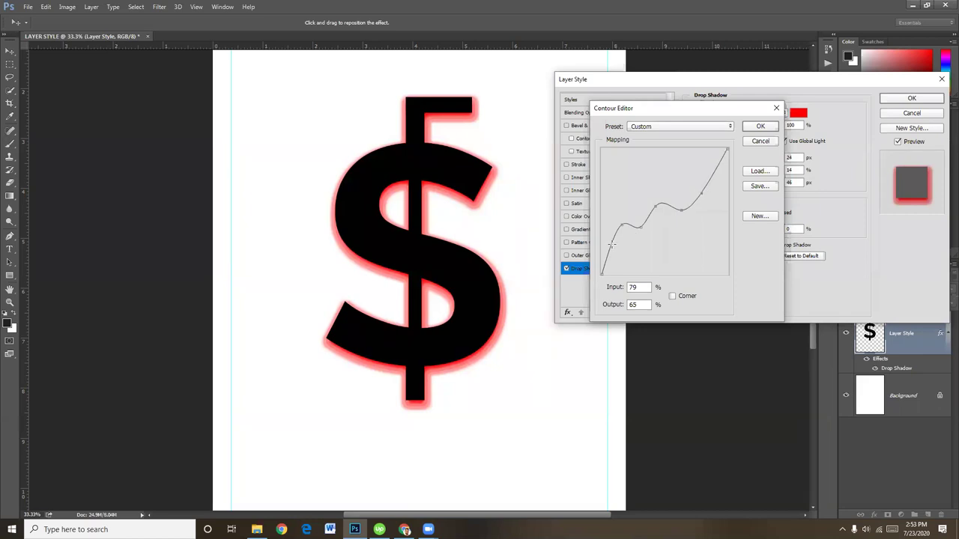
{"action": "left_click_drag", "start_coordinate": [612, 244], "coordinate": [620, 246]}
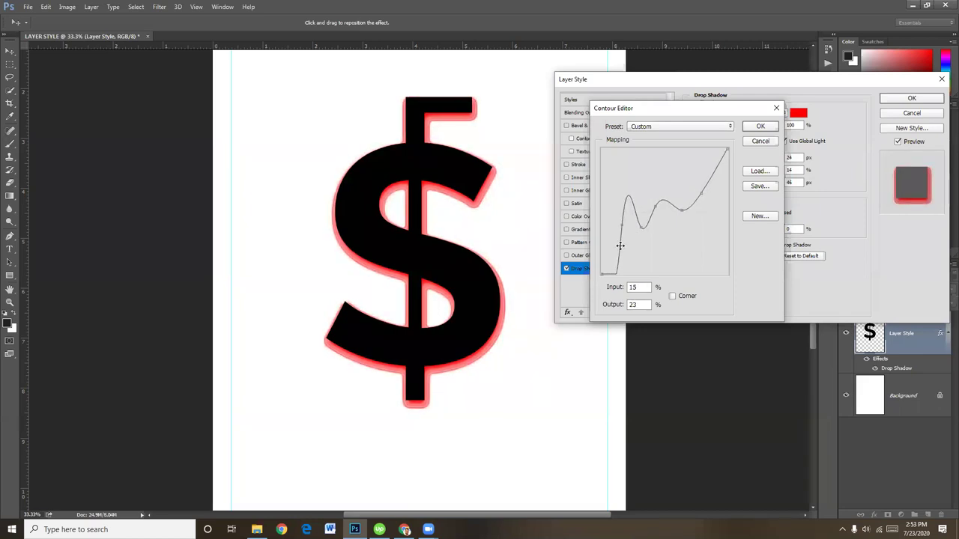
{"action": "left_click_drag", "start_coordinate": [706, 177], "coordinate": [703, 176]}
{"action": "key", "text": "Delete"}
{"action": "left_click", "coordinate": [702, 175]}
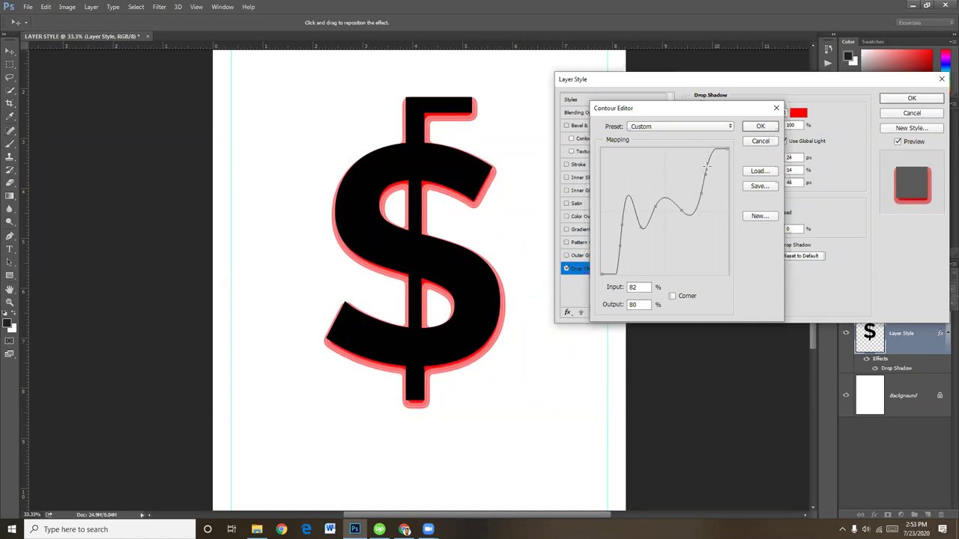
{"action": "key", "text": "Delete"}
Add upper and middle peaks and a dip to finish the wavy contour curve.
{"action": "left_click", "coordinate": [720, 173]}
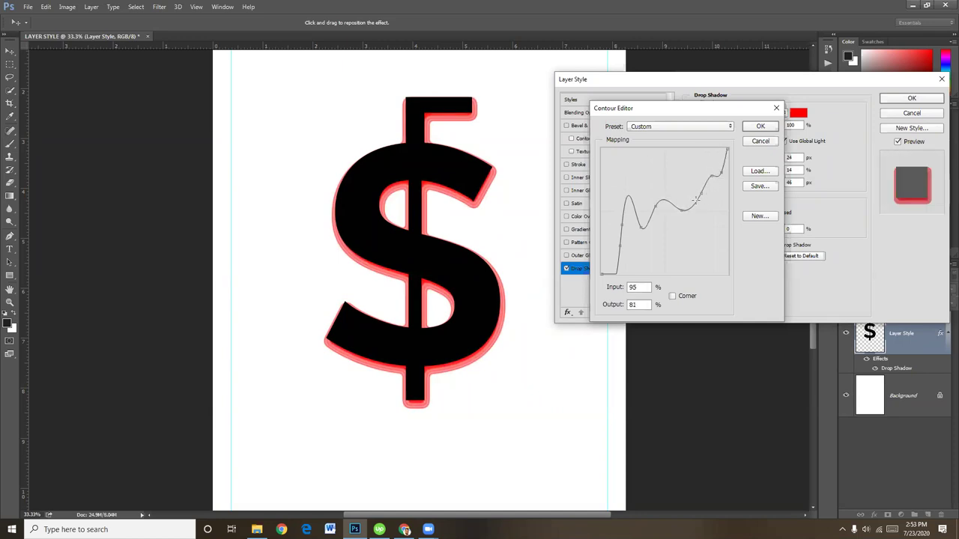
{"action": "left_click_drag", "start_coordinate": [696, 199], "coordinate": [694, 188]}
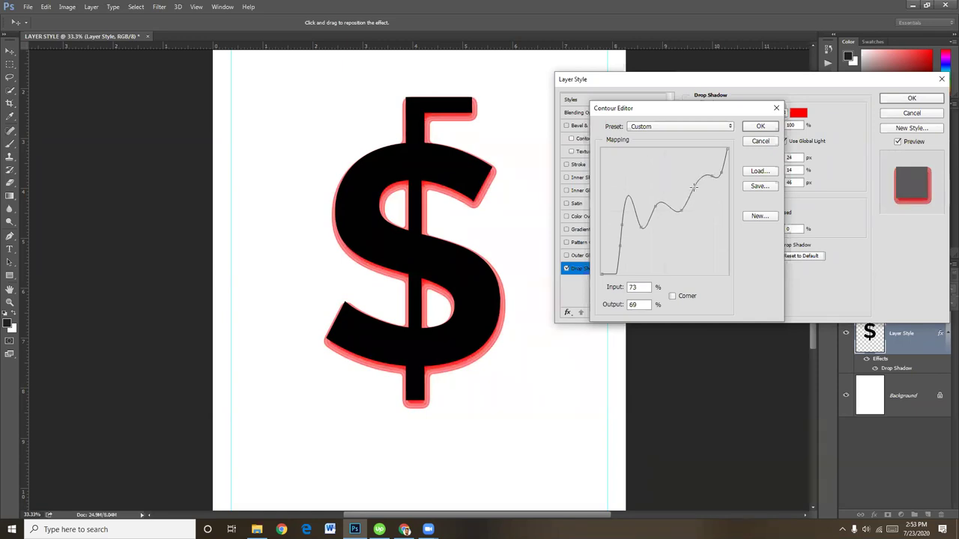
{"action": "left_click_drag", "start_coordinate": [656, 204], "coordinate": [618, 224]}
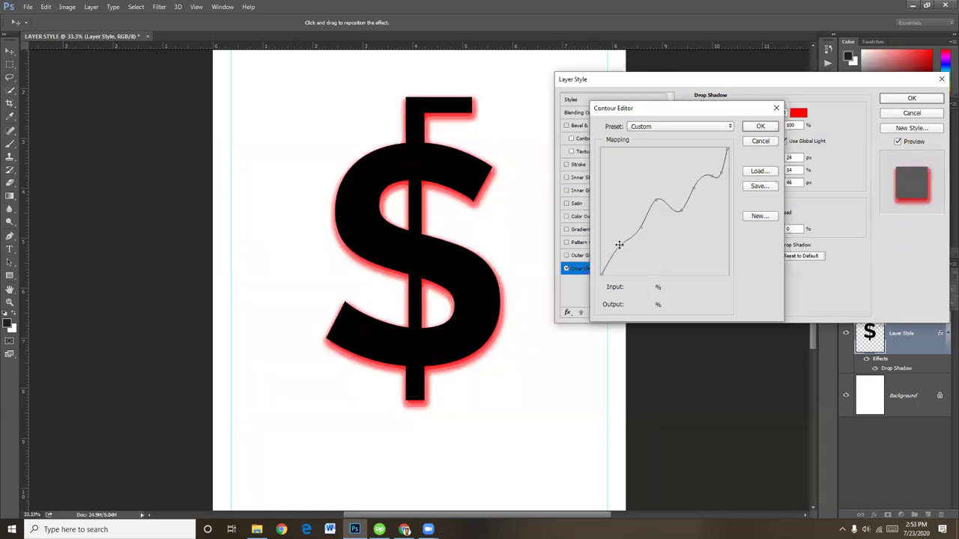
{"action": "left_click_drag", "start_coordinate": [619, 243], "coordinate": [614, 241]}
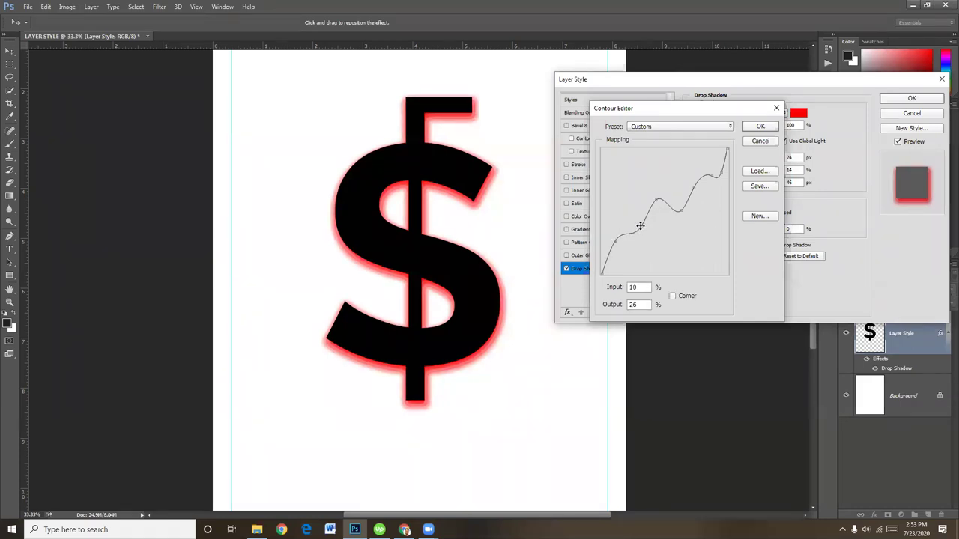
{"action": "mouse_move", "coordinate": [641, 226]}
{"action": "left_mouse_down"}
{"action": "mouse_move", "coordinate": [686, 216]}
{"action": "mouse_move", "coordinate": [691, 185]}
{"action": "left_mouse_up"}
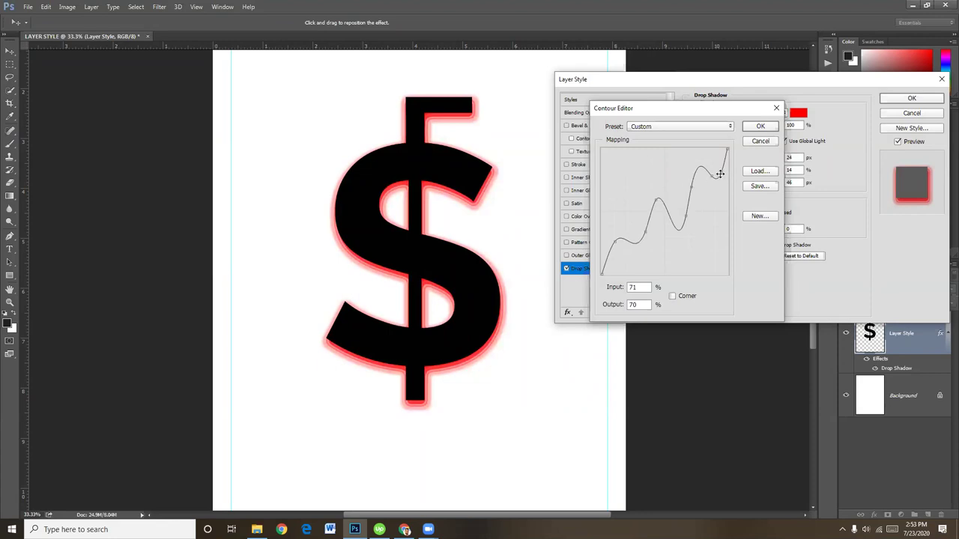
{"action": "left_click_drag", "start_coordinate": [720, 173], "coordinate": [723, 176]}
Store the wavy curve as a new contour preset named 01 and close the editor.
{"action": "left_click", "coordinate": [760, 185]}
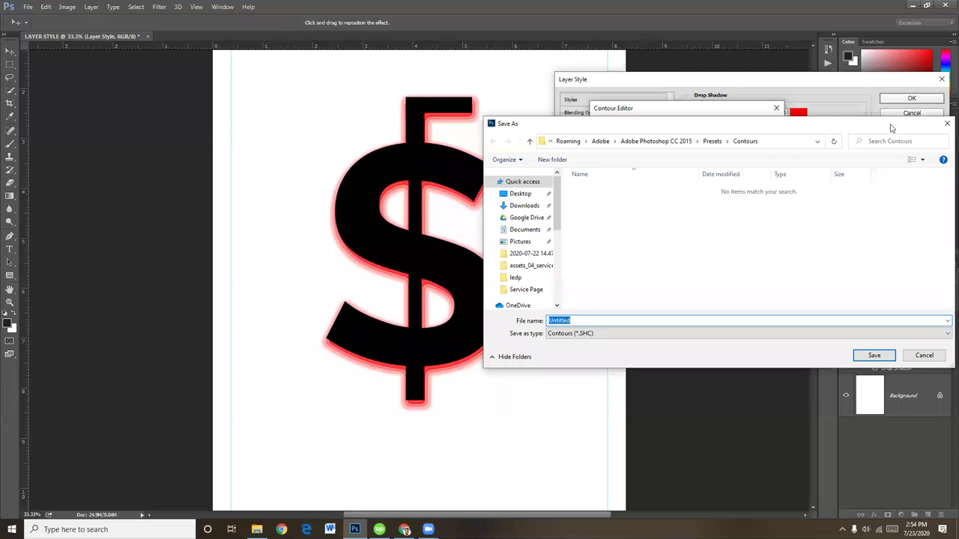
{"action": "left_click", "coordinate": [689, 380]}
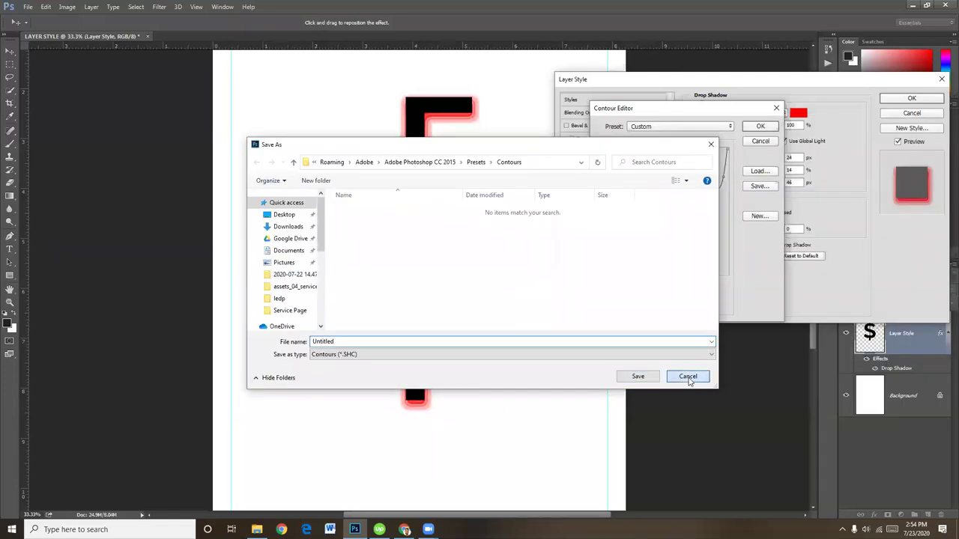
{"action": "left_click", "coordinate": [757, 218]}
{"action": "left_click", "coordinate": [465, 184]}
{"action": "double_click", "coordinate": [438, 186]}
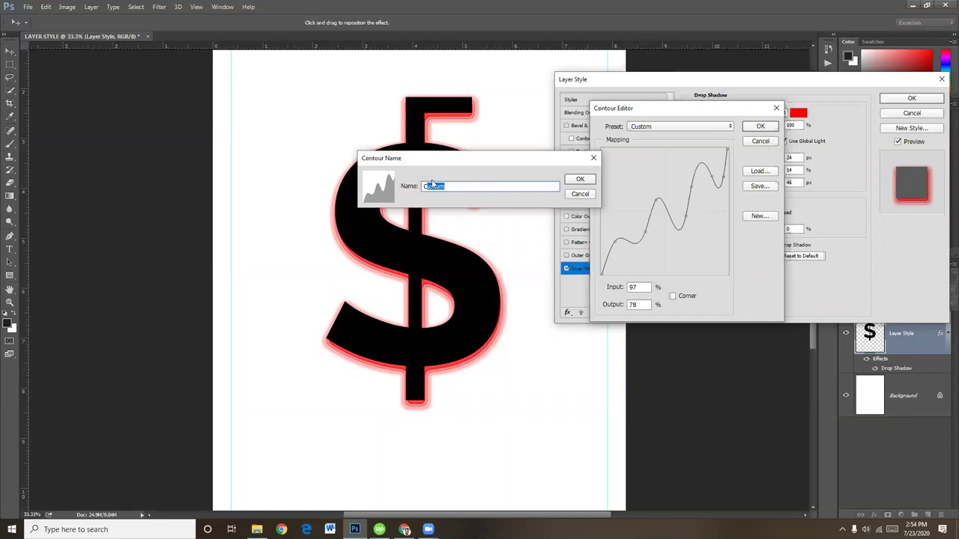
{"action": "type", "text": "01"}
{"action": "left_click", "coordinate": [581, 183]}
{"action": "left_click", "coordinate": [760, 126]}
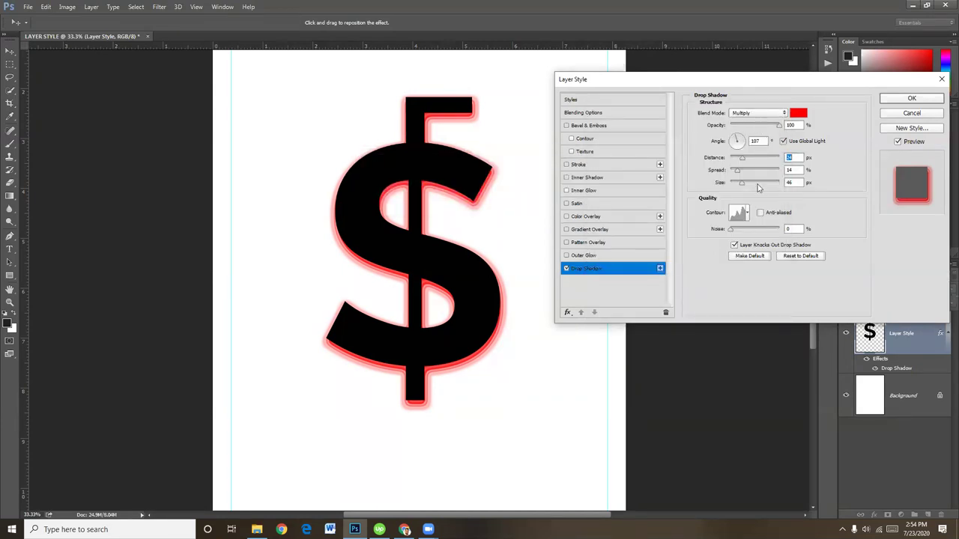
Compare contour presets on the shadow, then reapply the saved 01 contour.
{"action": "left_click", "coordinate": [746, 214]}
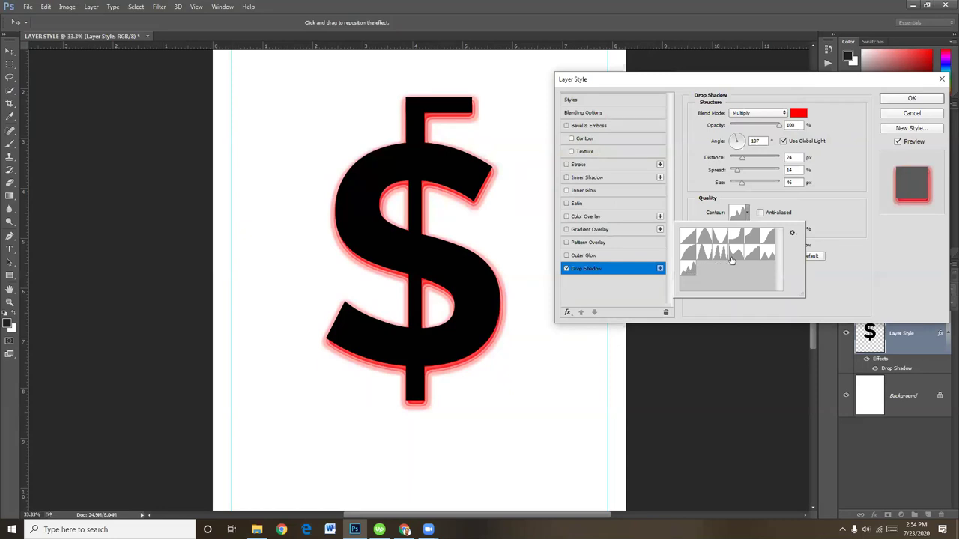
{"action": "left_click", "coordinate": [704, 259]}
{"action": "left_click", "coordinate": [689, 270]}
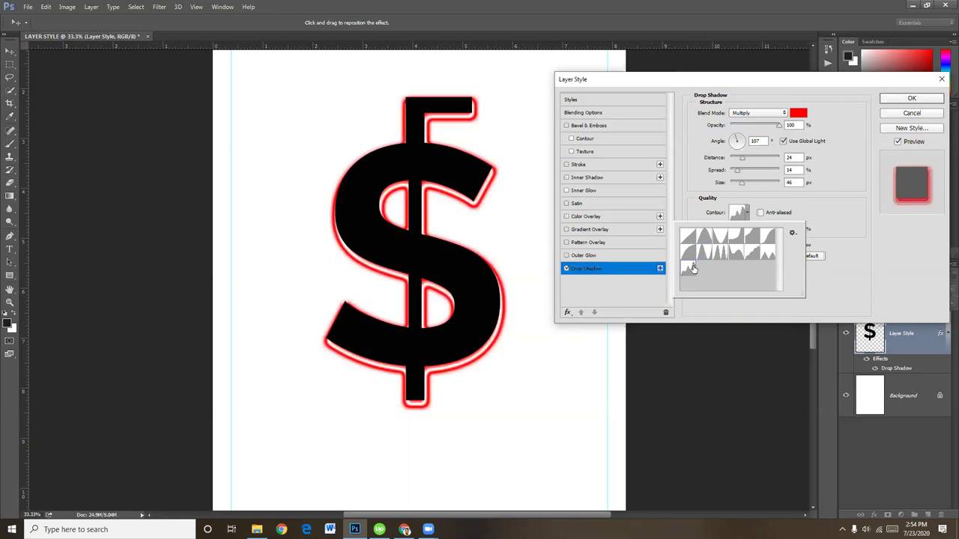
{"action": "left_click", "coordinate": [705, 260]}
{"action": "left_click", "coordinate": [688, 275]}
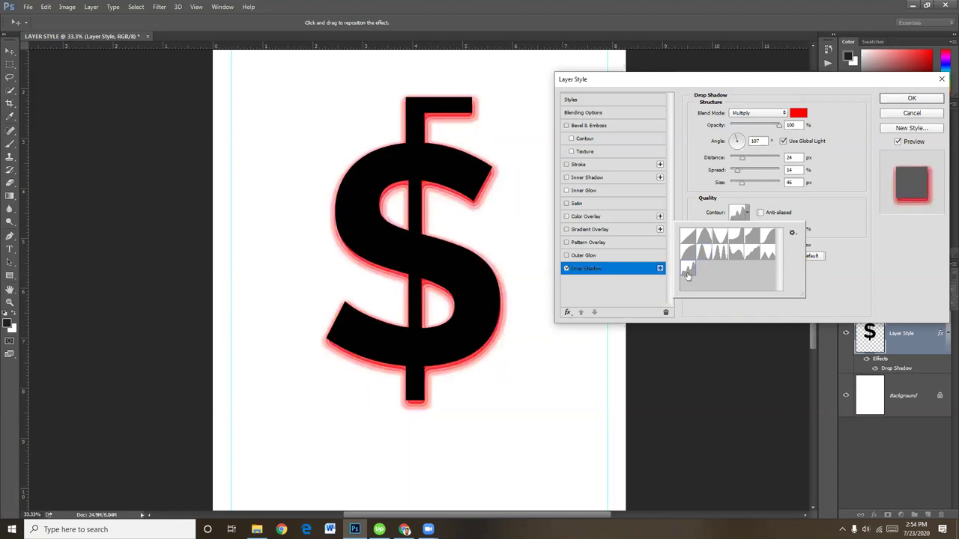
{"action": "left_click", "coordinate": [708, 260]}
{"action": "left_click", "coordinate": [689, 275]}
{"action": "left_click", "coordinate": [816, 213]}
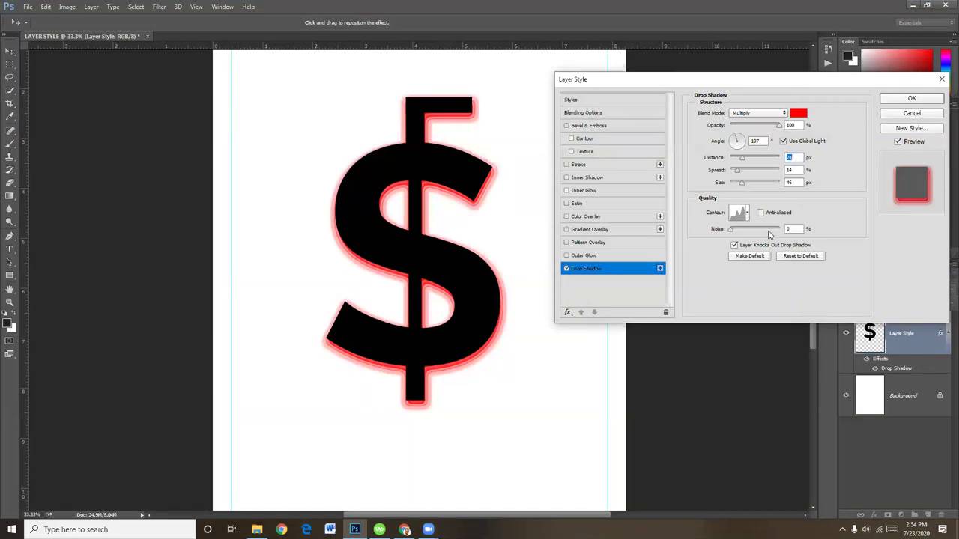
Try adding noise to the red shadow, then return it to zero.
{"action": "mouse_move", "coordinate": [730, 231]}
{"action": "left_mouse_down"}
{"action": "mouse_move", "coordinate": [771, 234]}
{"action": "mouse_move", "coordinate": [762, 231]}
{"action": "left_mouse_up"}
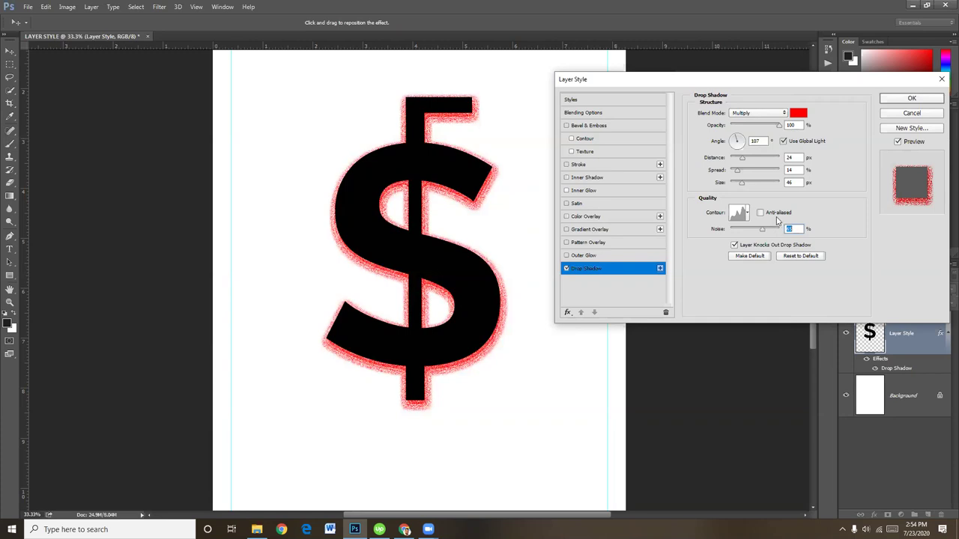
{"action": "left_click_drag", "start_coordinate": [762, 232], "coordinate": [766, 232]}
{"action": "left_click_drag", "start_coordinate": [766, 233], "coordinate": [729, 233]}
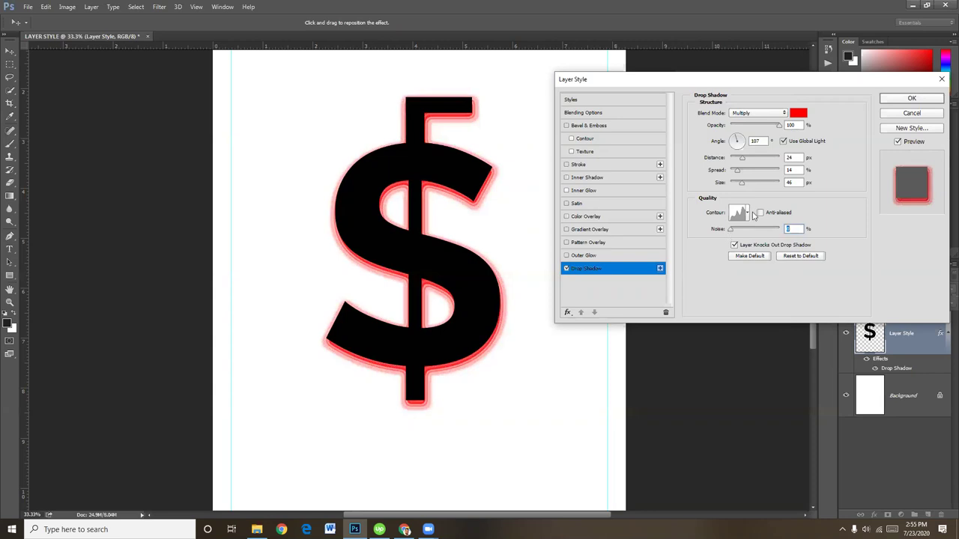
Set the shadow contour back to Linear and move the Layer Style window up.
{"action": "left_click", "coordinate": [747, 215]}
{"action": "left_click", "coordinate": [689, 241]}
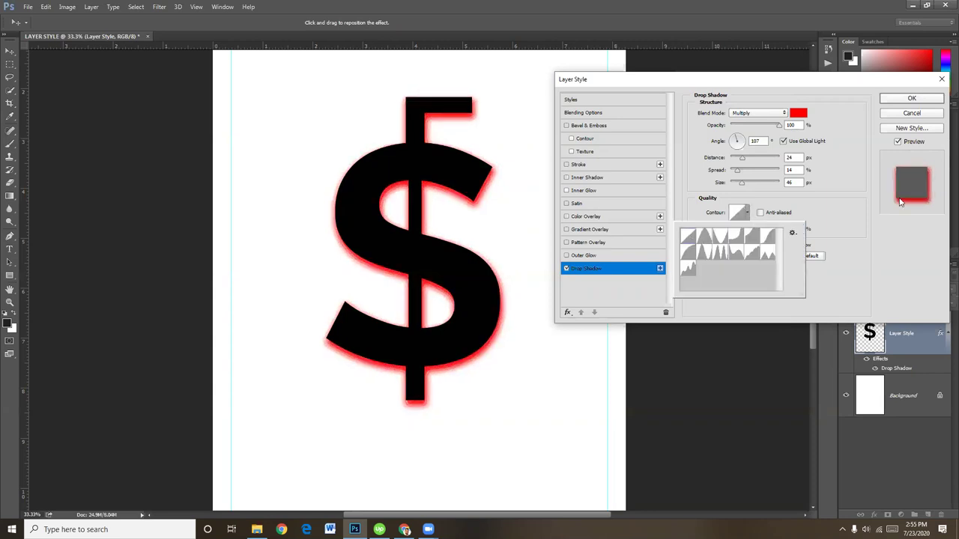
{"action": "left_click", "coordinate": [818, 83]}
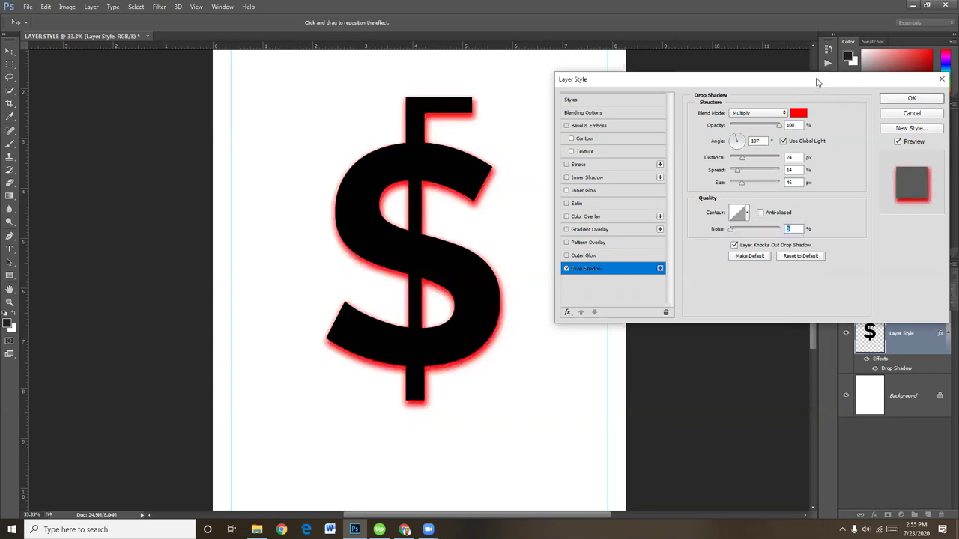
{"action": "left_click_drag", "start_coordinate": [818, 82], "coordinate": [818, 73]}
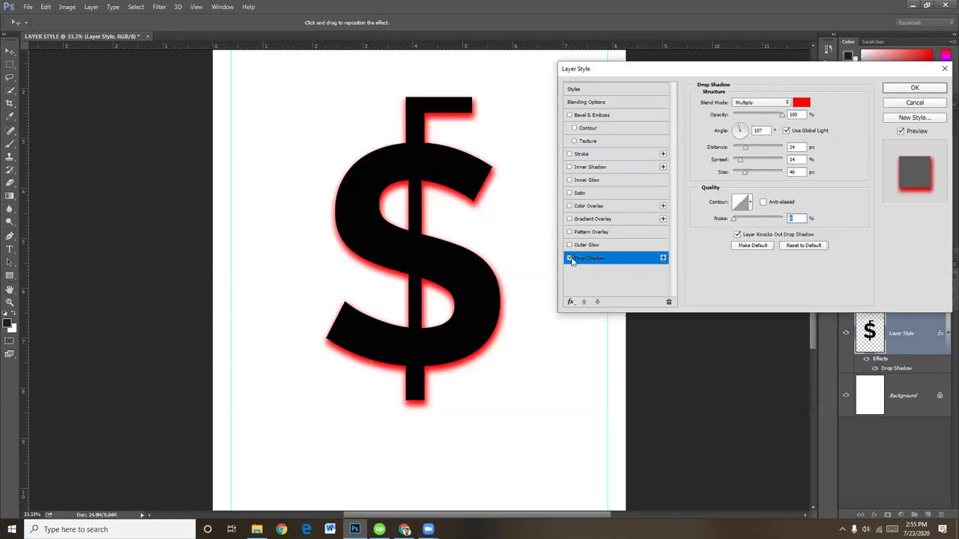
Add a second drop shadow in dark red 880404, offset at 99° and 23 px.
{"action": "left_click", "coordinate": [663, 257]}
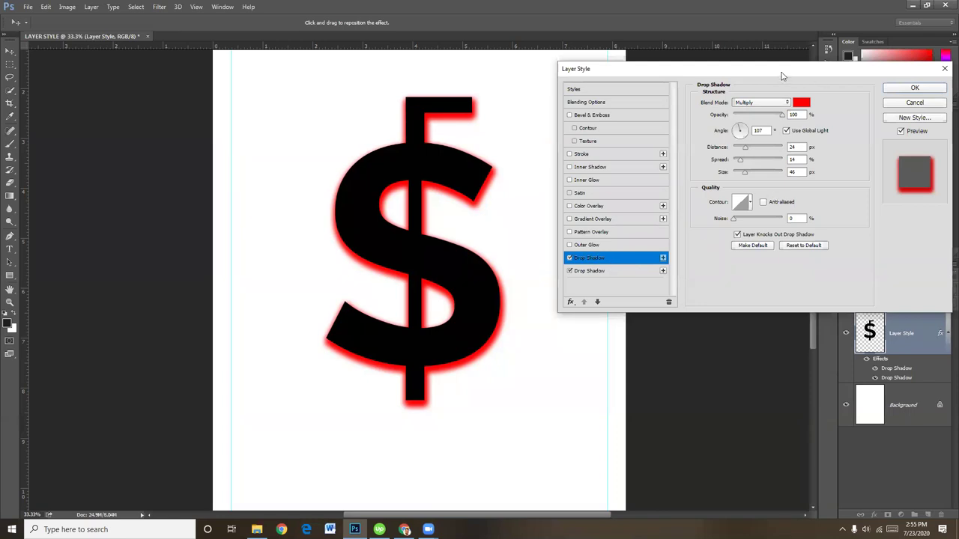
{"action": "left_click_drag", "start_coordinate": [781, 76], "coordinate": [741, 32]}
{"action": "left_click", "coordinate": [761, 59]}
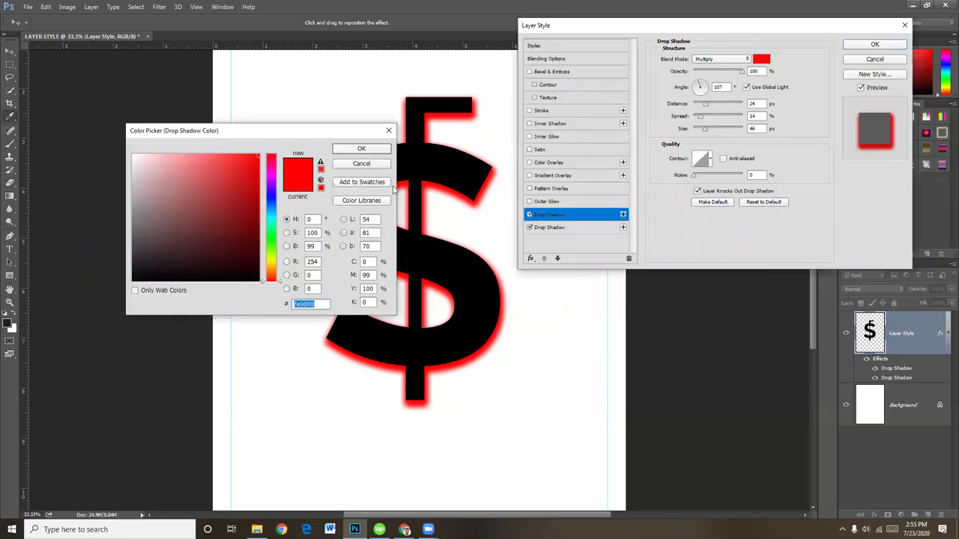
{"action": "left_click", "coordinate": [250, 262]}
{"action": "mouse_move", "coordinate": [237, 263]}
{"action": "left_mouse_down"}
{"action": "mouse_move", "coordinate": [243, 217]}
{"action": "mouse_move", "coordinate": [255, 214]}
{"action": "left_mouse_up"}
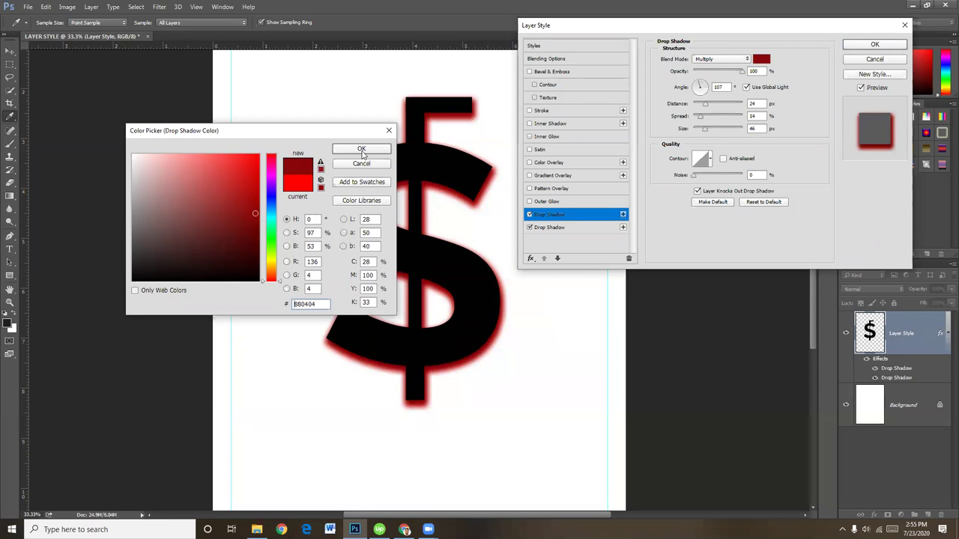
{"action": "left_click", "coordinate": [361, 150]}
{"action": "left_click_drag", "start_coordinate": [525, 333], "coordinate": [518, 331]}
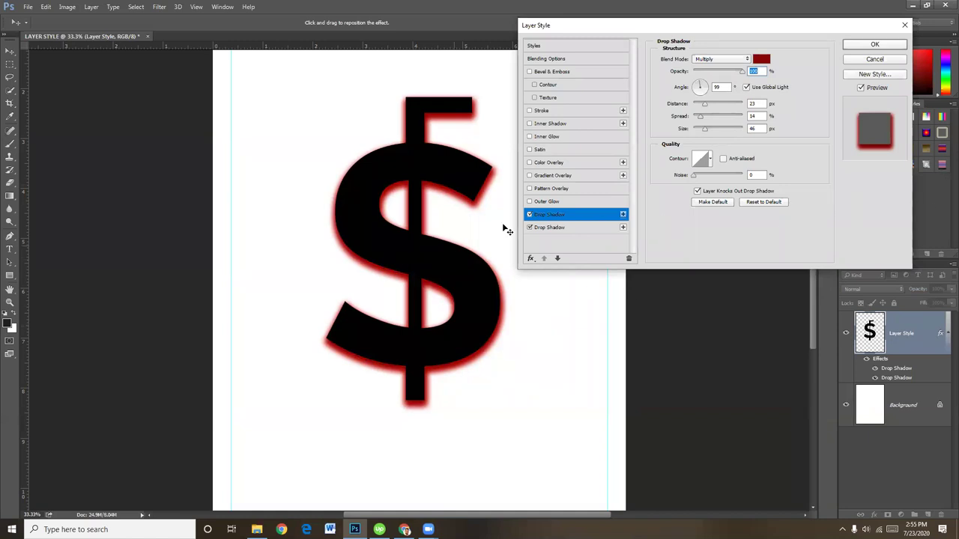
Add a third drop shadow, then turn off all drop shadows and select Outer Glow.
{"action": "left_click", "coordinate": [622, 227]}
{"action": "left_click", "coordinate": [530, 226]}
{"action": "left_click", "coordinate": [530, 214]}
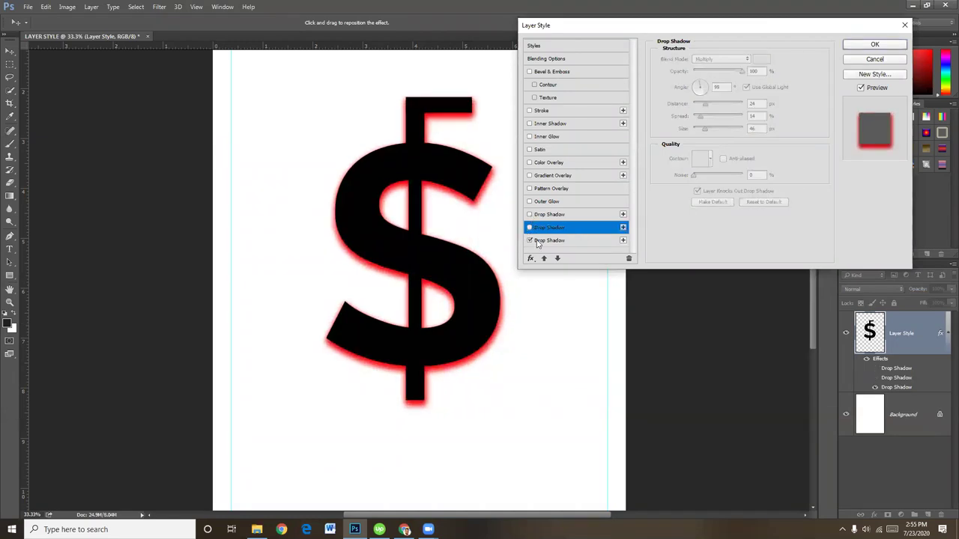
{"action": "left_click", "coordinate": [551, 241]}
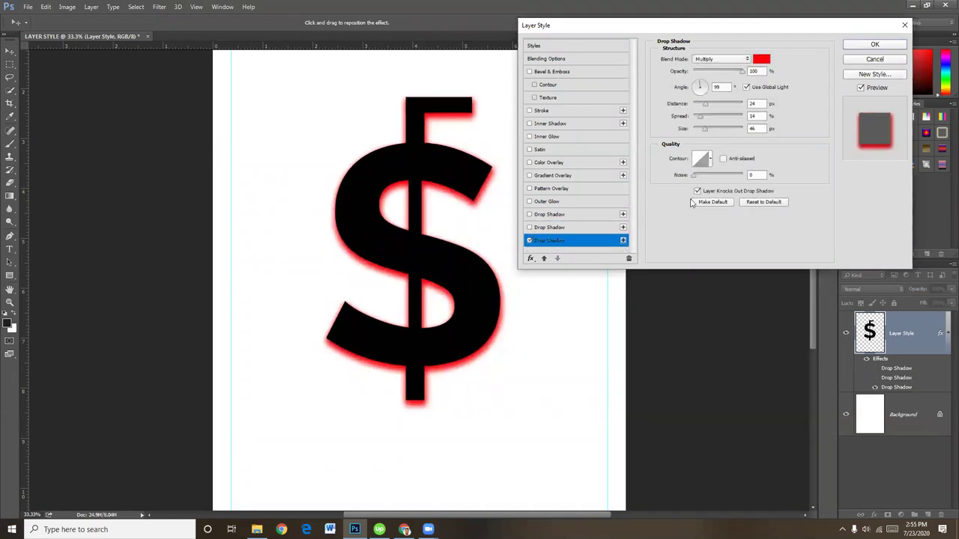
{"action": "left_click", "coordinate": [575, 203]}
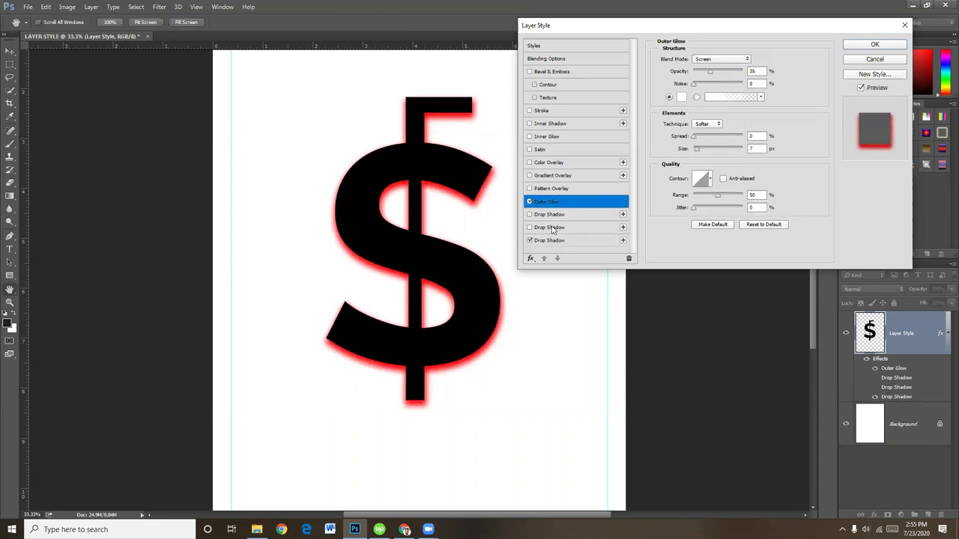
{"action": "left_click", "coordinate": [530, 240]}
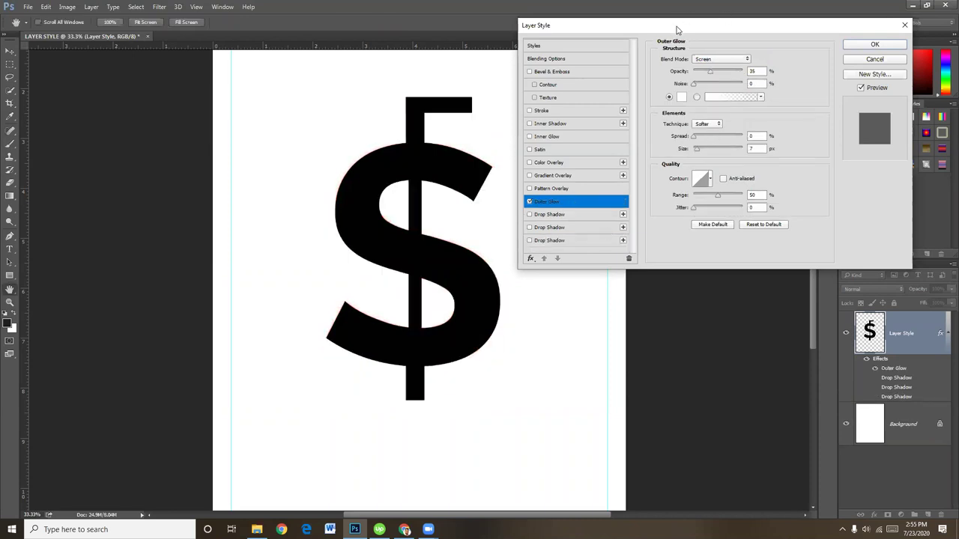
{"action": "left_click_drag", "start_coordinate": [679, 27], "coordinate": [733, 14]}
Enable a strong red Outer Glow with a larger size and apply the layer style.
{"action": "left_click", "coordinate": [584, 189]}
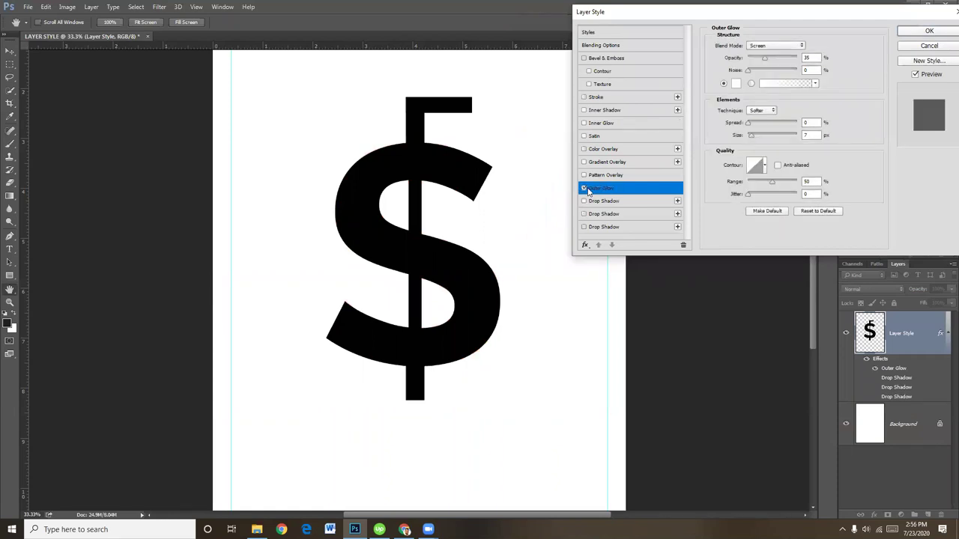
{"action": "left_click", "coordinate": [584, 189]}
{"action": "left_click", "coordinate": [584, 189]}
{"action": "left_click", "coordinate": [736, 84]}
{"action": "mouse_move", "coordinate": [241, 177]}
{"action": "left_mouse_down"}
{"action": "mouse_move", "coordinate": [256, 170]}
{"action": "mouse_move", "coordinate": [257, 184]}
{"action": "left_mouse_up"}
{"action": "left_click", "coordinate": [360, 149]}
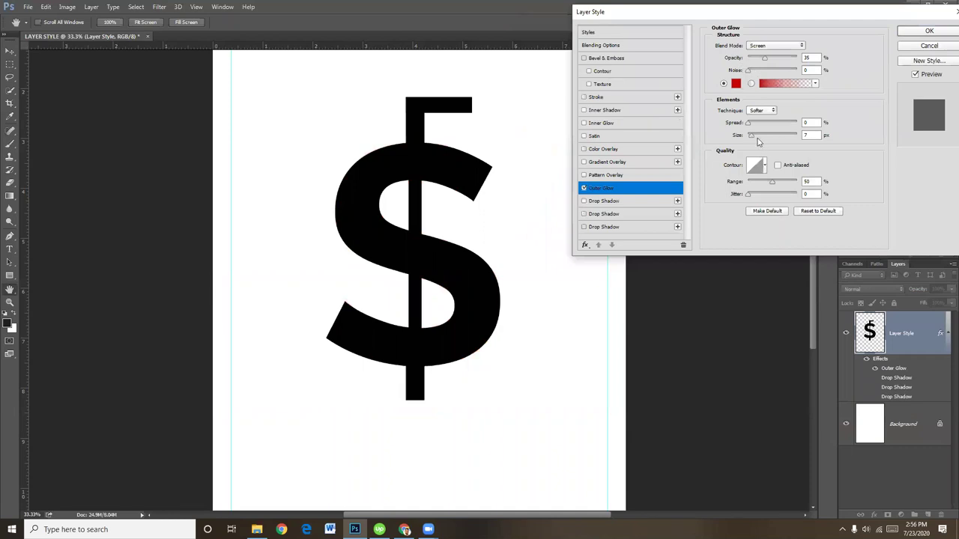
{"action": "left_click_drag", "start_coordinate": [752, 136], "coordinate": [759, 127]}
{"action": "left_click", "coordinate": [928, 30]}
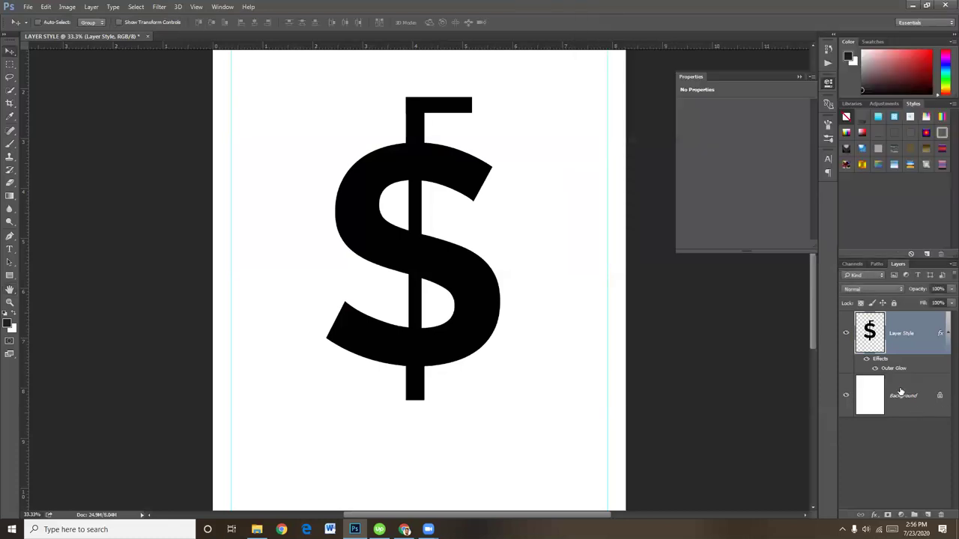
Fill the Background layer with the dark foreground colour using Alt+Backspace.
{"action": "left_click", "coordinate": [899, 395]}
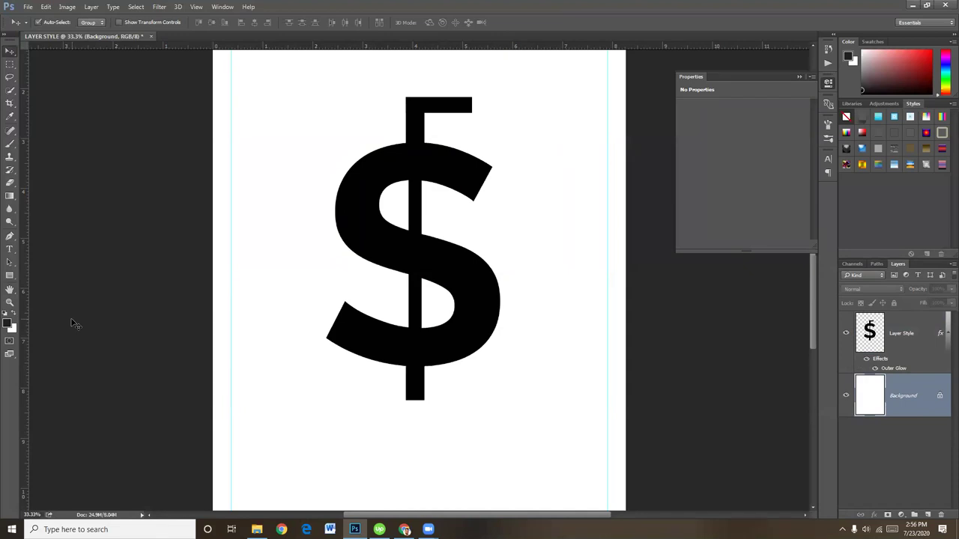
{"action": "key", "text": "alt+BackSpace"}
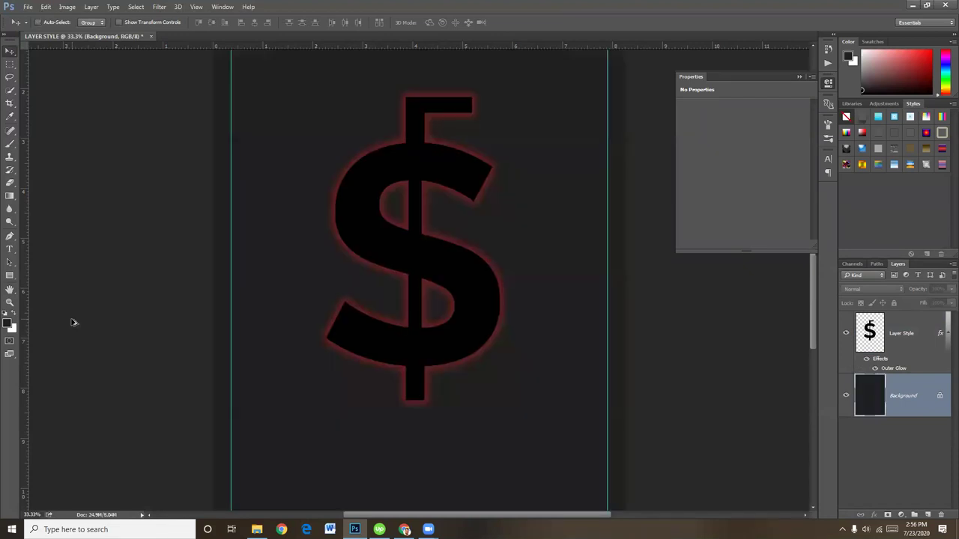
{"action": "left_click", "coordinate": [895, 372]}
Raise the red Outer Glow to 60% opacity, 54 px size and 34 spread.
{"action": "double_click", "coordinate": [895, 369]}
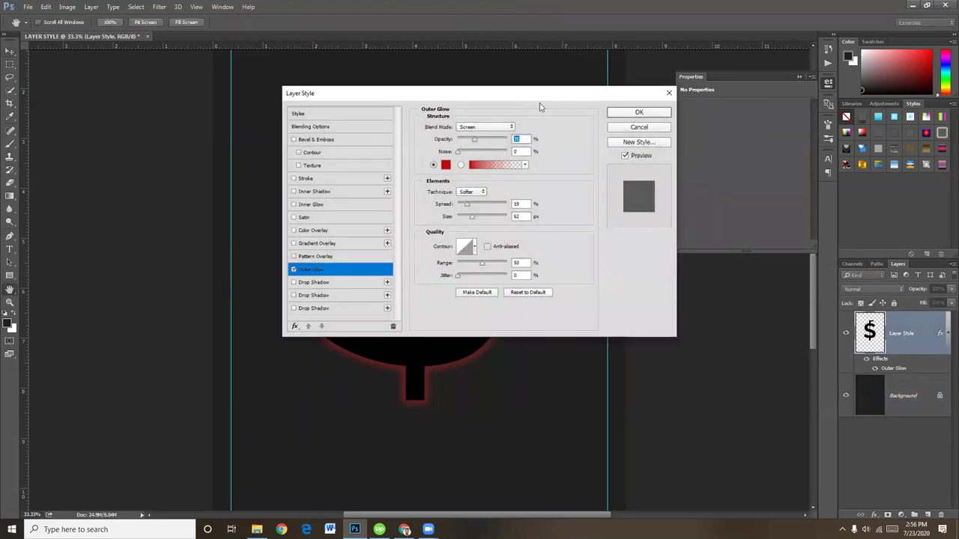
{"action": "left_click_drag", "start_coordinate": [540, 107], "coordinate": [793, 111]}
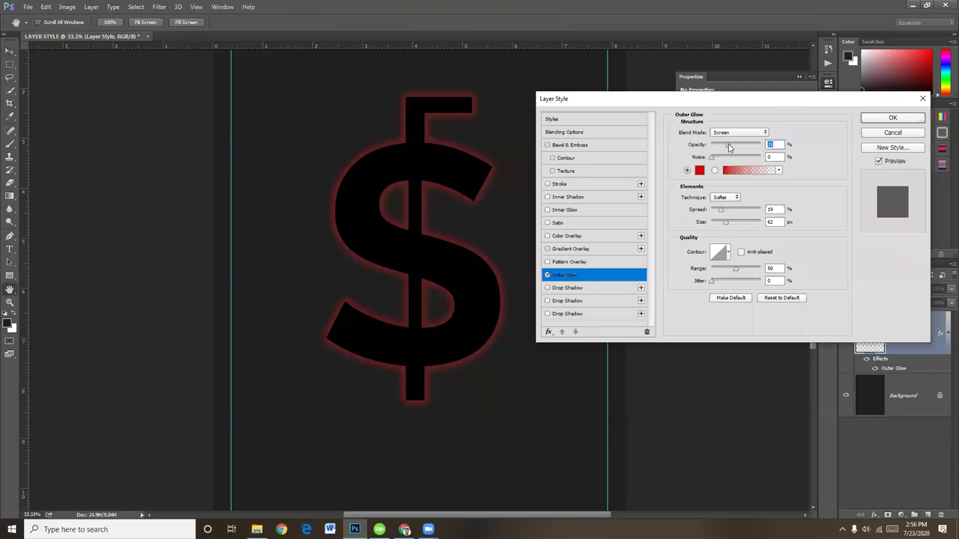
{"action": "left_click_drag", "start_coordinate": [720, 147], "coordinate": [738, 144]}
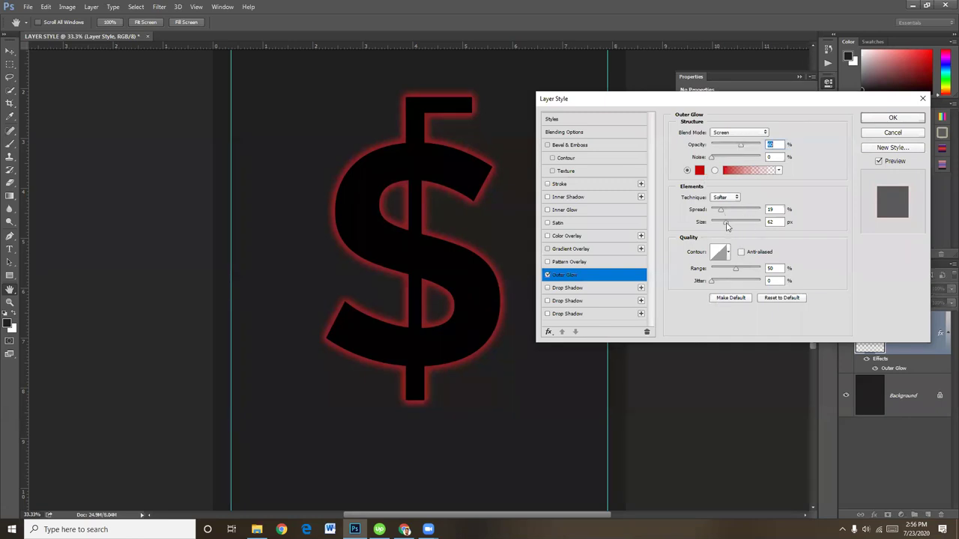
{"action": "left_click_drag", "start_coordinate": [726, 227], "coordinate": [727, 227]}
{"action": "left_click", "coordinate": [721, 214]}
{"action": "left_click_drag", "start_coordinate": [717, 215], "coordinate": [725, 213]}
Nudge the outer glow's noise and opacity, and enable a Color Overlay.
{"action": "left_click", "coordinate": [712, 157]}
{"action": "left_click_drag", "start_coordinate": [739, 147], "coordinate": [743, 148]}
{"action": "left_click", "coordinate": [573, 236]}
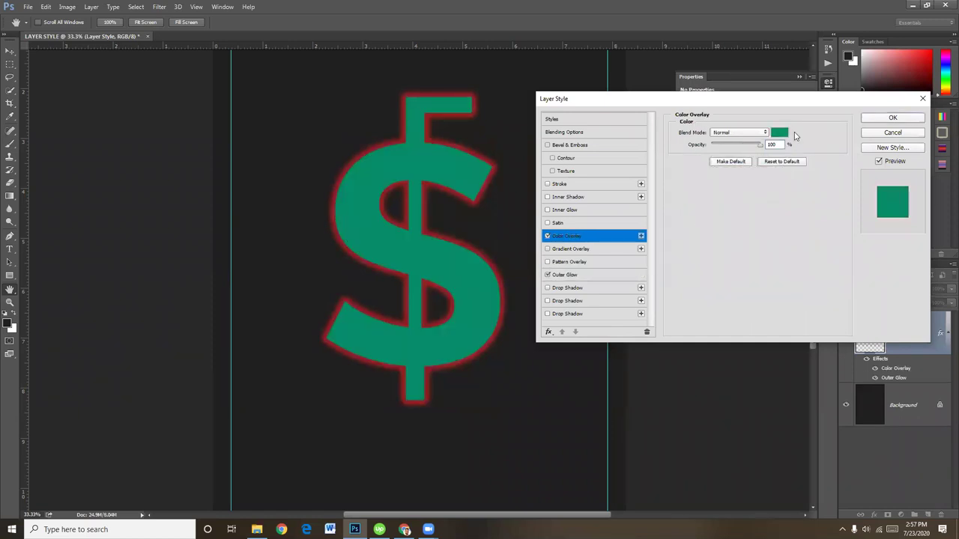
Set the Color Overlay to white (ffffff) after trying lavender and pink.
{"action": "left_click", "coordinate": [782, 133]}
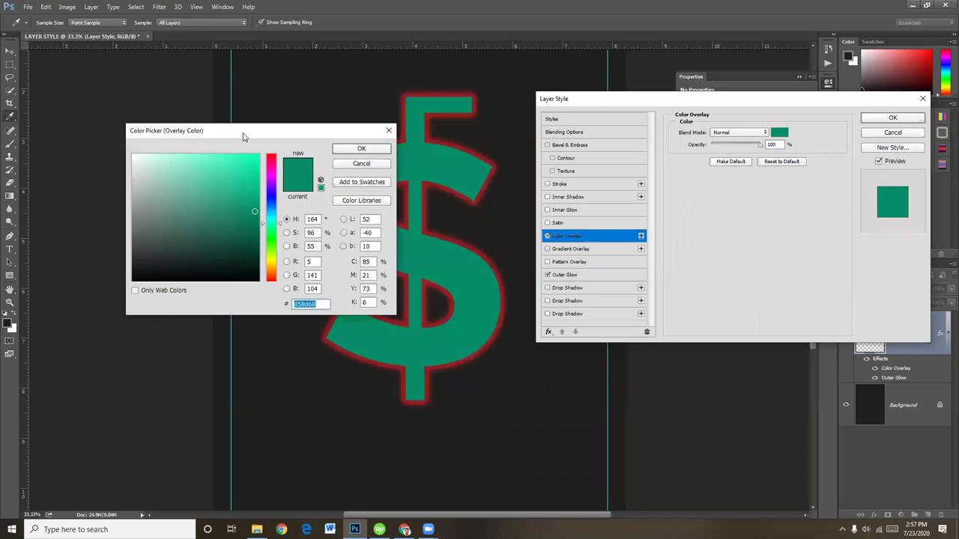
{"action": "left_click_drag", "start_coordinate": [242, 136], "coordinate": [671, 145]}
{"action": "left_click", "coordinate": [702, 198]}
{"action": "left_click_drag", "start_coordinate": [591, 182], "coordinate": [574, 170]}
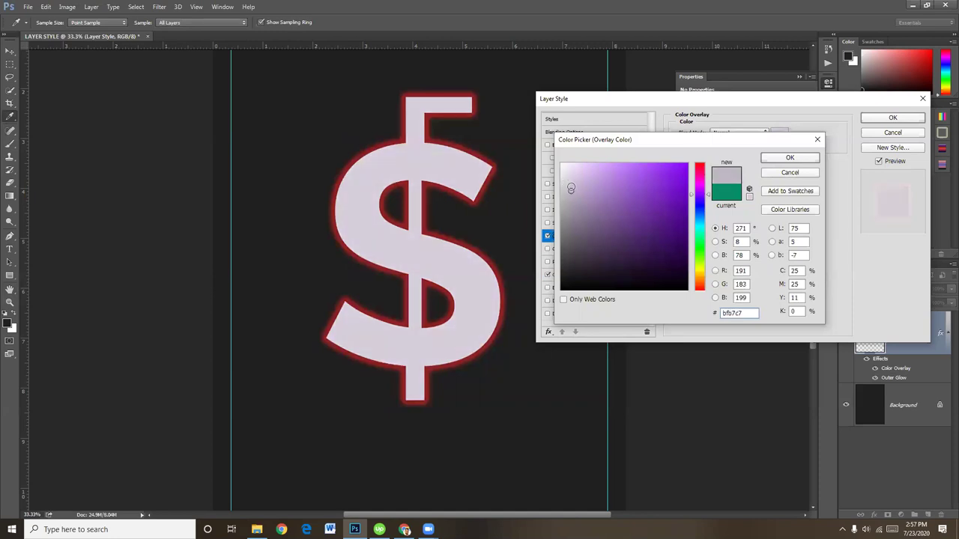
{"action": "left_click", "coordinate": [702, 183]}
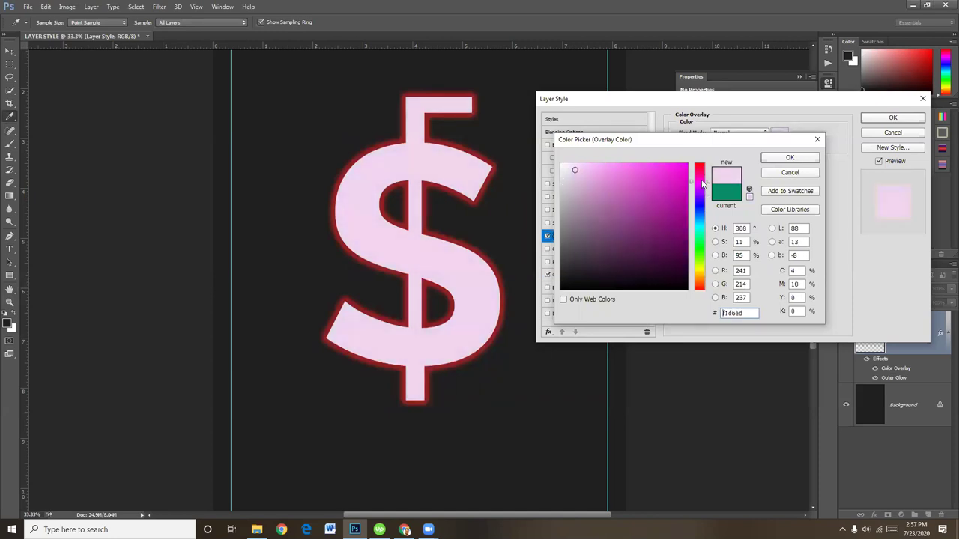
{"action": "mouse_move", "coordinate": [700, 180]}
{"action": "left_mouse_down"}
{"action": "mouse_move", "coordinate": [700, 164]}
{"action": "mouse_move", "coordinate": [683, 216]}
{"action": "left_mouse_up"}
{"action": "left_click", "coordinate": [676, 178]}
{"action": "left_click_drag", "start_coordinate": [591, 186], "coordinate": [556, 161]}
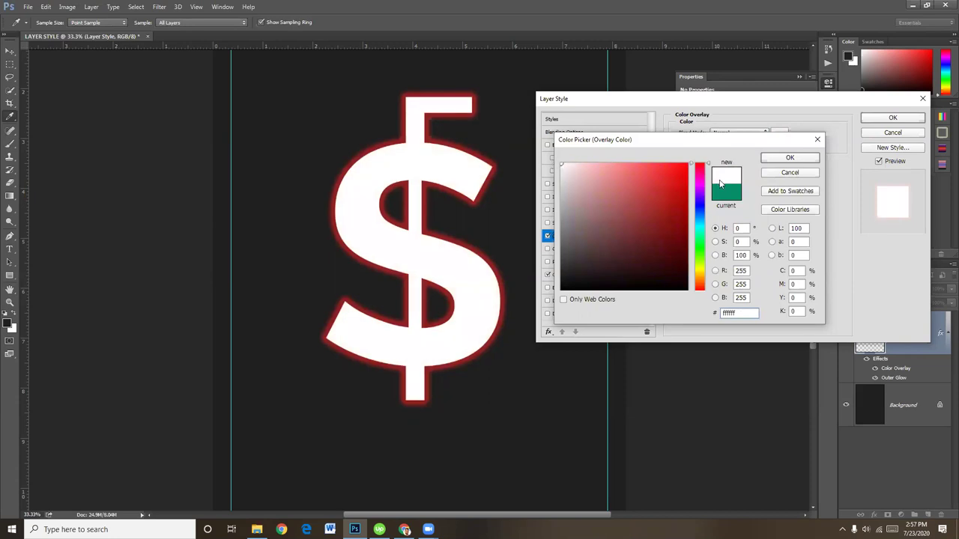
{"action": "left_click", "coordinate": [783, 158]}
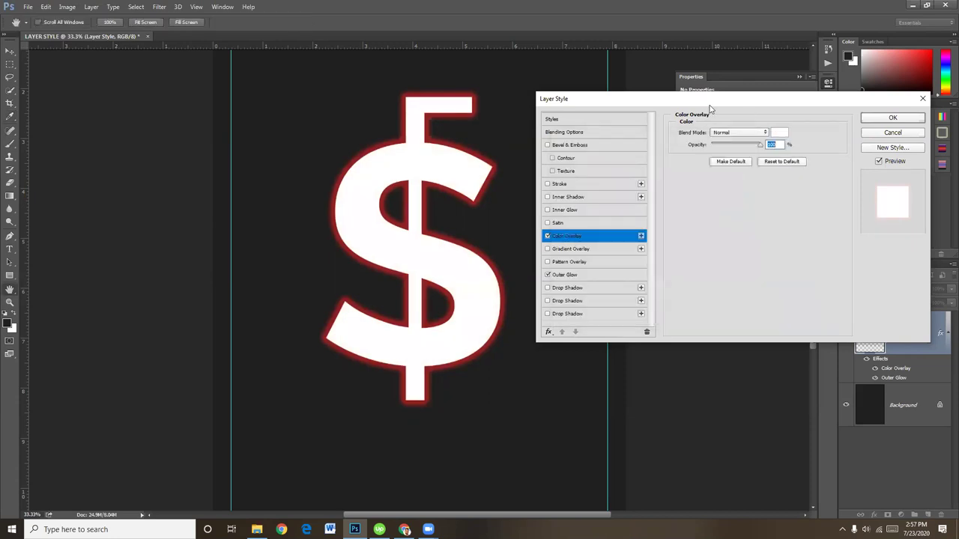
Lighten the dollar sign's outer glow colour to a brighter red.
{"action": "left_click_drag", "start_coordinate": [710, 110], "coordinate": [755, 117]}
{"action": "left_click", "coordinate": [628, 283]}
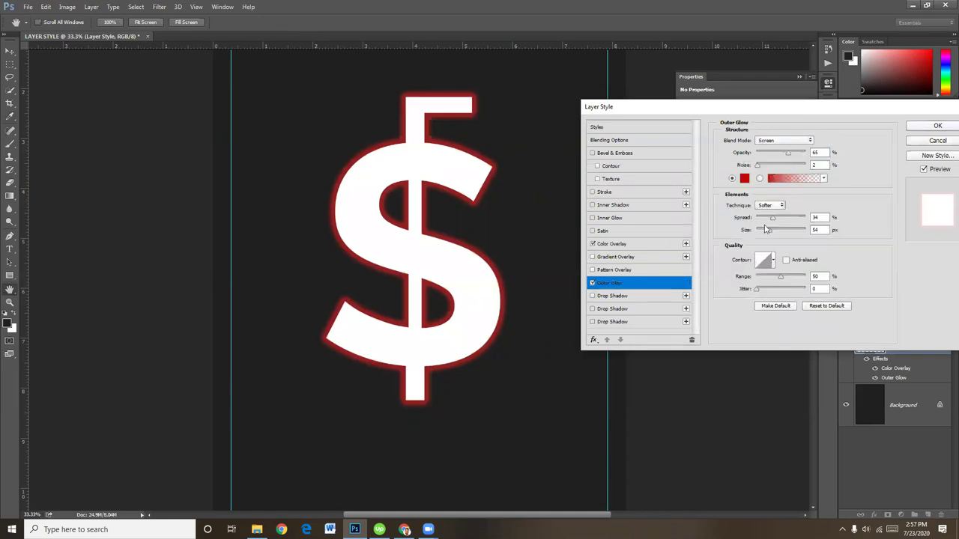
{"action": "left_click", "coordinate": [744, 179]}
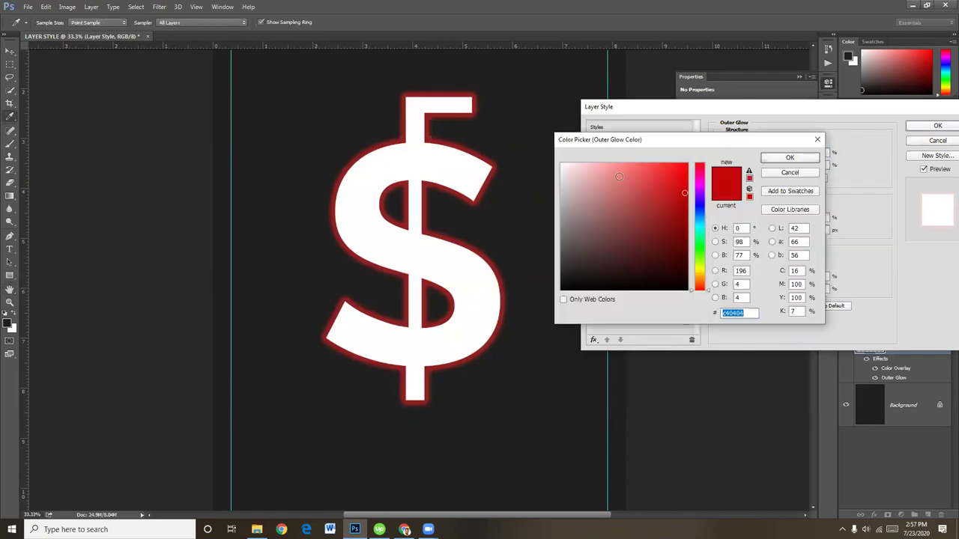
{"action": "left_click_drag", "start_coordinate": [612, 168], "coordinate": [688, 163]}
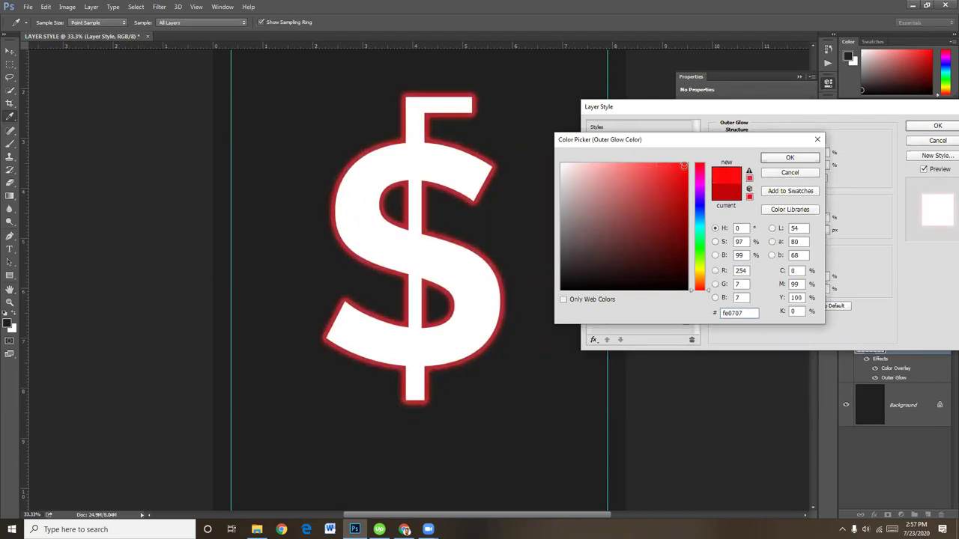
{"action": "left_click", "coordinate": [788, 157]}
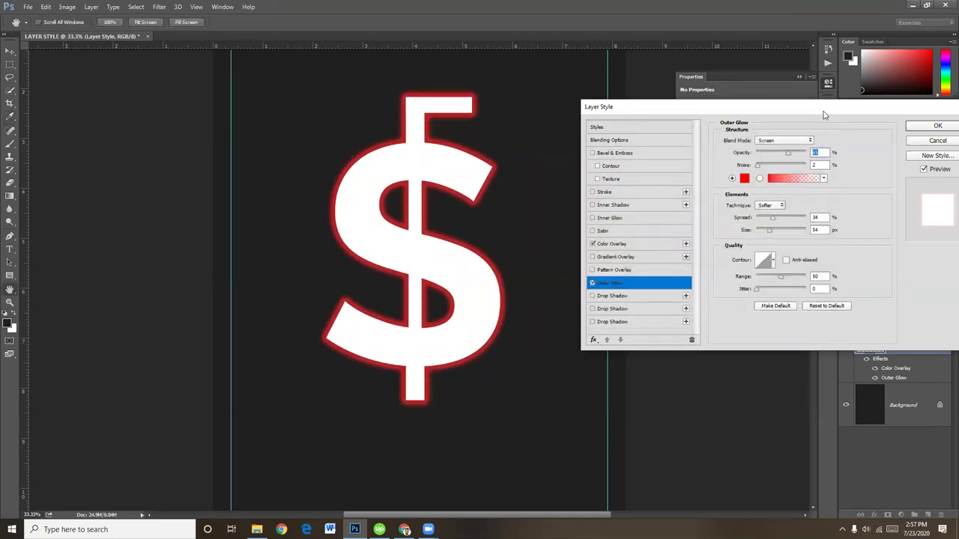
{"action": "left_click_drag", "start_coordinate": [823, 112], "coordinate": [801, 109]}
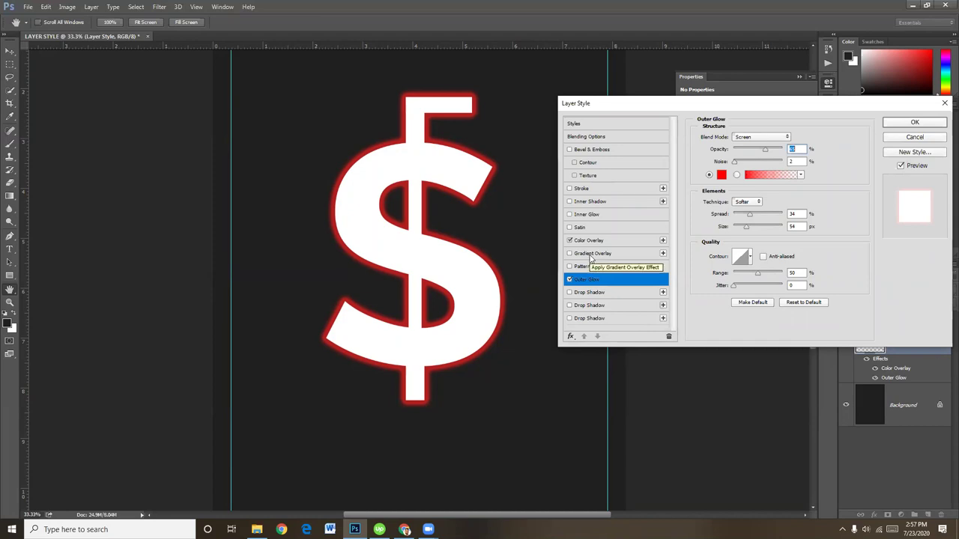
Add a Gradient Overlay and switch off the white Colour Overlay.
{"action": "left_click", "coordinate": [570, 254]}
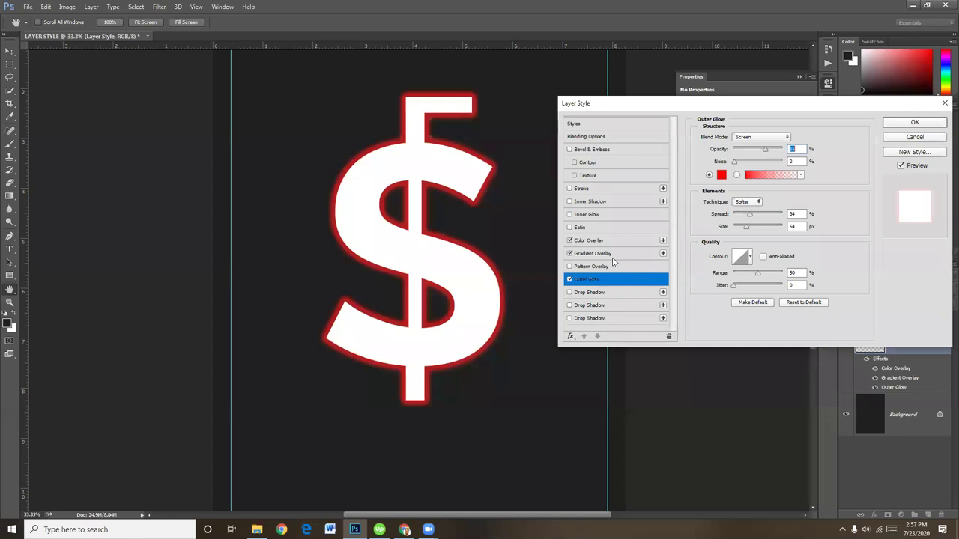
{"action": "left_click", "coordinate": [569, 240]}
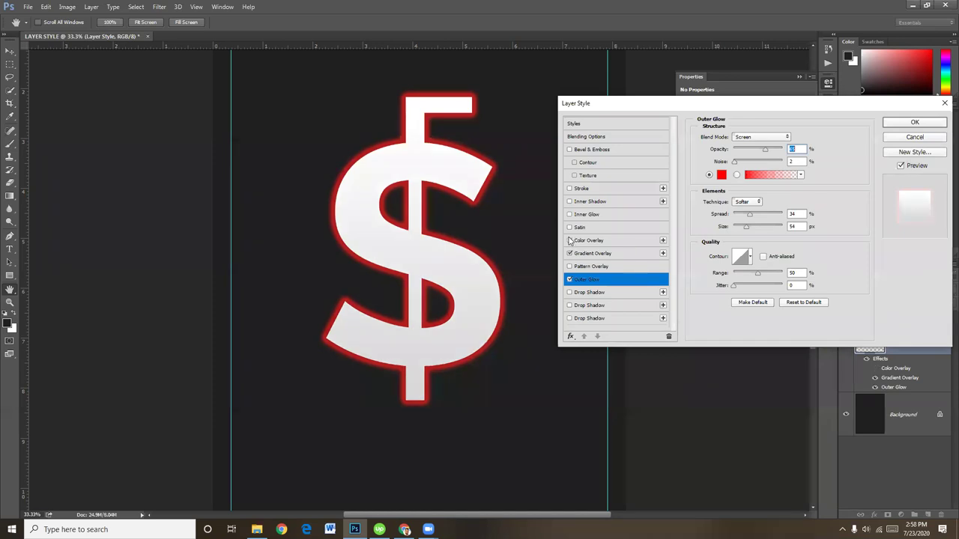
{"action": "left_click", "coordinate": [616, 254]}
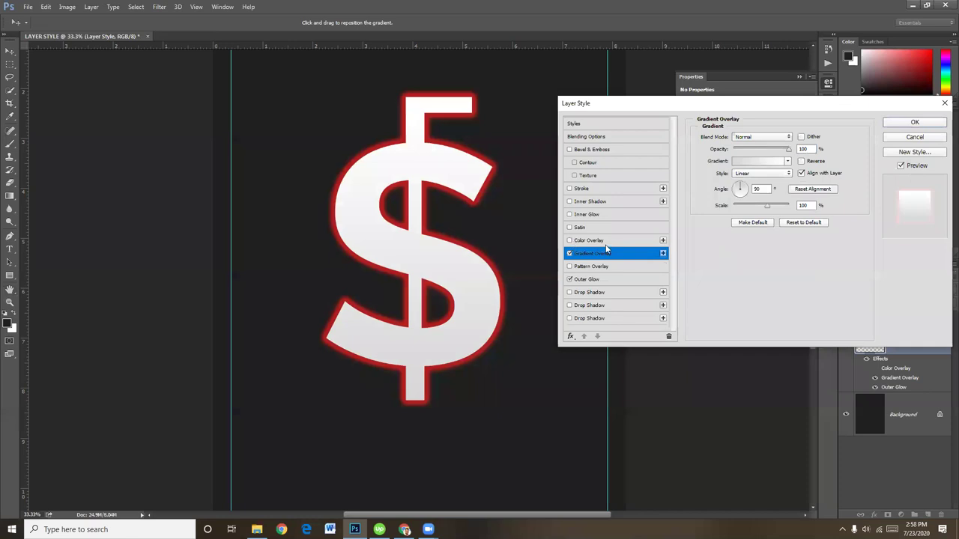
Start the overlay gradient from the Black, White preset.
{"action": "left_click", "coordinate": [760, 162]}
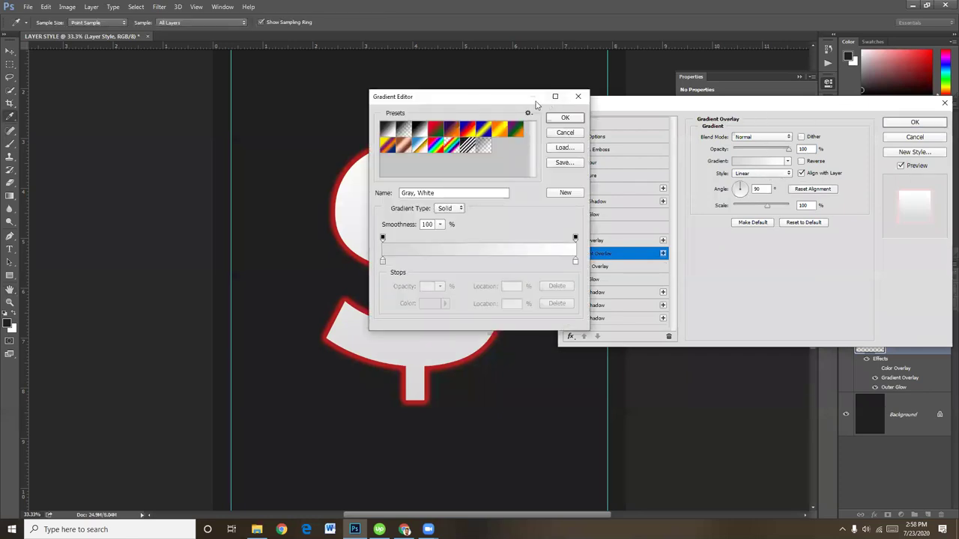
{"action": "mouse_move", "coordinate": [500, 97]}
{"action": "left_mouse_down"}
{"action": "mouse_move", "coordinate": [843, 106]}
{"action": "mouse_move", "coordinate": [797, 110]}
{"action": "mouse_move", "coordinate": [796, 92]}
{"action": "left_mouse_up"}
{"action": "left_click", "coordinate": [776, 139]}
{"action": "left_click", "coordinate": [758, 121]}
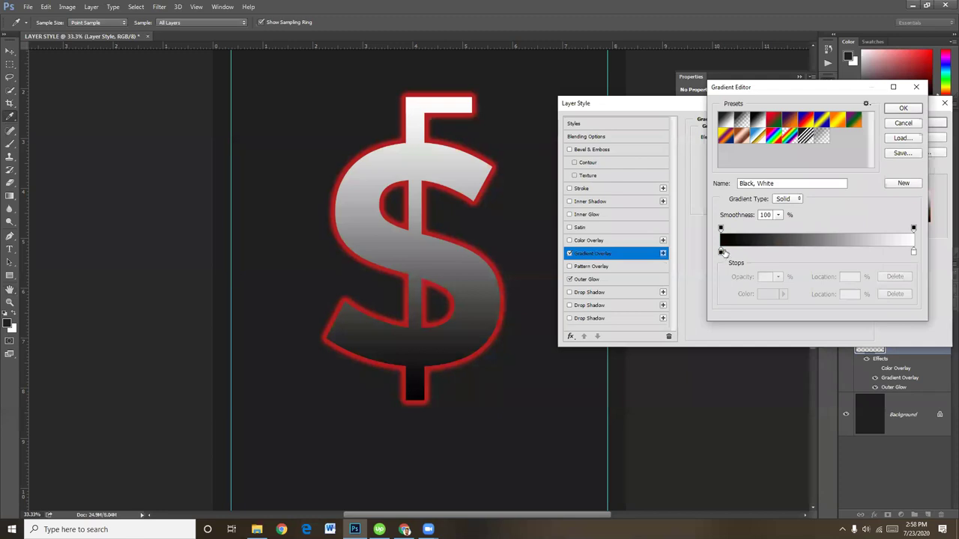
Set the left gradient stop to bright red ee0000.
{"action": "double_click", "coordinate": [721, 253]}
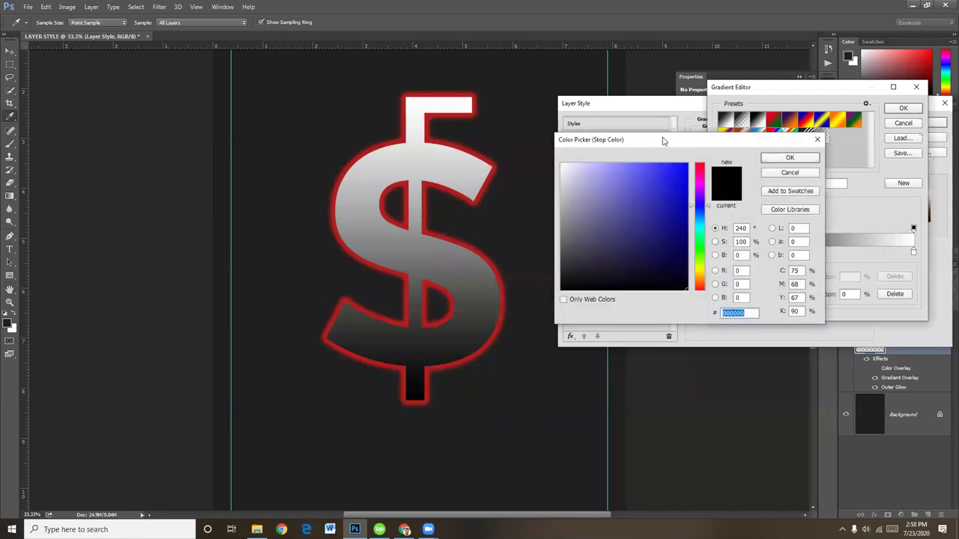
{"action": "left_click_drag", "start_coordinate": [662, 141], "coordinate": [742, 134]}
{"action": "left_click", "coordinate": [643, 159]}
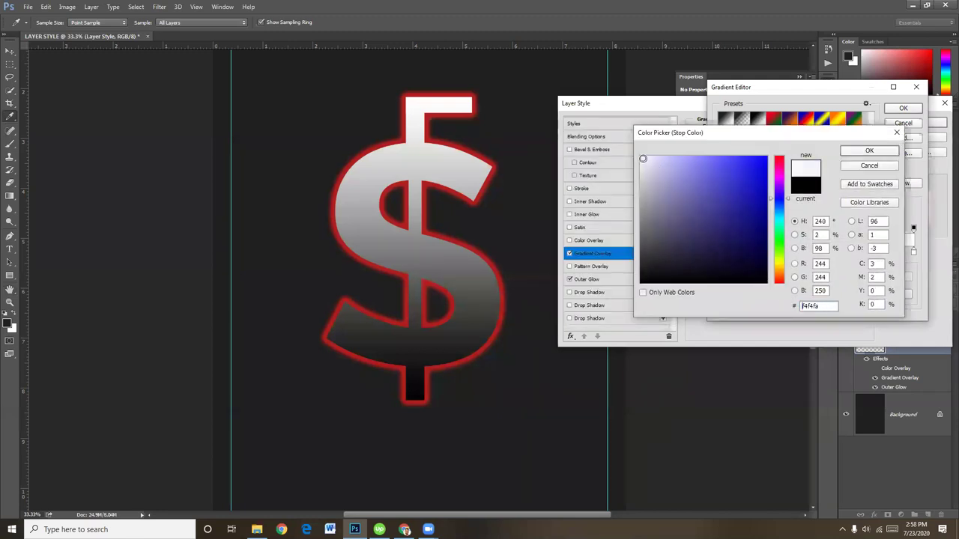
{"action": "mouse_move", "coordinate": [650, 186]}
{"action": "left_mouse_down"}
{"action": "mouse_move", "coordinate": [636, 185]}
{"action": "mouse_move", "coordinate": [645, 162]}
{"action": "left_mouse_up"}
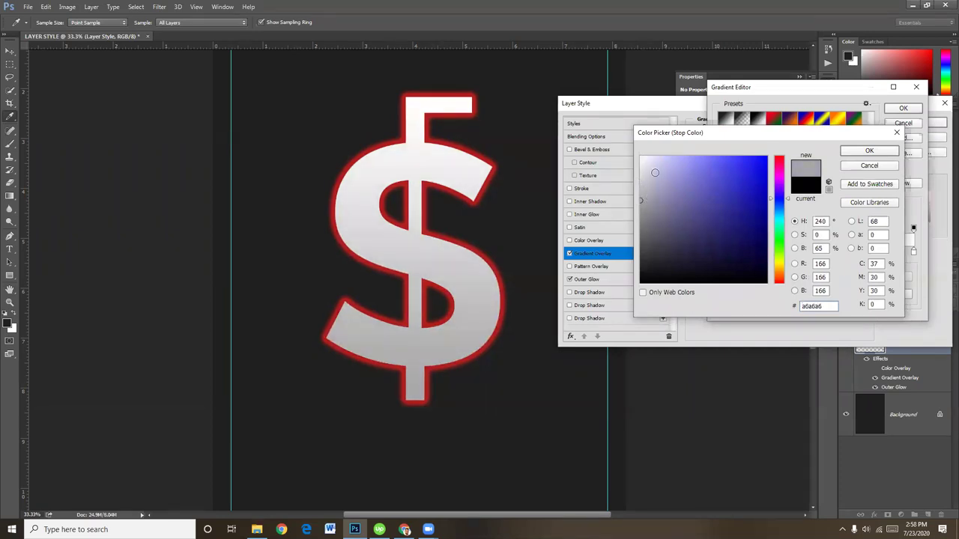
{"action": "left_click", "coordinate": [869, 151]}
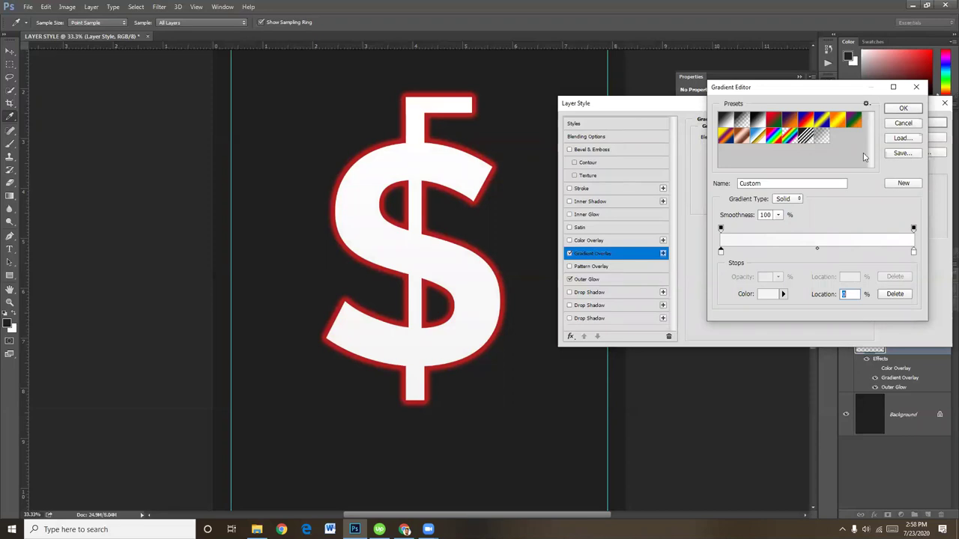
{"action": "double_click", "coordinate": [721, 253]}
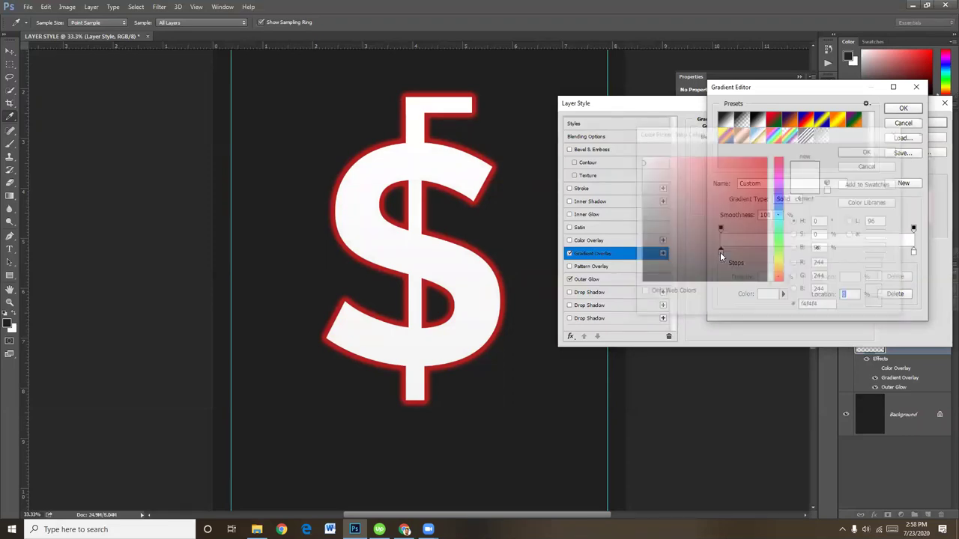
{"action": "left_click", "coordinate": [761, 172]}
{"action": "left_click_drag", "start_coordinate": [760, 172], "coordinate": [765, 163]}
{"action": "left_click", "coordinate": [868, 152]}
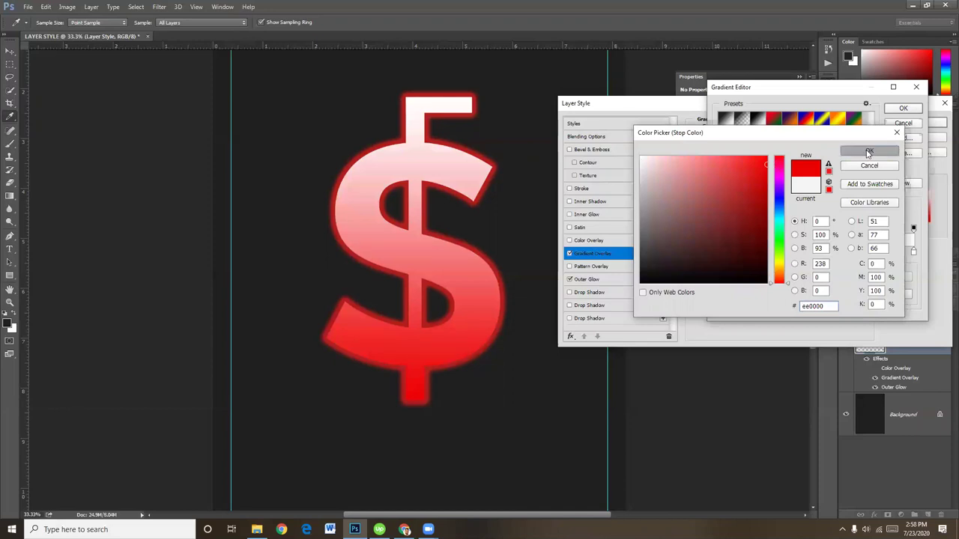
Set the right gradient stop to dark red 530000 and accept the gradient.
{"action": "double_click", "coordinate": [913, 253]}
{"action": "mouse_move", "coordinate": [761, 164]}
{"action": "left_mouse_down"}
{"action": "mouse_move", "coordinate": [753, 265]}
{"action": "mouse_move", "coordinate": [767, 260]}
{"action": "mouse_move", "coordinate": [765, 241]}
{"action": "left_mouse_up"}
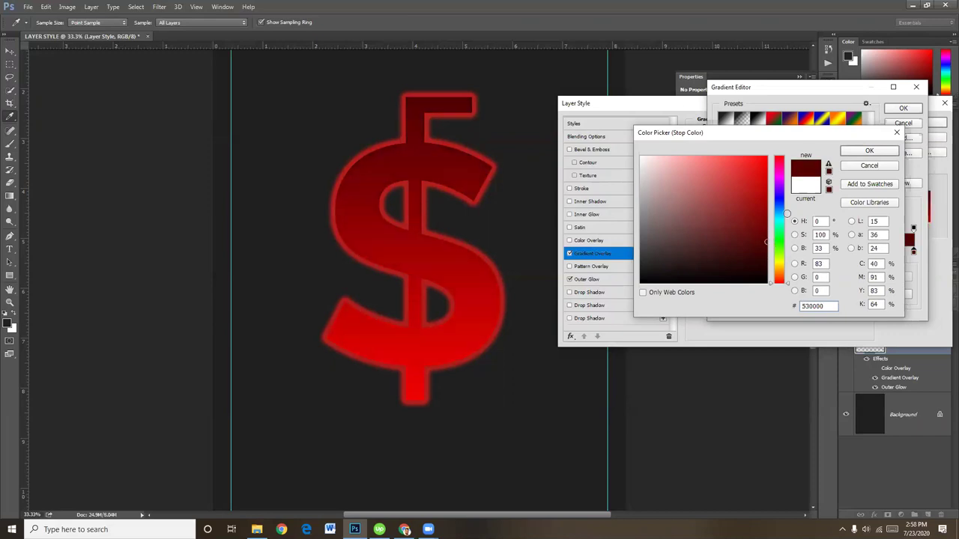
{"action": "left_click", "coordinate": [875, 153]}
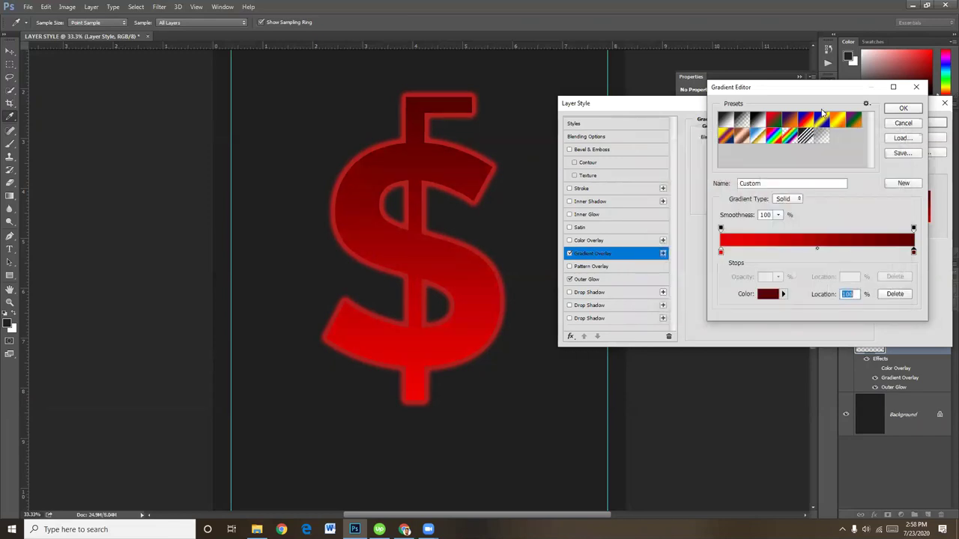
{"action": "left_click", "coordinate": [903, 109]}
{"action": "left_click_drag", "start_coordinate": [705, 105], "coordinate": [738, 94]}
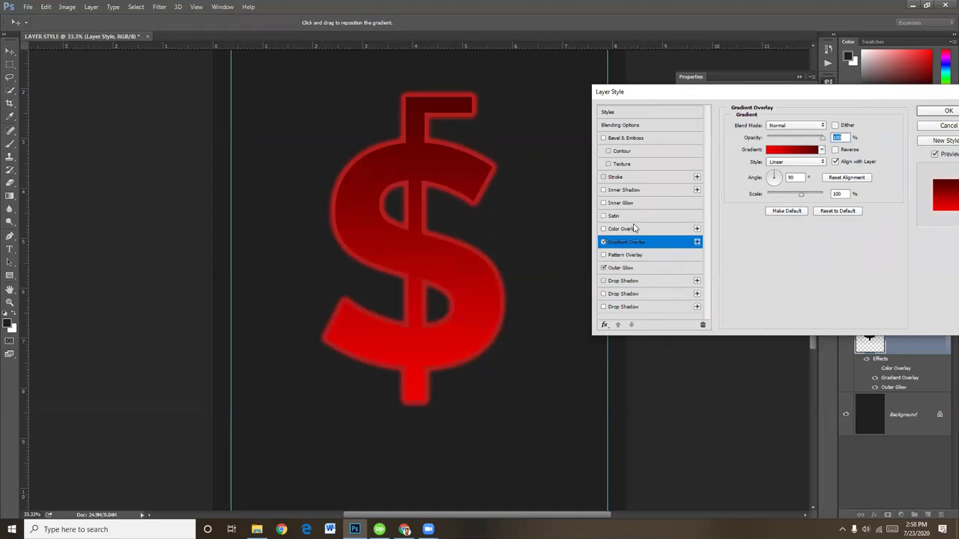
Add a larger, softer Inner Shadow coloured dark red 490000.
{"action": "left_click", "coordinate": [603, 190]}
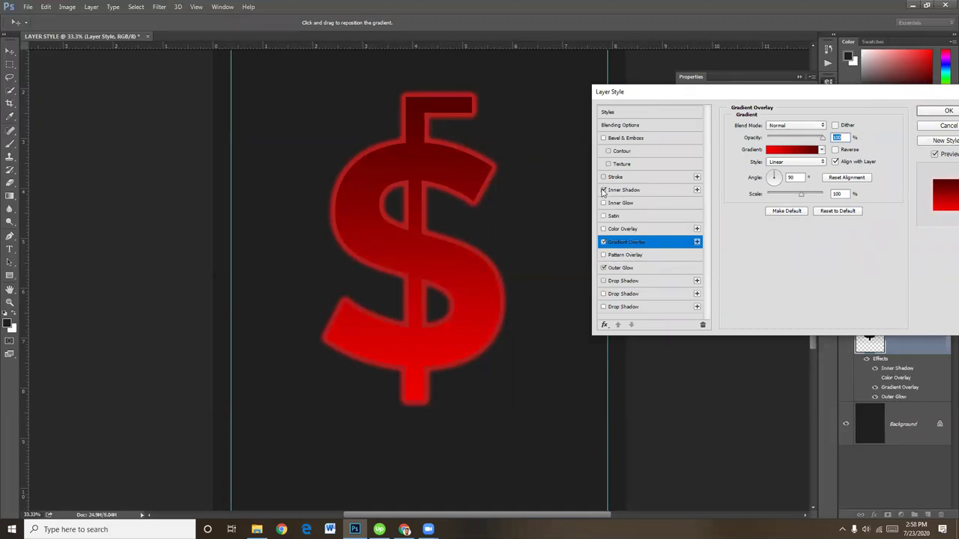
{"action": "left_click", "coordinate": [622, 191]}
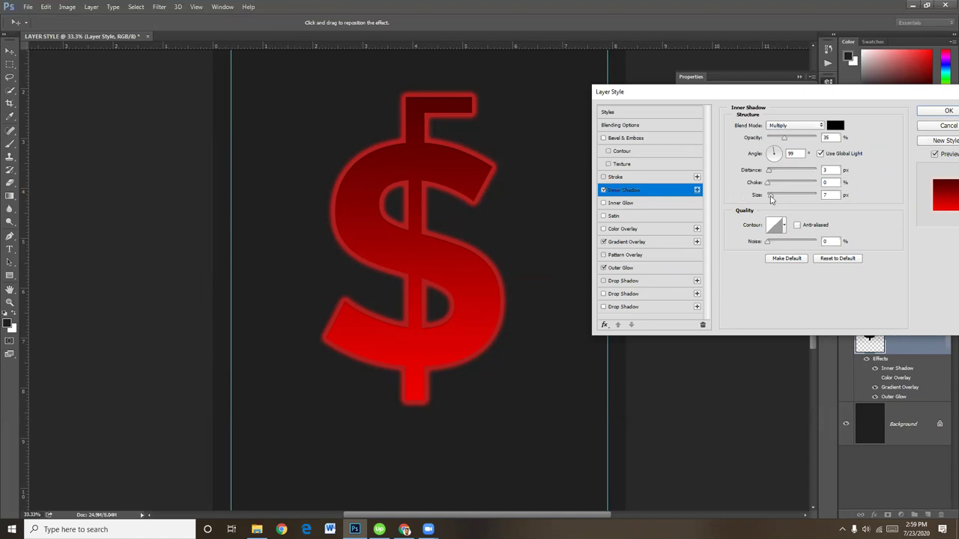
{"action": "left_click_drag", "start_coordinate": [772, 198], "coordinate": [788, 199]}
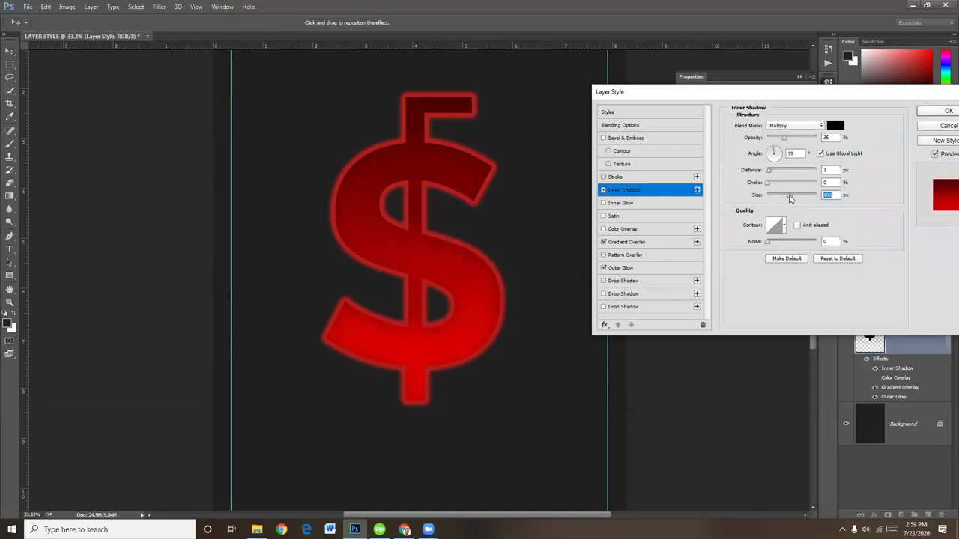
{"action": "left_click", "coordinate": [835, 125]}
{"action": "left_click_drag", "start_coordinate": [761, 227], "coordinate": [759, 251]}
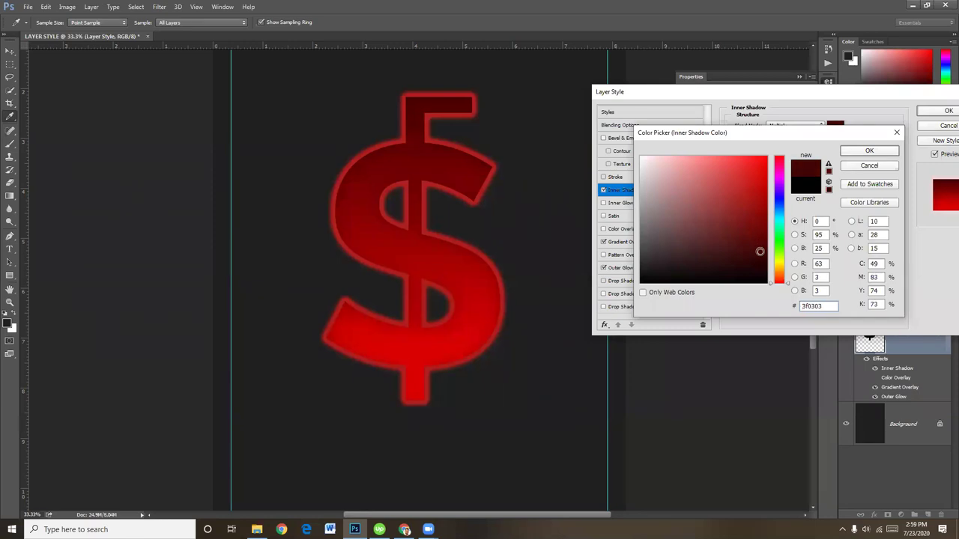
{"action": "left_click", "coordinate": [769, 247]}
{"action": "left_click", "coordinate": [871, 154]}
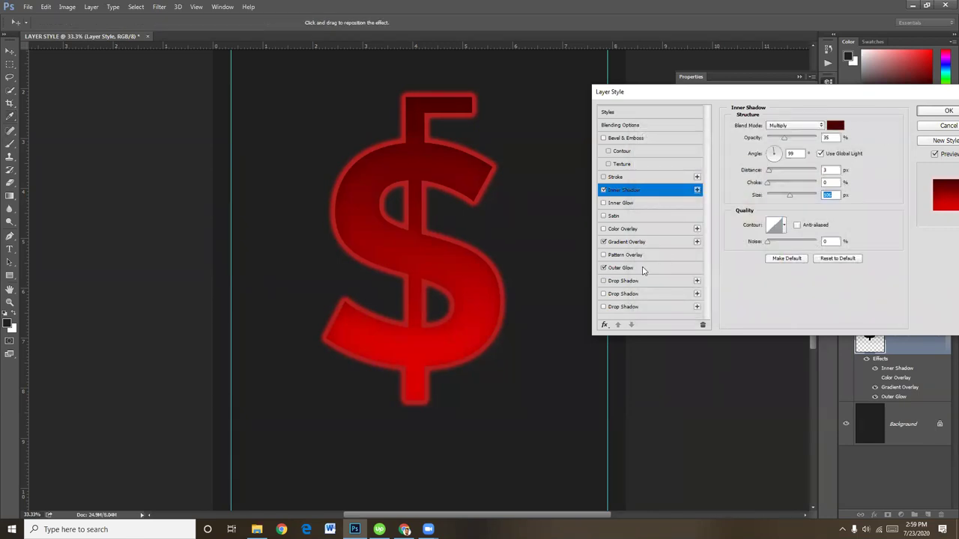
{"action": "left_click", "coordinate": [644, 267]}
Set the outer glow to 45% opacity, red eb0909, 5% spread and a smaller size.
{"action": "left_click_drag", "start_coordinate": [799, 143], "coordinate": [789, 144]}
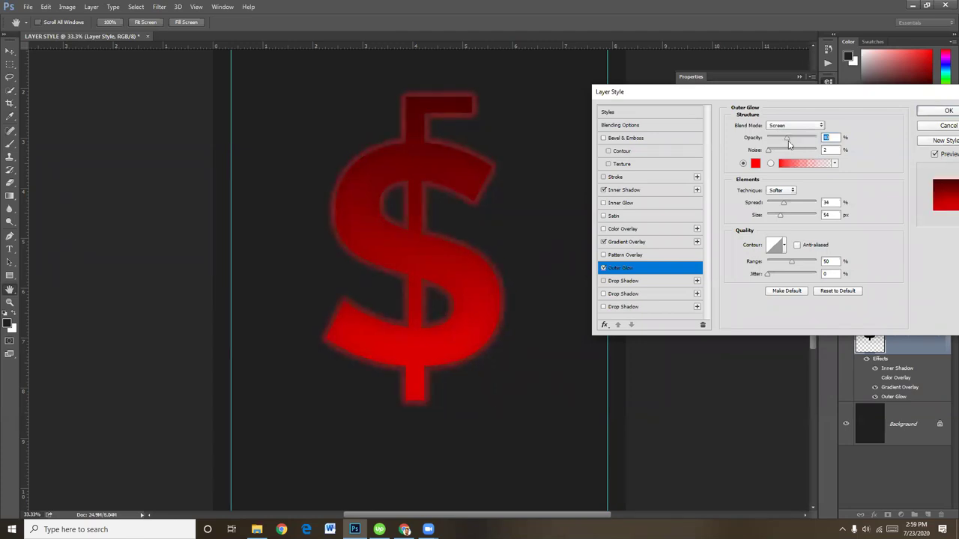
{"action": "left_click_drag", "start_coordinate": [779, 215], "coordinate": [782, 219]}
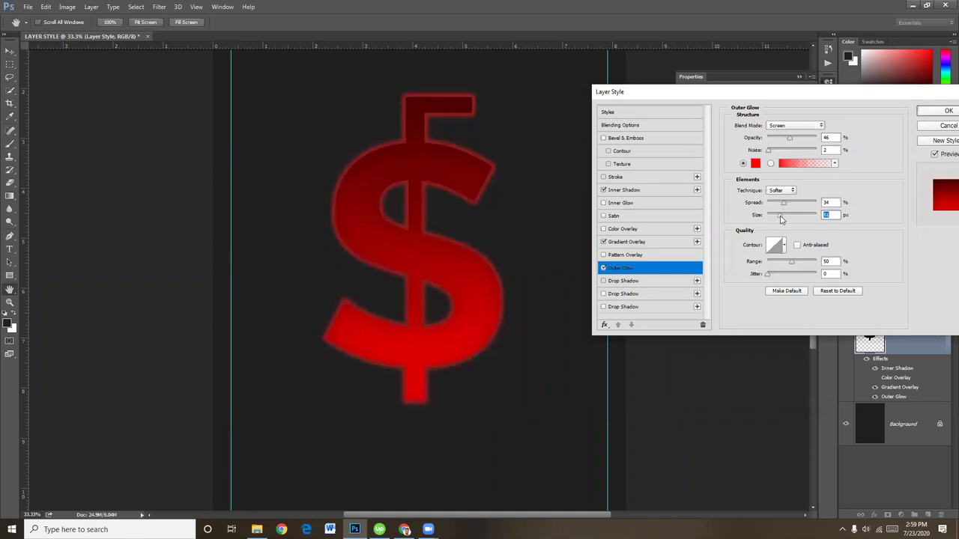
{"action": "left_click_drag", "start_coordinate": [790, 141], "coordinate": [788, 140]}
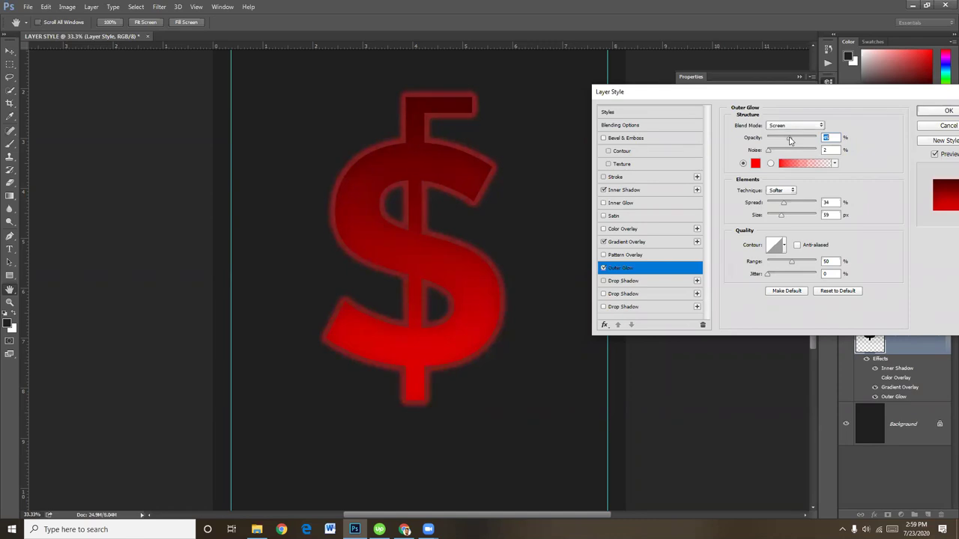
{"action": "left_click", "coordinate": [755, 163]}
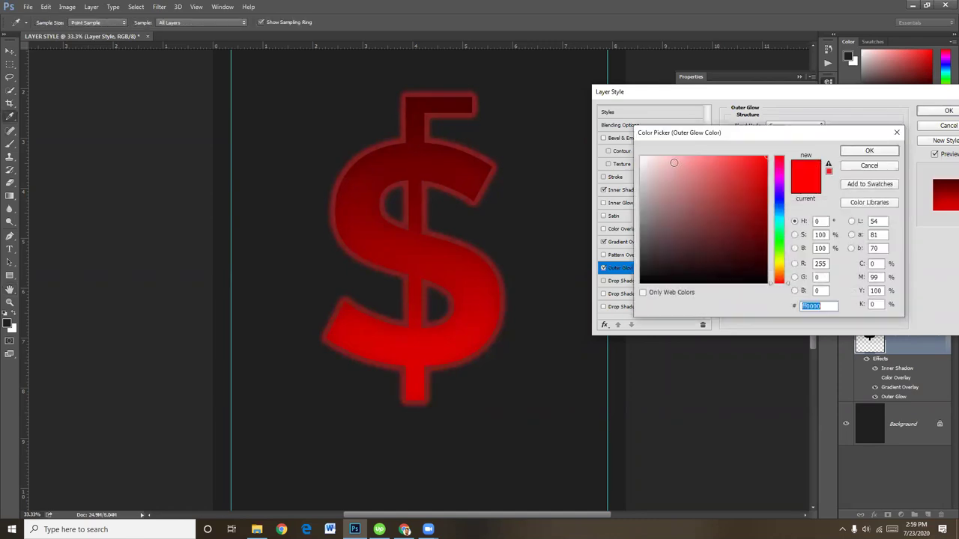
{"action": "type", "text": "f1b1b1"}
{"action": "mouse_move", "coordinate": [681, 165]}
{"action": "left_mouse_down"}
{"action": "mouse_move", "coordinate": [749, 179]}
{"action": "mouse_move", "coordinate": [764, 177]}
{"action": "mouse_move", "coordinate": [762, 166]}
{"action": "left_mouse_up"}
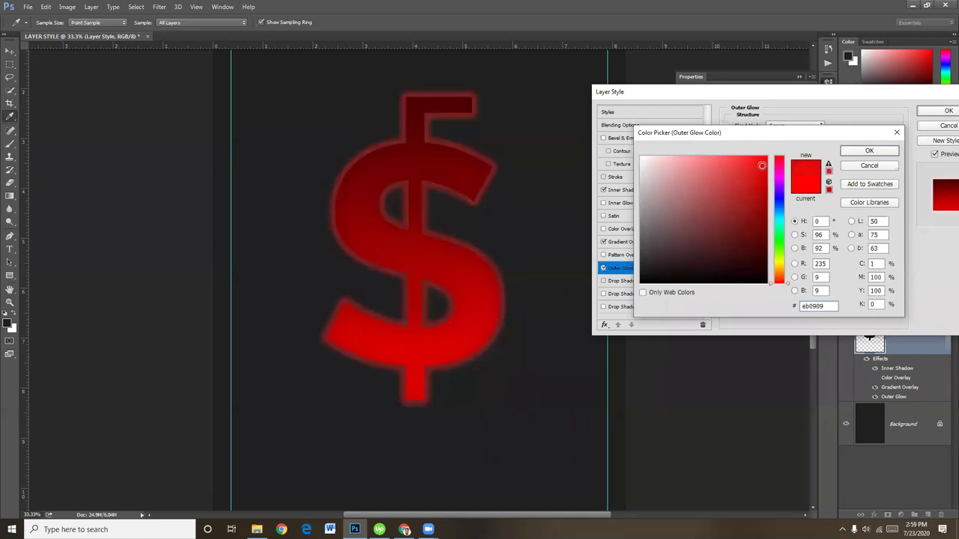
{"action": "left_click", "coordinate": [869, 151]}
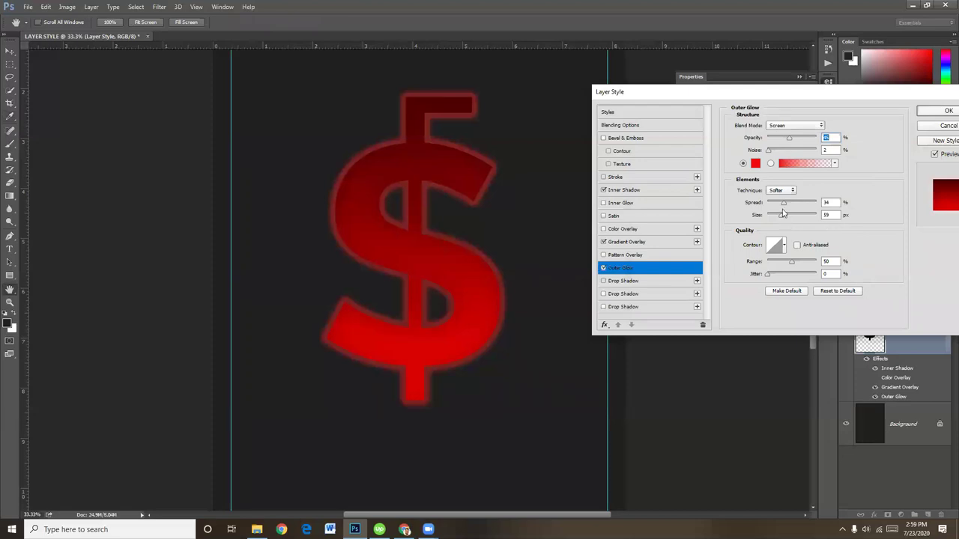
{"action": "left_click_drag", "start_coordinate": [785, 203], "coordinate": [770, 203]}
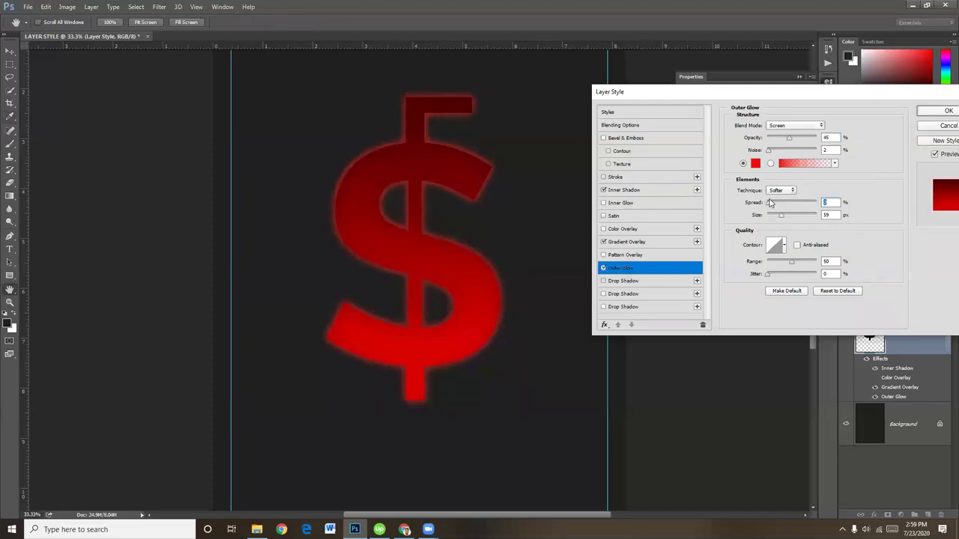
{"action": "left_click_drag", "start_coordinate": [781, 216], "coordinate": [780, 215]}
Reduce the Inner Shadow size and apply the layer effects.
{"action": "left_click", "coordinate": [626, 191]}
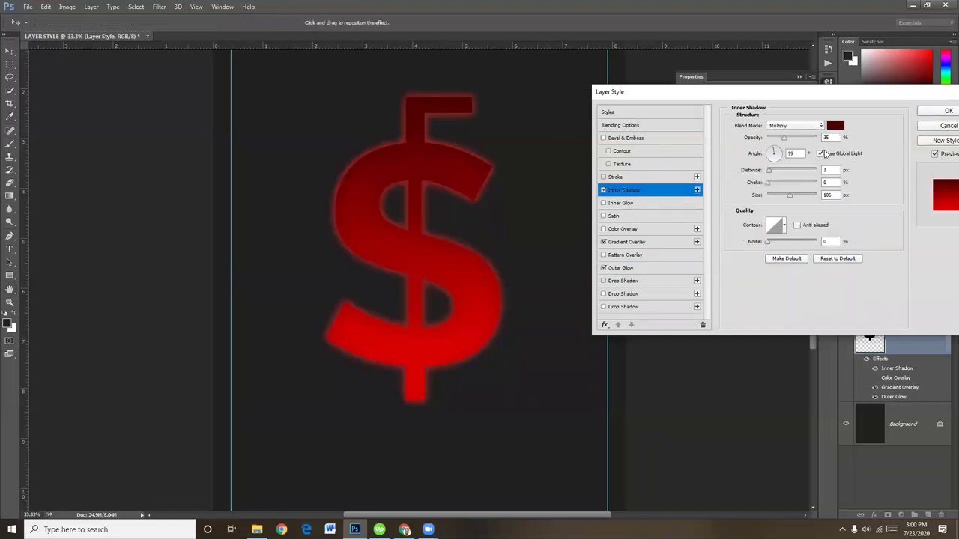
{"action": "left_click_drag", "start_coordinate": [790, 198], "coordinate": [783, 196]}
{"action": "left_click_drag", "start_coordinate": [812, 101], "coordinate": [758, 113]}
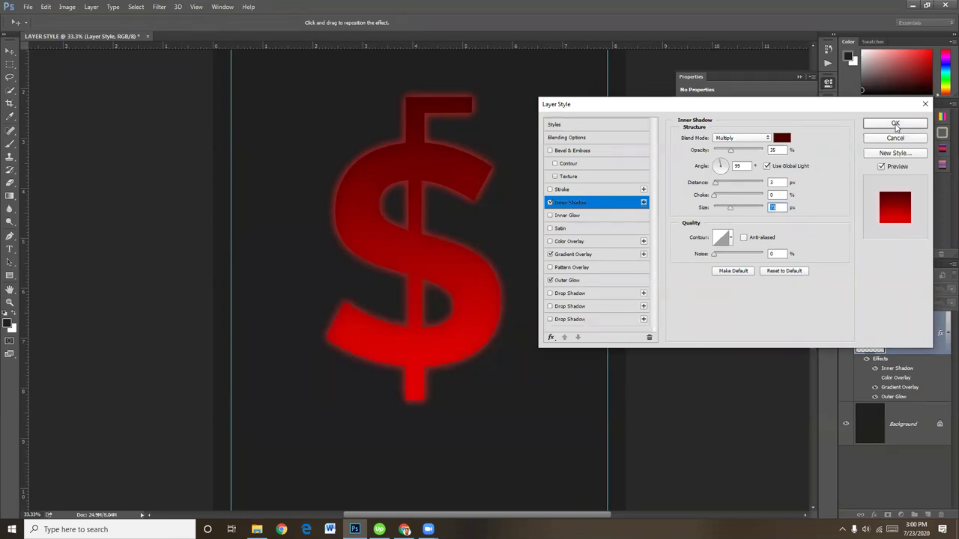
{"action": "left_click_drag", "start_coordinate": [871, 111], "coordinate": [795, 41]}
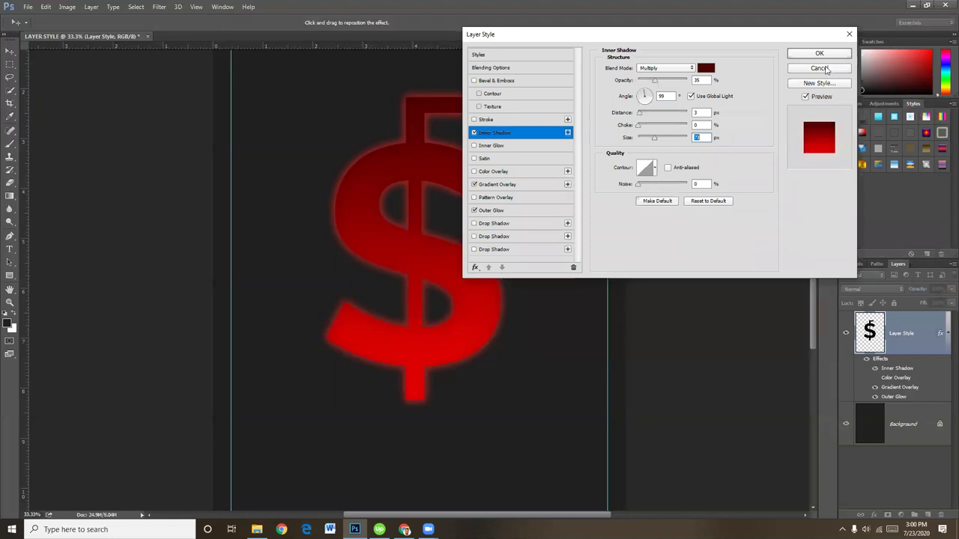
{"action": "left_click", "coordinate": [819, 53]}
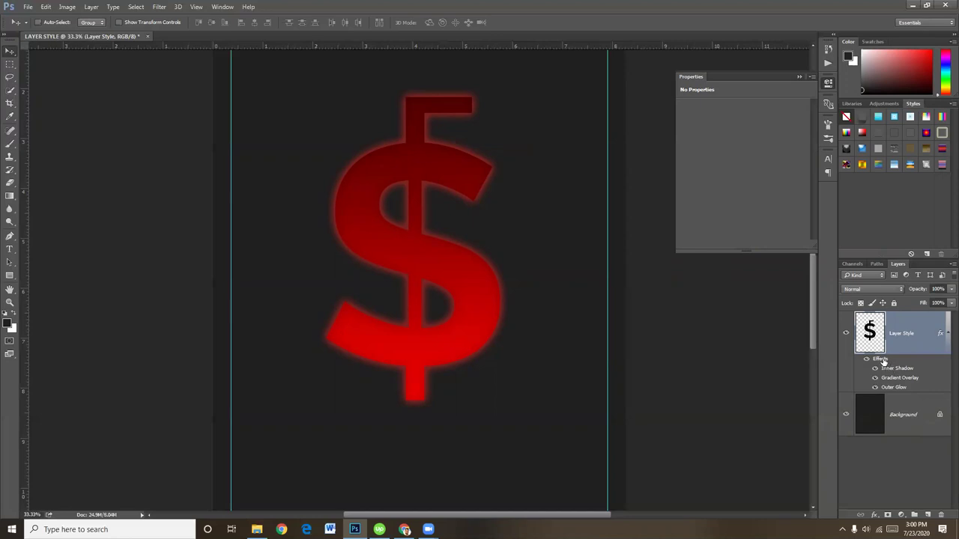
Save the dollar sign's effects as a new style named 'My', kept out of the library.
{"action": "double_click", "coordinate": [881, 360]}
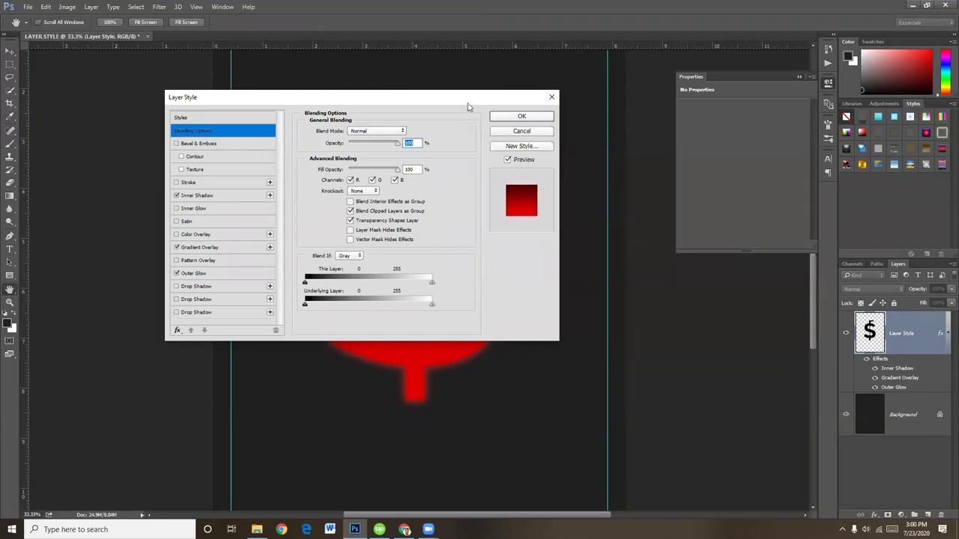
{"action": "left_click_drag", "start_coordinate": [468, 107], "coordinate": [783, 83]}
{"action": "left_click", "coordinate": [833, 124]}
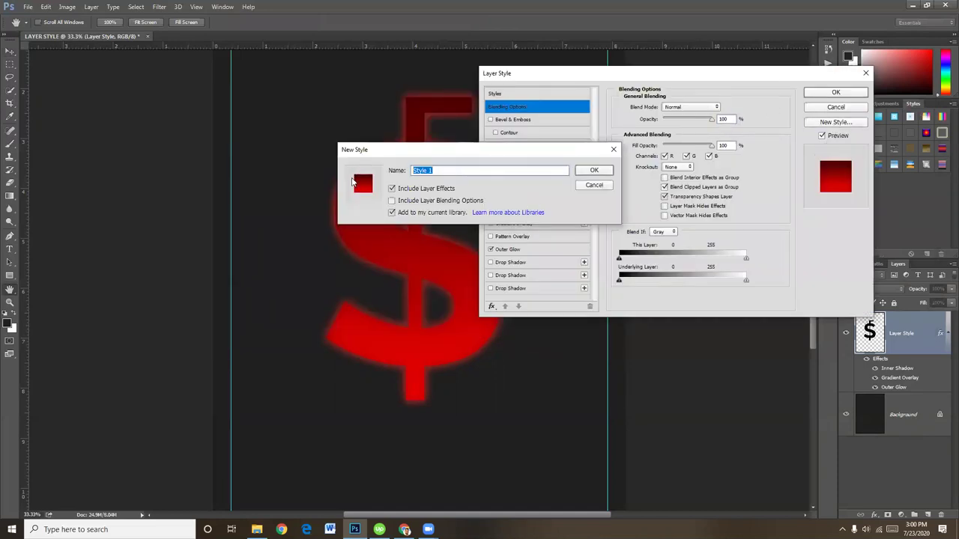
{"action": "type", "text": "My"}
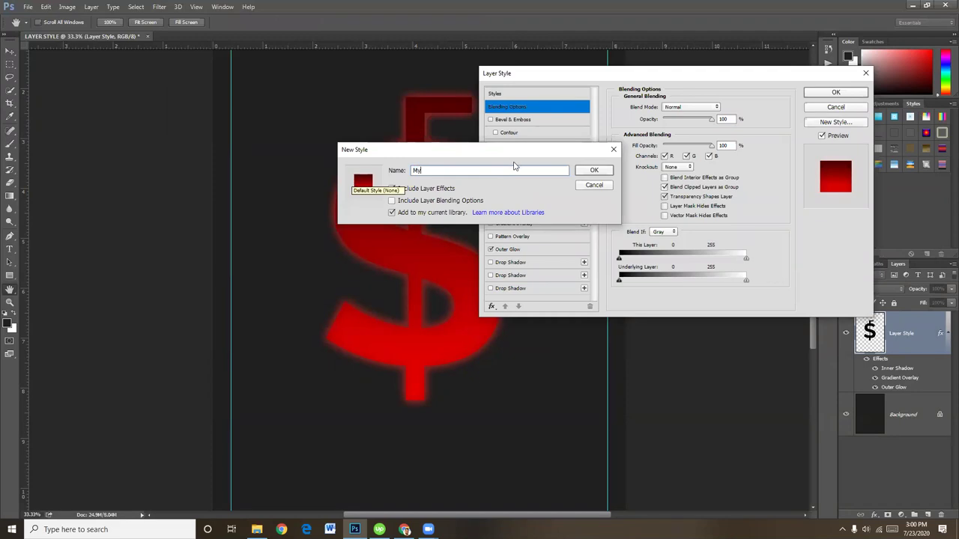
{"action": "left_click", "coordinate": [392, 213]}
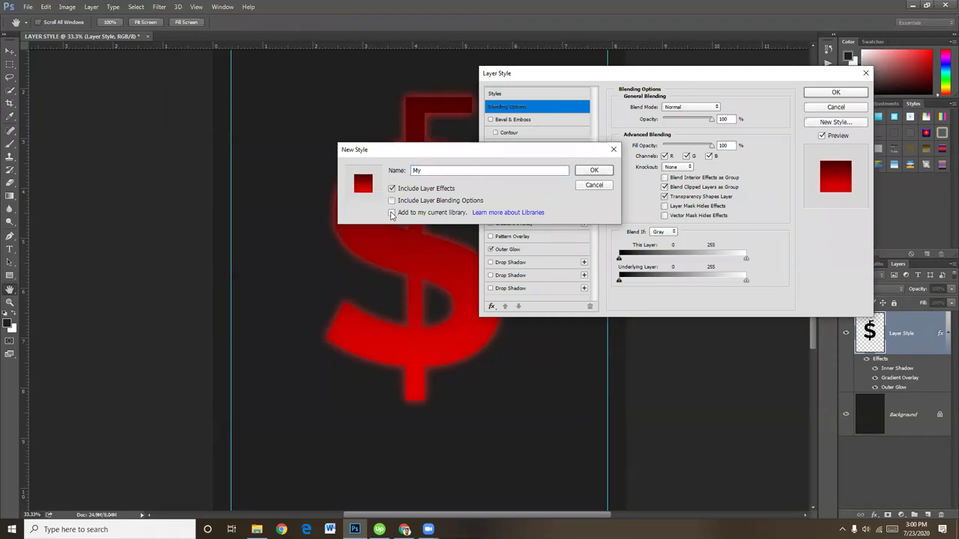
{"action": "left_click", "coordinate": [594, 171]}
Close Layer Style with the effects applied.
{"action": "left_click_drag", "start_coordinate": [776, 79], "coordinate": [669, 81]}
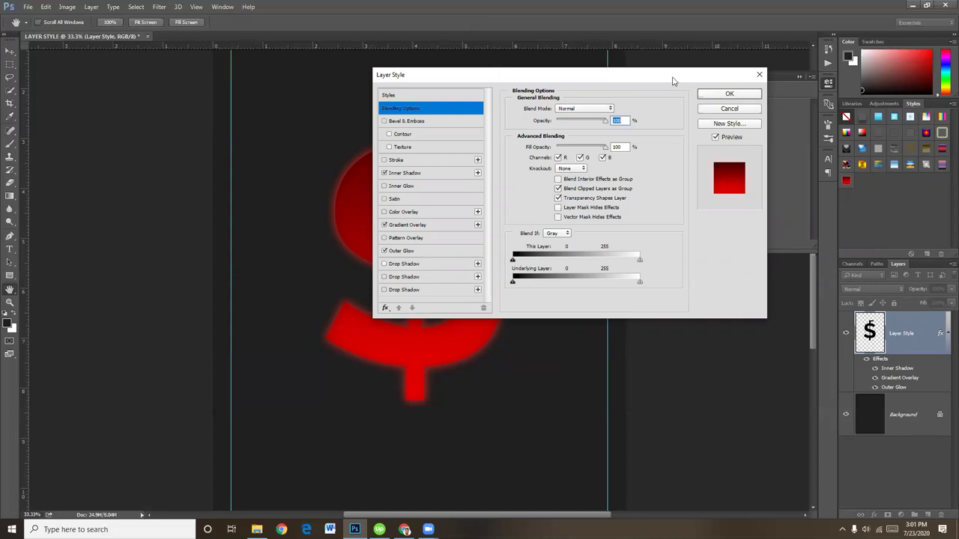
{"action": "left_click_drag", "start_coordinate": [672, 81], "coordinate": [625, 113]}
{"action": "left_click", "coordinate": [681, 125]}
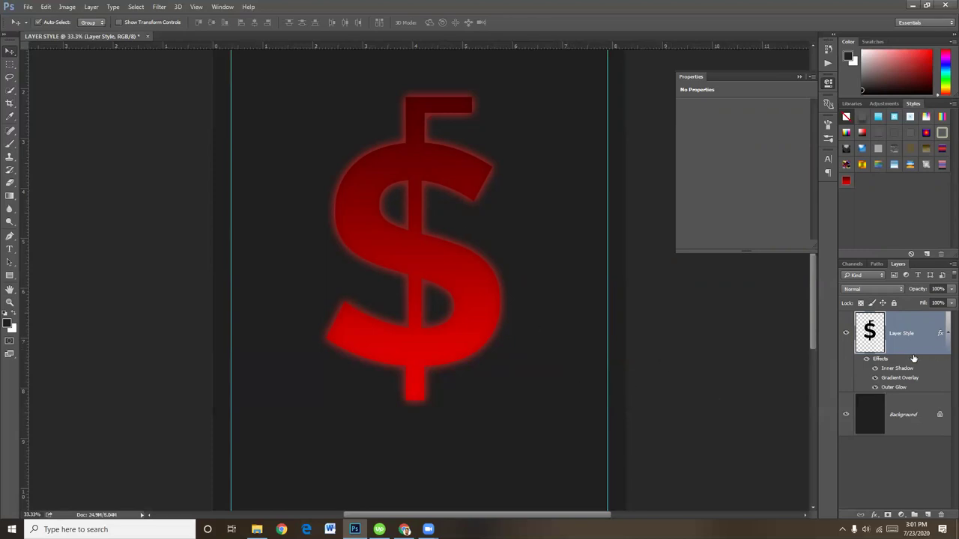
Duplicate the dollar layer, hide the original, and delete the copy's effects.
{"action": "key", "text": "ctrl+j"}
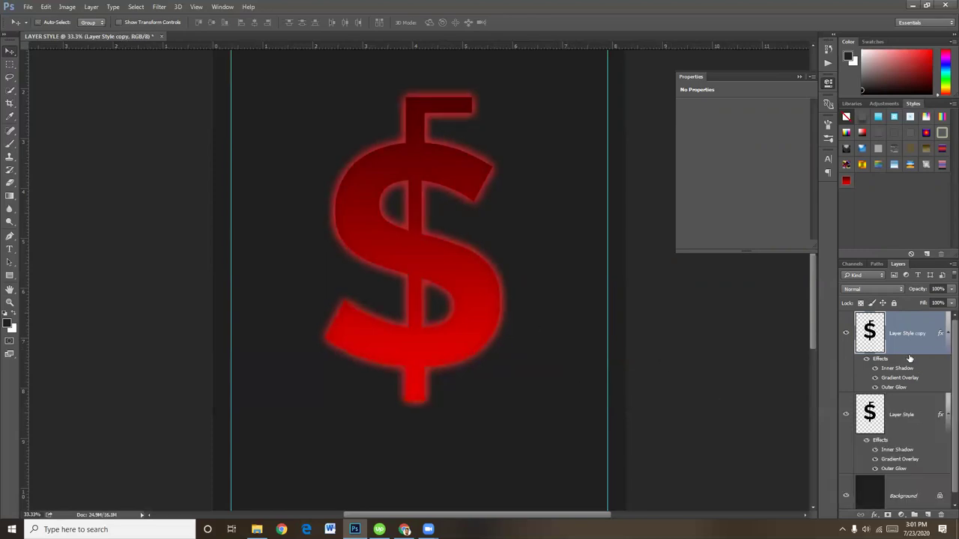
{"action": "left_click", "coordinate": [846, 415]}
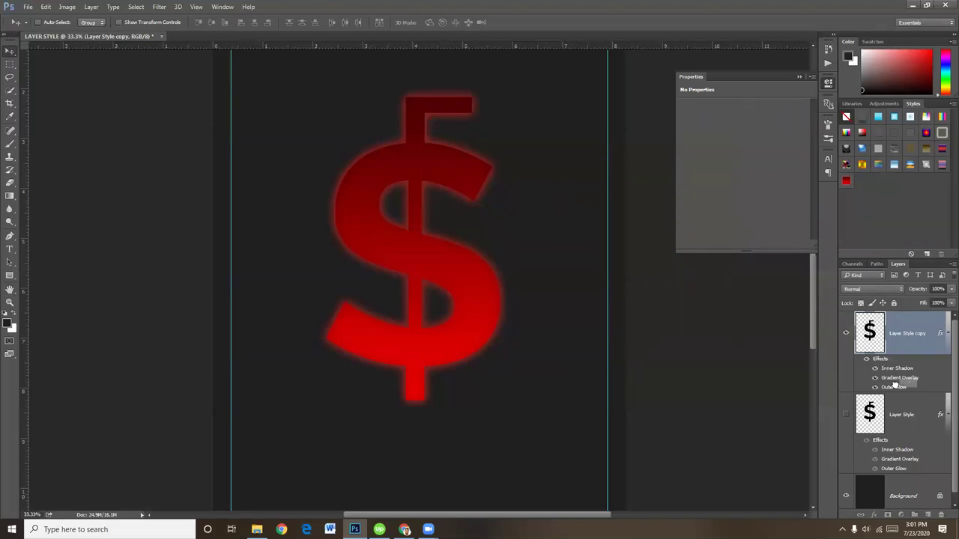
{"action": "left_click_drag", "start_coordinate": [881, 360], "coordinate": [942, 517]}
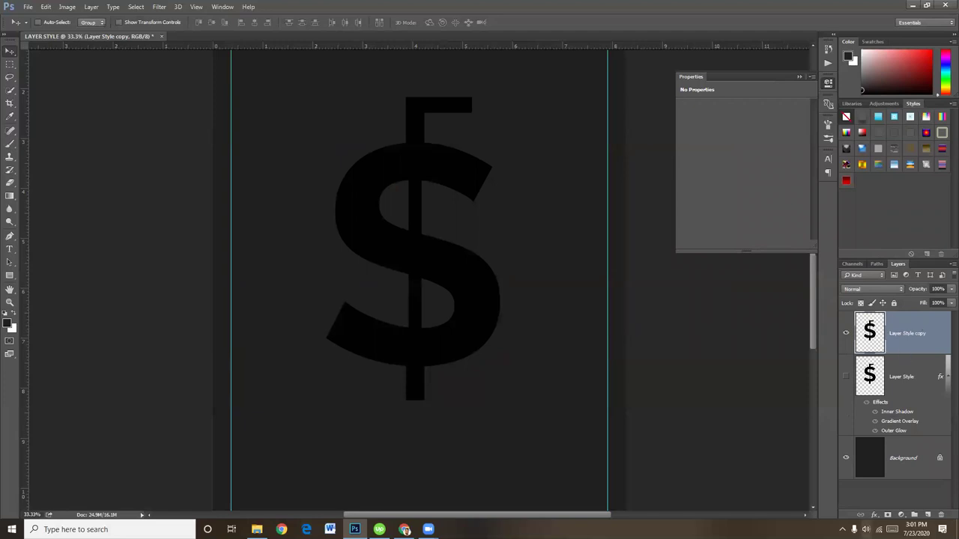
On the copy layer, add extra Drop Shadows, then reset the effects list to default.
{"action": "double_click", "coordinate": [936, 332]}
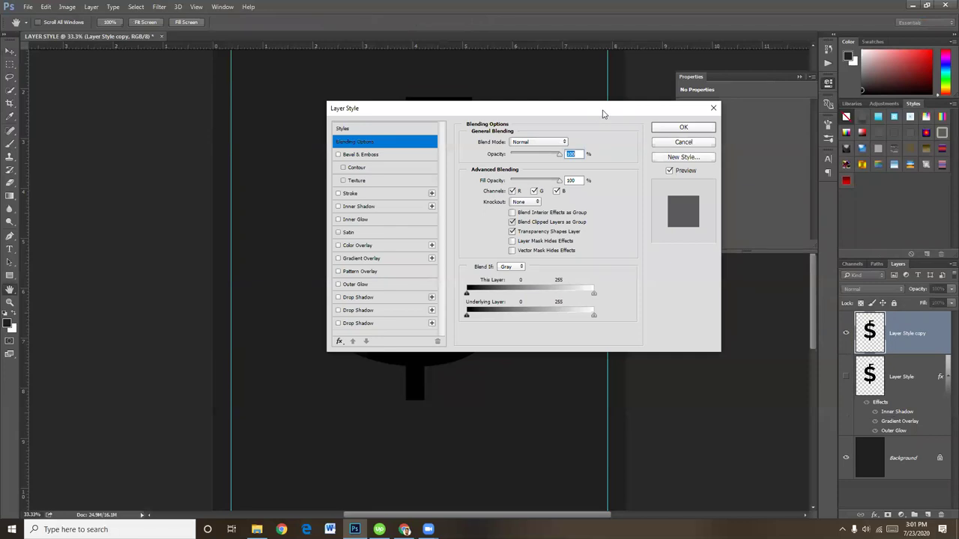
{"action": "left_click_drag", "start_coordinate": [604, 114], "coordinate": [807, 98]}
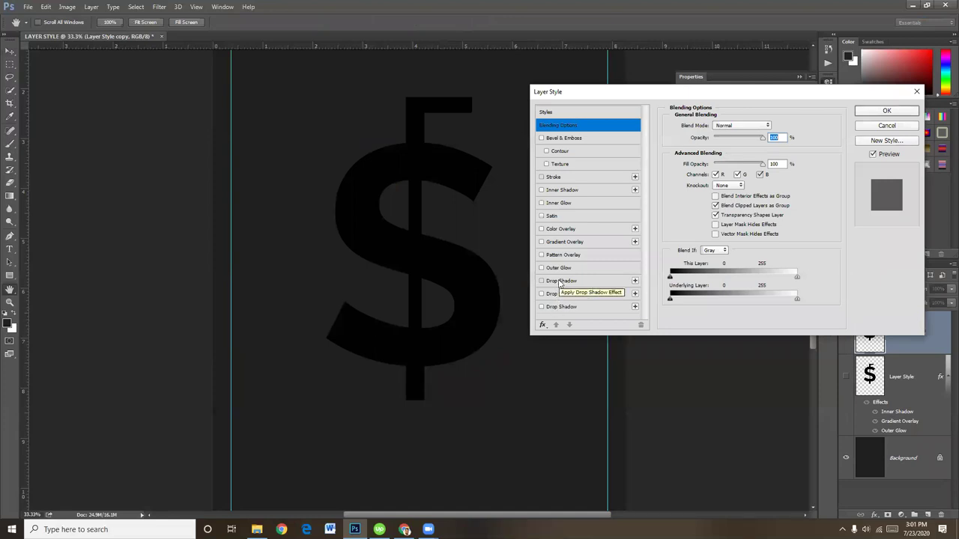
{"action": "left_click", "coordinate": [559, 282]}
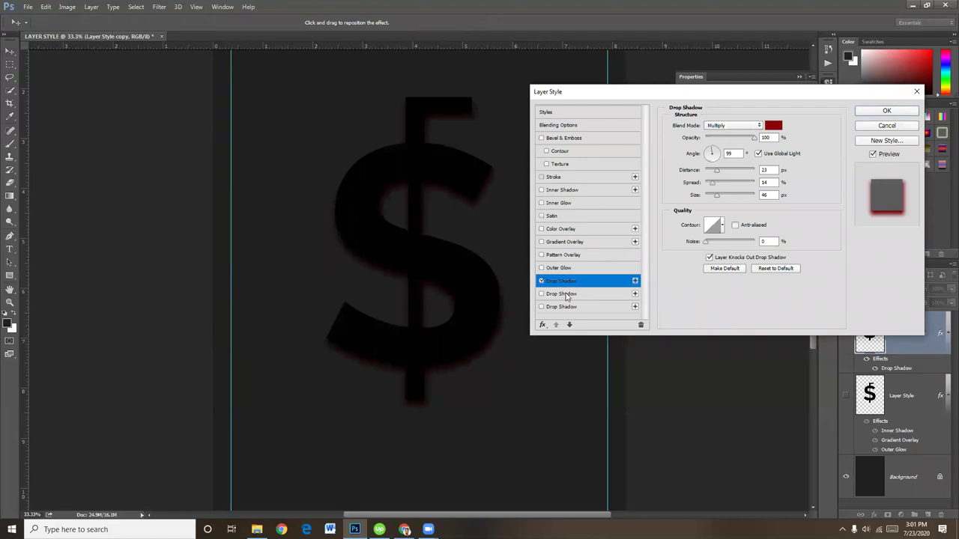
{"action": "left_click", "coordinate": [567, 294]}
{"action": "left_click", "coordinate": [569, 284]}
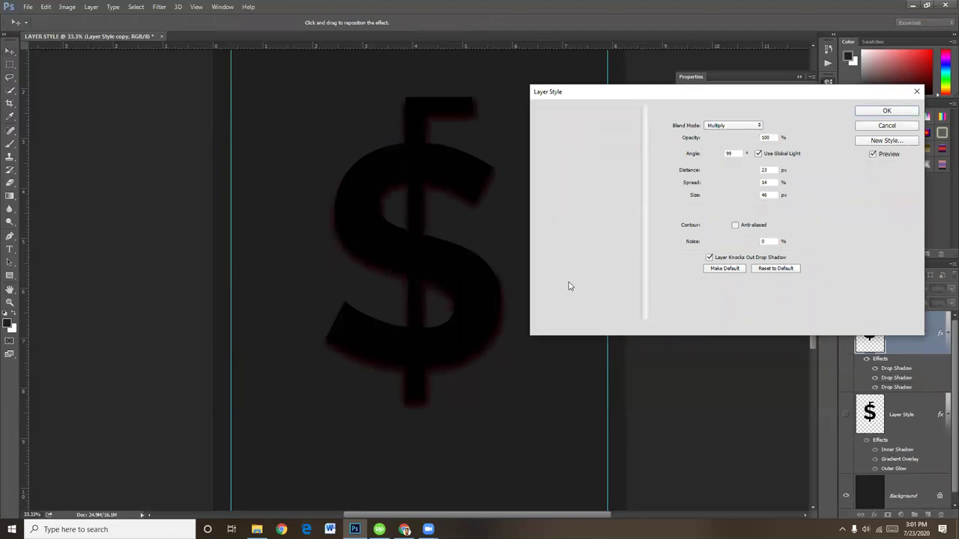
{"action": "left_click", "coordinate": [568, 294]}
{"action": "left_click", "coordinate": [567, 284]}
{"action": "left_click", "coordinate": [565, 296]}
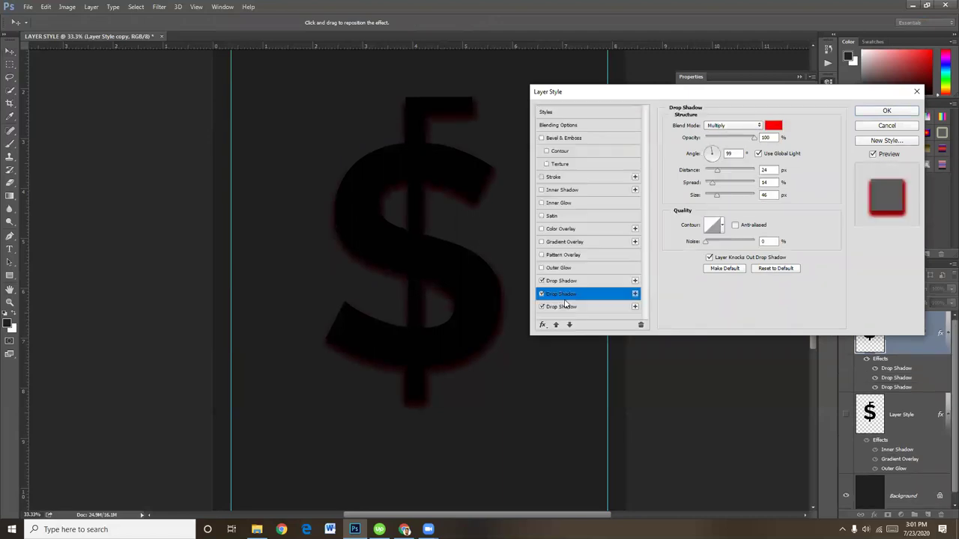
{"action": "left_click", "coordinate": [567, 308]}
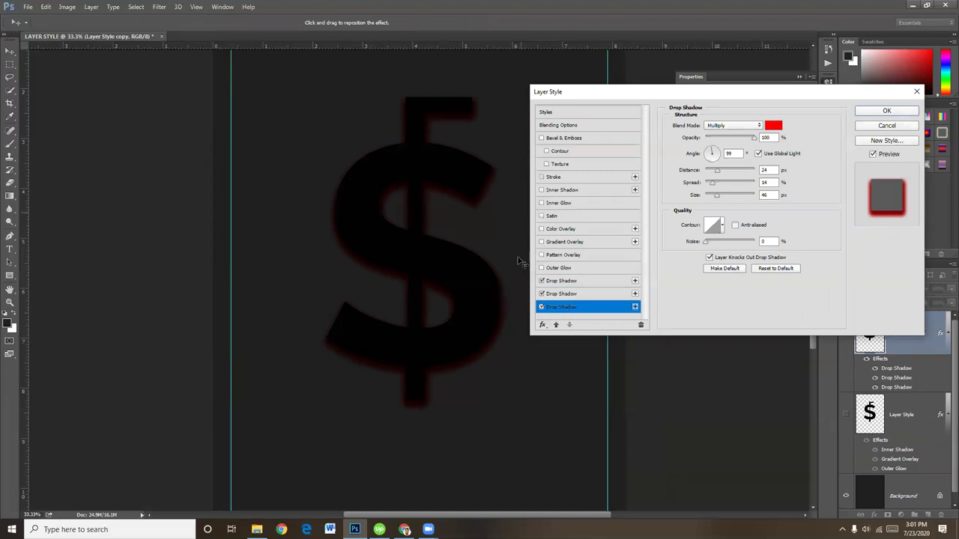
{"action": "left_click", "coordinate": [543, 326]}
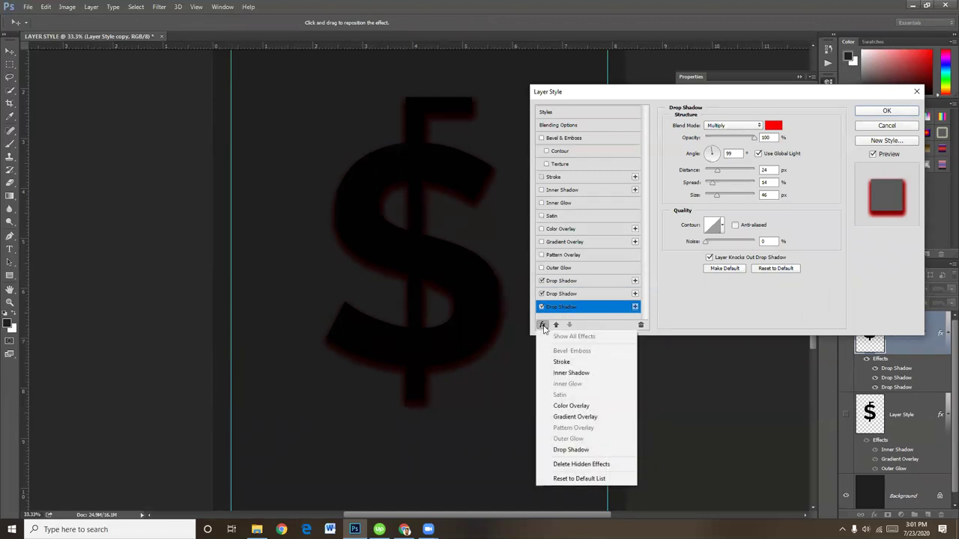
{"action": "left_click", "coordinate": [582, 479]}
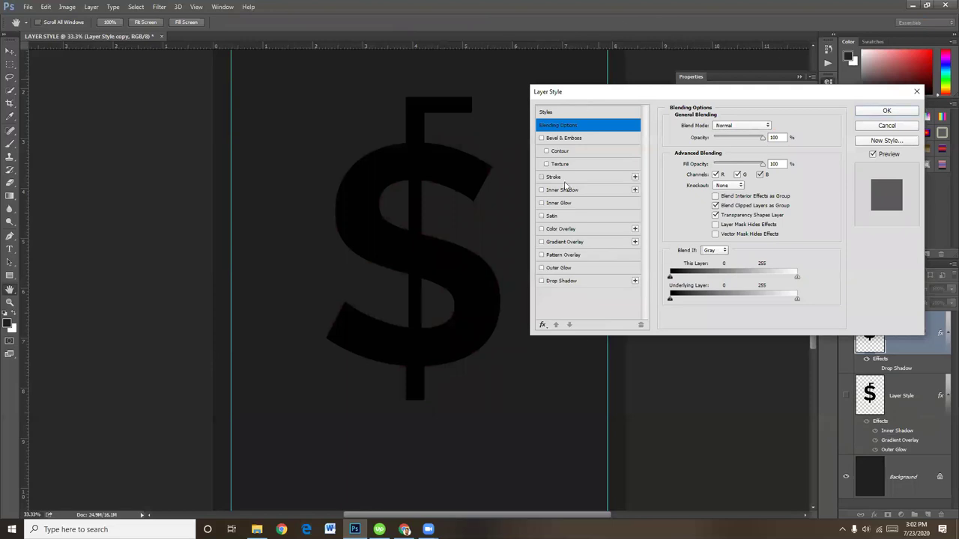
Toggle Drop Shadow on and off, then enable Pattern Overlay on the copied $.
{"action": "left_click_drag", "start_coordinate": [617, 96], "coordinate": [615, 90]}
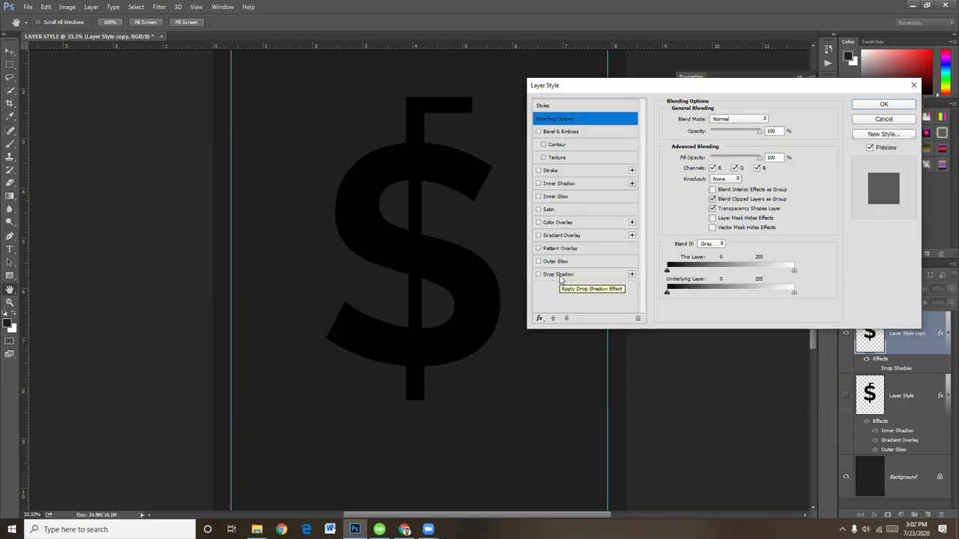
{"action": "left_click", "coordinate": [556, 276]}
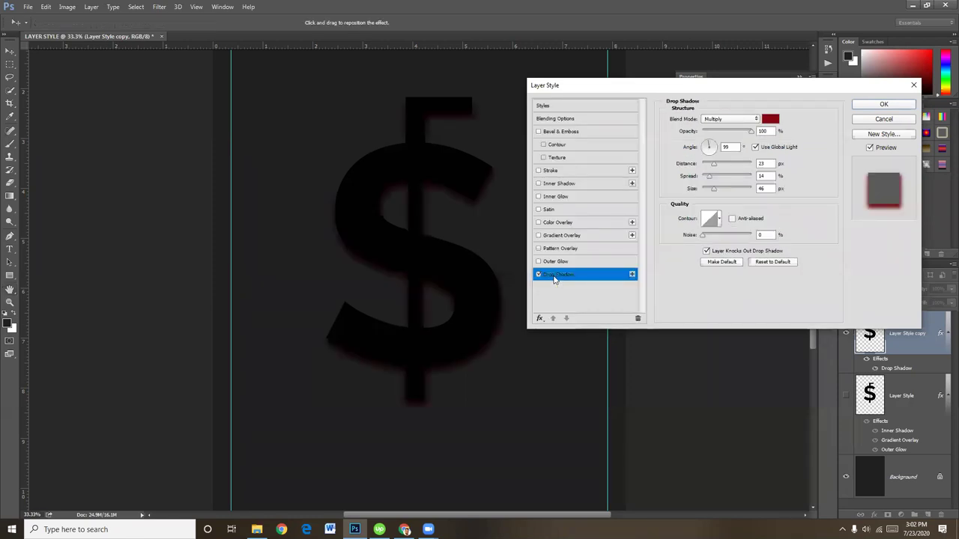
{"action": "left_click", "coordinate": [538, 275]}
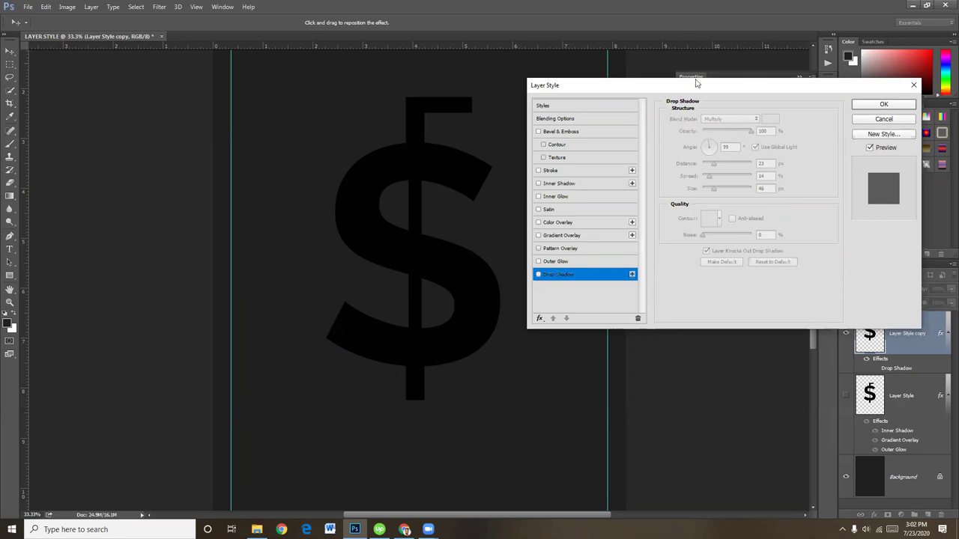
{"action": "left_click_drag", "start_coordinate": [694, 88], "coordinate": [688, 58]}
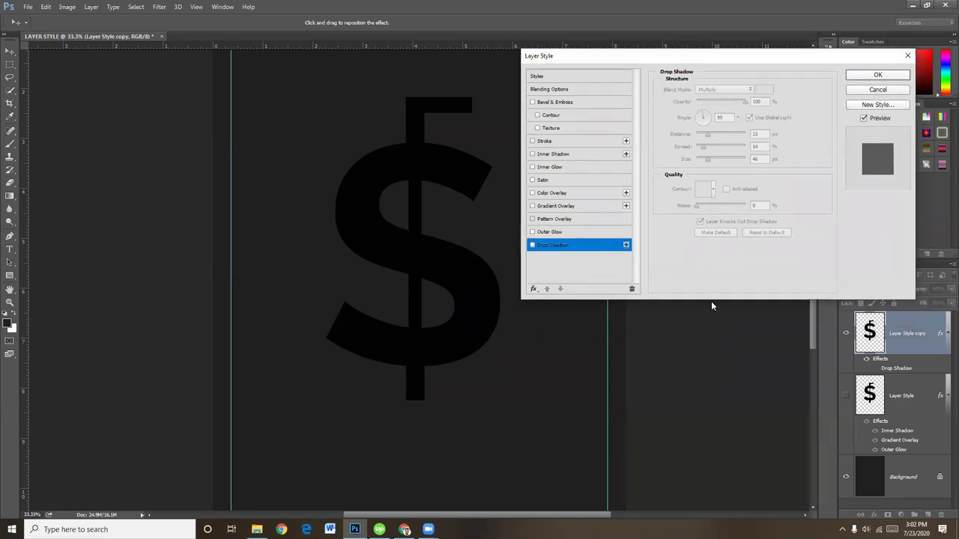
{"action": "left_click", "coordinate": [562, 219]}
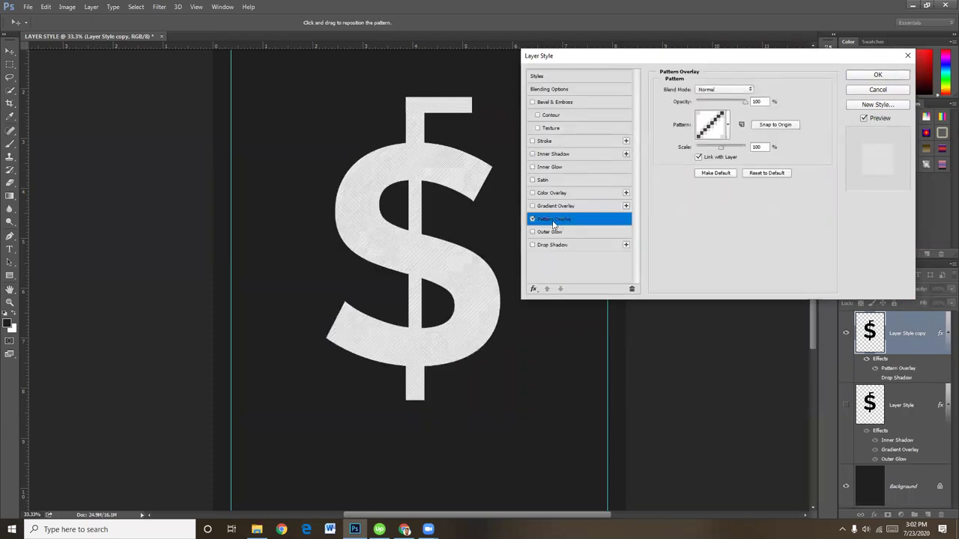
Fill the $ with the dark grey camo-like pattern and apply the overlay.
{"action": "left_click", "coordinate": [713, 132]}
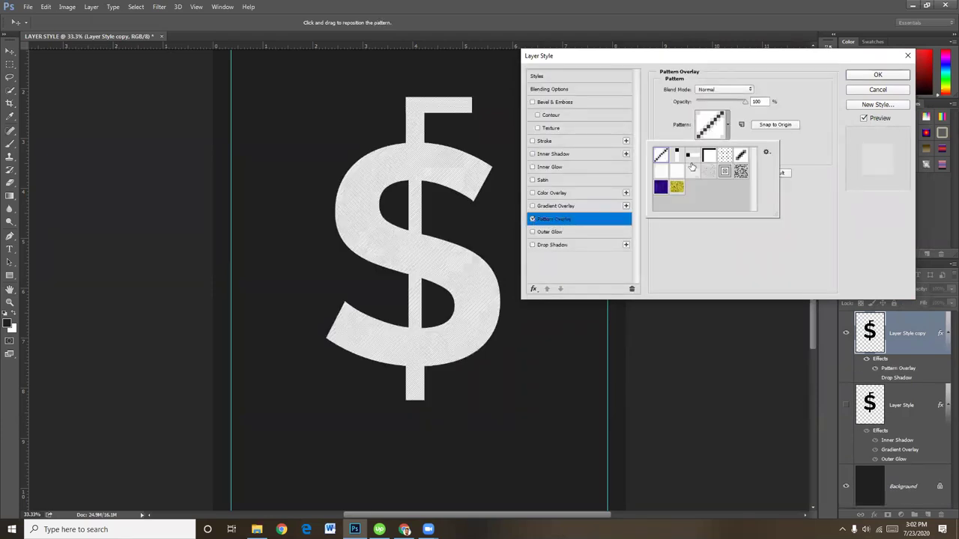
{"action": "left_click", "coordinate": [676, 188]}
{"action": "left_click", "coordinate": [709, 172]}
{"action": "left_click", "coordinate": [725, 172]}
{"action": "left_click", "coordinate": [740, 172]}
{"action": "left_click", "coordinate": [724, 157]}
{"action": "left_click", "coordinate": [708, 160]}
{"action": "left_click", "coordinate": [679, 158]}
{"action": "left_click", "coordinate": [660, 156]}
{"action": "left_click", "coordinate": [660, 172]}
{"action": "left_click", "coordinate": [660, 187]}
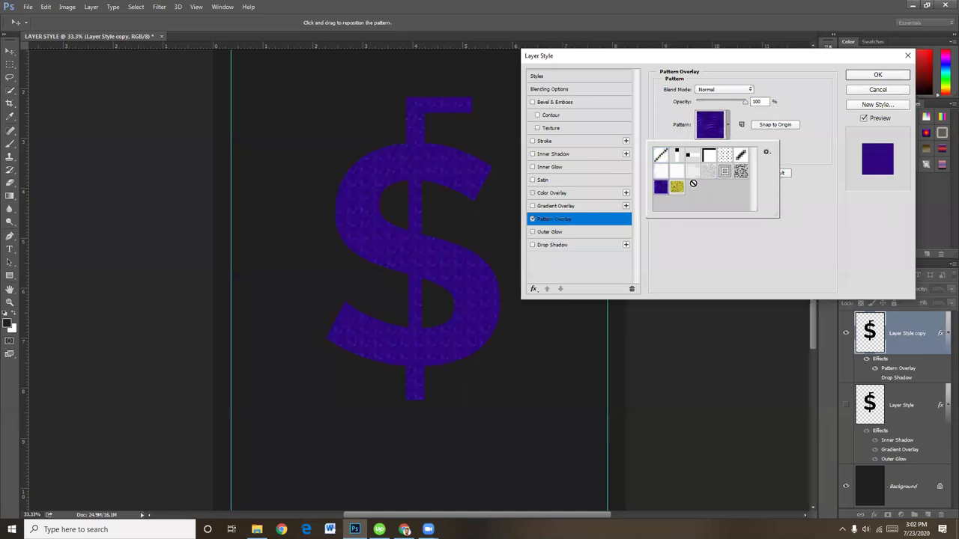
{"action": "left_click", "coordinate": [693, 175]}
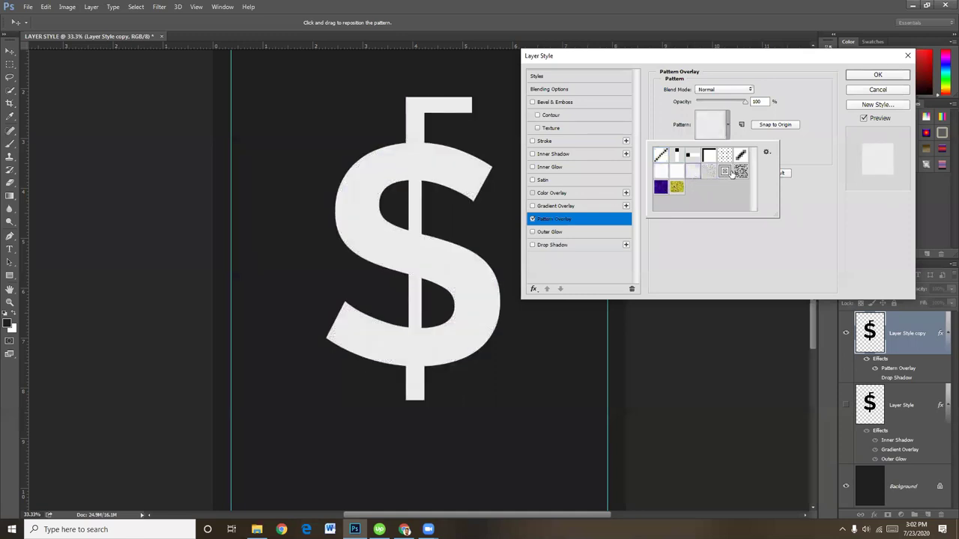
{"action": "left_click", "coordinate": [740, 172]}
{"action": "left_click", "coordinate": [876, 78]}
{"action": "left_click", "coordinate": [877, 75]}
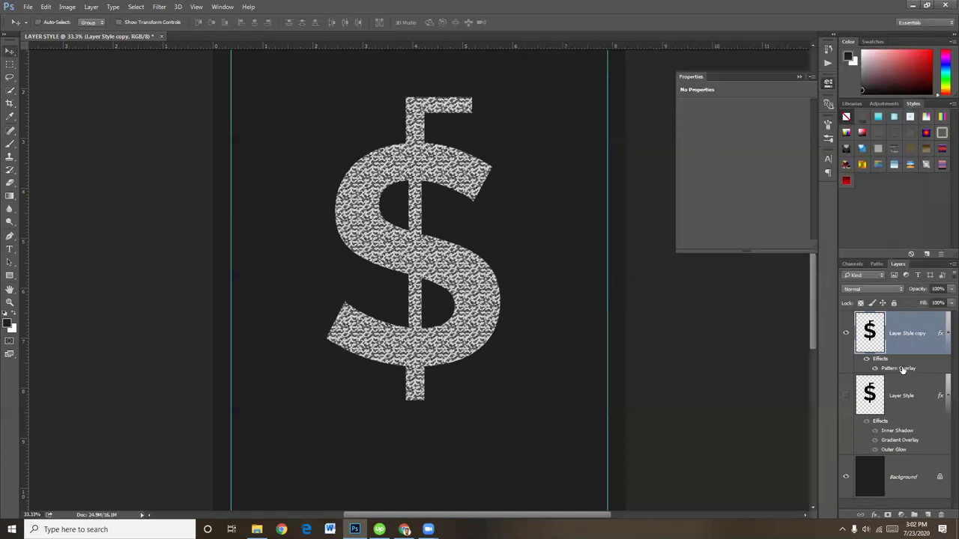
Remove the Pattern Overlay and try, then discard, an Inner Shadow with more choke.
{"action": "double_click", "coordinate": [901, 369]}
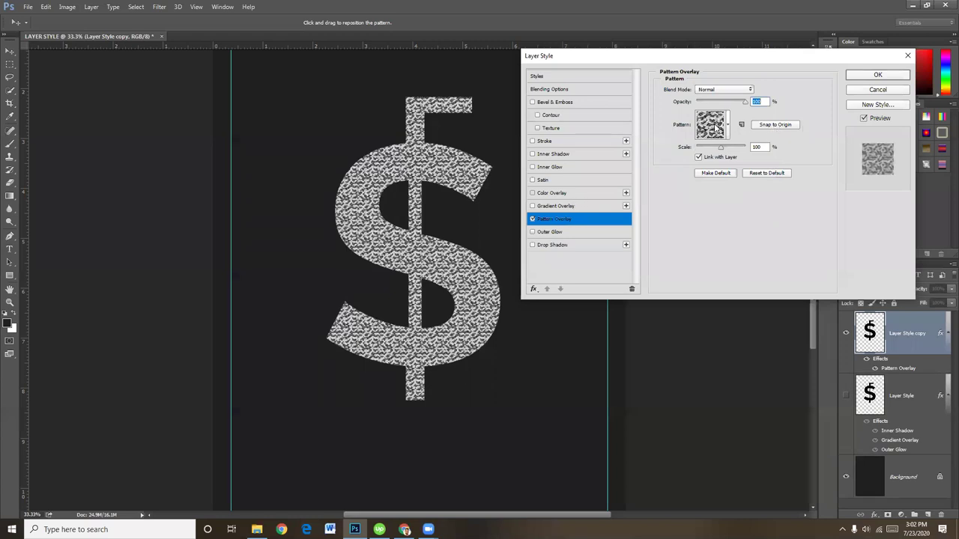
{"action": "left_click", "coordinate": [533, 219]}
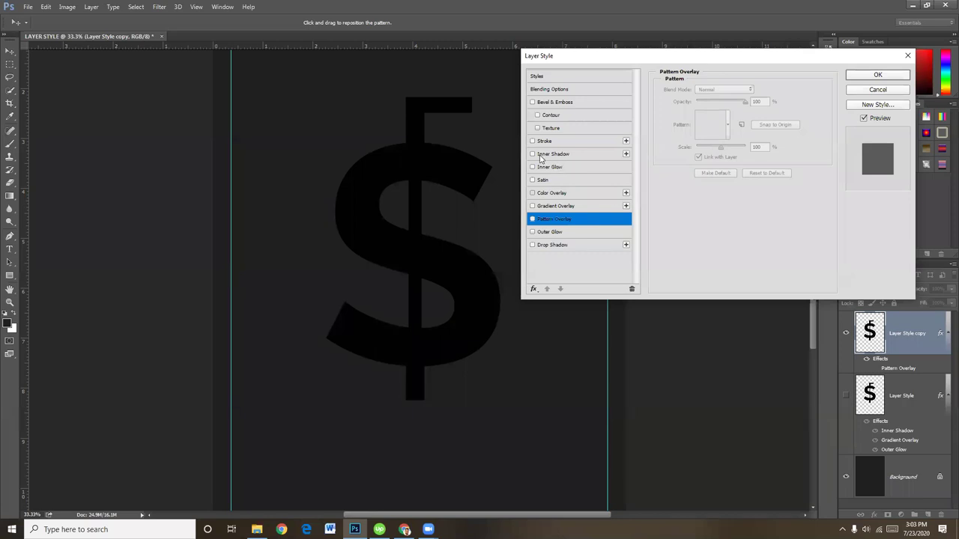
{"action": "left_click", "coordinate": [533, 153]}
{"action": "left_click", "coordinate": [553, 154]}
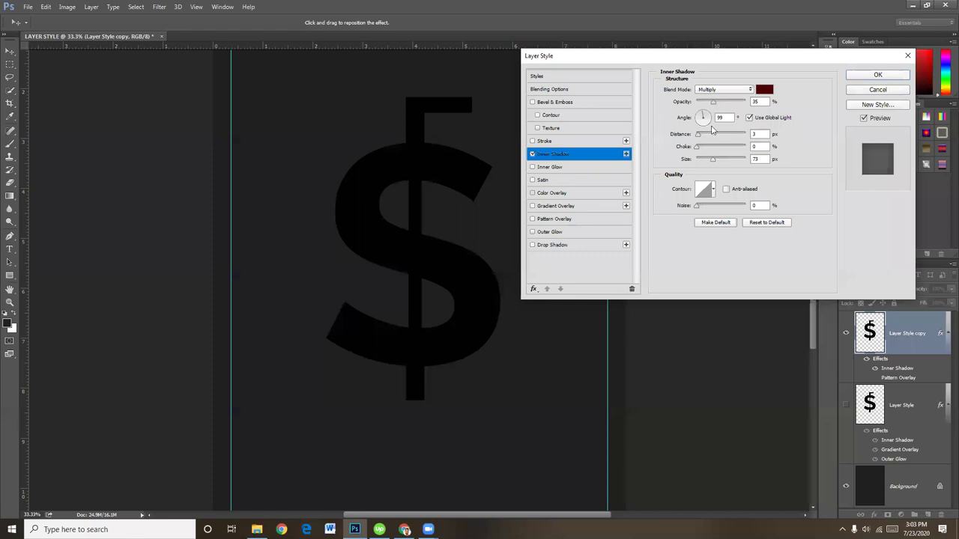
{"action": "mouse_move", "coordinate": [698, 146]}
{"action": "left_mouse_down"}
{"action": "mouse_move", "coordinate": [704, 138]}
{"action": "mouse_move", "coordinate": [700, 146]}
{"action": "mouse_move", "coordinate": [696, 138]}
{"action": "mouse_move", "coordinate": [709, 160]}
{"action": "left_mouse_up"}
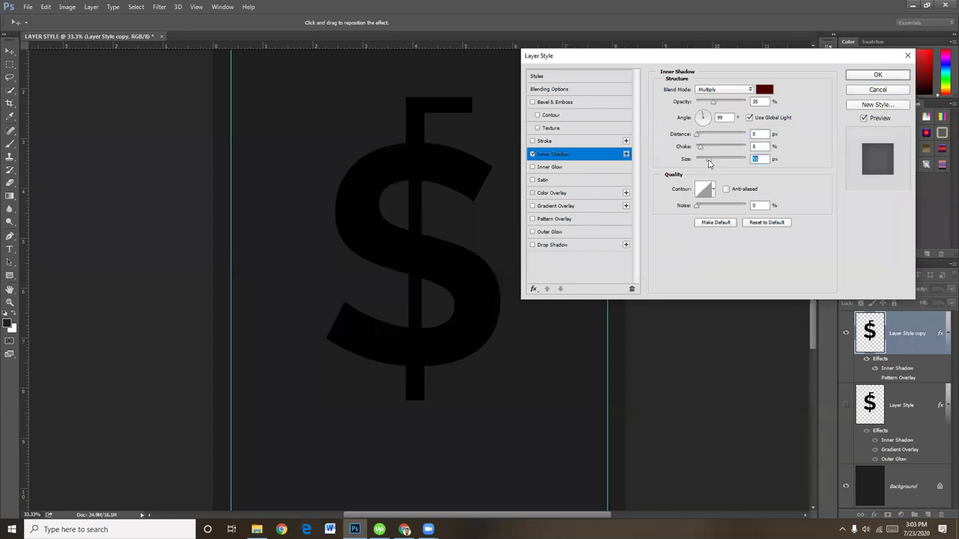
{"action": "left_click", "coordinate": [533, 154]}
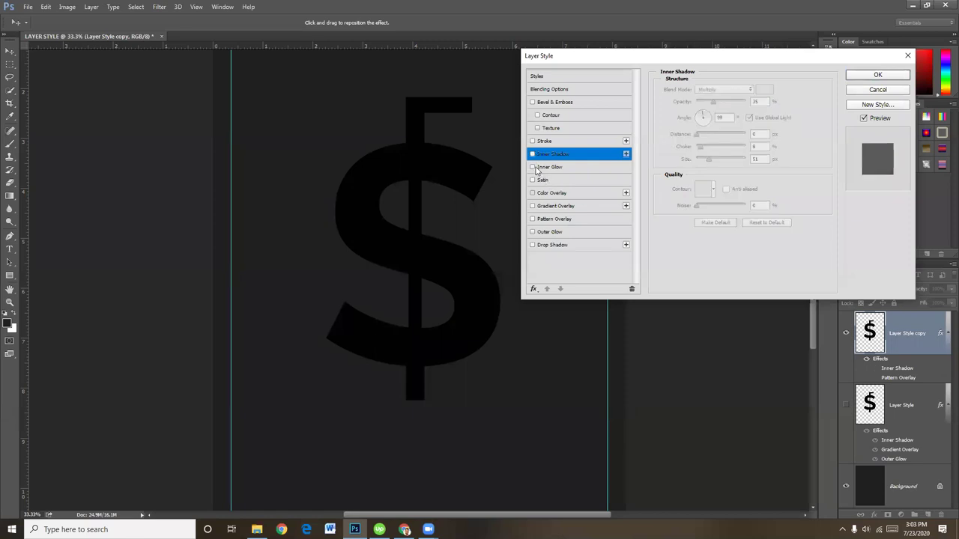
Leave Inner Glow off and add a red 10 px inside Stroke.
{"action": "left_click", "coordinate": [534, 167]}
{"action": "left_click", "coordinate": [533, 167]}
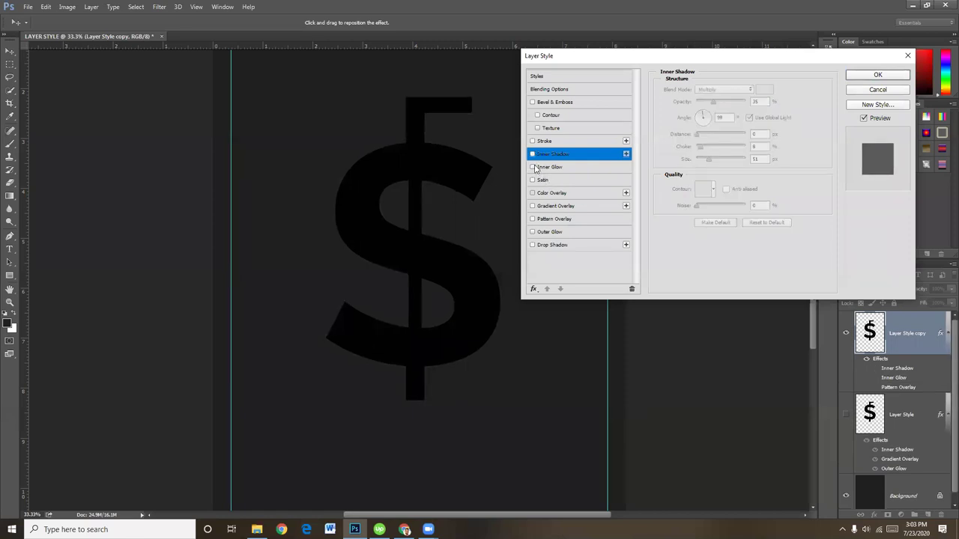
{"action": "left_click", "coordinate": [542, 143]}
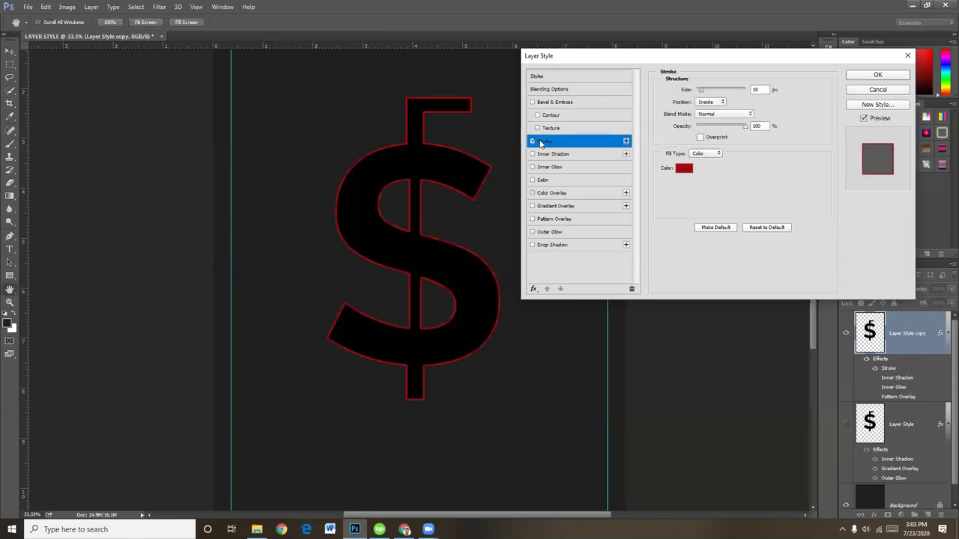
Remove the stroke and add a size-145 Bevel & Emboss with red shadow and dark red highlight.
{"action": "left_click", "coordinate": [533, 141]}
{"action": "left_click", "coordinate": [554, 102]}
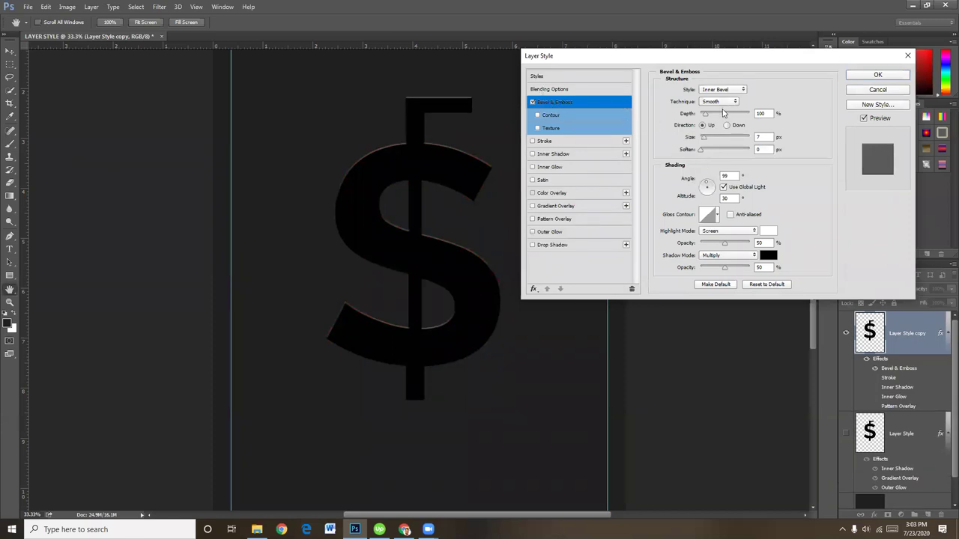
{"action": "left_click_drag", "start_coordinate": [703, 139], "coordinate": [732, 142]}
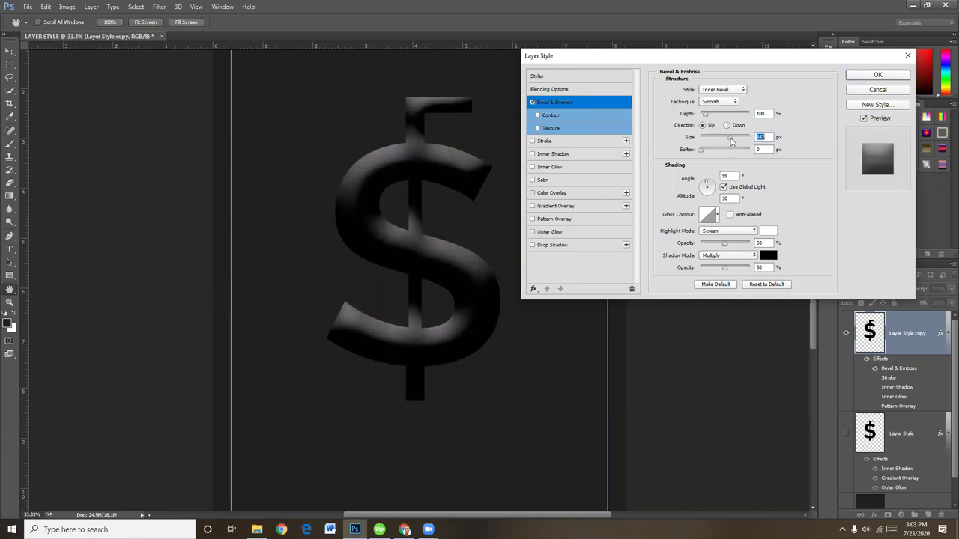
{"action": "left_click", "coordinate": [768, 256]}
{"action": "mouse_move", "coordinate": [666, 180]}
{"action": "left_mouse_down"}
{"action": "mouse_move", "coordinate": [643, 158]}
{"action": "mouse_move", "coordinate": [709, 197]}
{"action": "mouse_move", "coordinate": [737, 174]}
{"action": "left_mouse_up"}
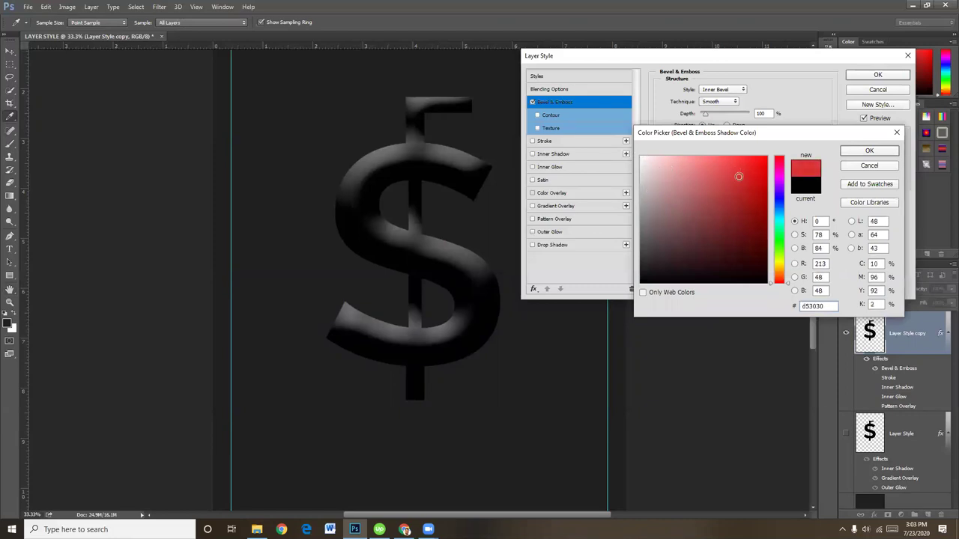
{"action": "left_click", "coordinate": [869, 150]}
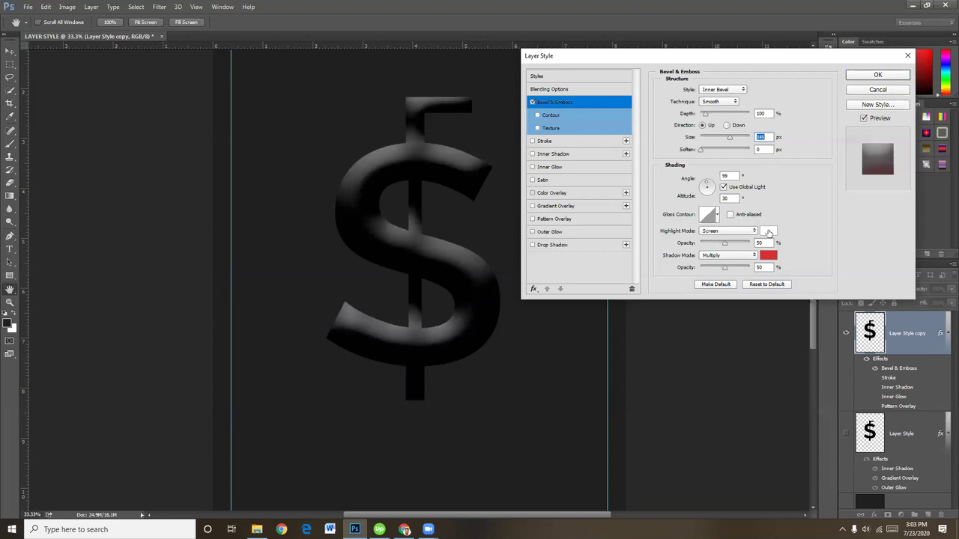
{"action": "left_click", "coordinate": [769, 235]}
{"action": "mouse_move", "coordinate": [710, 179]}
{"action": "left_mouse_down"}
{"action": "mouse_move", "coordinate": [759, 164]}
{"action": "mouse_move", "coordinate": [762, 208]}
{"action": "left_mouse_up"}
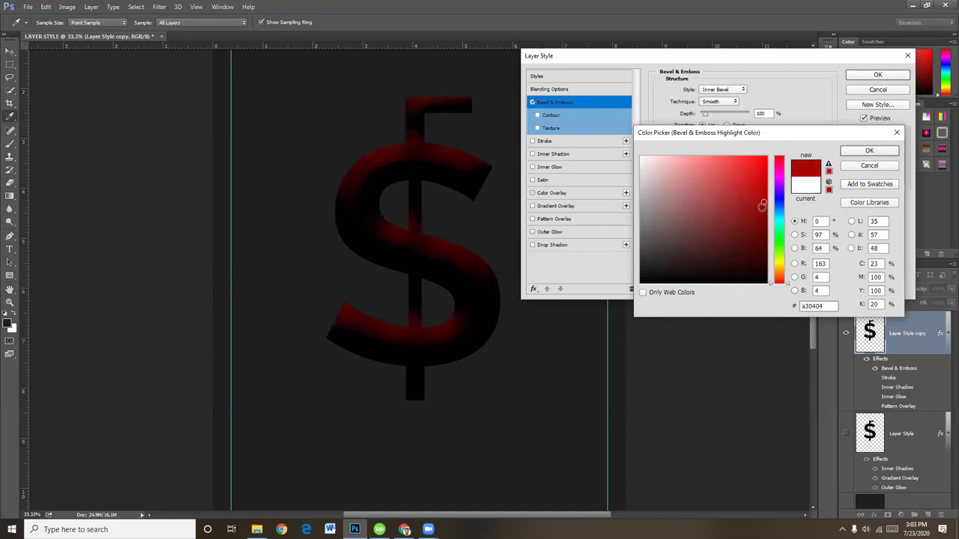
{"action": "left_click", "coordinate": [867, 153]}
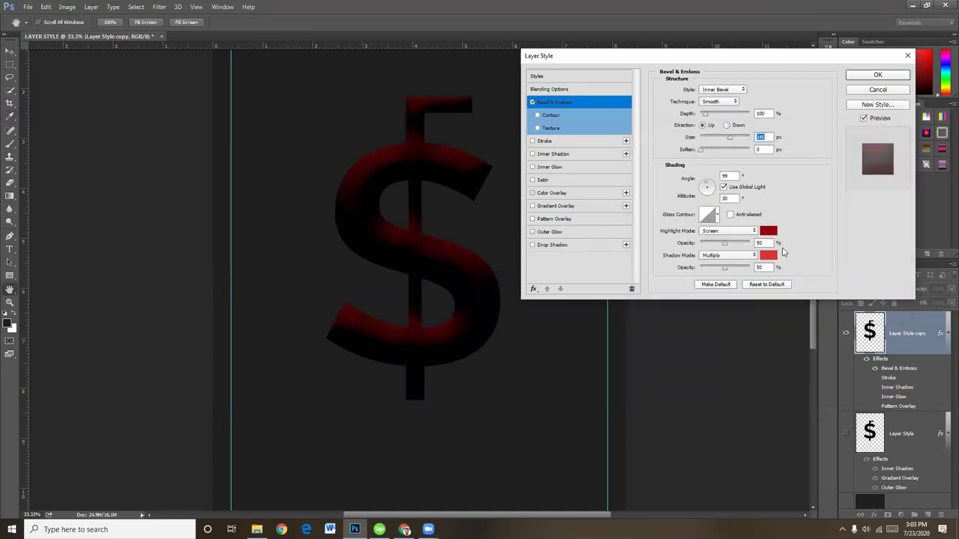
Add a dark red (650606) Color Overlay to the dollar sign and apply the layer style.
{"action": "left_click", "coordinate": [552, 194]}
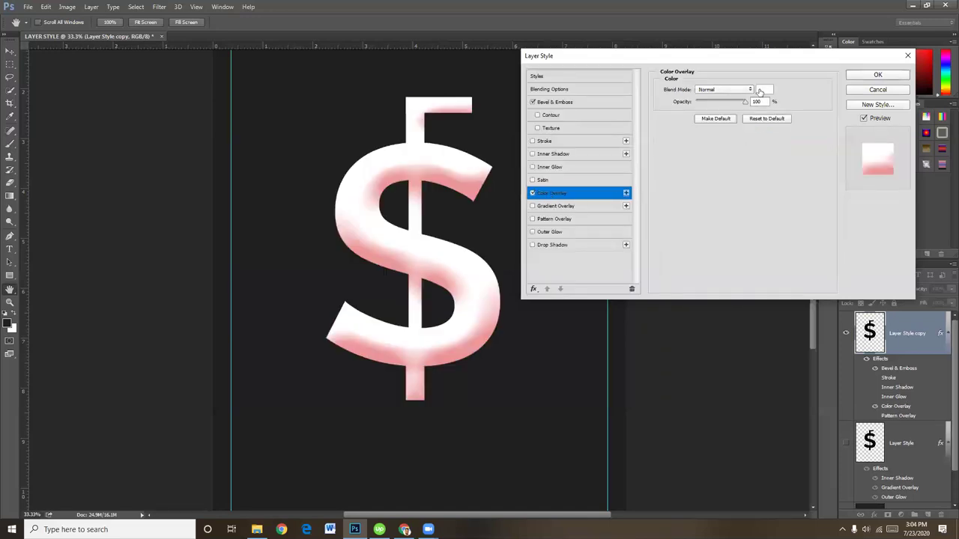
{"action": "left_click", "coordinate": [763, 91]}
{"action": "left_click_drag", "start_coordinate": [732, 184], "coordinate": [760, 231]}
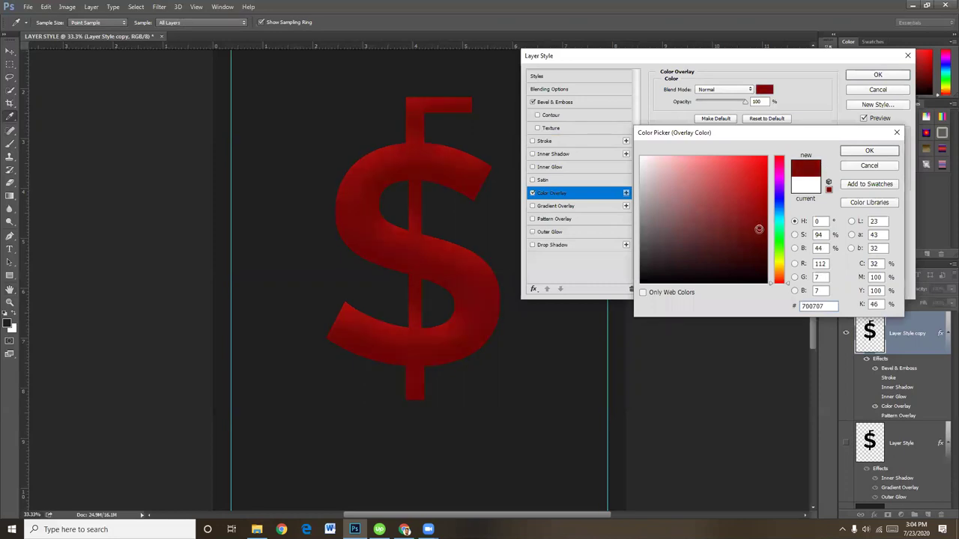
{"action": "left_click", "coordinate": [885, 155]}
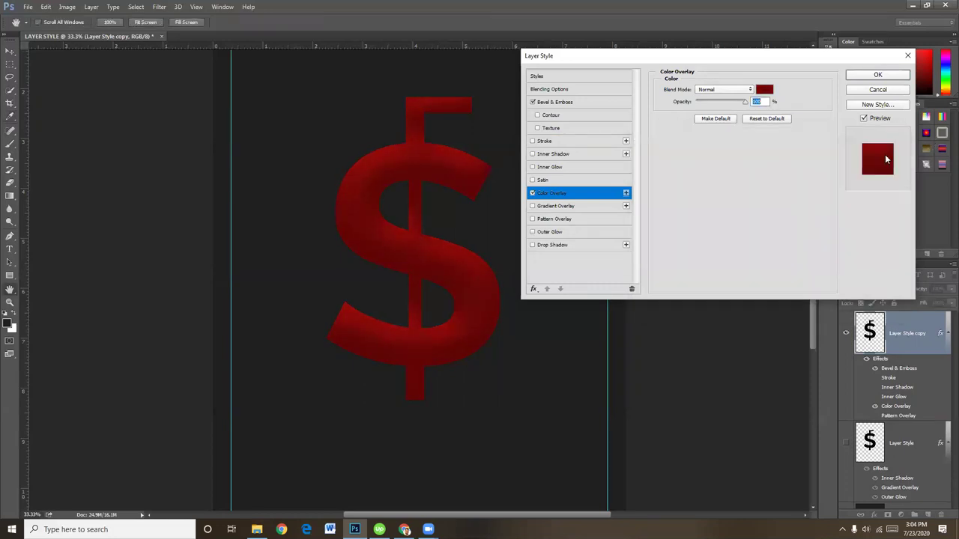
{"action": "left_click", "coordinate": [566, 103]}
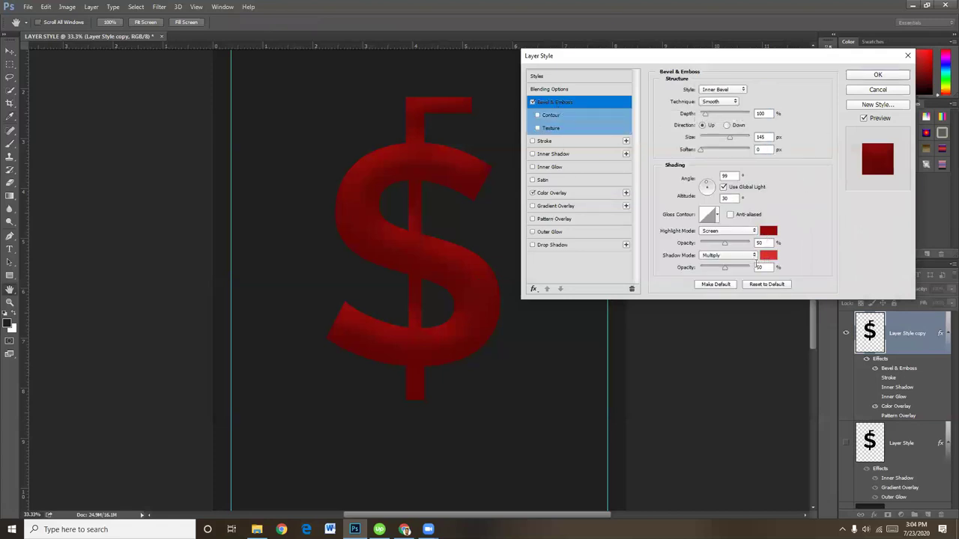
{"action": "left_click", "coordinate": [878, 74]}
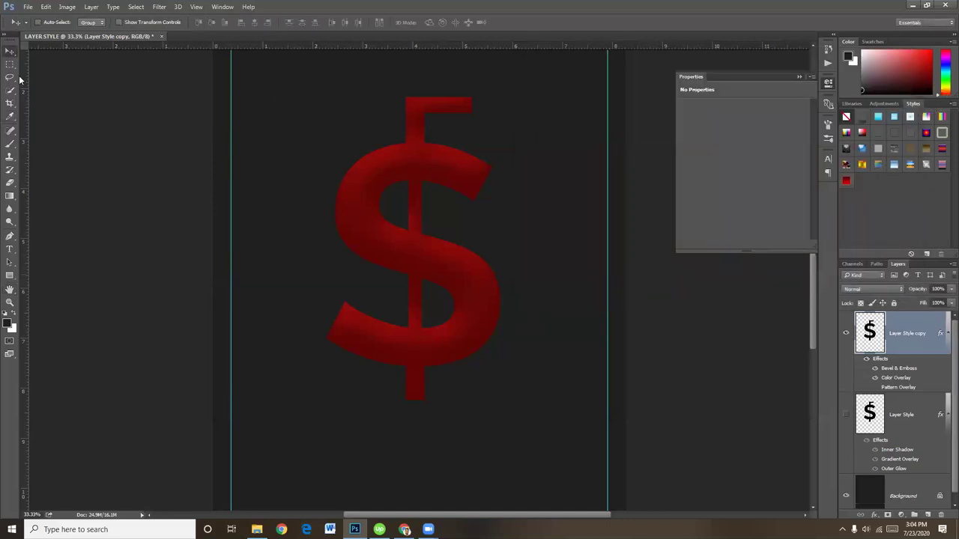
With the Elliptical Marquee, Shift-add small ellipses across the dollar sign's curves, stem and top bar.
{"action": "left_click_drag", "start_coordinate": [9, 70], "coordinate": [62, 73]}
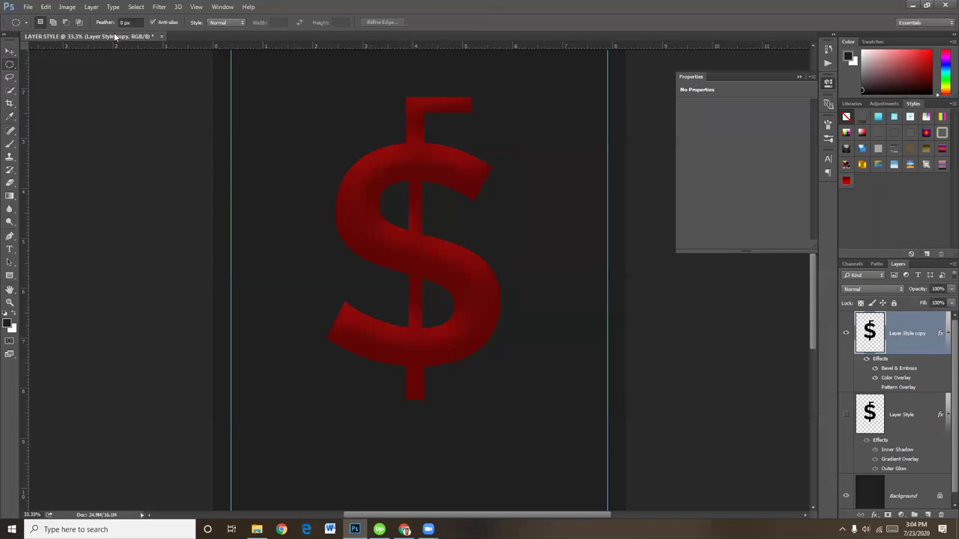
{"action": "left_click", "coordinate": [135, 21]}
{"action": "left_click_drag", "start_coordinate": [434, 150], "coordinate": [445, 162]}
{"action": "key", "text": "shift"}
{"action": "left_click_drag", "start_coordinate": [461, 163], "coordinate": [468, 174]}
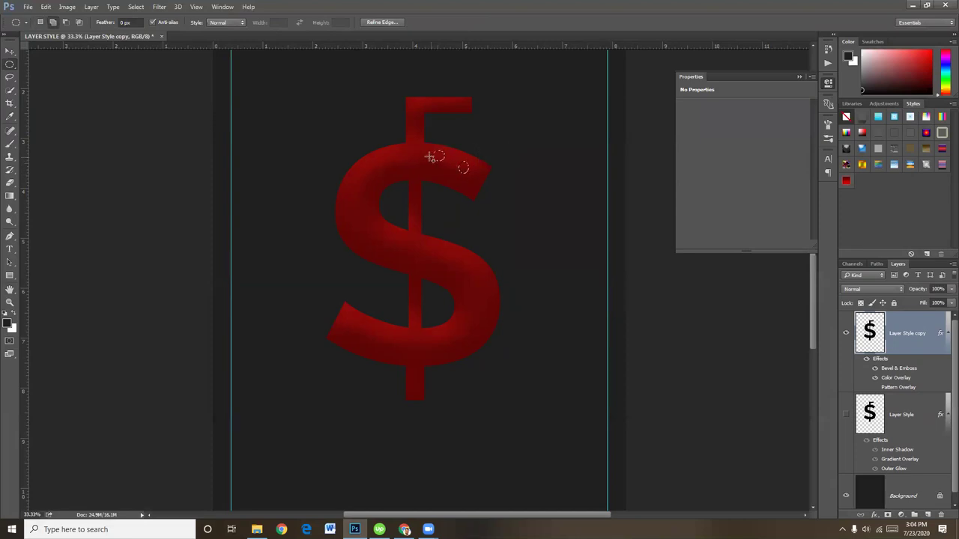
{"action": "mouse_move", "coordinate": [405, 150]}
{"action": "left_mouse_down"}
{"action": "mouse_move", "coordinate": [412, 164]}
{"action": "mouse_move", "coordinate": [359, 194]}
{"action": "mouse_move", "coordinate": [351, 229]}
{"action": "mouse_move", "coordinate": [369, 229]}
{"action": "mouse_move", "coordinate": [404, 257]}
{"action": "mouse_move", "coordinate": [424, 254]}
{"action": "mouse_move", "coordinate": [451, 267]}
{"action": "mouse_move", "coordinate": [439, 275]}
{"action": "mouse_move", "coordinate": [481, 285]}
{"action": "left_mouse_up"}
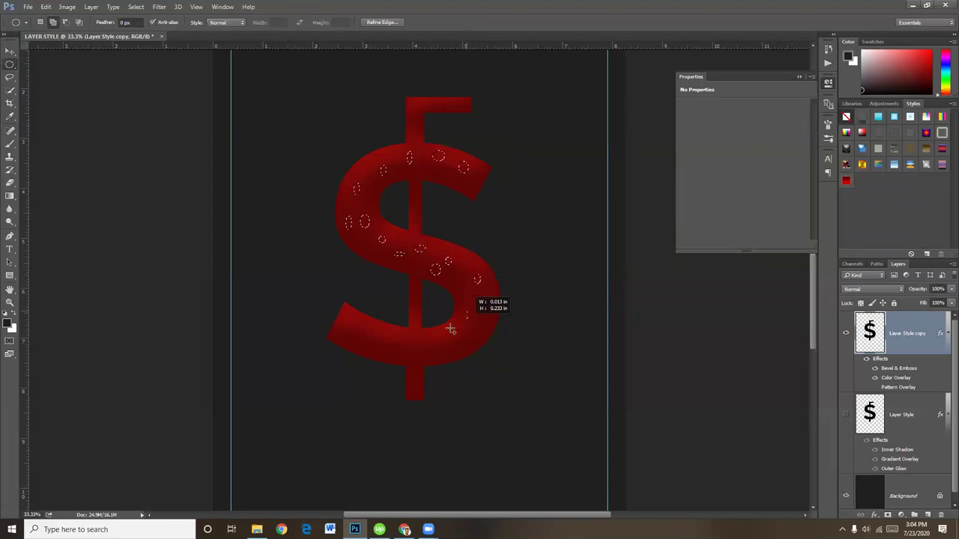
{"action": "mouse_move", "coordinate": [356, 321]}
{"action": "left_mouse_down"}
{"action": "mouse_move", "coordinate": [365, 343]}
{"action": "mouse_move", "coordinate": [417, 359]}
{"action": "mouse_move", "coordinate": [421, 384]}
{"action": "left_mouse_up"}
{"action": "mouse_move", "coordinate": [408, 110]}
{"action": "left_mouse_down"}
{"action": "mouse_move", "coordinate": [414, 127]}
{"action": "mouse_move", "coordinate": [443, 108]}
{"action": "left_mouse_up"}
{"action": "left_click_drag", "start_coordinate": [449, 177], "coordinate": [456, 181]}
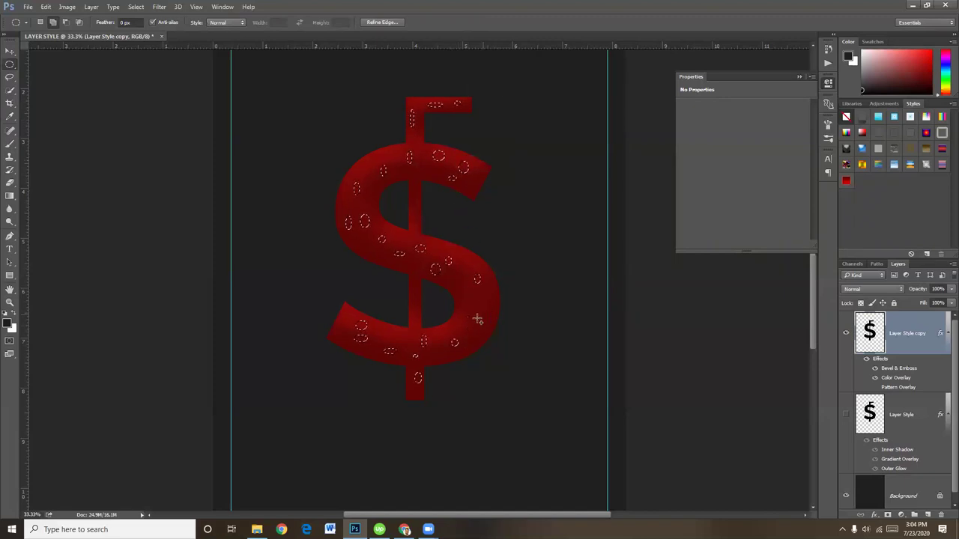
{"action": "left_click_drag", "start_coordinate": [470, 315], "coordinate": [480, 324]}
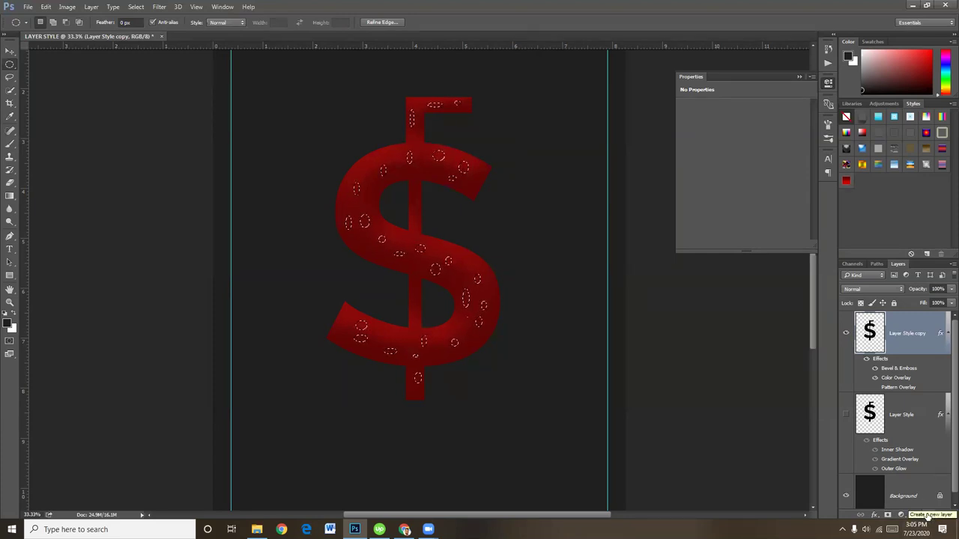
Create a new Layer 1 and set the foreground colour to bright yellow ffe400.
{"action": "left_click", "coordinate": [926, 514]}
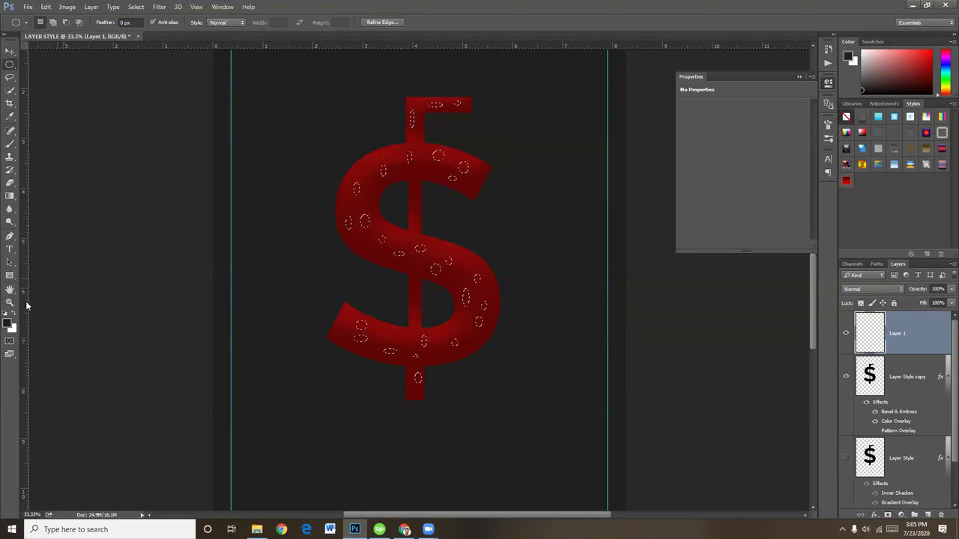
{"action": "left_click", "coordinate": [8, 324]}
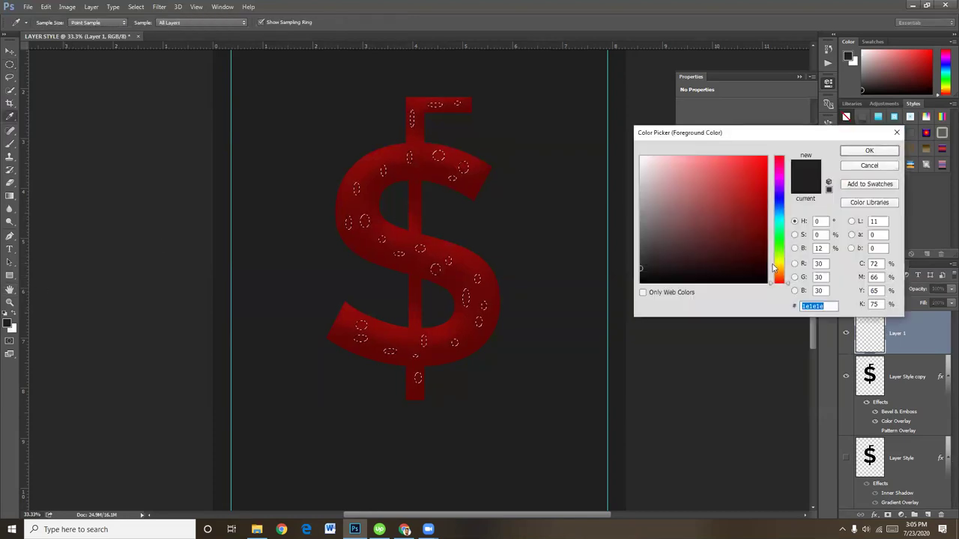
{"action": "left_click_drag", "start_coordinate": [774, 268], "coordinate": [784, 264]}
{"action": "left_click", "coordinate": [763, 172]}
{"action": "left_click_drag", "start_coordinate": [763, 172], "coordinate": [772, 153]}
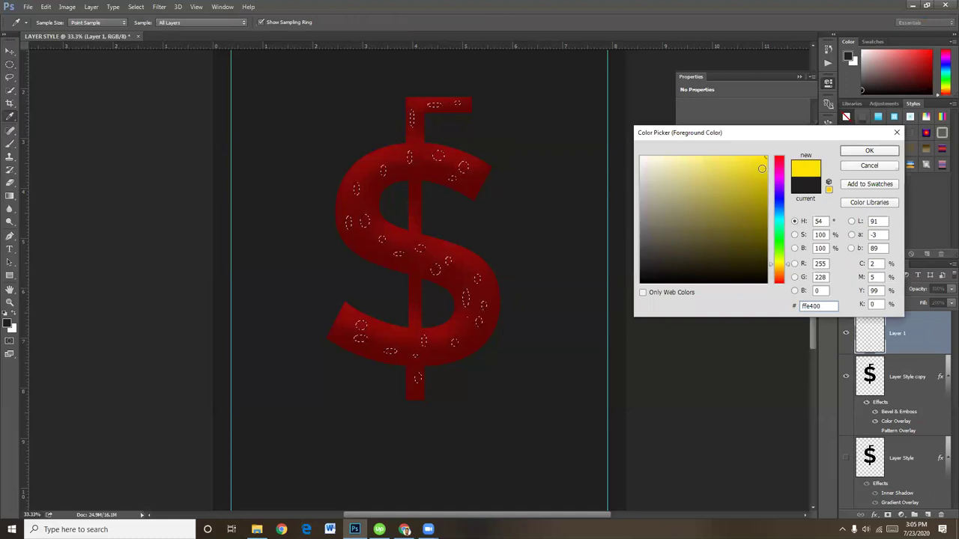
{"action": "left_click", "coordinate": [869, 152]}
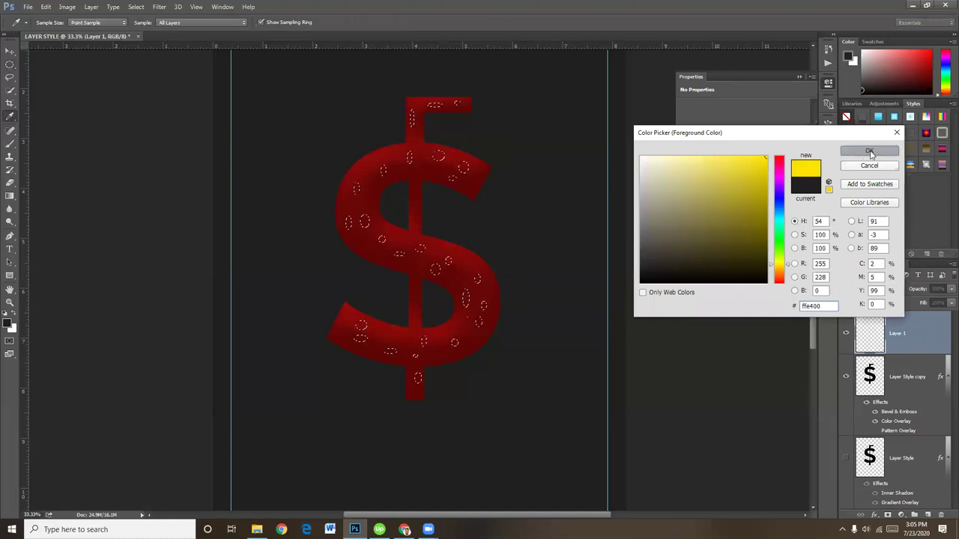
Fill the elliptical selections with yellow on Layer 1 and deselect.
{"action": "key", "text": "m"}
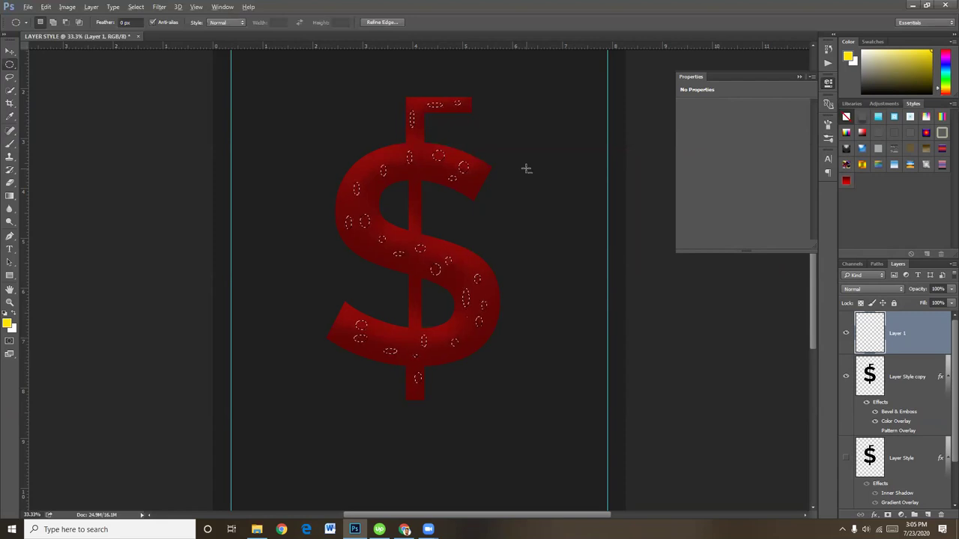
{"action": "key", "text": "alt+BackSpace"}
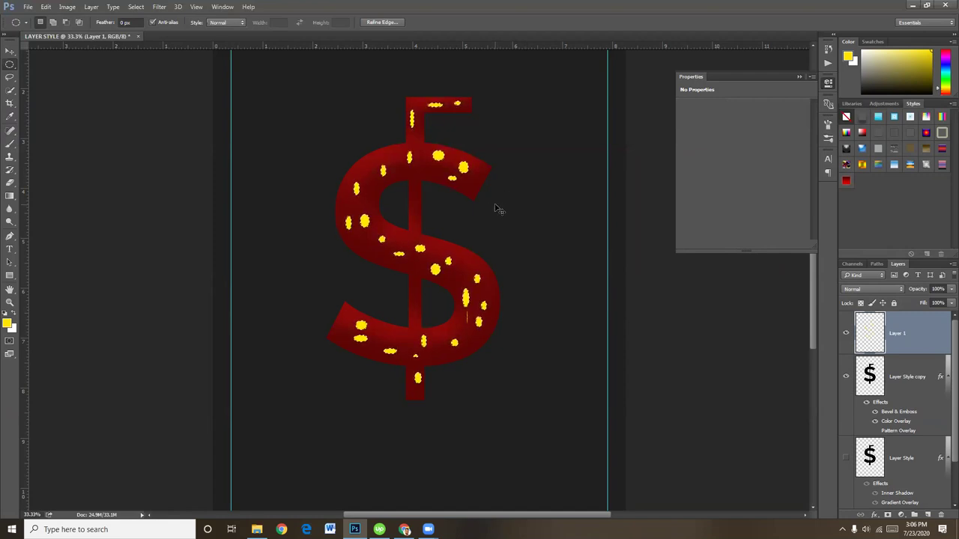
{"action": "left_click", "coordinate": [497, 208]}
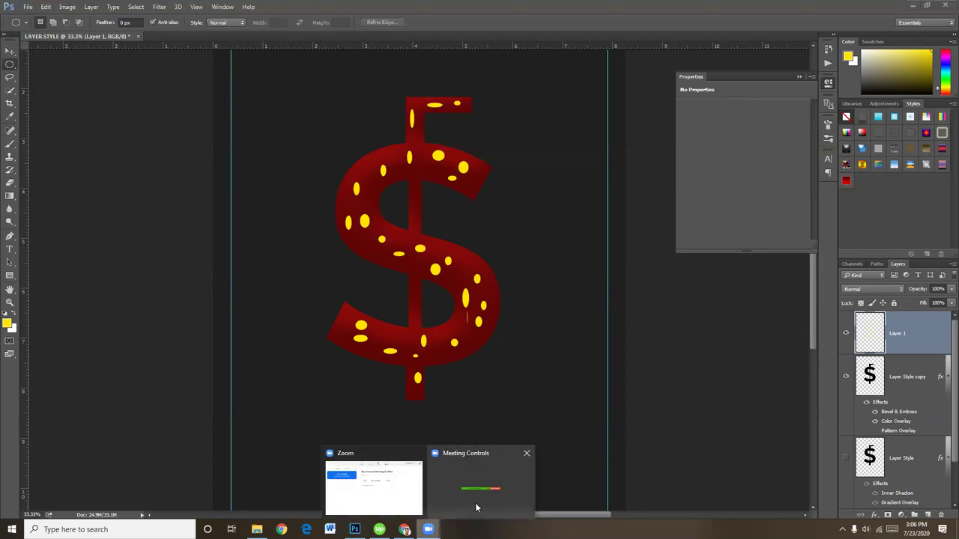
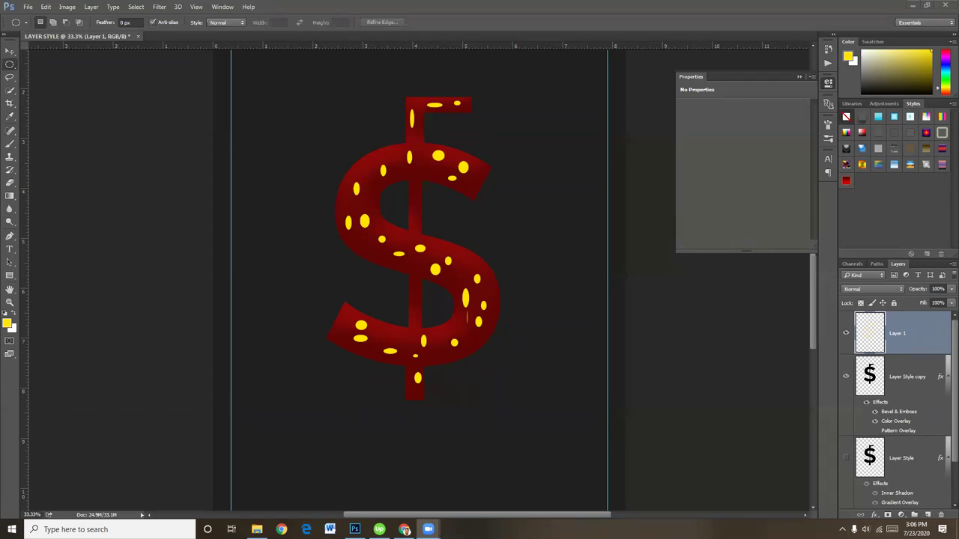
Add Bevel & Emboss to Layer 1 with a black highlight colour.
{"action": "double_click", "coordinate": [939, 337]}
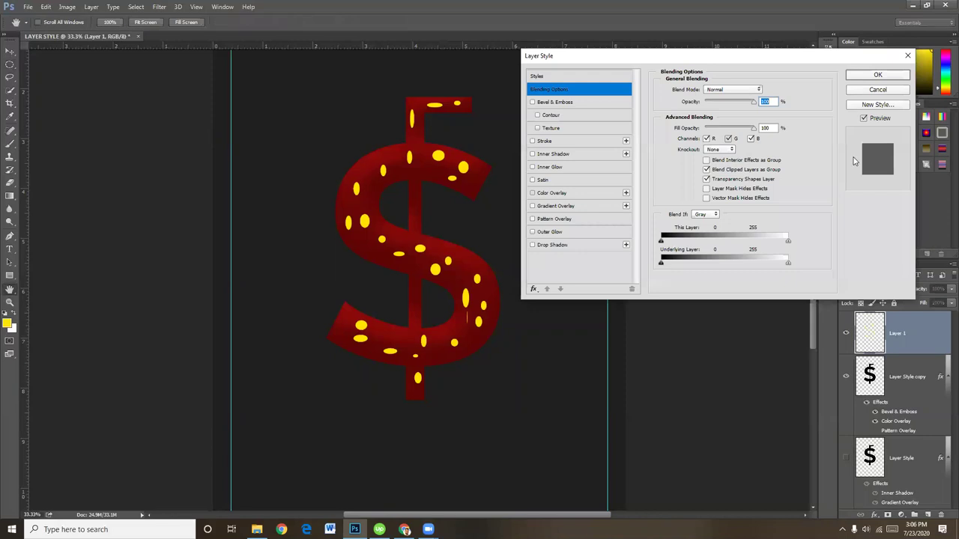
{"action": "left_click_drag", "start_coordinate": [609, 54], "coordinate": [623, 59]}
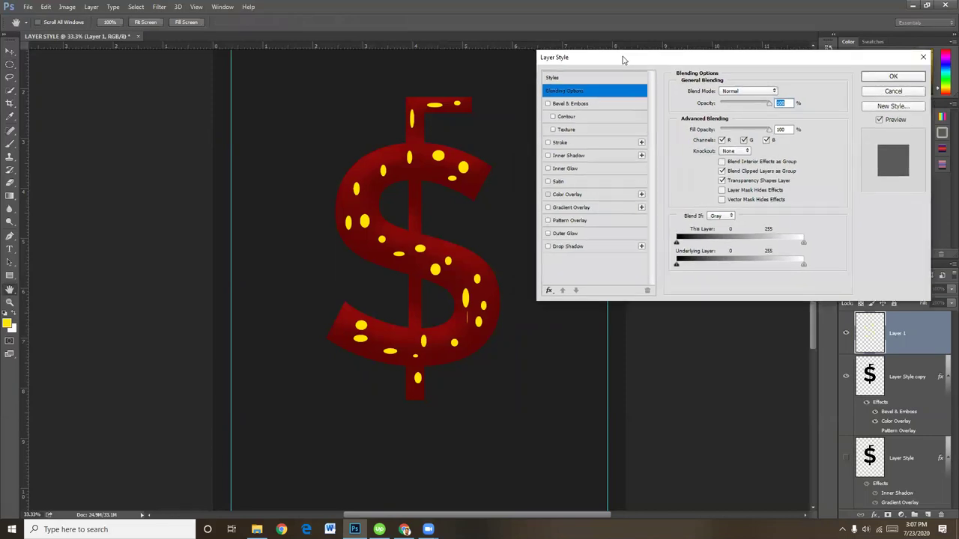
{"action": "left_click", "coordinate": [584, 105]}
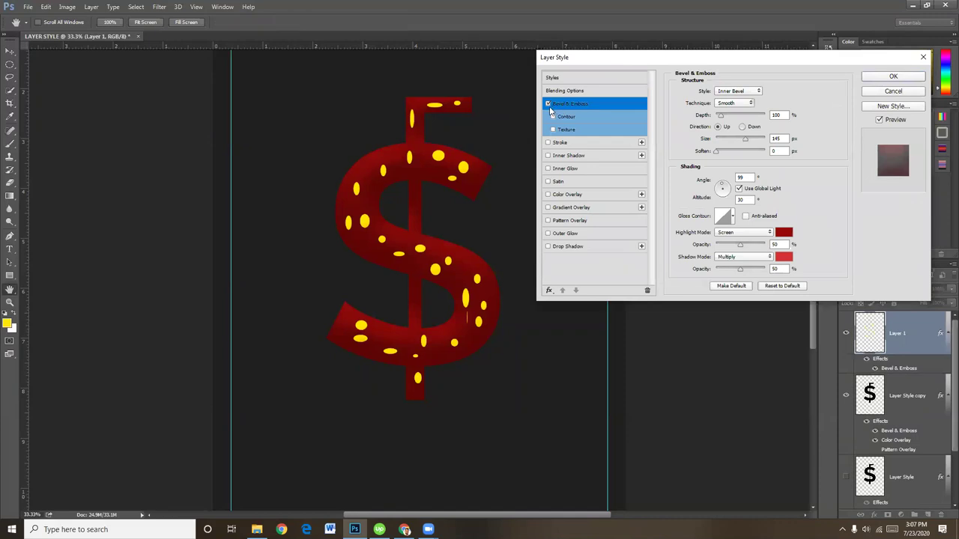
{"action": "left_click", "coordinate": [549, 104]}
{"action": "left_click", "coordinate": [549, 104]}
{"action": "left_click", "coordinate": [784, 233]}
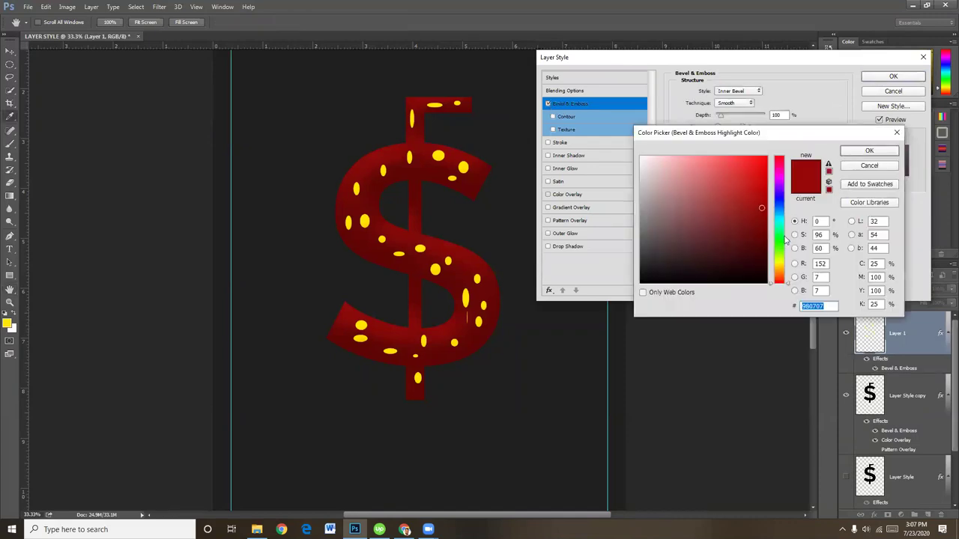
{"action": "left_click_drag", "start_coordinate": [684, 260], "coordinate": [649, 279]}
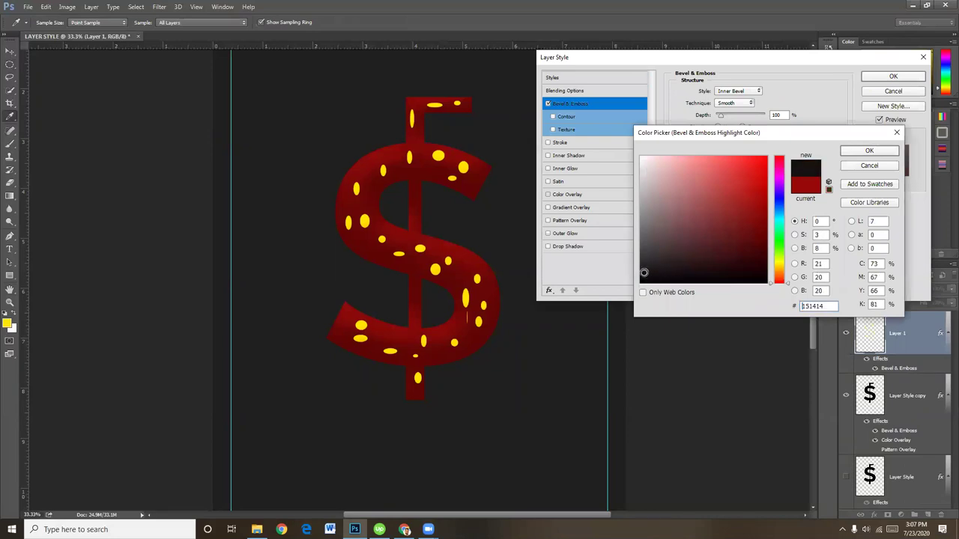
{"action": "left_click", "coordinate": [869, 151]}
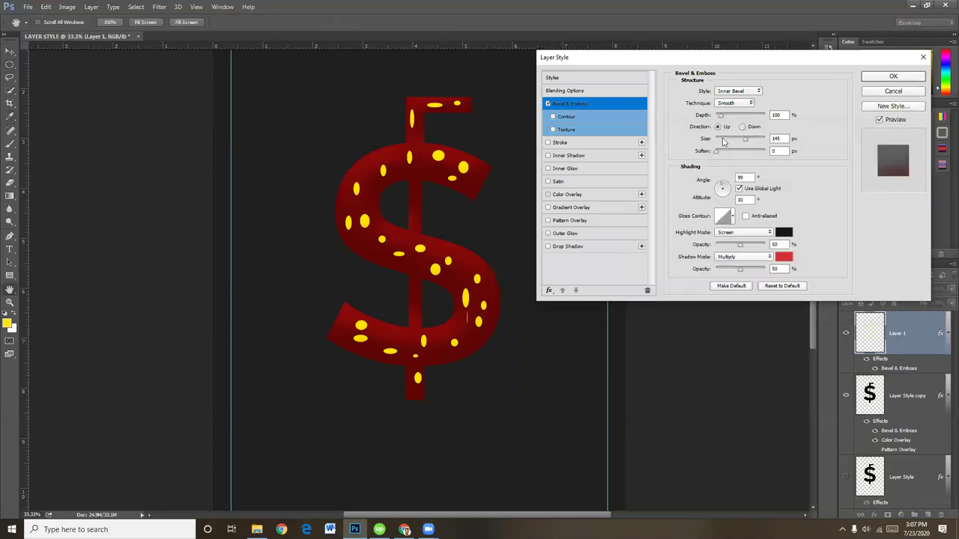
Set the bevel to Emboss style, Smooth technique, Down direction and 174% depth.
{"action": "left_click_drag", "start_coordinate": [719, 116], "coordinate": [735, 116]}
{"action": "left_click", "coordinate": [739, 103]}
{"action": "left_click", "coordinate": [731, 119]}
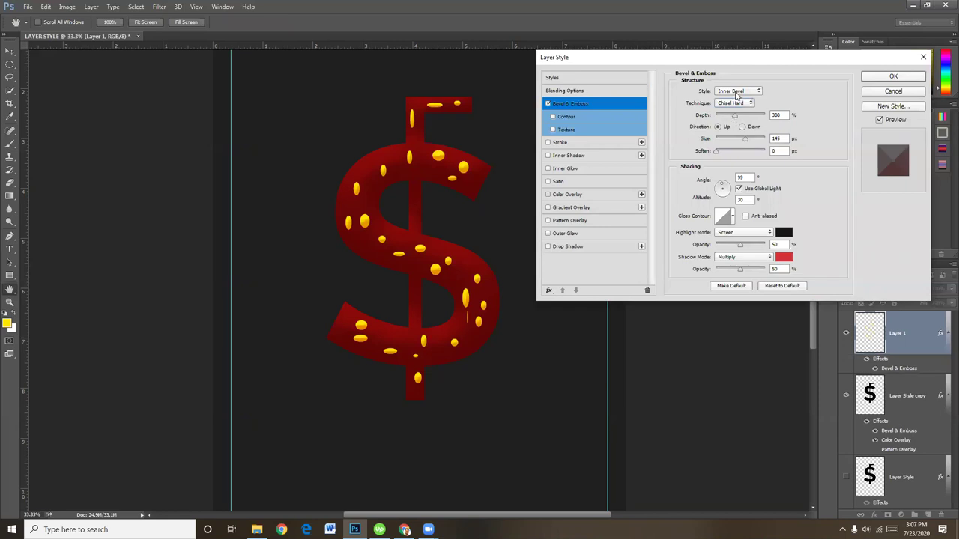
{"action": "left_click", "coordinate": [737, 93]}
{"action": "left_click", "coordinate": [731, 112]}
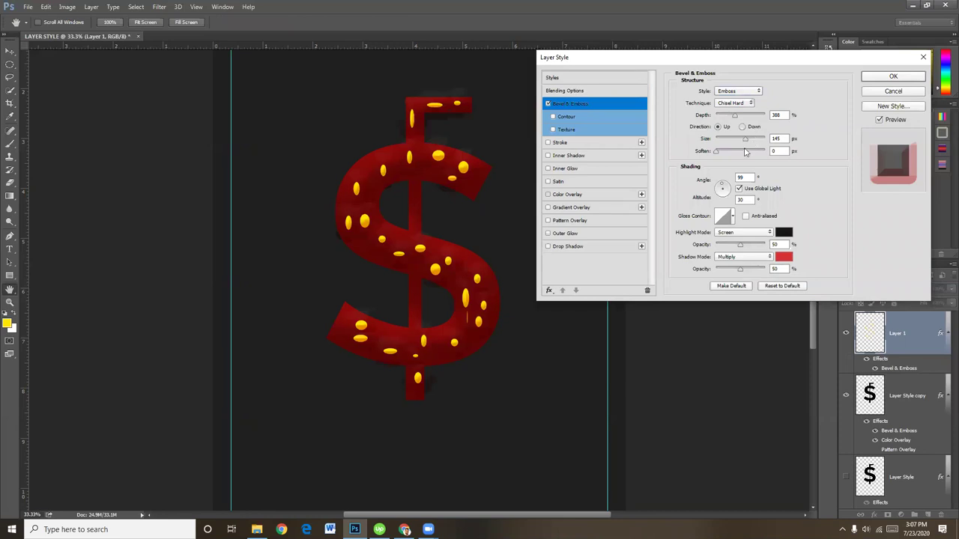
{"action": "left_click_drag", "start_coordinate": [744, 140], "coordinate": [726, 138]}
{"action": "left_click_drag", "start_coordinate": [716, 153], "coordinate": [729, 151]}
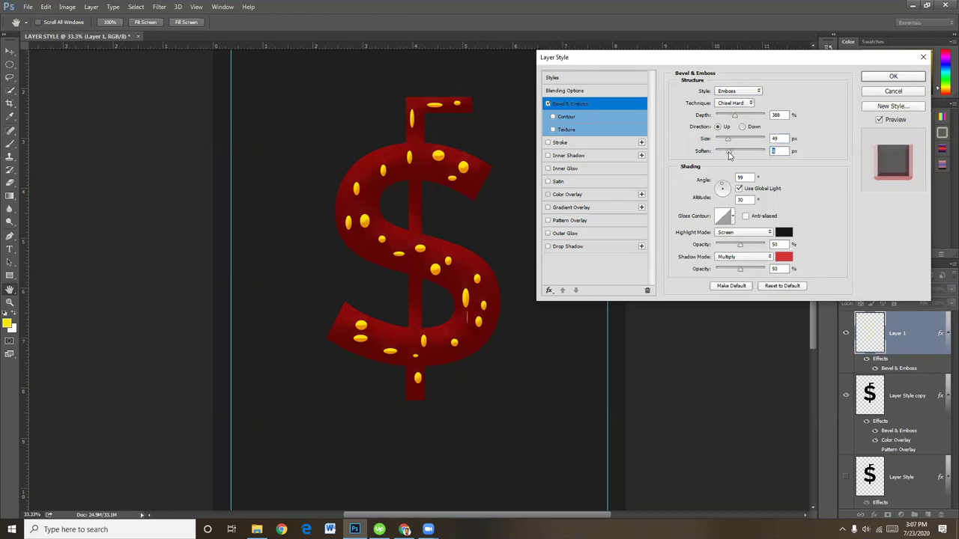
{"action": "left_click", "coordinate": [748, 103]}
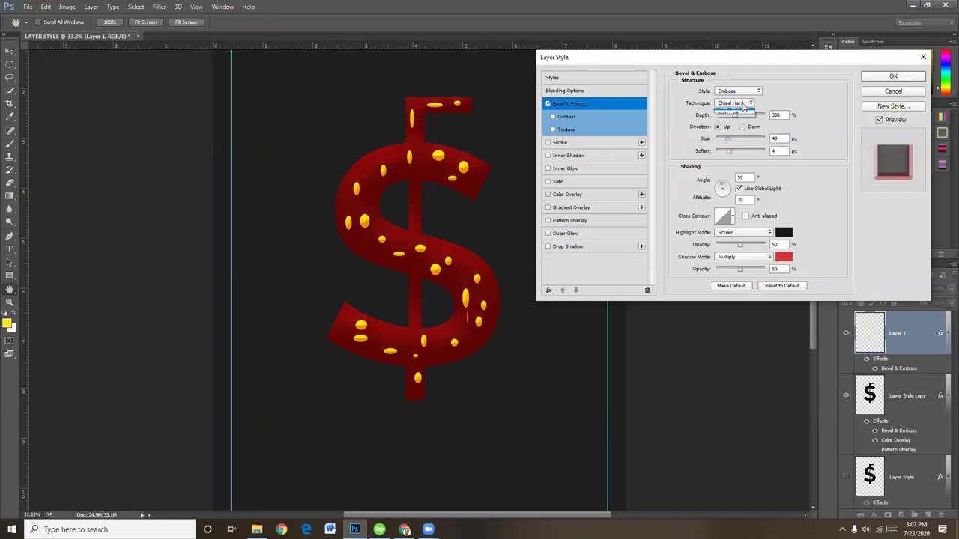
{"action": "left_click", "coordinate": [738, 113]}
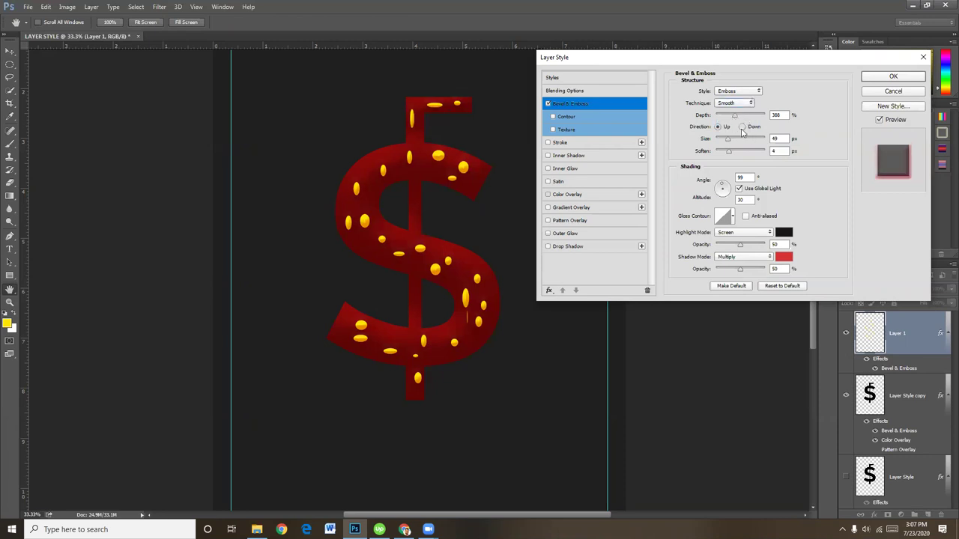
{"action": "left_click", "coordinate": [742, 127]}
{"action": "left_click", "coordinate": [737, 116]}
{"action": "mouse_move", "coordinate": [737, 116]}
{"action": "left_mouse_down"}
{"action": "mouse_move", "coordinate": [724, 117]}
{"action": "mouse_move", "coordinate": [737, 144]}
{"action": "mouse_move", "coordinate": [725, 153]}
{"action": "left_mouse_up"}
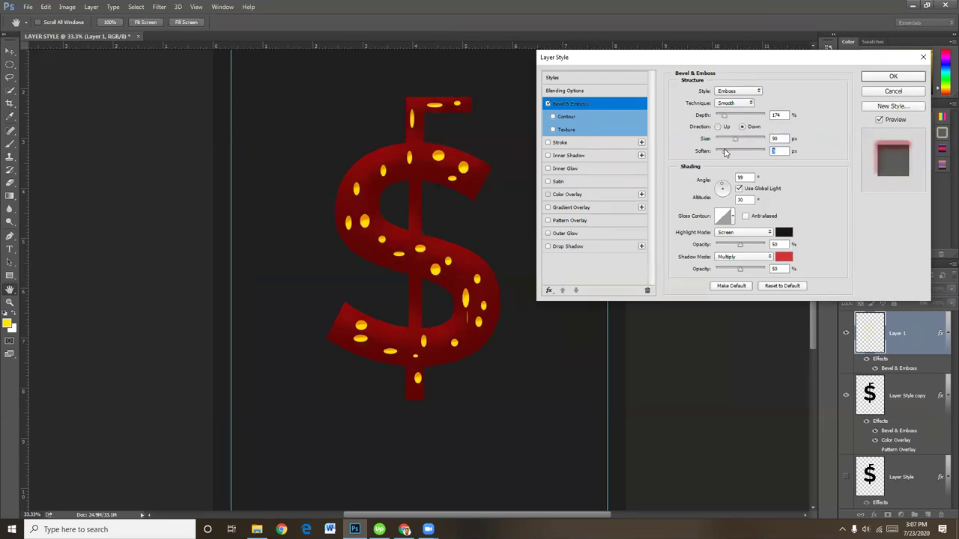
Set the emboss shadow colour to dark red.
{"action": "left_click", "coordinate": [789, 259]}
{"action": "left_click", "coordinate": [742, 259]}
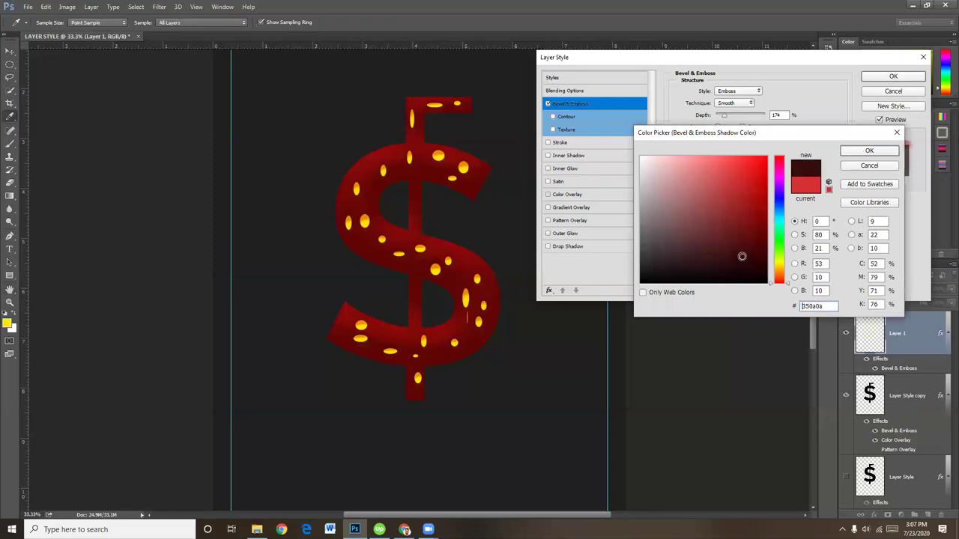
{"action": "left_click_drag", "start_coordinate": [743, 259], "coordinate": [755, 256]}
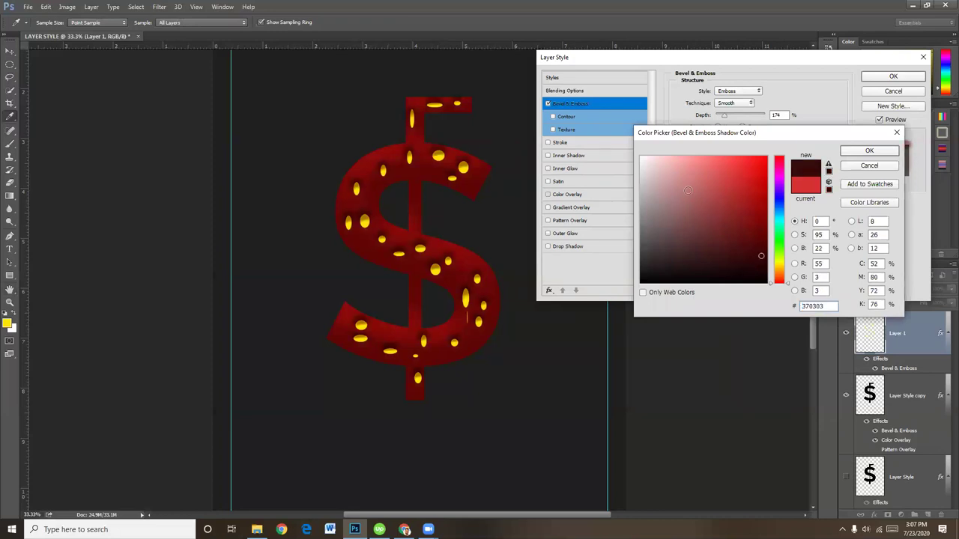
{"action": "left_click", "coordinate": [663, 174]}
{"action": "left_click_drag", "start_coordinate": [756, 246], "coordinate": [762, 256]}
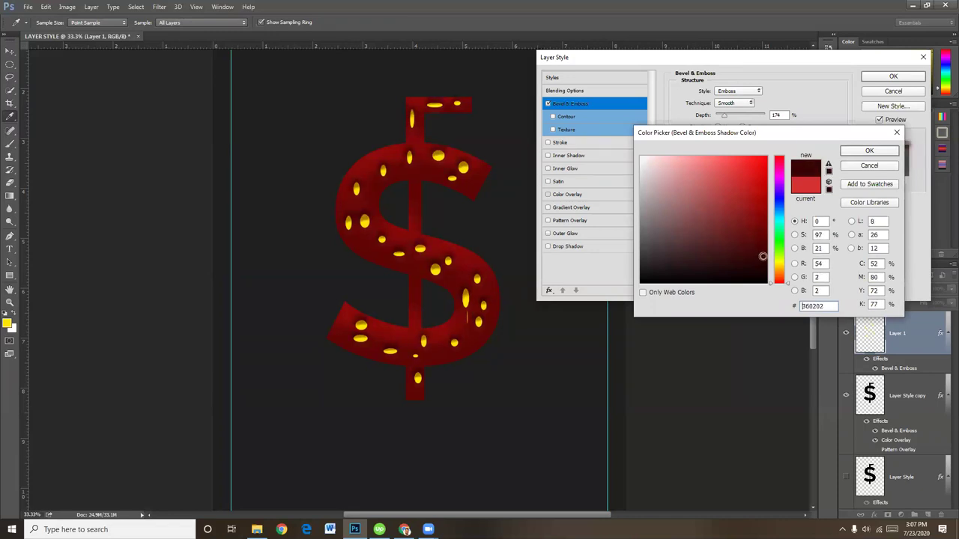
{"action": "left_click", "coordinate": [867, 152]}
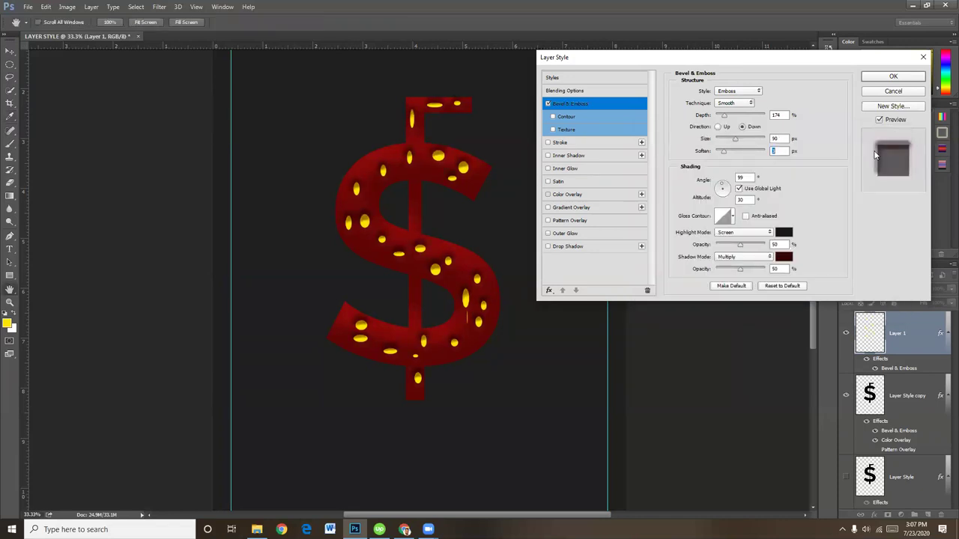
Set the emboss size to 10 px and depth to 531%.
{"action": "left_click", "coordinate": [734, 270]}
{"action": "left_click", "coordinate": [733, 143]}
{"action": "left_click_drag", "start_coordinate": [733, 142], "coordinate": [721, 146]}
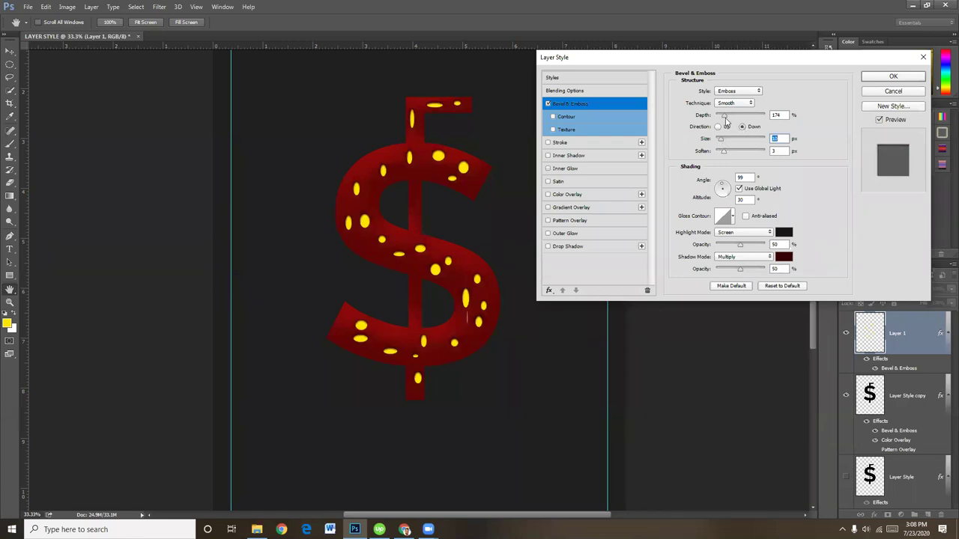
{"action": "left_click", "coordinate": [725, 116]}
{"action": "left_click_drag", "start_coordinate": [724, 118], "coordinate": [738, 119]}
{"action": "left_click_drag", "start_coordinate": [738, 119], "coordinate": [742, 114]}
Switch the emboss technique to Chisel Soft.
{"action": "left_click", "coordinate": [738, 103]}
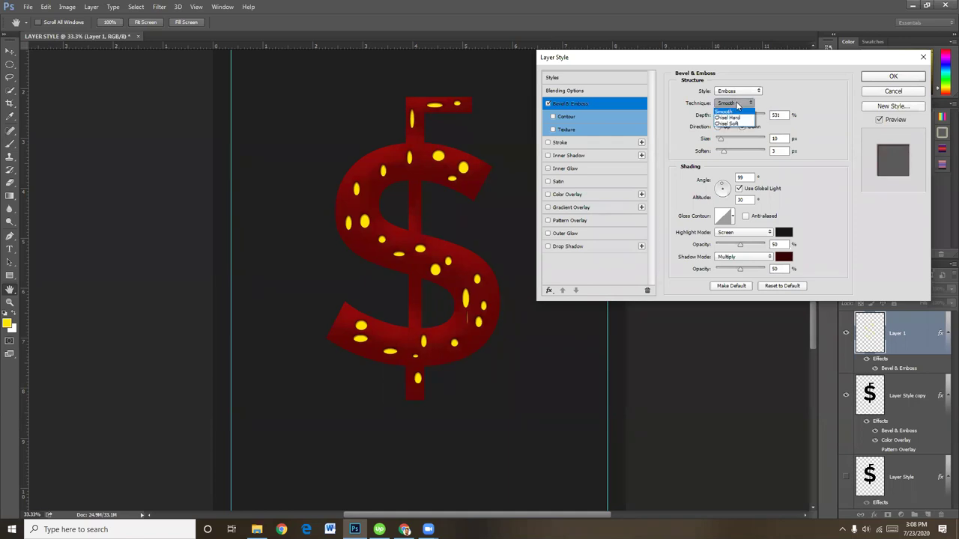
{"action": "left_click", "coordinate": [732, 117]}
{"action": "left_click", "coordinate": [730, 104]}
{"action": "left_click", "coordinate": [730, 114]}
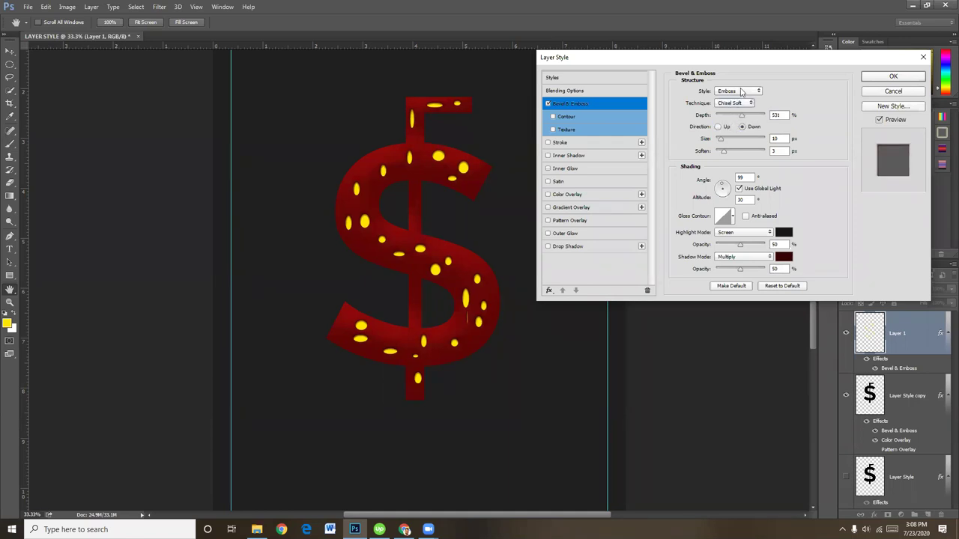
Try Inner Bevel, Pillow and Stroke Emboss styles, keep Emboss, and add a Color Overlay.
{"action": "left_click", "coordinate": [741, 91]}
{"action": "left_click", "coordinate": [733, 98]}
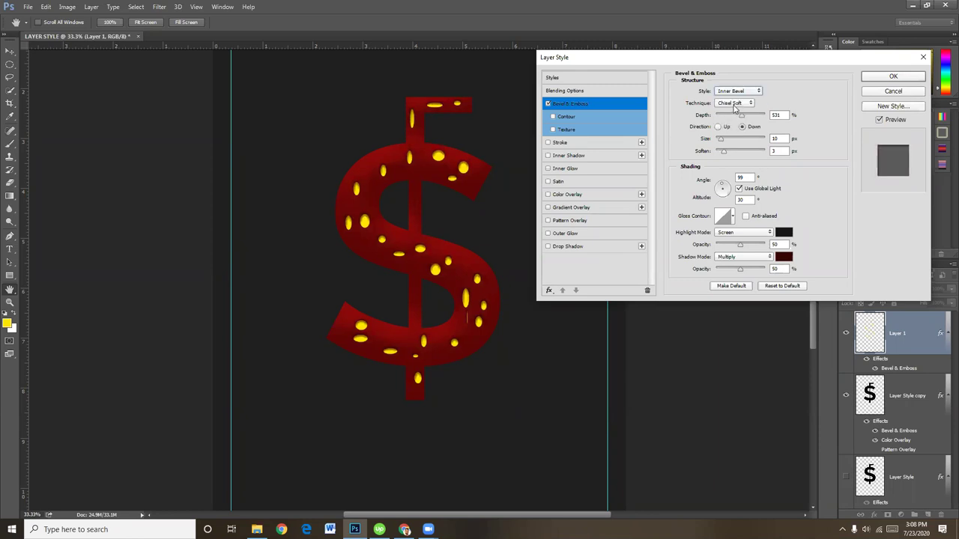
{"action": "left_click", "coordinate": [735, 92]}
{"action": "left_click", "coordinate": [730, 111]}
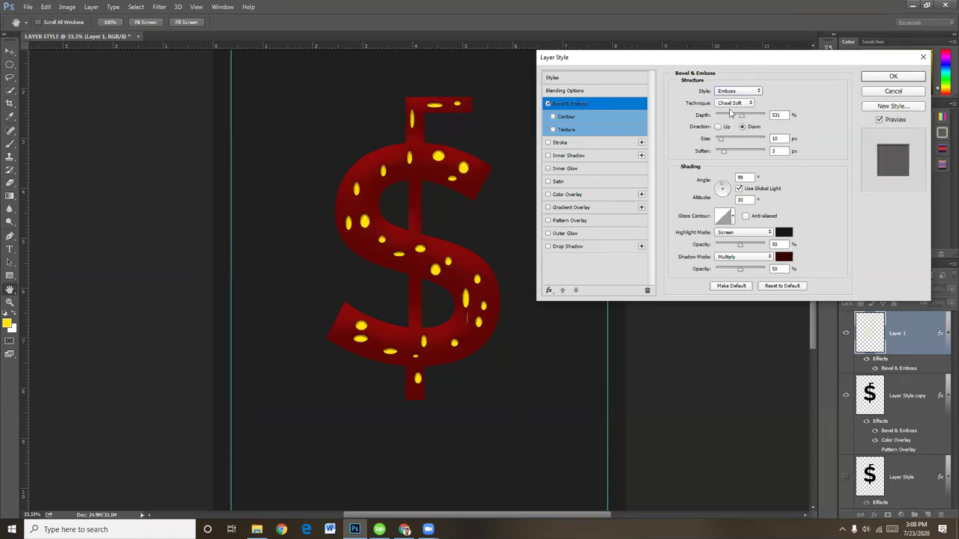
{"action": "left_click", "coordinate": [734, 93]}
{"action": "left_click", "coordinate": [732, 119]}
{"action": "left_click", "coordinate": [733, 92]}
{"action": "left_click", "coordinate": [731, 127]}
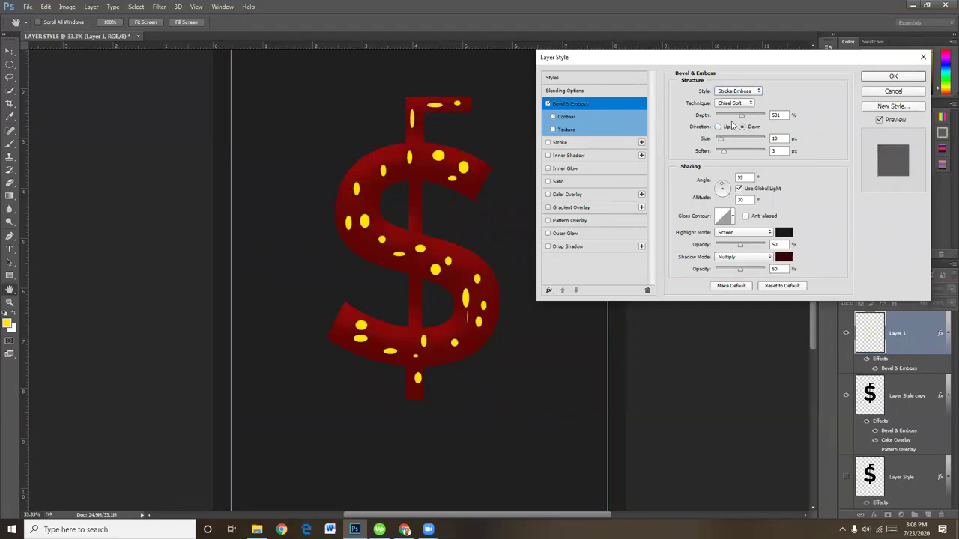
{"action": "left_click", "coordinate": [734, 91]}
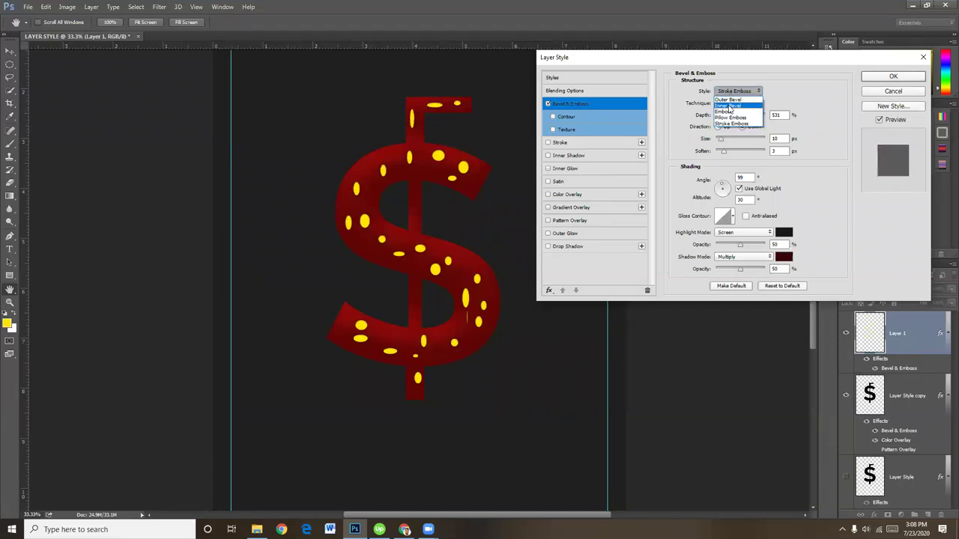
{"action": "left_click", "coordinate": [731, 104]}
{"action": "left_click", "coordinate": [734, 91]}
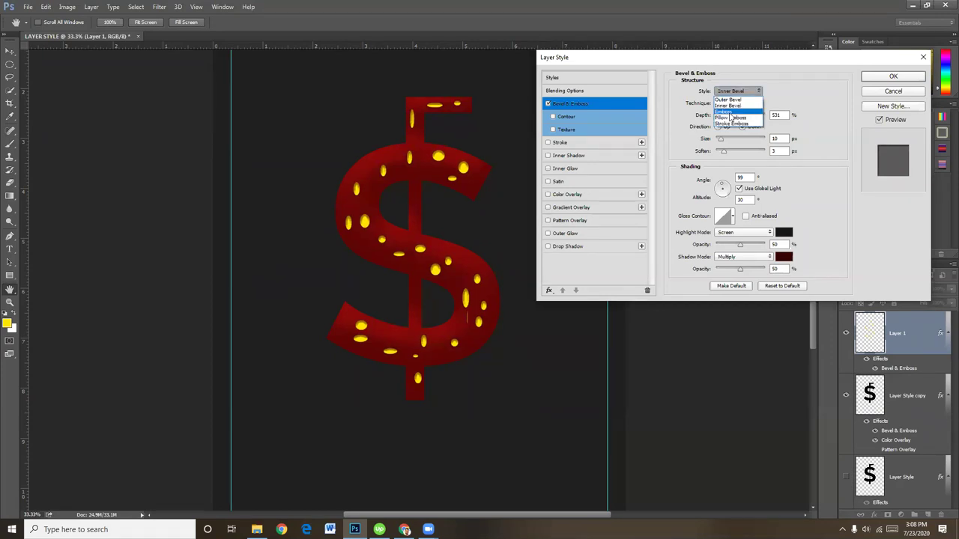
{"action": "left_click", "coordinate": [731, 112]}
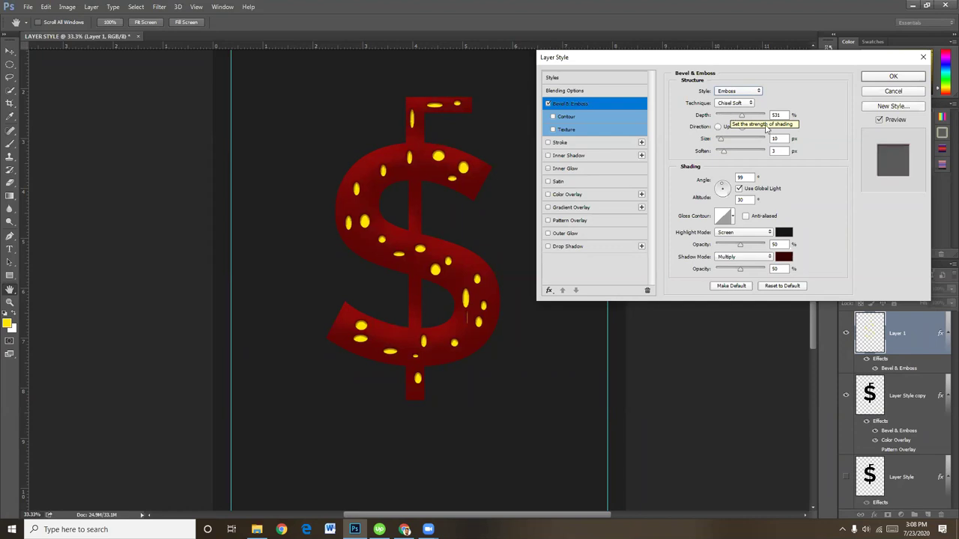
{"action": "left_click", "coordinate": [576, 197]}
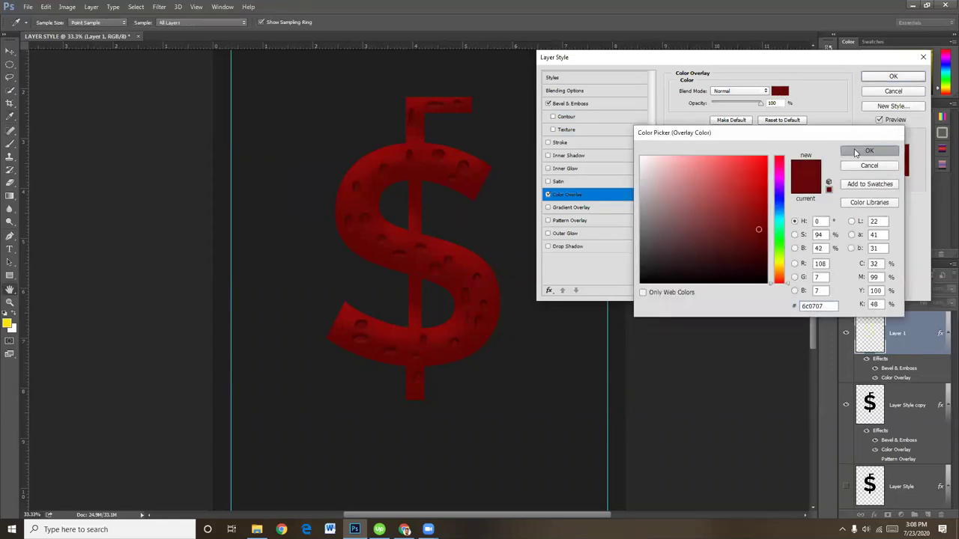
Set the Color Overlay to bright red b60c0c and close Layer Style.
{"action": "left_click", "coordinate": [857, 152]}
{"action": "left_click", "coordinate": [779, 91]}
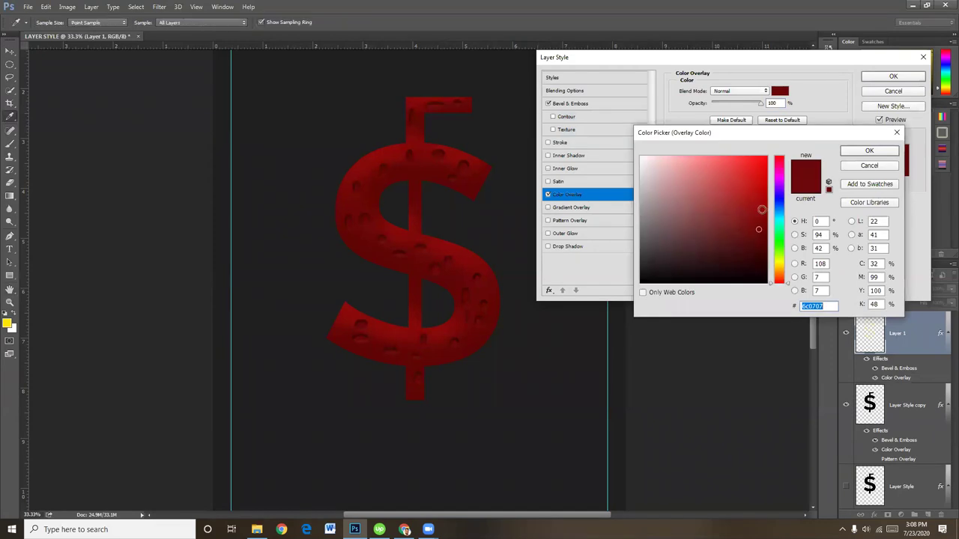
{"action": "left_click", "coordinate": [759, 196]}
{"action": "left_click_drag", "start_coordinate": [759, 197], "coordinate": [758, 193]}
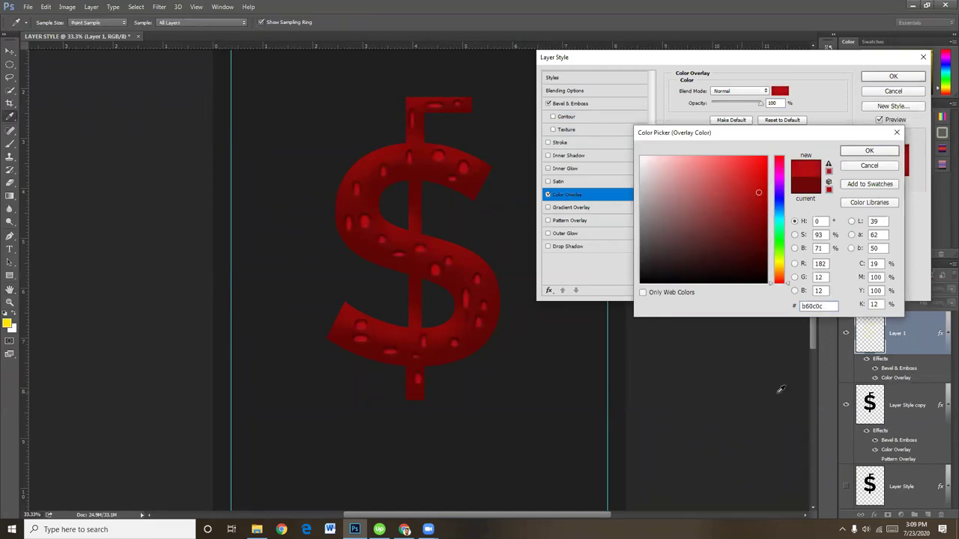
{"action": "left_click", "coordinate": [869, 152]}
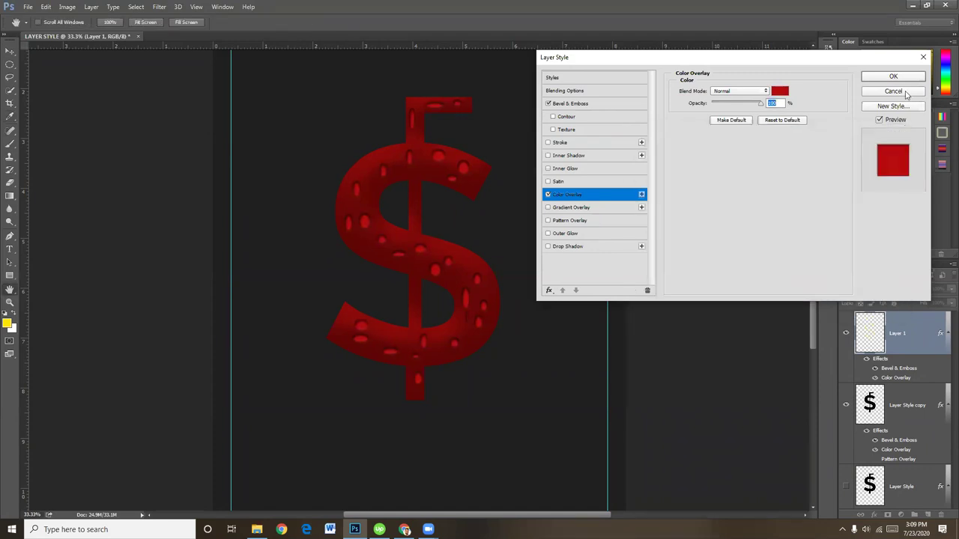
{"action": "left_click", "coordinate": [894, 76]}
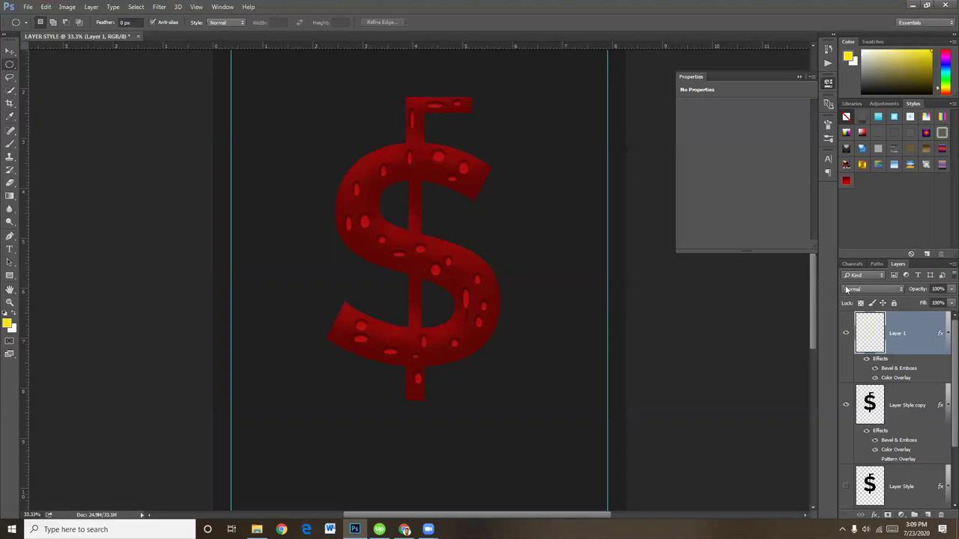
Apply the layer effects to the droplets layer and test moving it.
{"action": "left_click", "coordinate": [874, 515]}
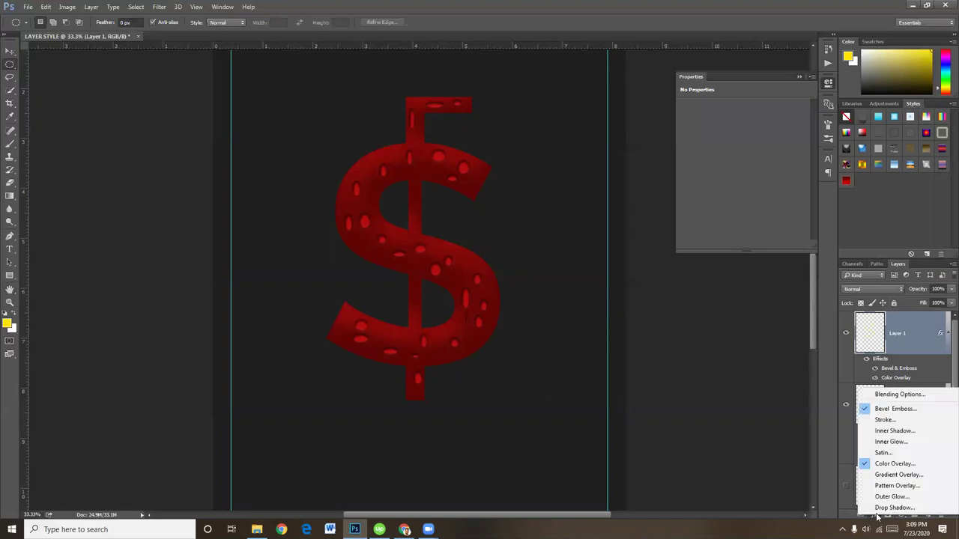
{"action": "left_click", "coordinate": [909, 398]}
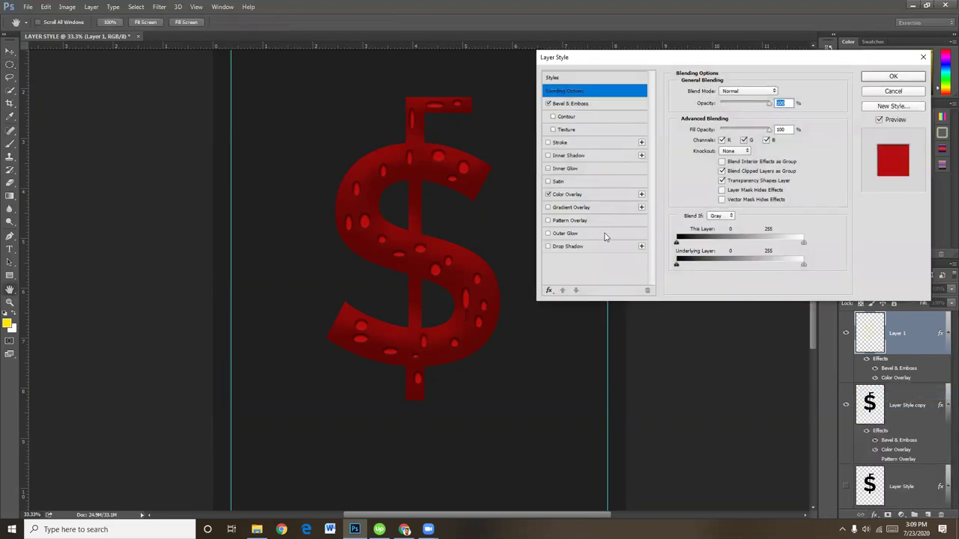
{"action": "left_click", "coordinate": [899, 77]}
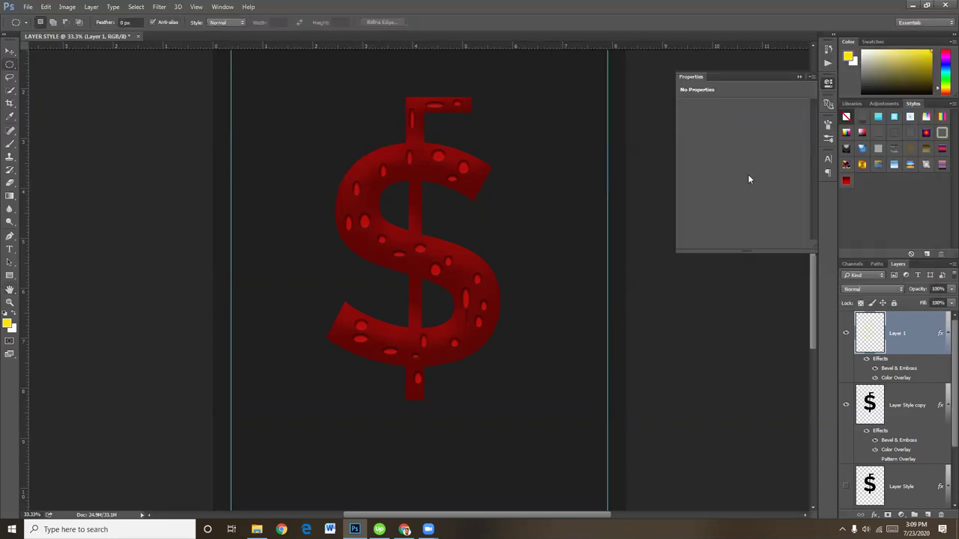
{"action": "left_click", "coordinate": [9, 51]}
{"action": "left_click_drag", "start_coordinate": [367, 214], "coordinate": [851, 369]}
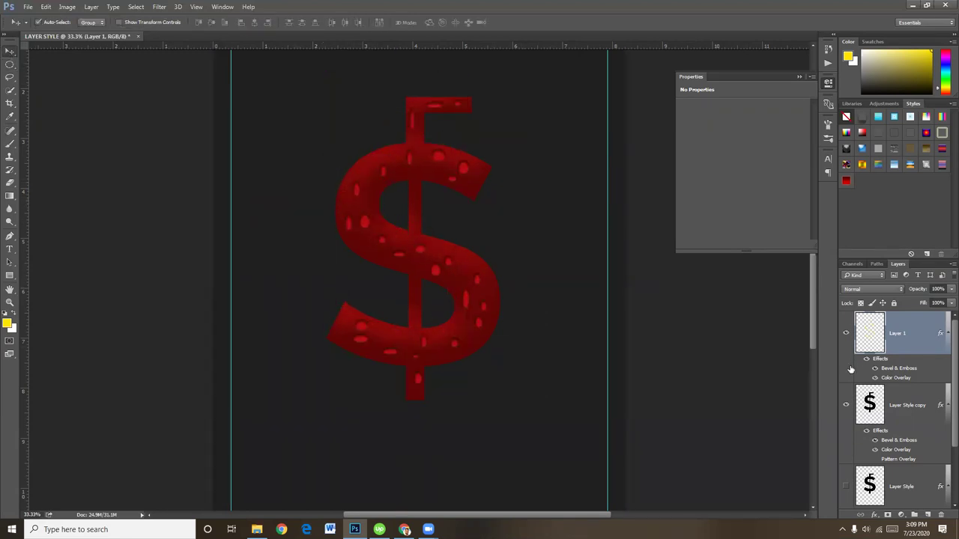
Group both dollar layers as Group 1, move it left, and show the glowing dollar shifted right.
{"action": "left_click", "coordinate": [918, 401], "text": "ctrl"}
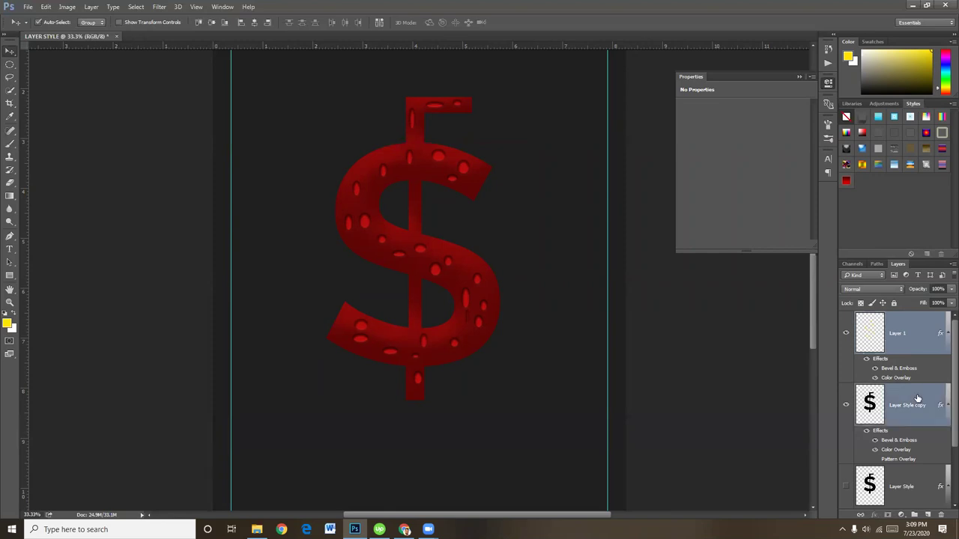
{"action": "key", "text": "ctrl+g"}
{"action": "left_click_drag", "start_coordinate": [457, 292], "coordinate": [361, 246]}
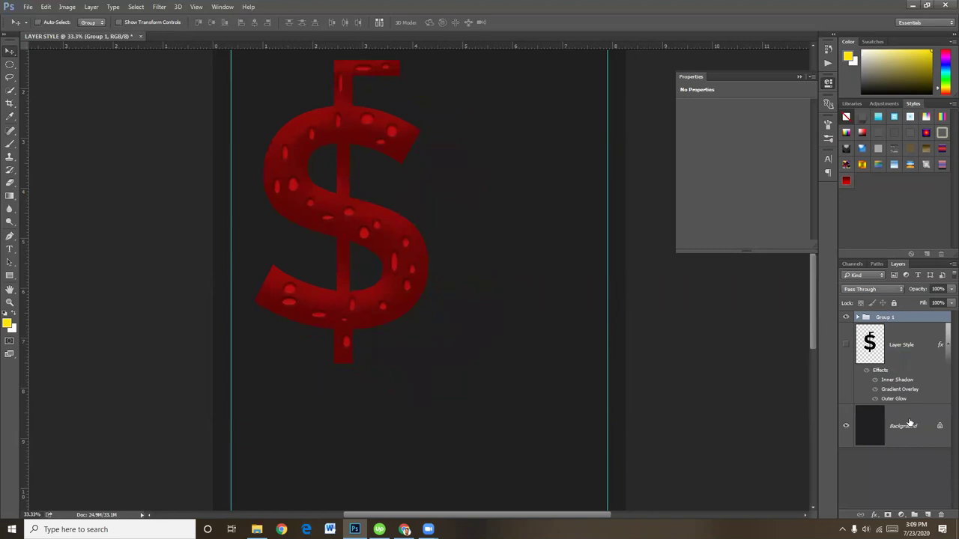
{"action": "left_click", "coordinate": [846, 343]}
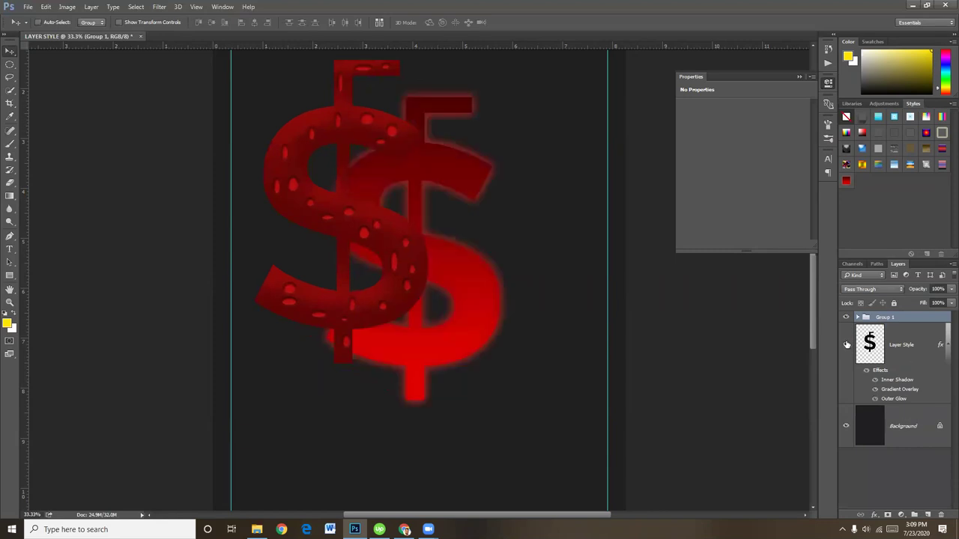
{"action": "left_click", "coordinate": [899, 346]}
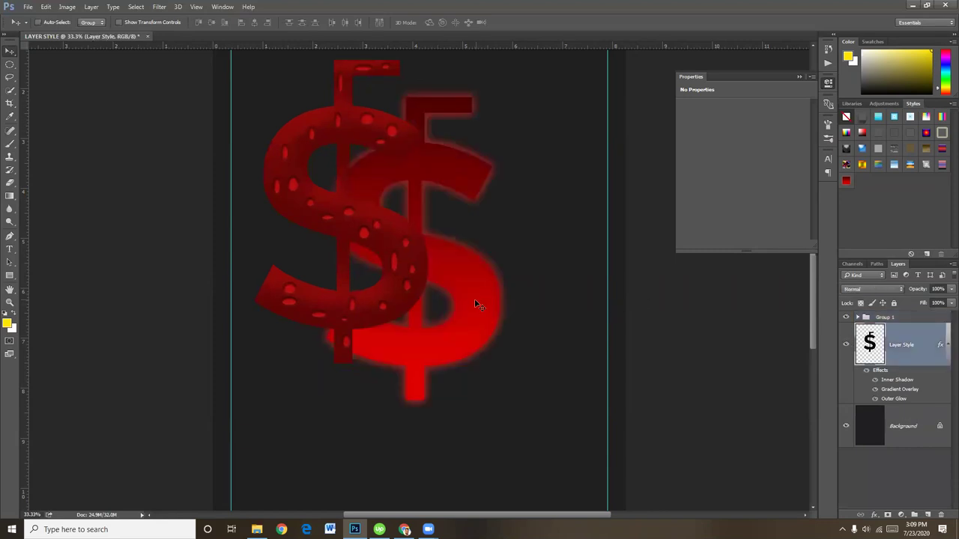
{"action": "left_click_drag", "start_coordinate": [475, 302], "coordinate": [550, 282]}
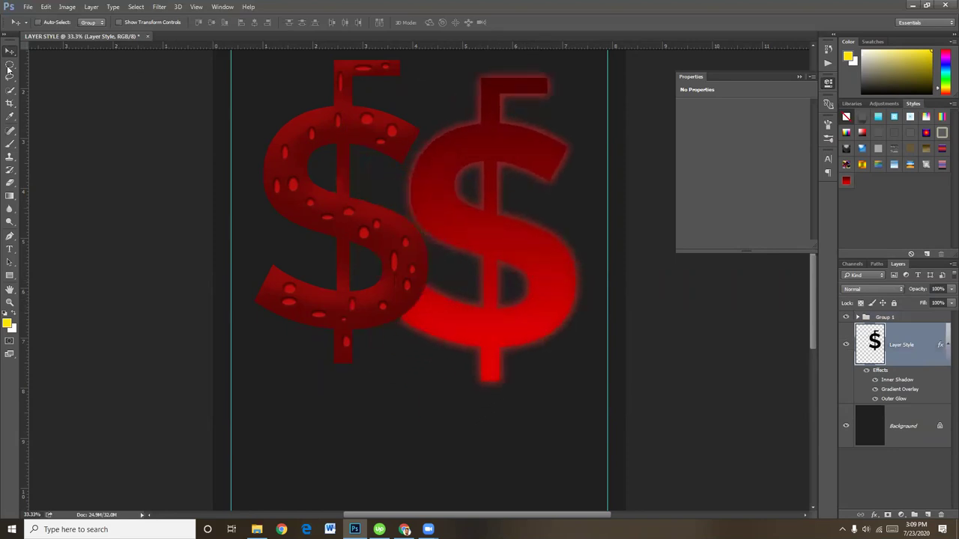
Create a new white 849.97 × 350.01 mm document.
{"action": "left_click", "coordinate": [28, 7]}
{"action": "left_click", "coordinate": [34, 16]}
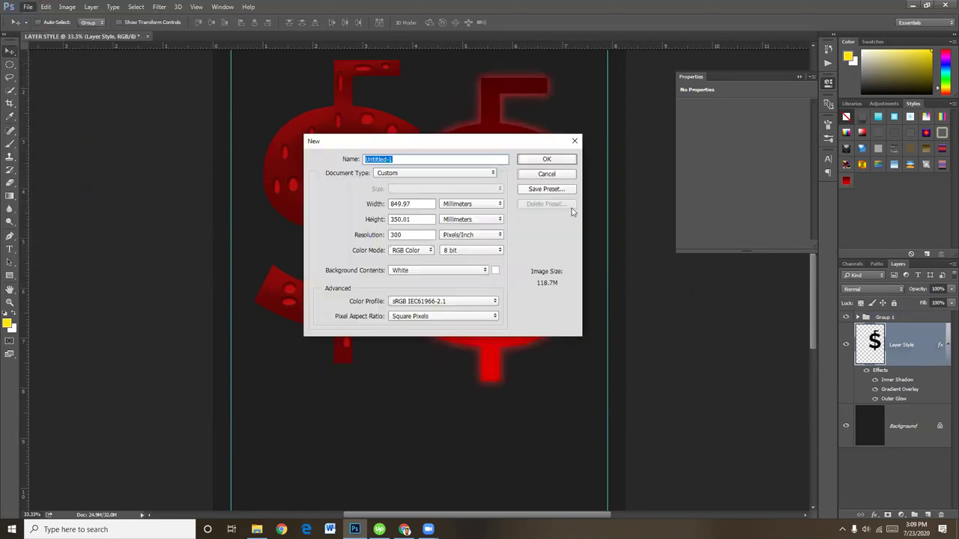
{"action": "left_click", "coordinate": [544, 159]}
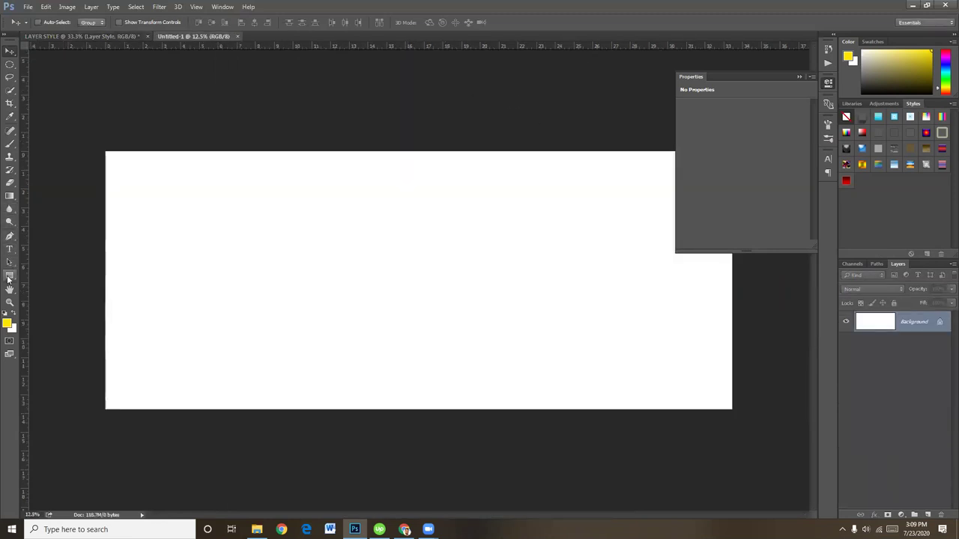
Draw a tall yellow rectangle and place a duplicate to its right.
{"action": "left_click", "coordinate": [9, 275]}
{"action": "mouse_move", "coordinate": [138, 194]}
{"action": "left_mouse_down"}
{"action": "mouse_move", "coordinate": [185, 307]}
{"action": "mouse_move", "coordinate": [234, 341]}
{"action": "left_mouse_up"}
{"action": "left_click", "coordinate": [10, 50]}
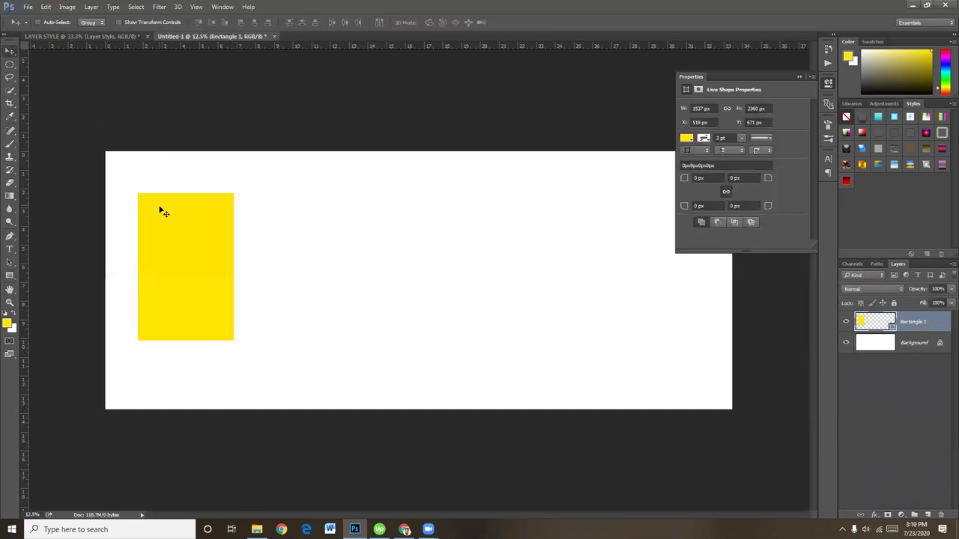
{"action": "mouse_move", "coordinate": [185, 250]}
{"action": "left_mouse_down"}
{"action": "mouse_move", "coordinate": [317, 258]}
{"action": "mouse_move", "coordinate": [315, 251]}
{"action": "left_mouse_up"}
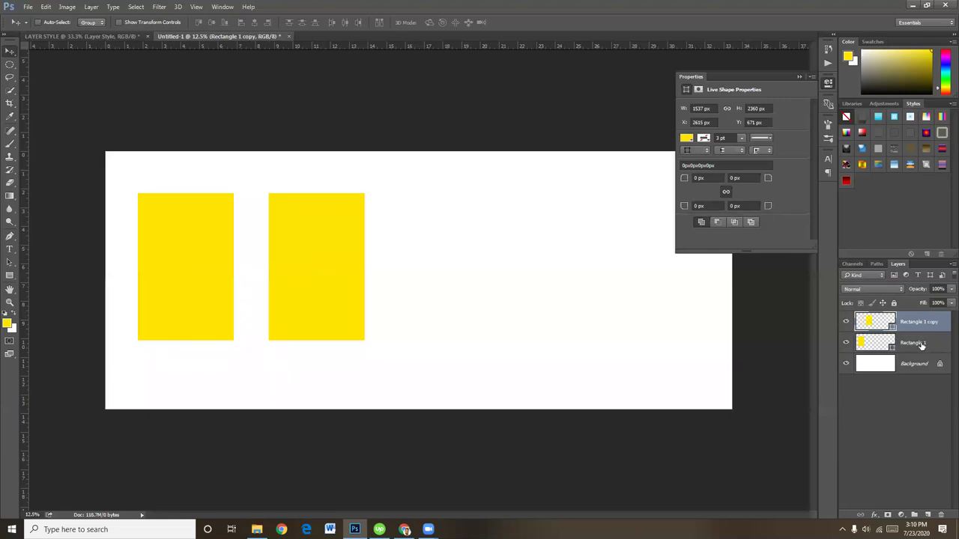
Give Rectangle 1 a dark red Multiply drop shadow at 127°, 79 px distance, 46 px size.
{"action": "left_click", "coordinate": [921, 345]}
{"action": "left_click", "coordinate": [875, 516]}
{"action": "left_click", "coordinate": [875, 515]}
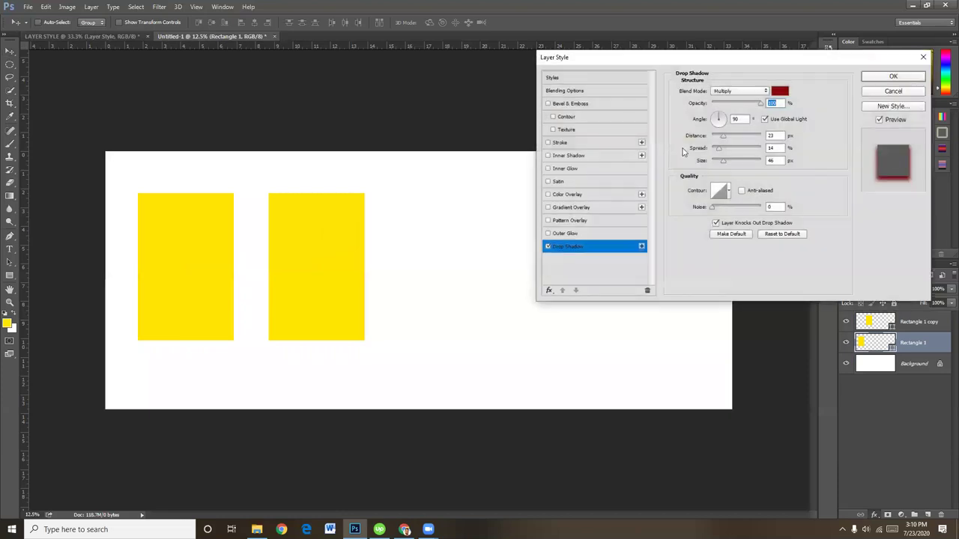
{"action": "left_click_drag", "start_coordinate": [716, 63], "coordinate": [663, 61]}
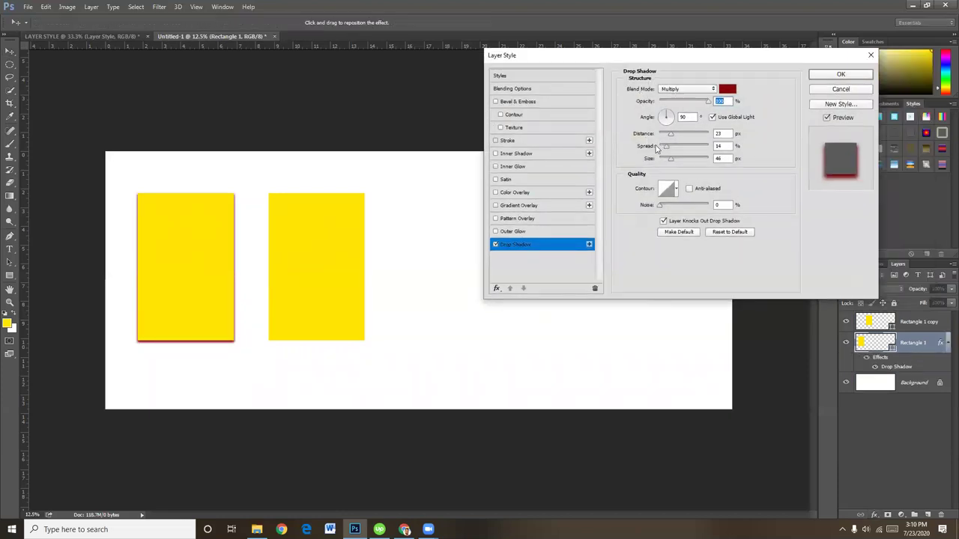
{"action": "left_click_drag", "start_coordinate": [257, 290], "coordinate": [258, 296]}
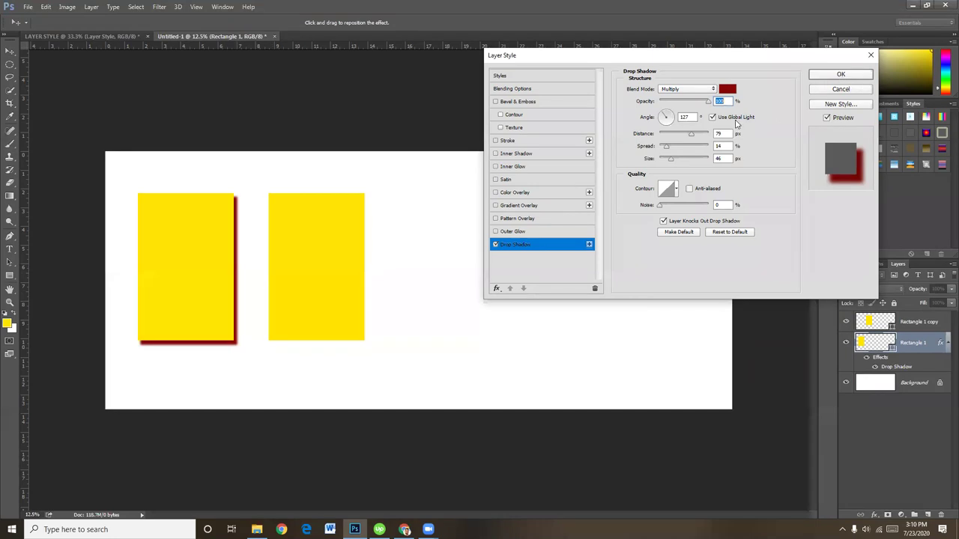
{"action": "left_click", "coordinate": [847, 81]}
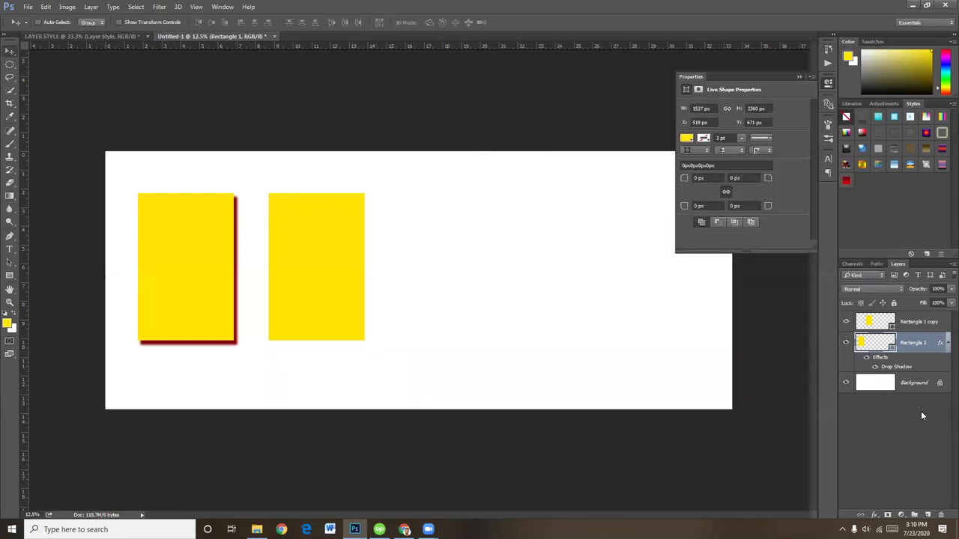
Rename the copied rectangle layer to Rectangle 02.
{"action": "left_click", "coordinate": [931, 324]}
{"action": "double_click", "coordinate": [927, 322]}
{"action": "left_click_drag", "start_coordinate": [926, 322], "coordinate": [940, 322]}
{"action": "type", "text": "2"}
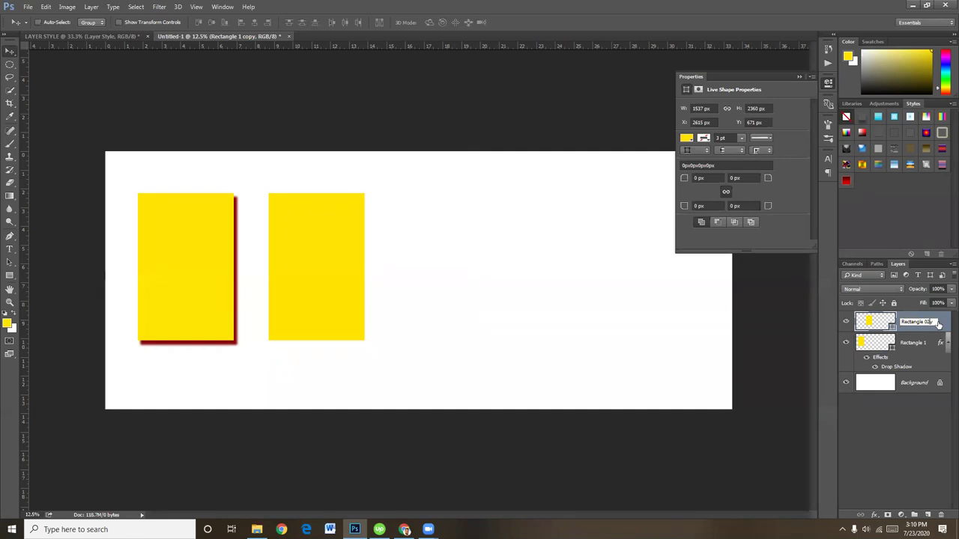
{"action": "key", "text": "BackSpace"}
{"action": "key", "text": "Return"}
Apply the matching dark red drop shadow to Rectangle 02.
{"action": "left_click", "coordinate": [874, 515]}
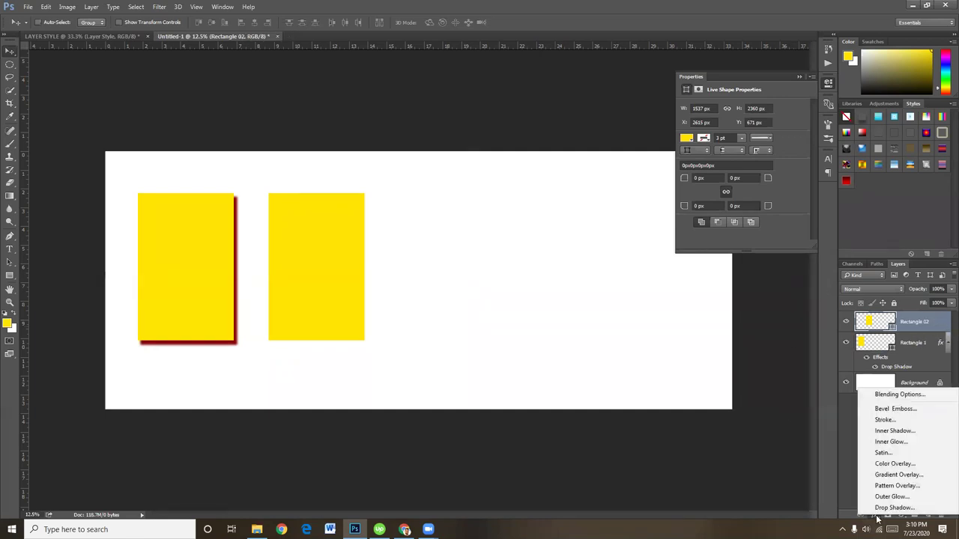
{"action": "left_click", "coordinate": [774, 341]}
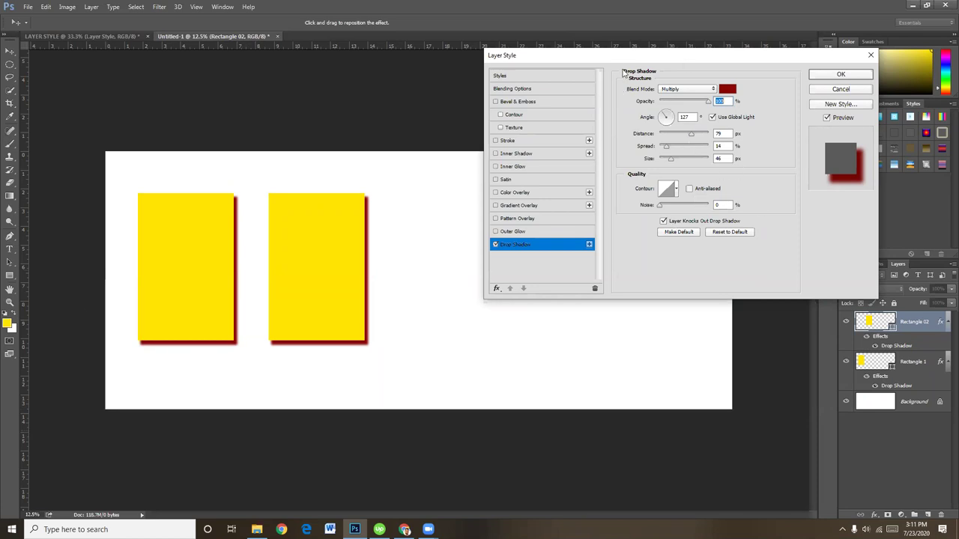
{"action": "mouse_move", "coordinate": [628, 60]}
{"action": "left_mouse_down"}
{"action": "mouse_move", "coordinate": [591, 60]}
{"action": "mouse_move", "coordinate": [579, 83]}
{"action": "left_mouse_up"}
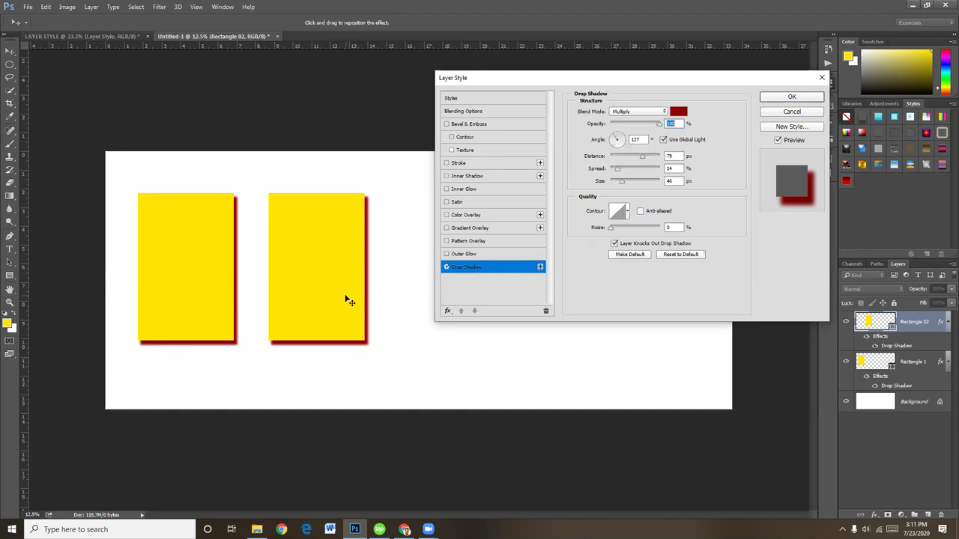
{"action": "left_click", "coordinate": [806, 98]}
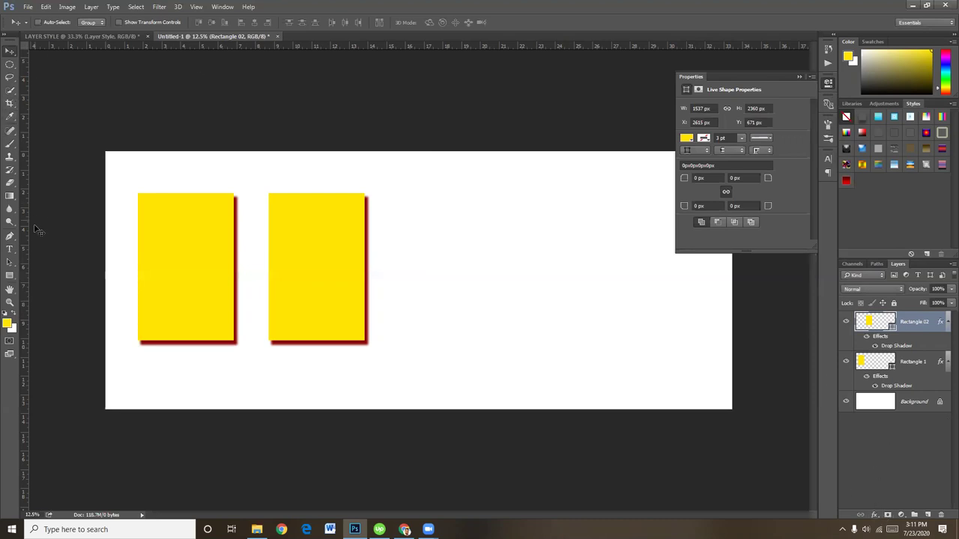
Draw a third yellow rectangle, Rectangle 3, and add a drop shadow to it.
{"action": "left_click", "coordinate": [10, 274]}
{"action": "left_click_drag", "start_coordinate": [398, 197], "coordinate": [501, 334]}
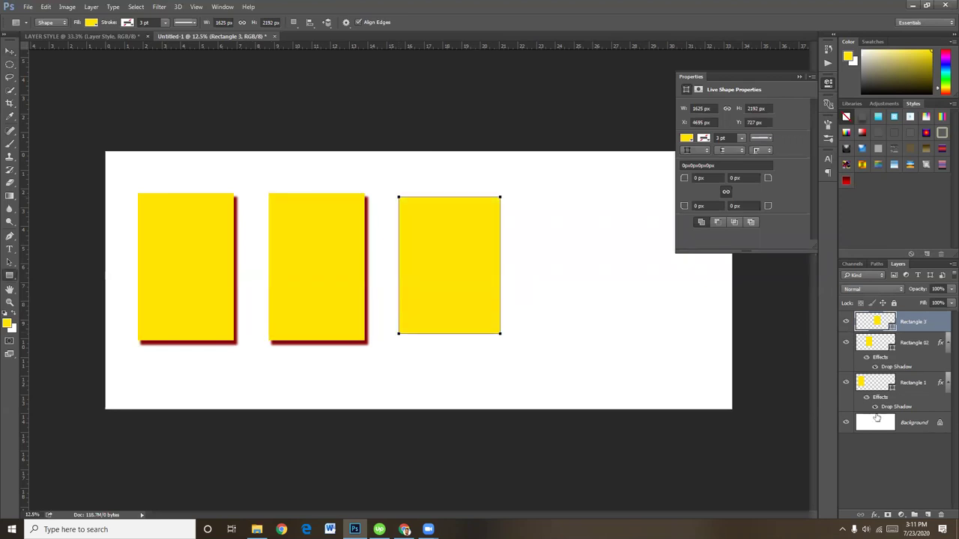
{"action": "left_click", "coordinate": [874, 515]}
{"action": "key", "text": "F2"}
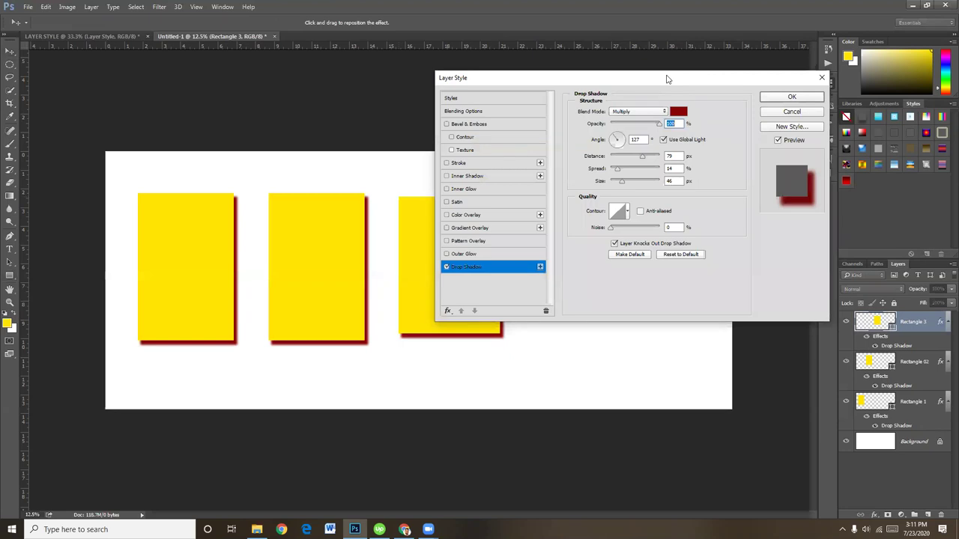
{"action": "left_click_drag", "start_coordinate": [668, 78], "coordinate": [666, 304]}
Uncheck Use Global Light and aim Rectangle 3's shadow toward its lower right.
{"action": "left_click_drag", "start_coordinate": [614, 368], "coordinate": [614, 365]}
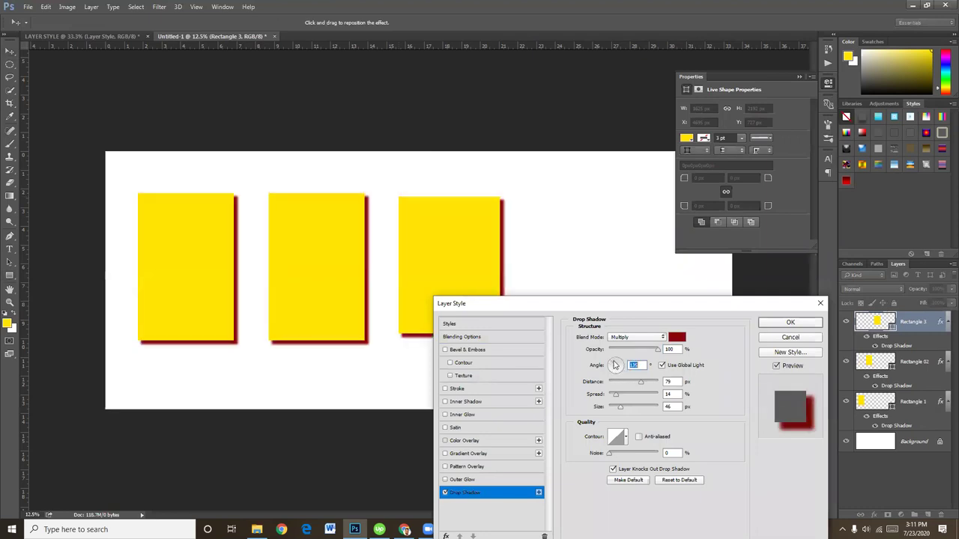
{"action": "left_click_drag", "start_coordinate": [614, 365], "coordinate": [611, 366]}
{"action": "left_click_drag", "start_coordinate": [524, 304], "coordinate": [595, 154]}
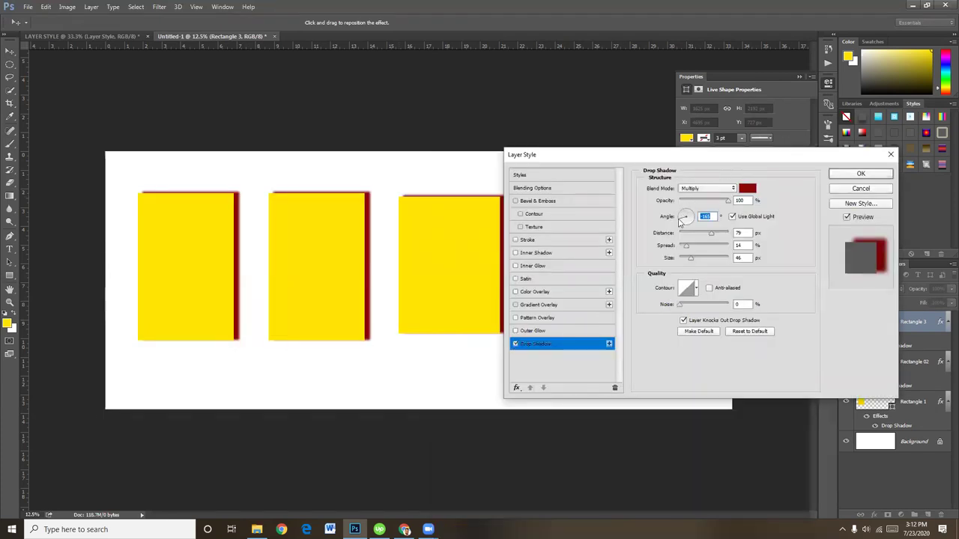
{"action": "left_click_drag", "start_coordinate": [680, 220], "coordinate": [684, 225]}
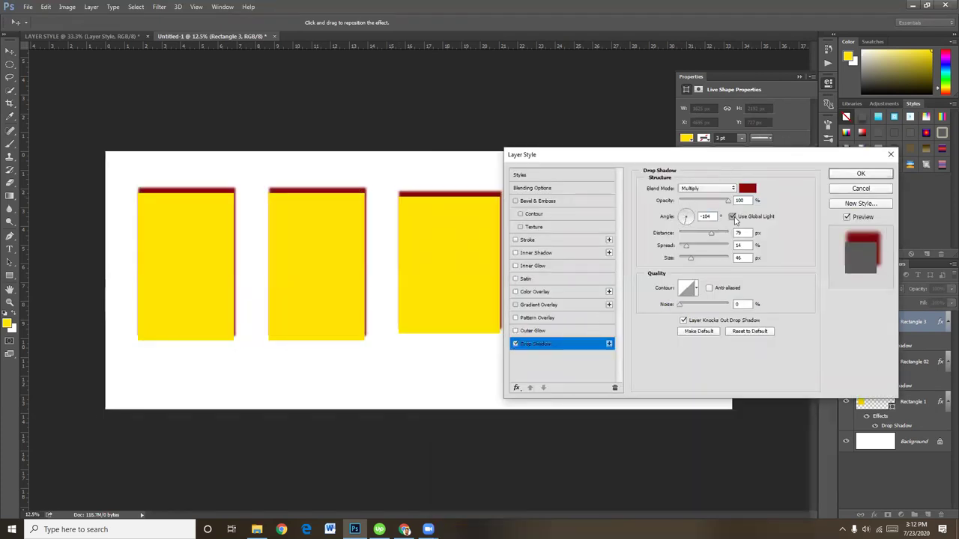
{"action": "left_click", "coordinate": [732, 217]}
{"action": "left_click_drag", "start_coordinate": [686, 215], "coordinate": [684, 224]}
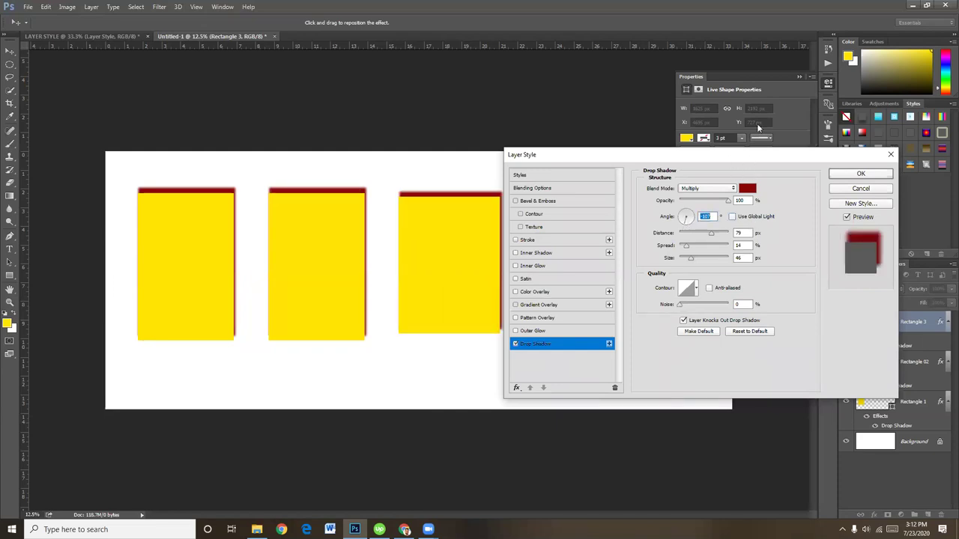
{"action": "left_click_drag", "start_coordinate": [758, 155], "coordinate": [787, 121]}
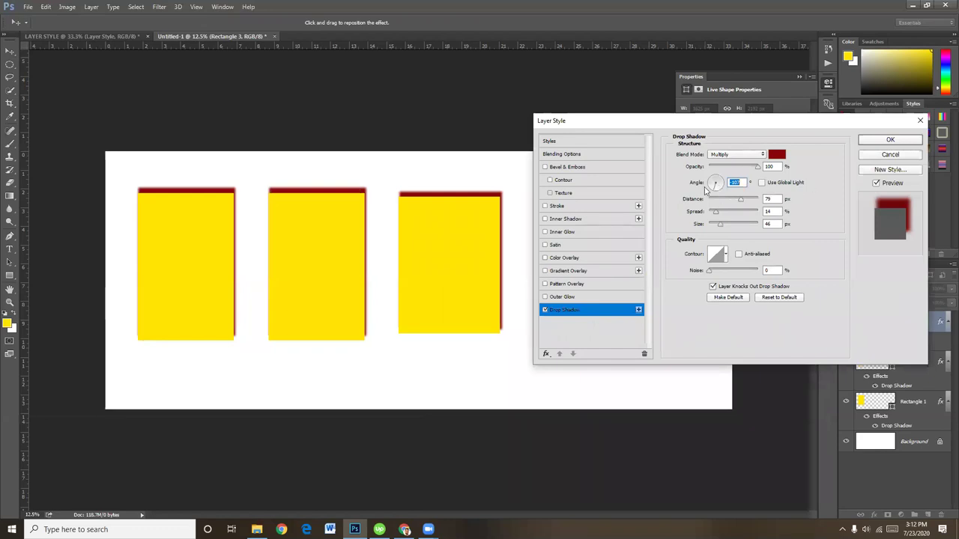
{"action": "left_click_drag", "start_coordinate": [711, 189], "coordinate": [714, 187]}
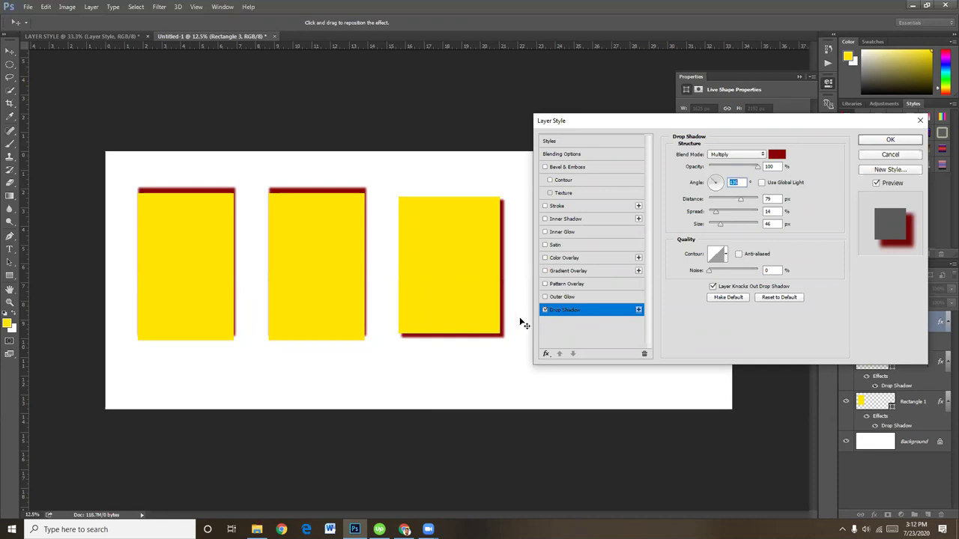
Push Rectangle 3's shadow to 140° and 124 px distance, then apply it.
{"action": "left_click_drag", "start_coordinate": [508, 336], "coordinate": [510, 342]}
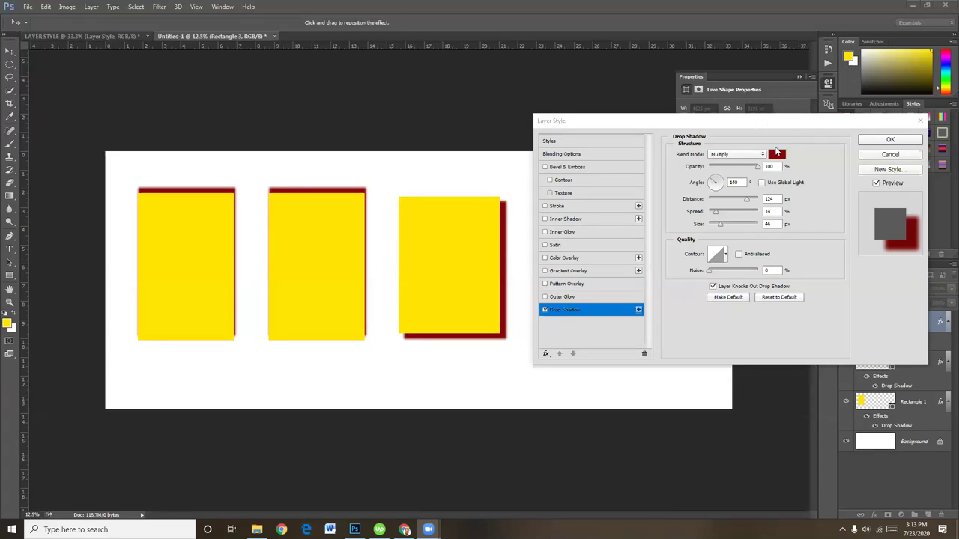
{"action": "left_click_drag", "start_coordinate": [749, 120], "coordinate": [695, 187]}
{"action": "left_click", "coordinate": [833, 208]}
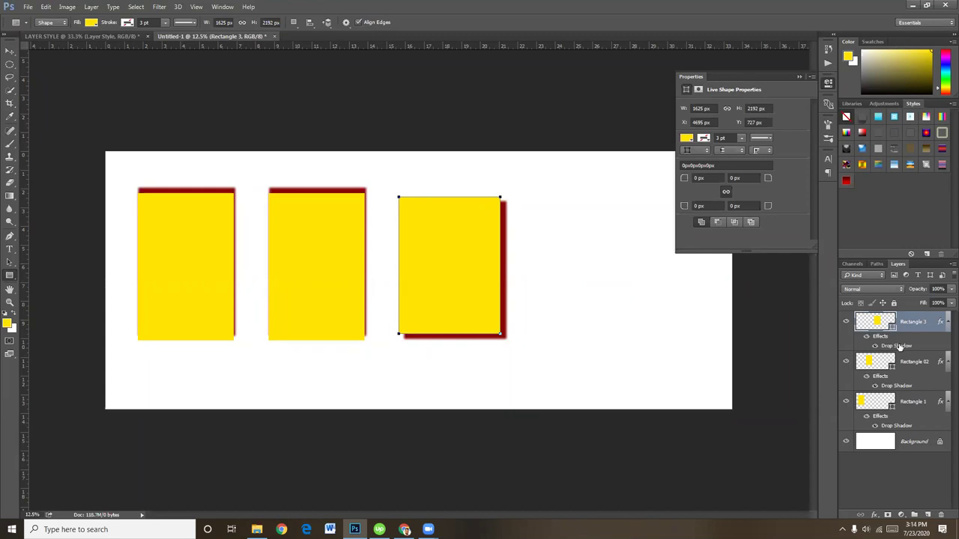
Reopen Rectangle 3's drop shadow and rotate the shared light angle.
{"action": "double_click", "coordinate": [899, 346]}
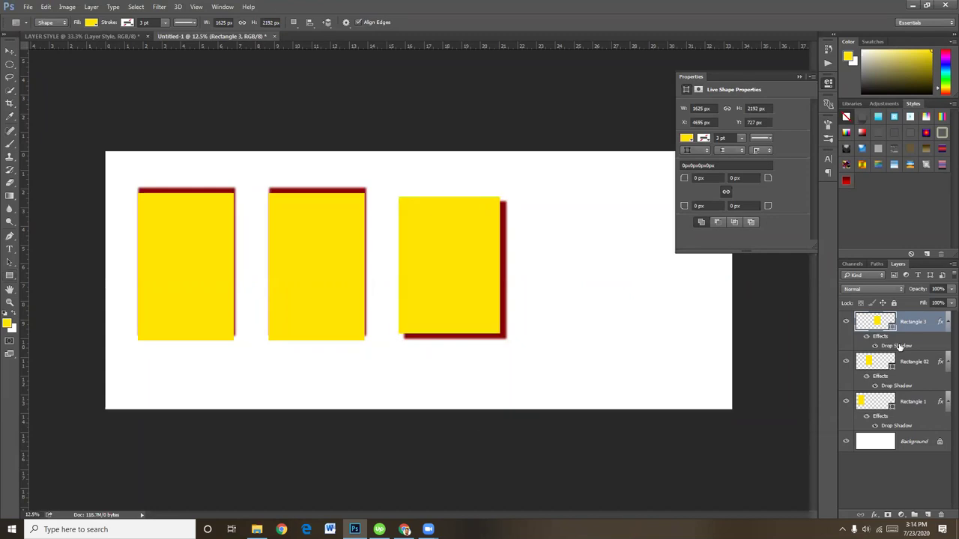
{"action": "left_click", "coordinate": [726, 250]}
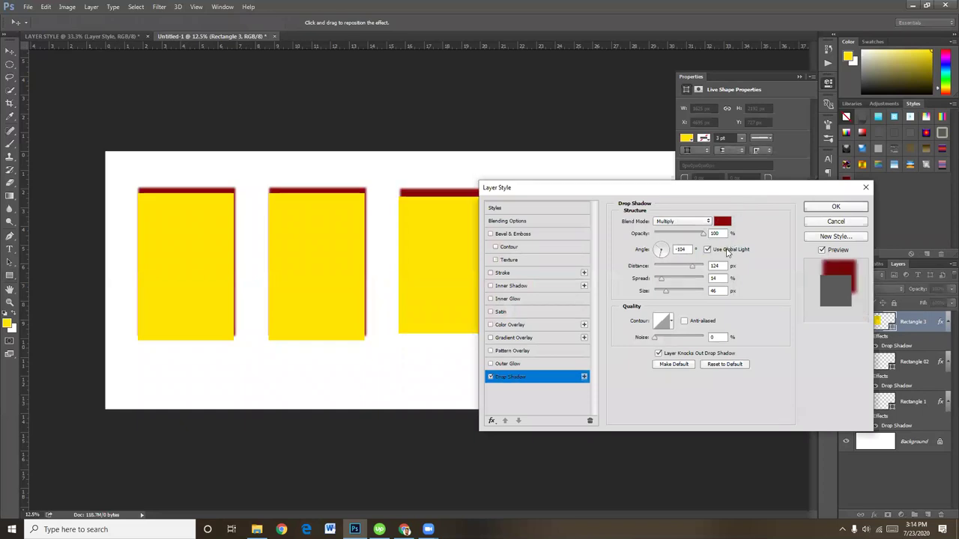
{"action": "left_click", "coordinate": [658, 256]}
{"action": "left_click_drag", "start_coordinate": [658, 256], "coordinate": [660, 257]}
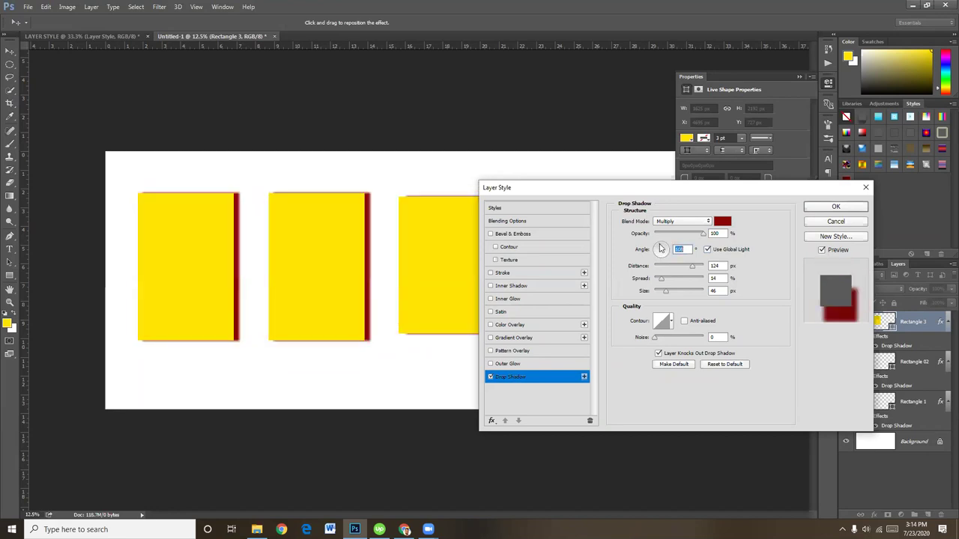
{"action": "left_click_drag", "start_coordinate": [661, 255], "coordinate": [664, 251]}
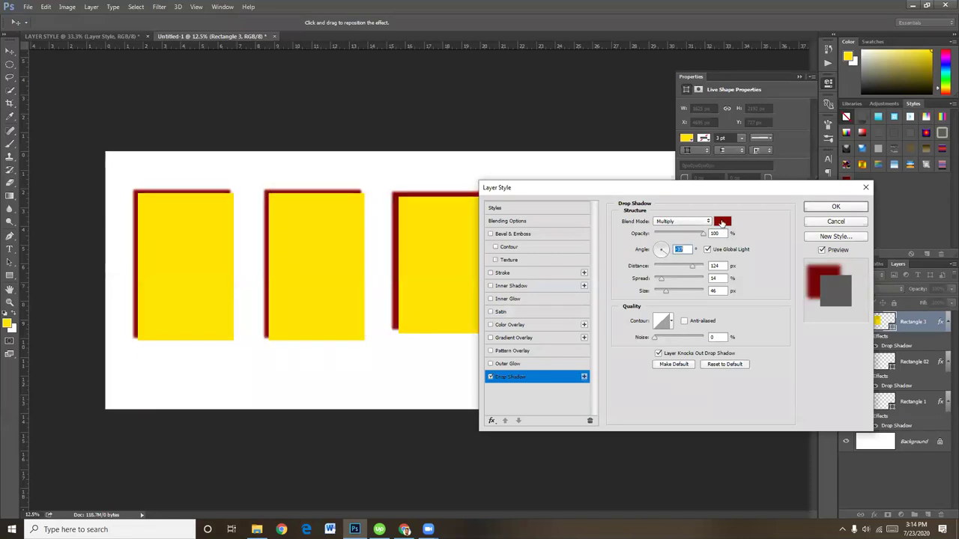
Make Rectangle 3's shadow dark grey with its own lower-left angle, off global light.
{"action": "left_click", "coordinate": [723, 221]}
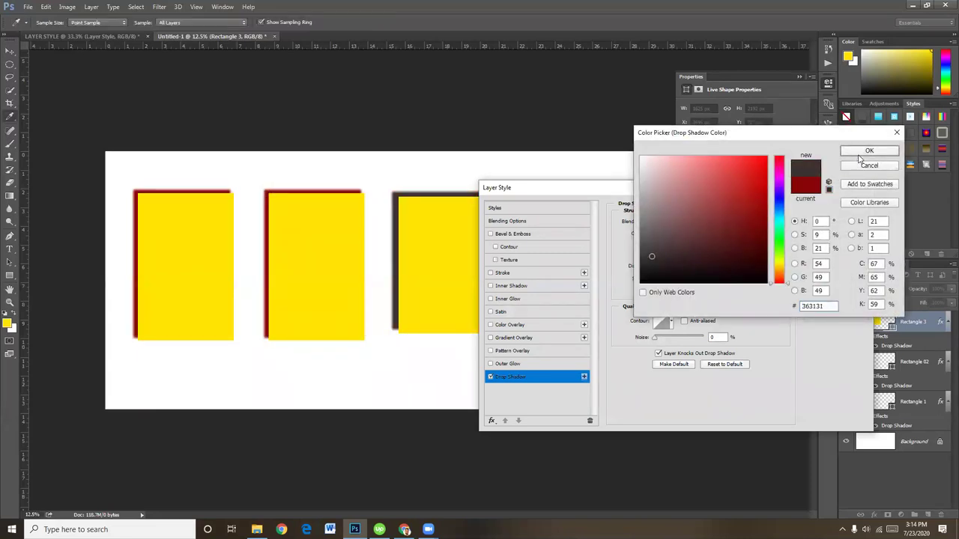
{"action": "left_click", "coordinate": [861, 154]}
{"action": "left_click_drag", "start_coordinate": [663, 253], "coordinate": [660, 246]}
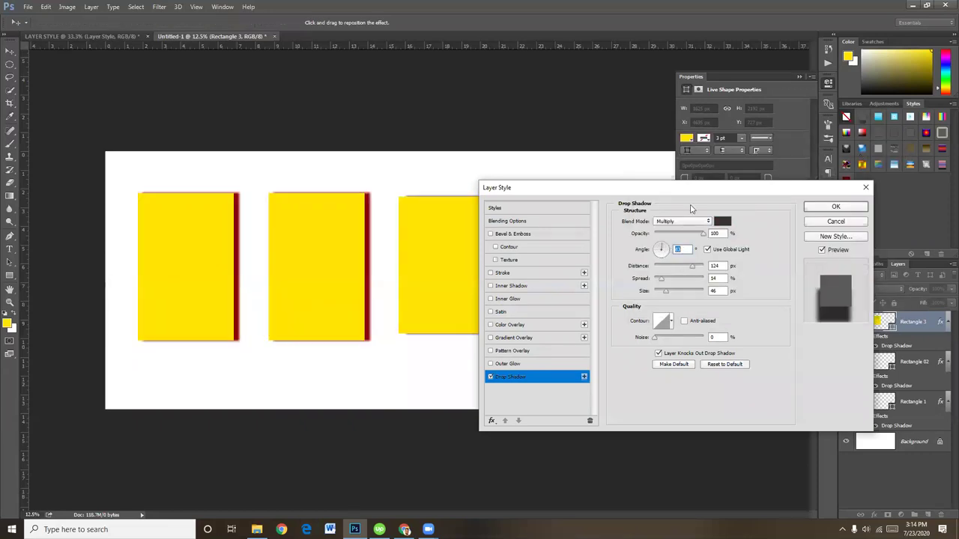
{"action": "left_click_drag", "start_coordinate": [669, 194], "coordinate": [787, 101]}
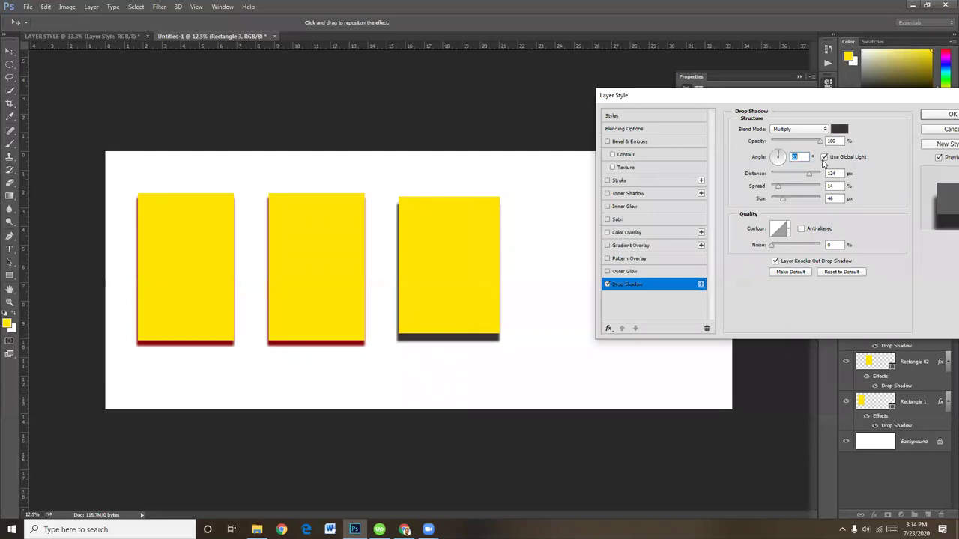
{"action": "left_click", "coordinate": [825, 158]}
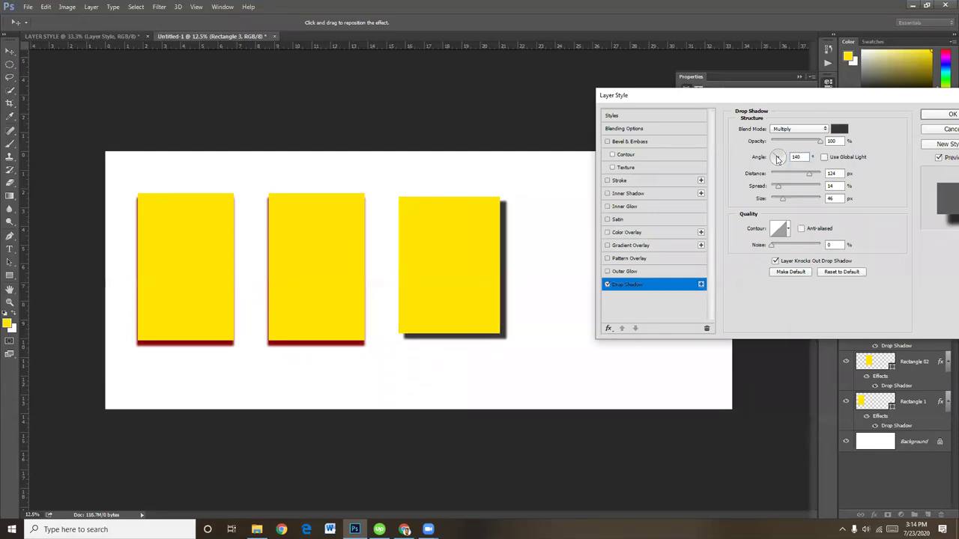
{"action": "left_click", "coordinate": [774, 165]}
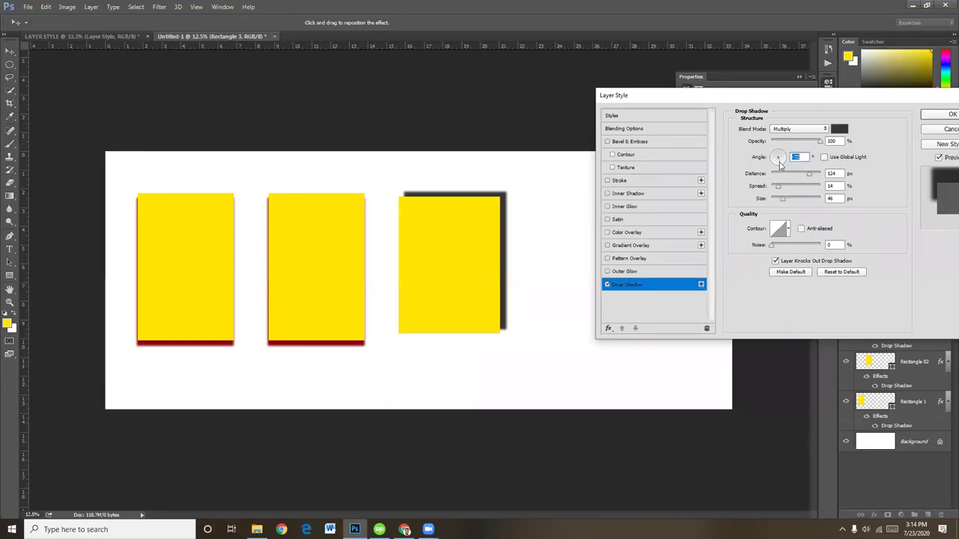
{"action": "left_click_drag", "start_coordinate": [773, 165], "coordinate": [784, 174]}
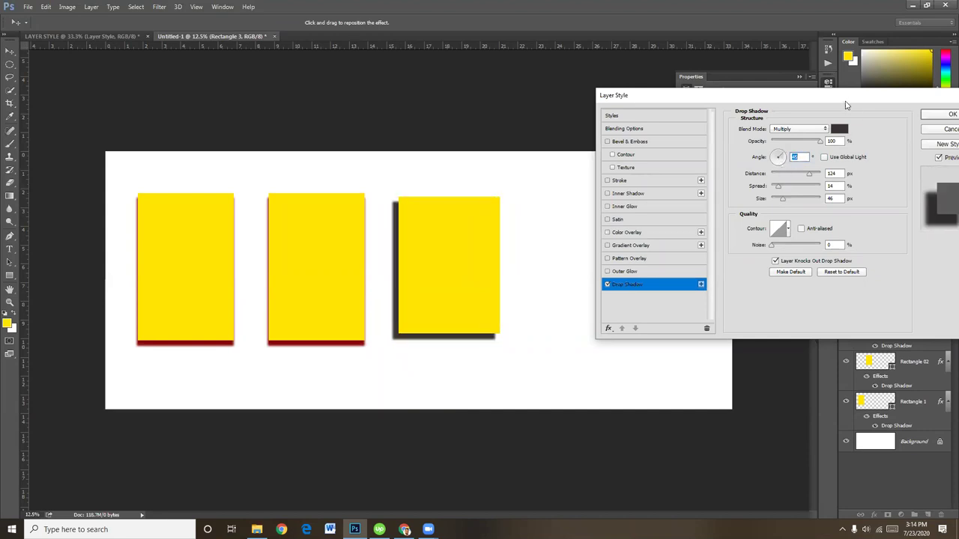
{"action": "left_click_drag", "start_coordinate": [846, 105], "coordinate": [816, 118]}
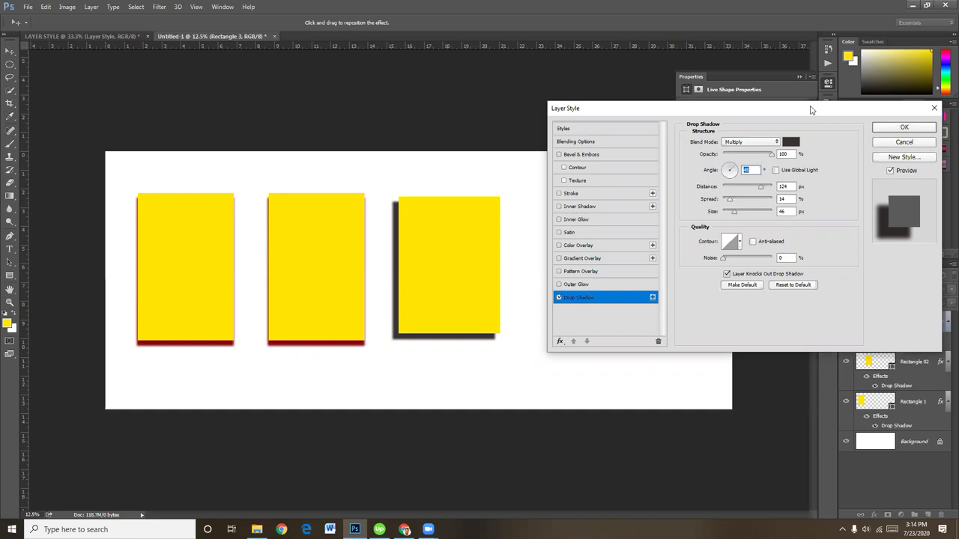
{"action": "left_click_drag", "start_coordinate": [810, 110], "coordinate": [794, 95]}
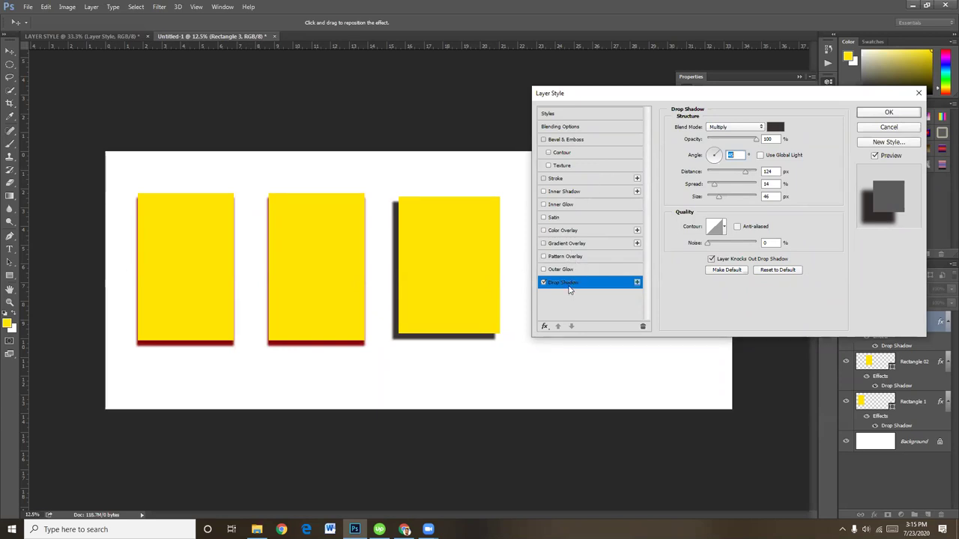
Try a red Color Overlay and a lower-opacity Outer Glow on Rectangle 3, then disable the glow.
{"action": "left_click", "coordinate": [571, 230]}
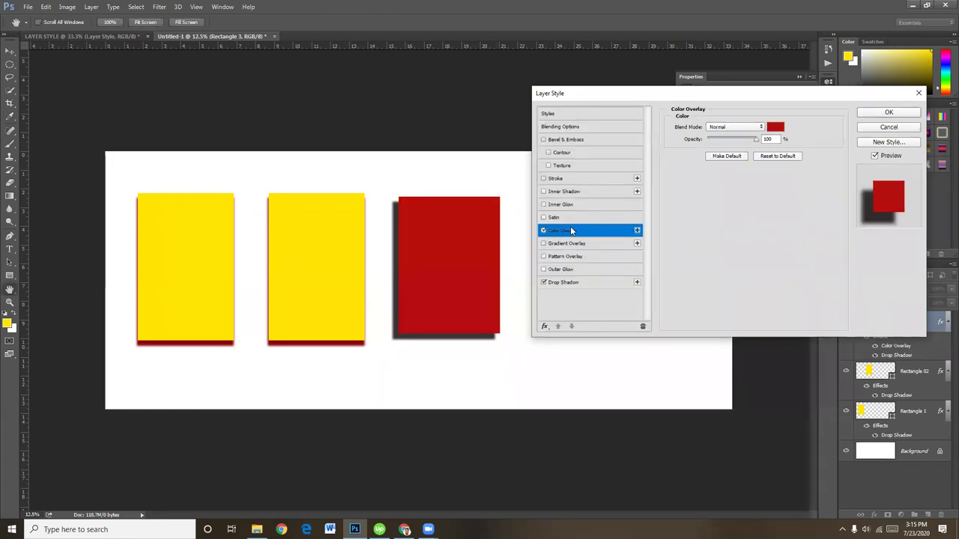
{"action": "left_click", "coordinate": [568, 271]}
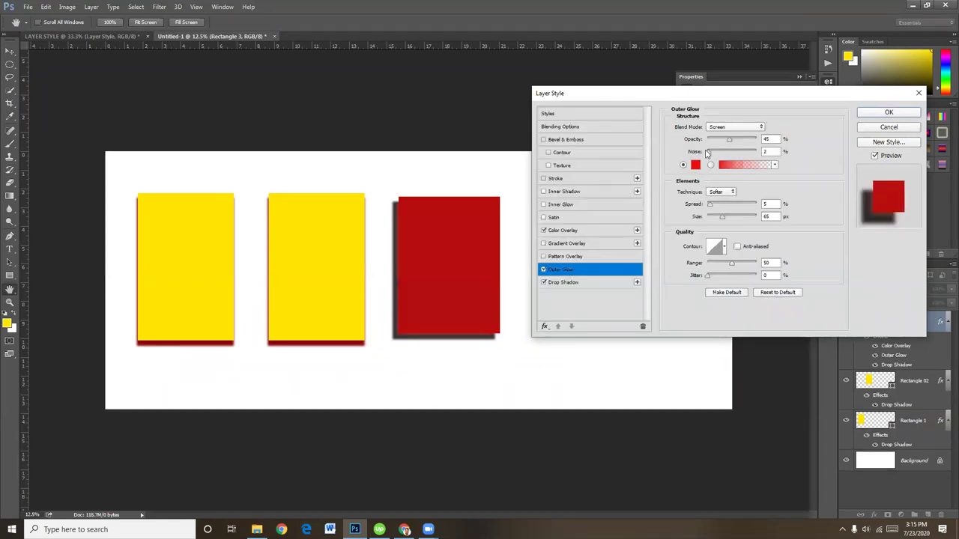
{"action": "left_click_drag", "start_coordinate": [729, 140], "coordinate": [714, 146]}
{"action": "left_click", "coordinate": [709, 152]}
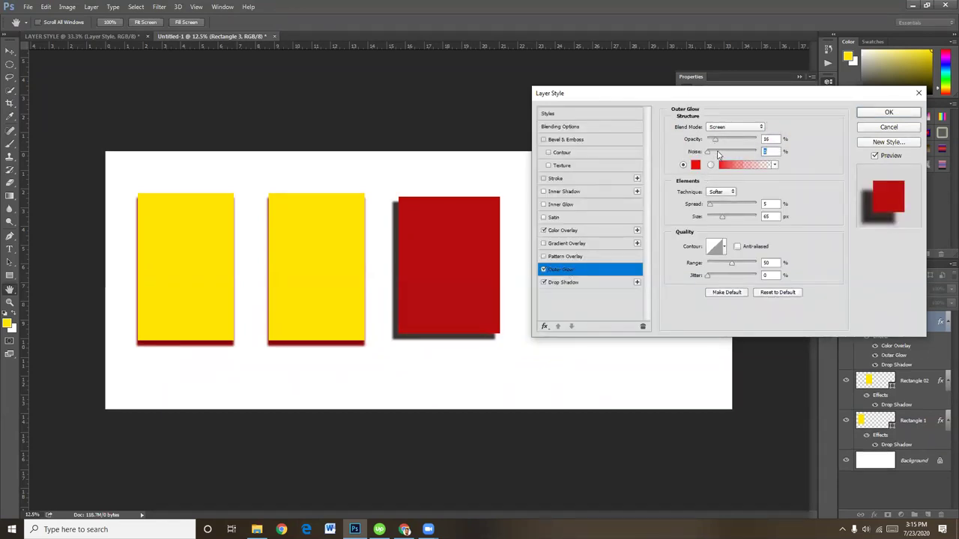
{"action": "left_click_drag", "start_coordinate": [715, 140], "coordinate": [699, 154]}
{"action": "left_click", "coordinate": [544, 271]}
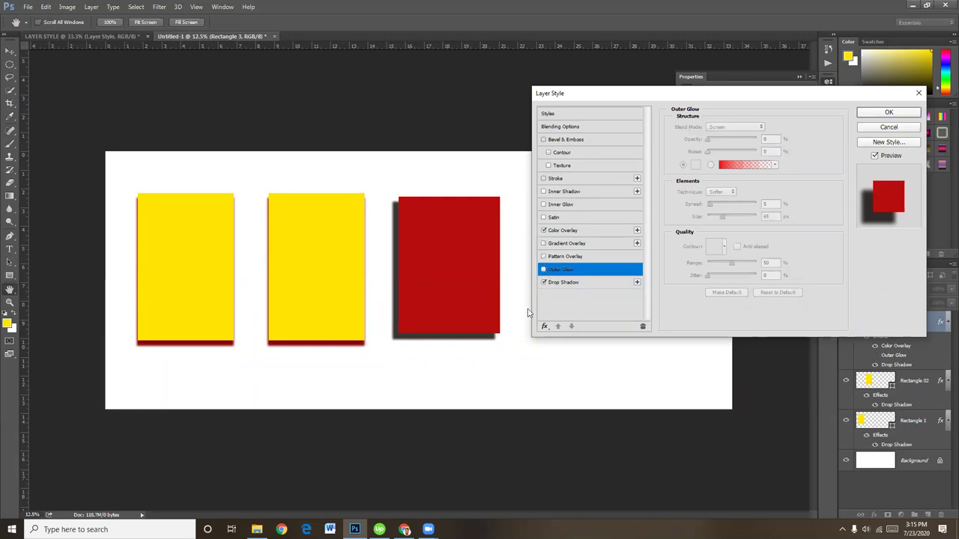
Remove the colour overlay and pull the drop shadow in to 17 px distance, then apply.
{"action": "left_click", "coordinate": [585, 282]}
{"action": "left_click", "coordinate": [544, 231]}
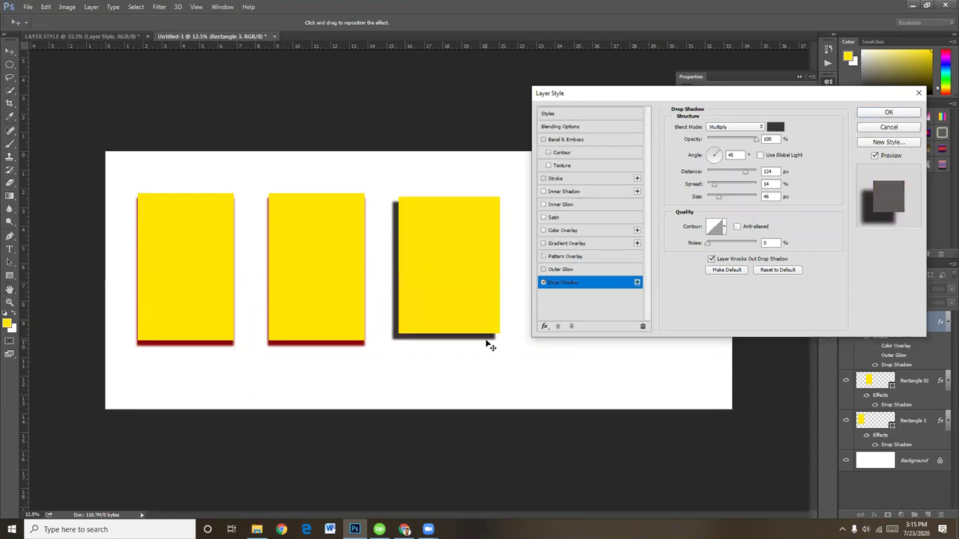
{"action": "left_click_drag", "start_coordinate": [486, 341], "coordinate": [492, 339]}
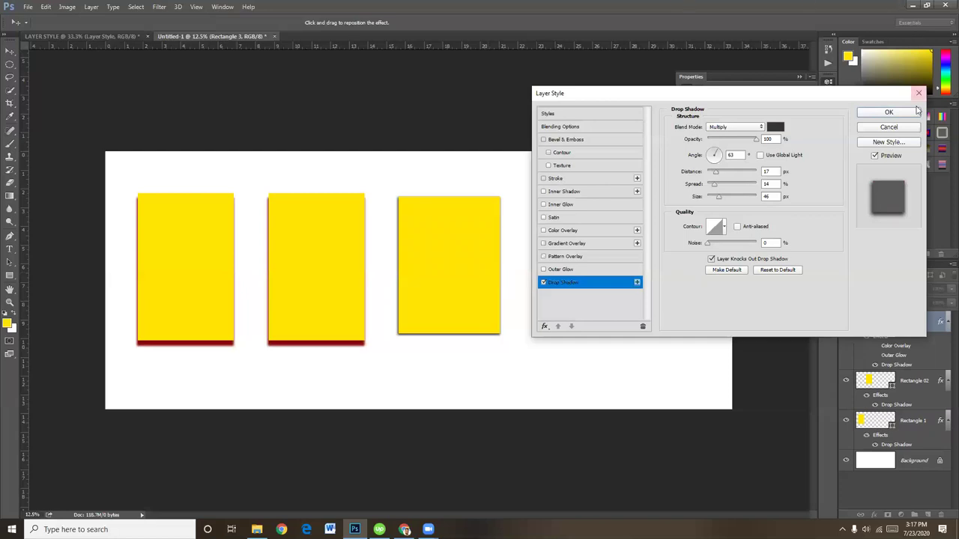
{"action": "left_click", "coordinate": [889, 112]}
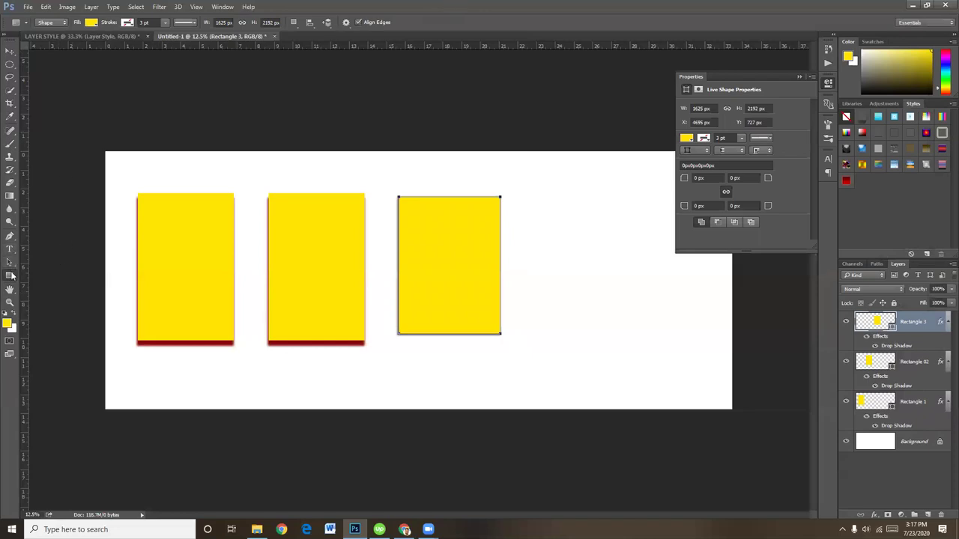
Draw a larger yellow Rectangle 4 right of Rectangle 3 and nudge it slightly up.
{"action": "left_click_drag", "start_coordinate": [520, 197], "coordinate": [640, 358]}
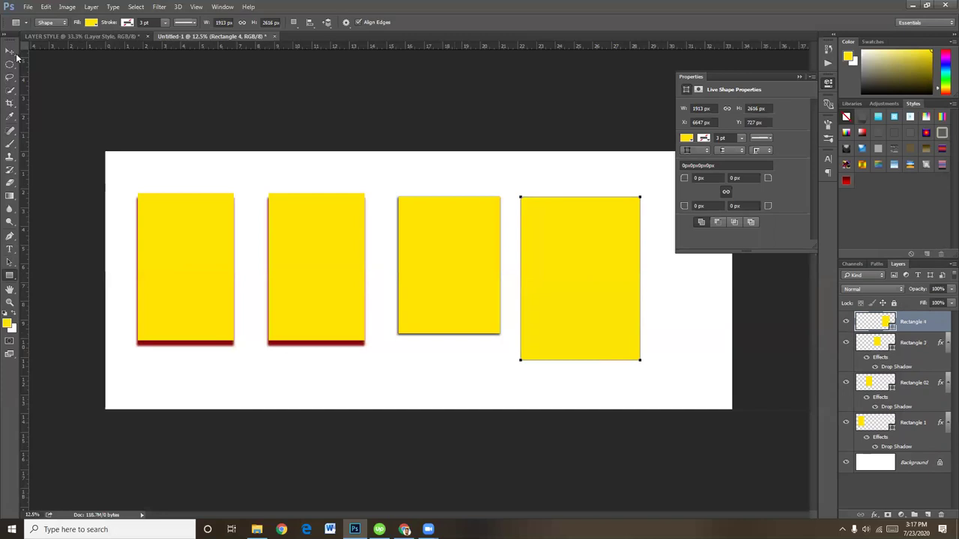
{"action": "key", "text": "v"}
{"action": "left_click_drag", "start_coordinate": [587, 270], "coordinate": [588, 262]}
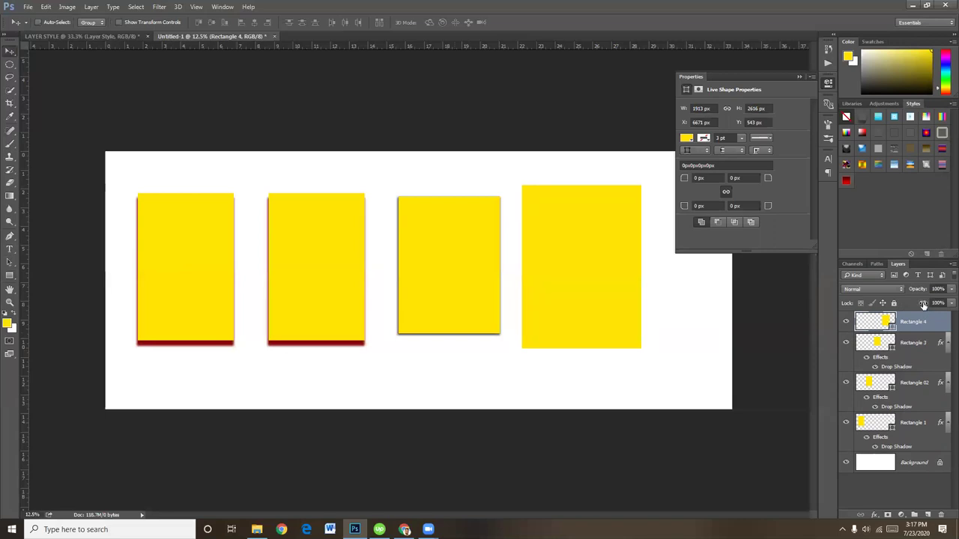
Scrub Rectangle 4's fill up and down and set its opacity to 40%.
{"action": "left_click_drag", "start_coordinate": [923, 305], "coordinate": [913, 307]}
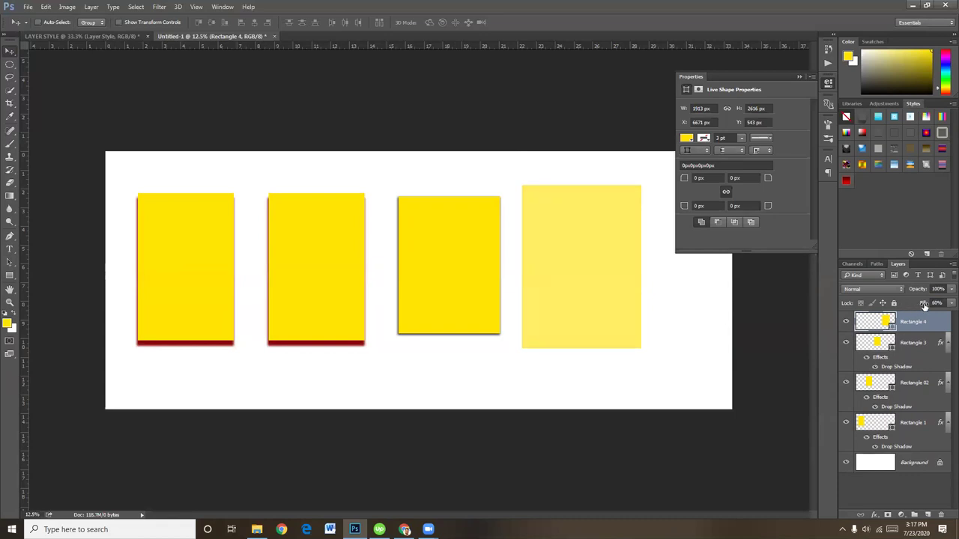
{"action": "mouse_move", "coordinate": [924, 304]}
{"action": "left_mouse_down"}
{"action": "mouse_move", "coordinate": [905, 293]}
{"action": "mouse_move", "coordinate": [920, 291]}
{"action": "mouse_move", "coordinate": [904, 293]}
{"action": "mouse_move", "coordinate": [946, 292]}
{"action": "left_mouse_up"}
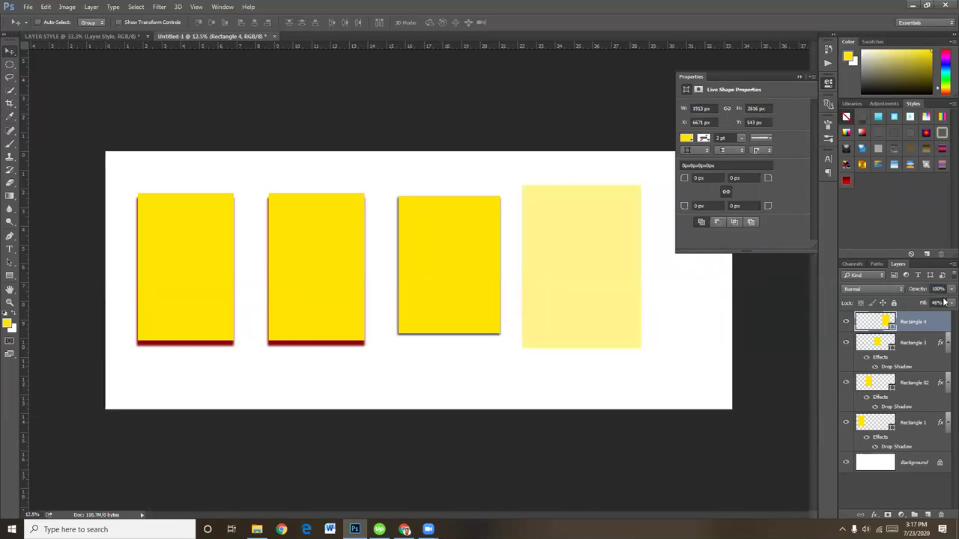
{"action": "left_click_drag", "start_coordinate": [920, 303], "coordinate": [937, 303]}
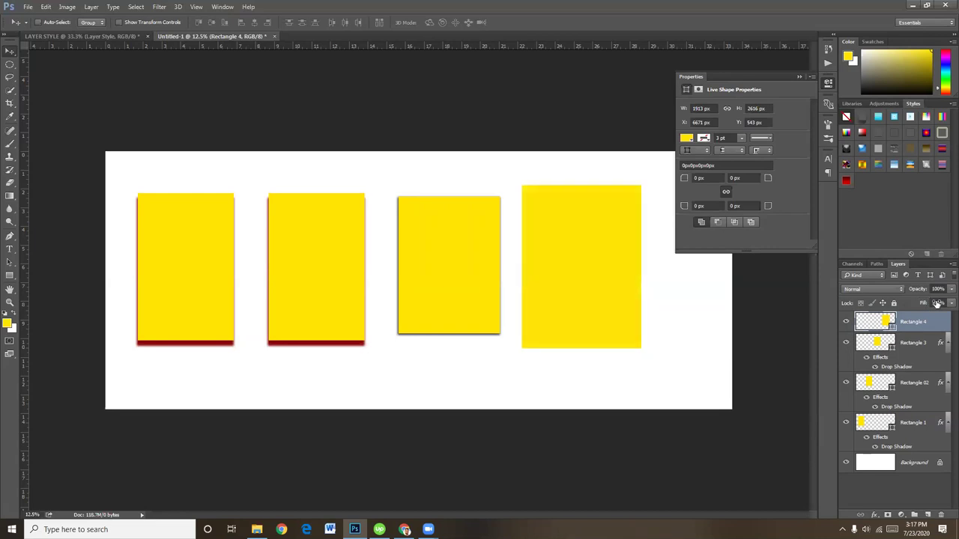
{"action": "left_click", "coordinate": [938, 289]}
{"action": "double_click", "coordinate": [938, 289]}
{"action": "type", "text": "4"}
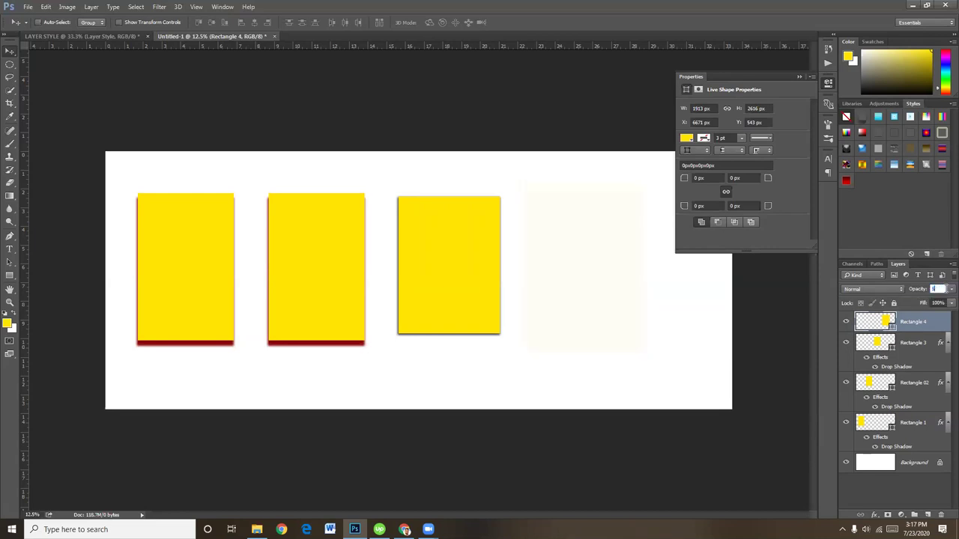
{"action": "type", "text": "0"}
{"action": "key", "text": "Return"}
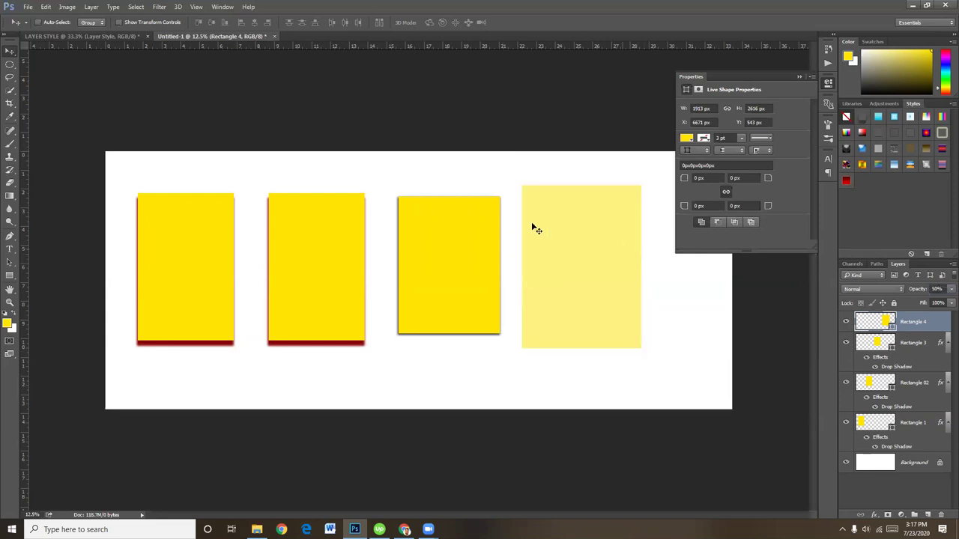
Restore Rectangle 4 to 100% opacity, set fill to 50%, then delete the layer.
{"action": "left_click", "coordinate": [938, 289]}
{"action": "type", "text": "100"}
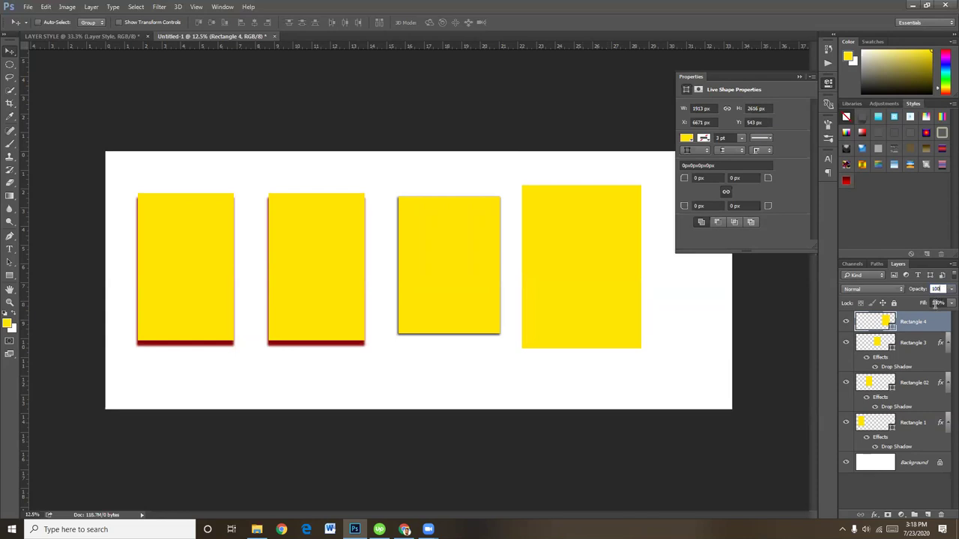
{"action": "left_click", "coordinate": [938, 303]}
{"action": "type", "text": "50"}
{"action": "key", "text": "Return"}
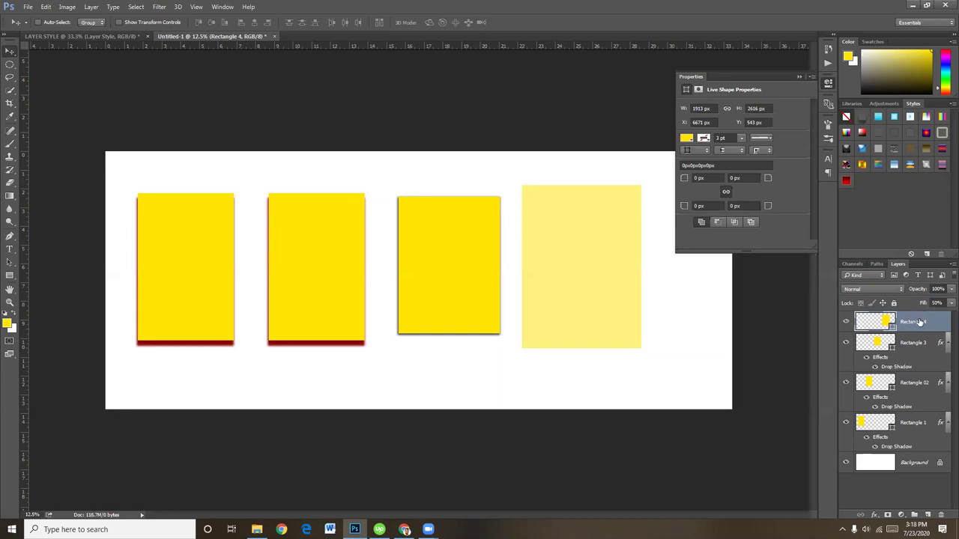
{"action": "key", "text": "Delete"}
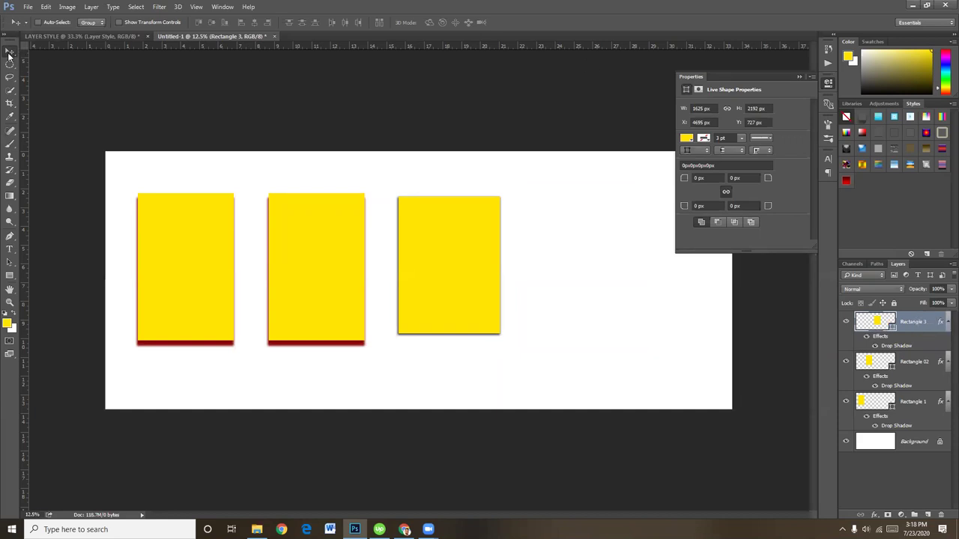
Nudge Rectangle 3 up and enlarge it to about 129% by 125%.
{"action": "right_click", "coordinate": [439, 310]}
{"action": "left_click", "coordinate": [462, 303]}
{"action": "left_click_drag", "start_coordinate": [462, 304], "coordinate": [463, 300]}
{"action": "key", "text": "ctrl+t"}
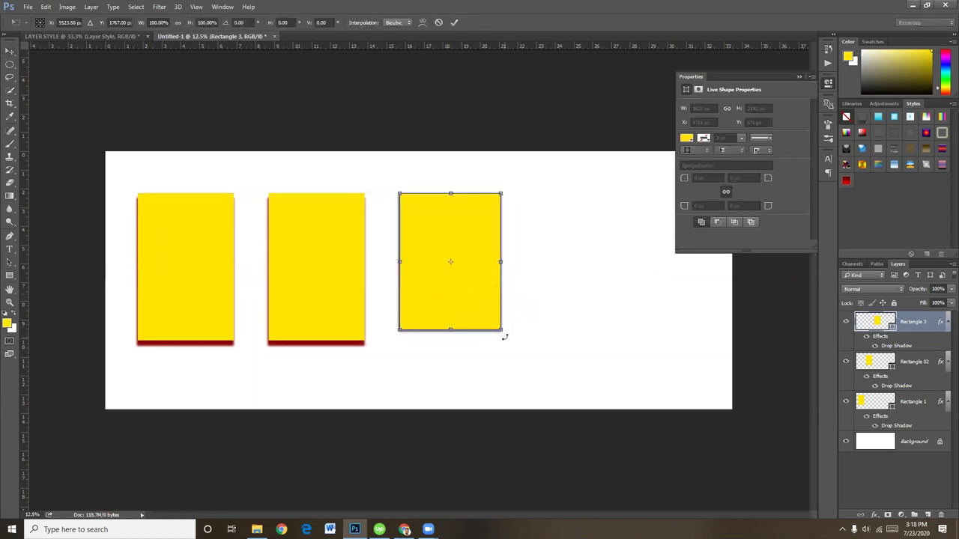
{"action": "left_click_drag", "start_coordinate": [501, 329], "coordinate": [530, 369]}
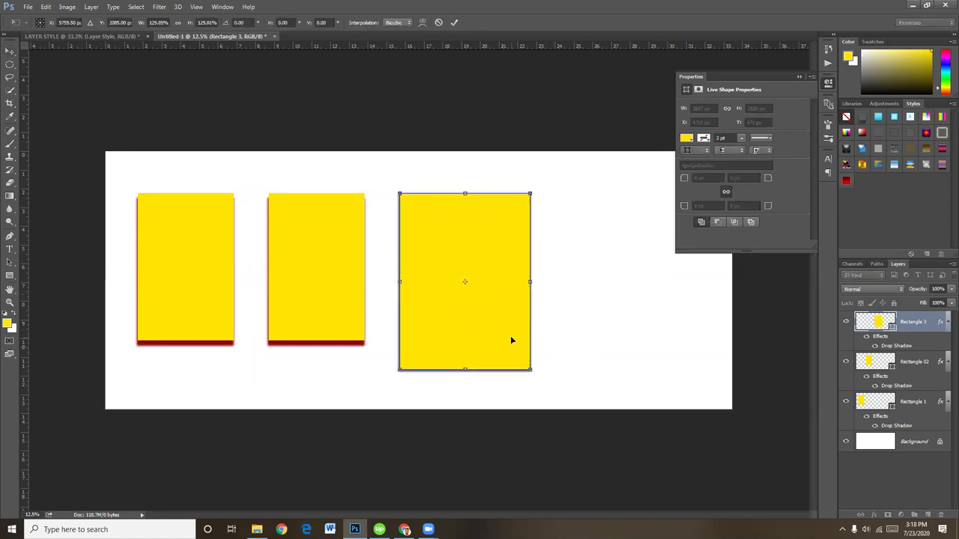
{"action": "key", "text": "Return"}
{"action": "left_click_drag", "start_coordinate": [505, 324], "coordinate": [504, 309]}
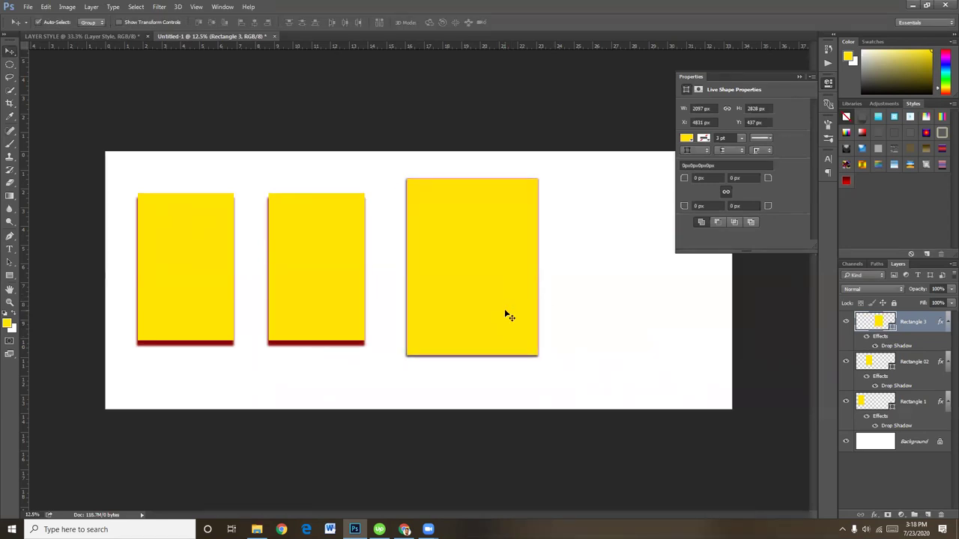
{"action": "key", "text": "ctrl+t"}
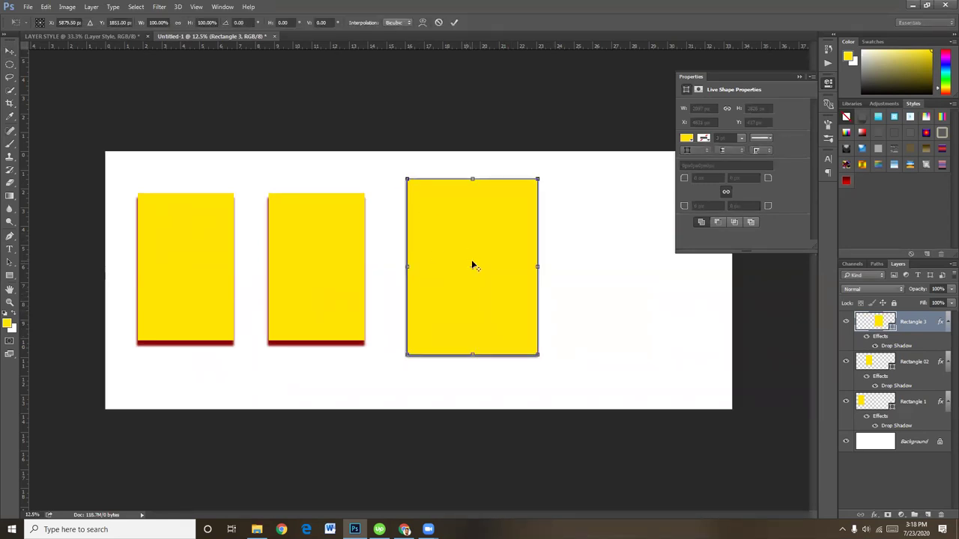
{"action": "key", "text": "Return"}
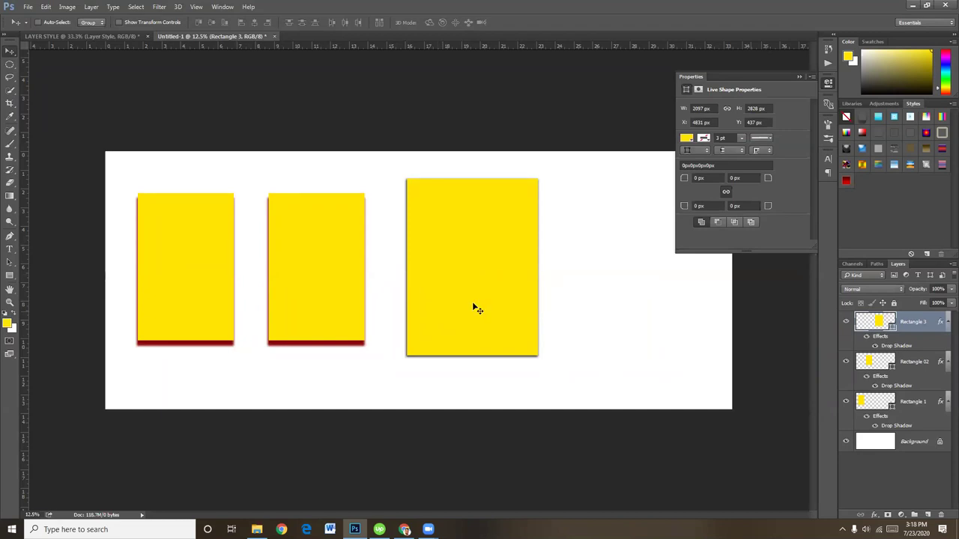
Select Rectangle 02, scale it to about 123%, and reposition it slightly.
{"action": "right_click", "coordinate": [311, 321]}
{"action": "left_click", "coordinate": [331, 325]}
{"action": "left_click_drag", "start_coordinate": [310, 325], "coordinate": [315, 316]}
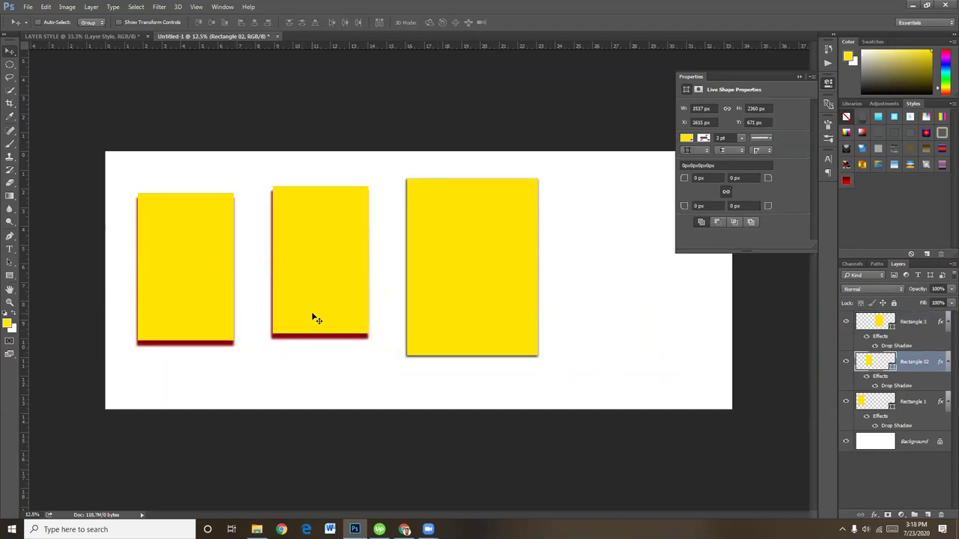
{"action": "key", "text": "ctrl+t"}
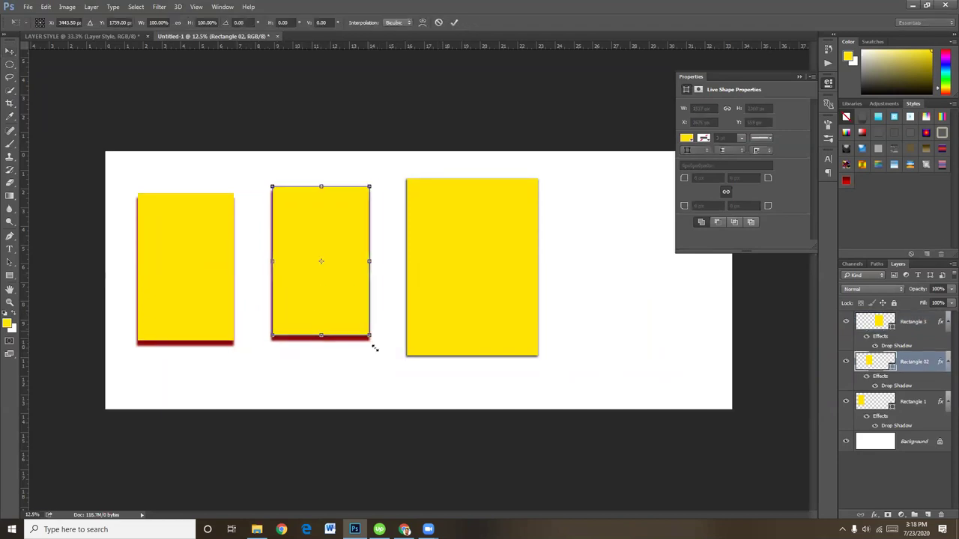
{"action": "left_click_drag", "start_coordinate": [370, 340], "coordinate": [390, 369]}
{"action": "left_click_drag", "start_coordinate": [346, 339], "coordinate": [339, 337]}
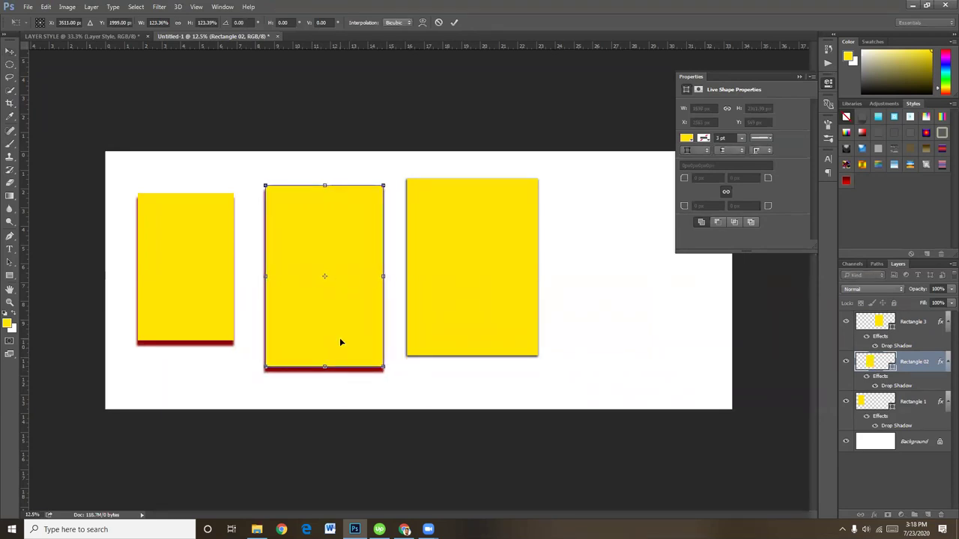
{"action": "key", "text": "Return"}
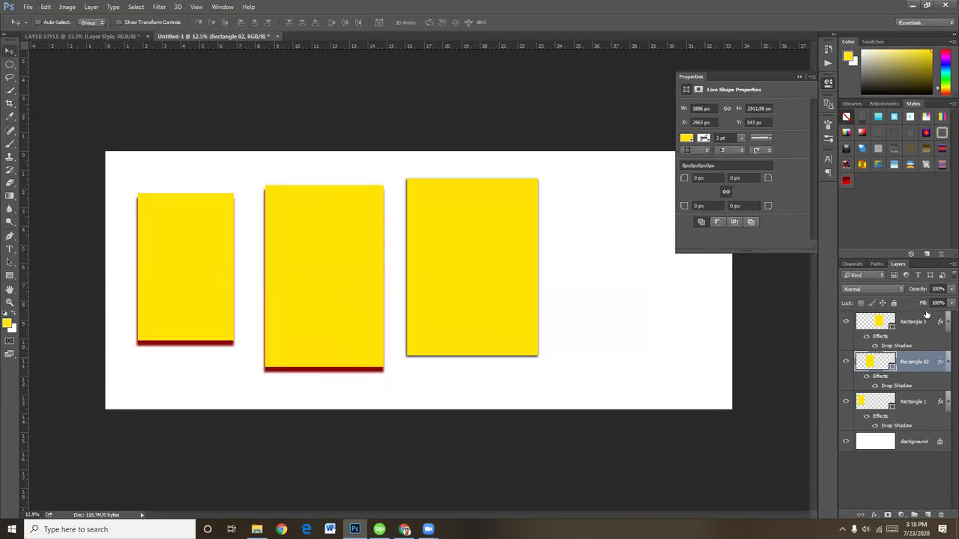
Set Rectangle 02's fill to 60% and zoom in to inspect it.
{"action": "left_click", "coordinate": [938, 304]}
{"action": "left_click", "coordinate": [938, 302]}
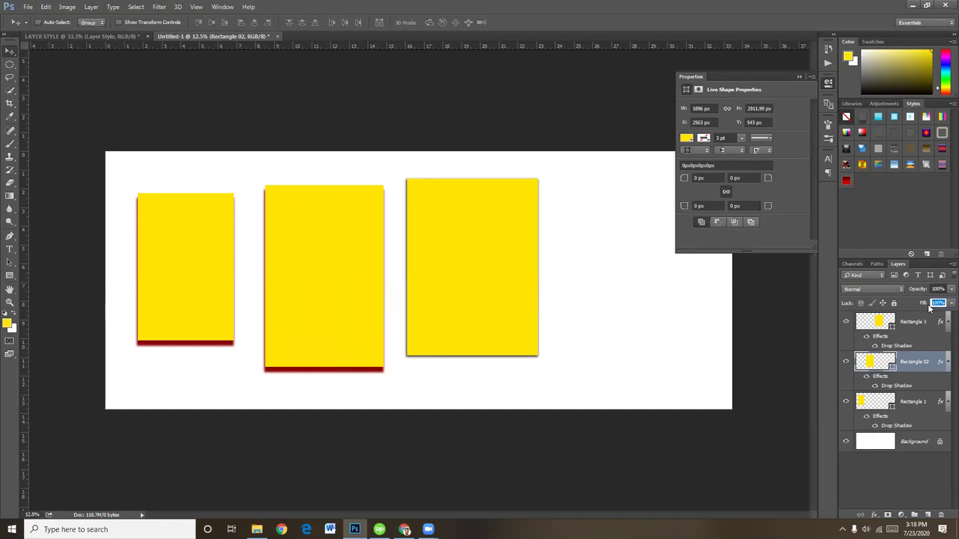
{"action": "type", "text": "50"}
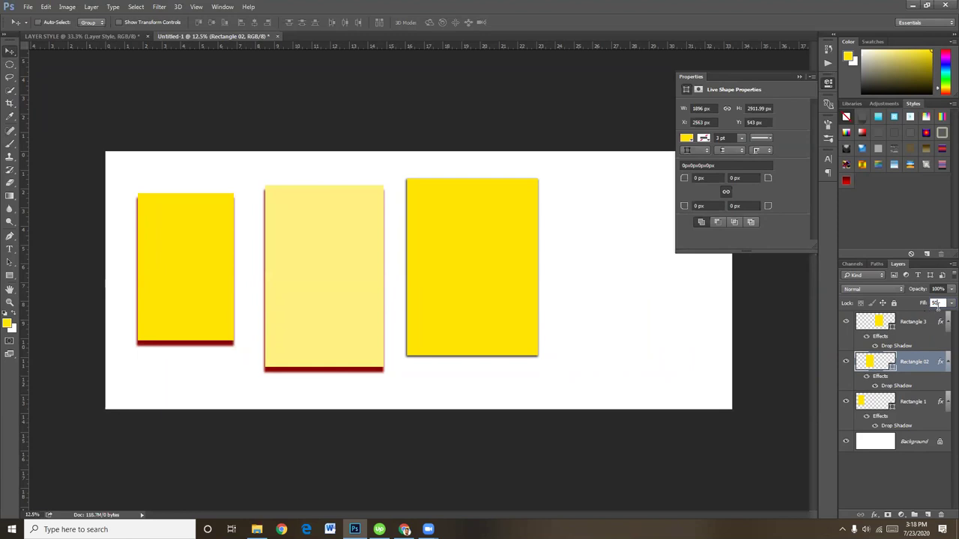
{"action": "type", "text": "60"}
{"action": "key", "text": "ctrl+plus"}
{"action": "key", "text": "ctrl+plus"}
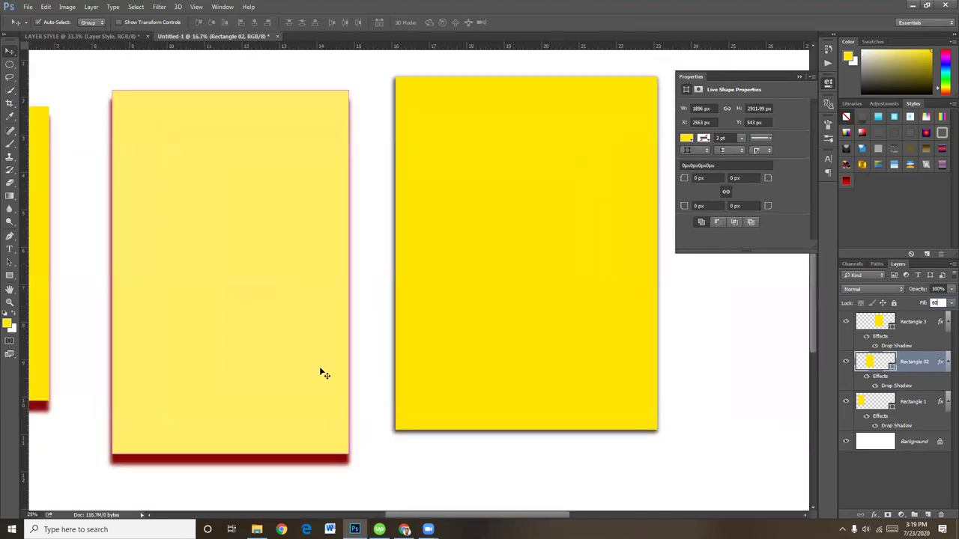
{"action": "left_click_drag", "start_coordinate": [334, 353], "coordinate": [350, 310]}
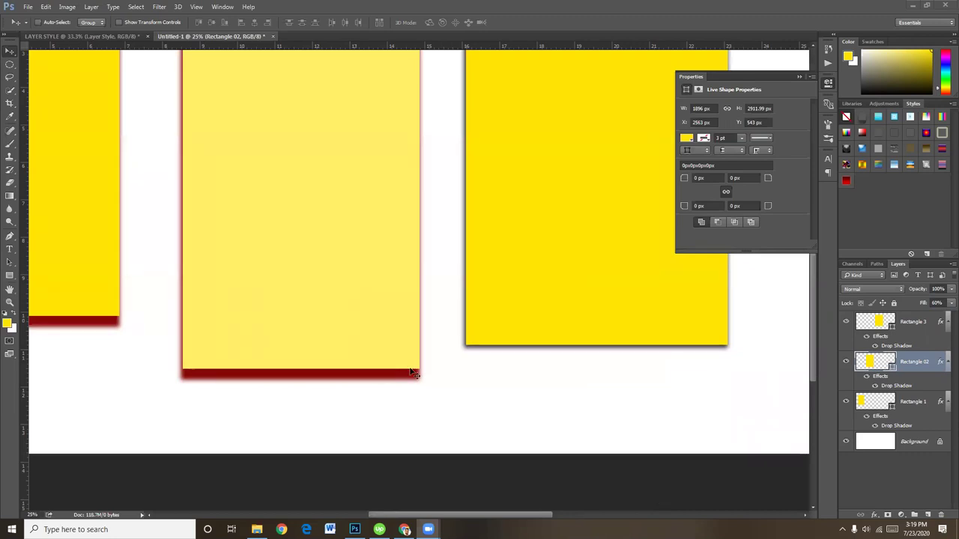
Try 30% opacity on Rectangle 02, then restore it to 100%.
{"action": "left_click", "coordinate": [945, 290]}
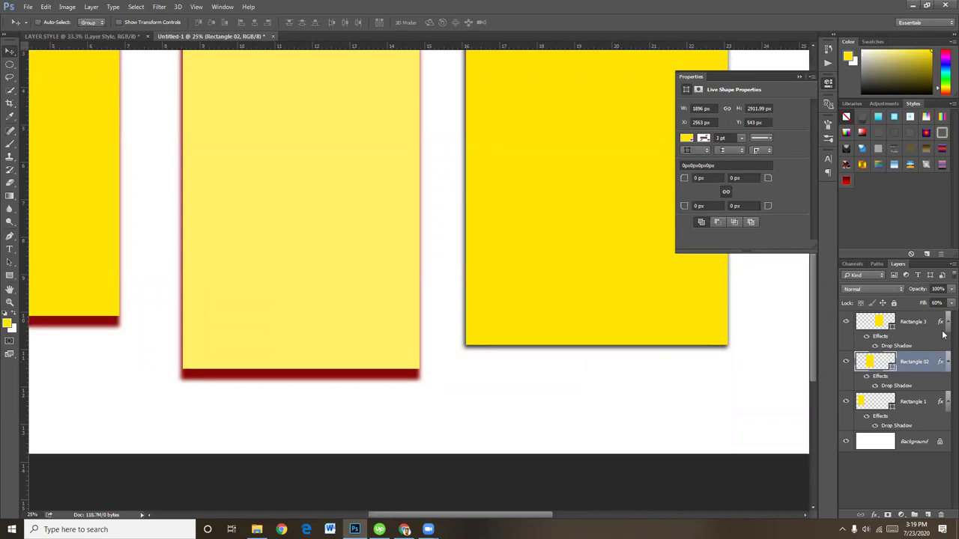
{"action": "left_click", "coordinate": [942, 290]}
{"action": "type", "text": "30"}
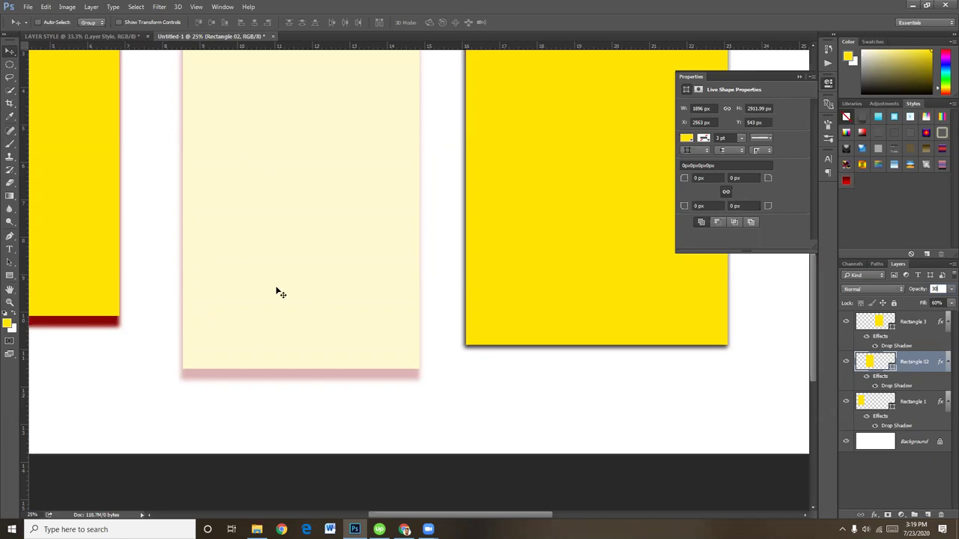
{"action": "double_click", "coordinate": [938, 289]}
{"action": "type", "text": "100"}
{"action": "key", "text": "Return"}
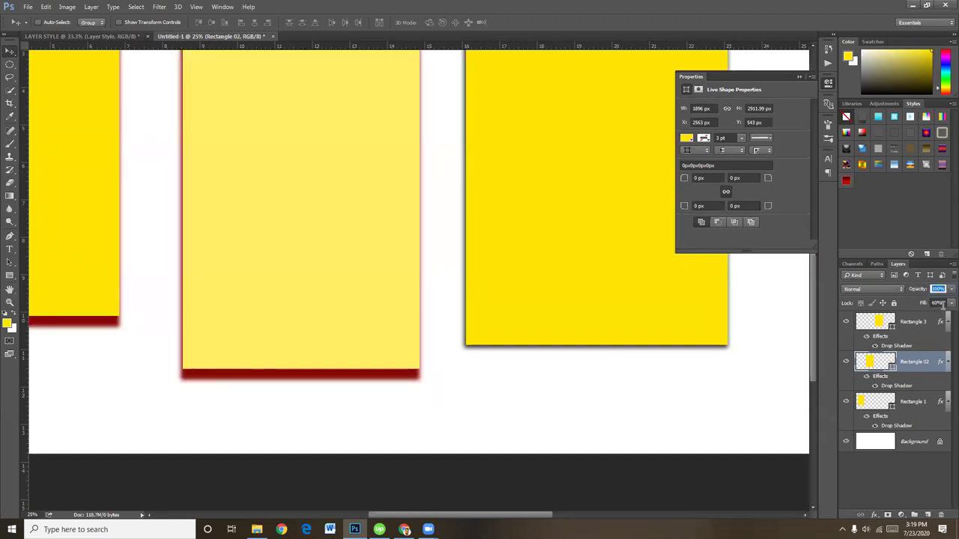
Set Rectangle 02's fill to 30% and zoom out to see all three rectangles.
{"action": "double_click", "coordinate": [941, 302]}
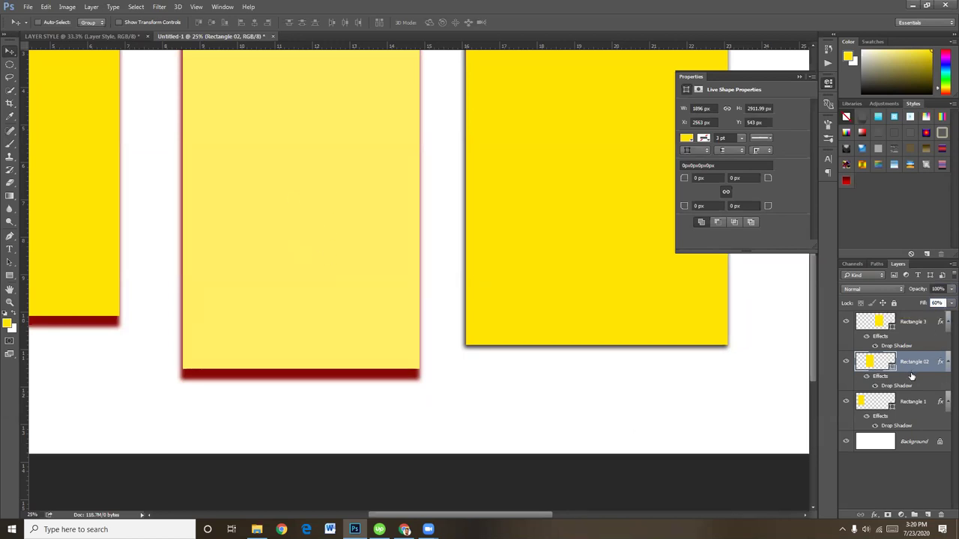
{"action": "left_click", "coordinate": [942, 303]}
{"action": "type", "text": "30"}
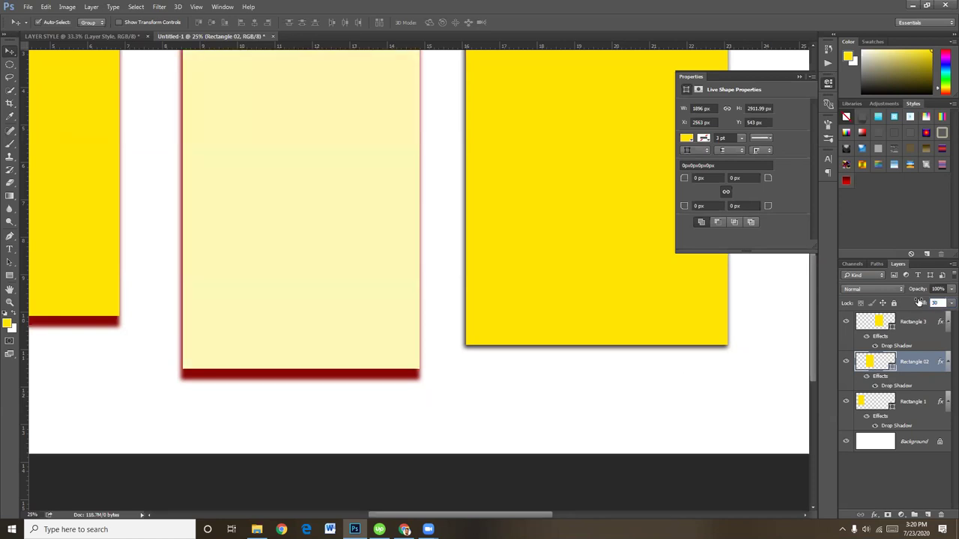
{"action": "key", "text": "ctrl+minus"}
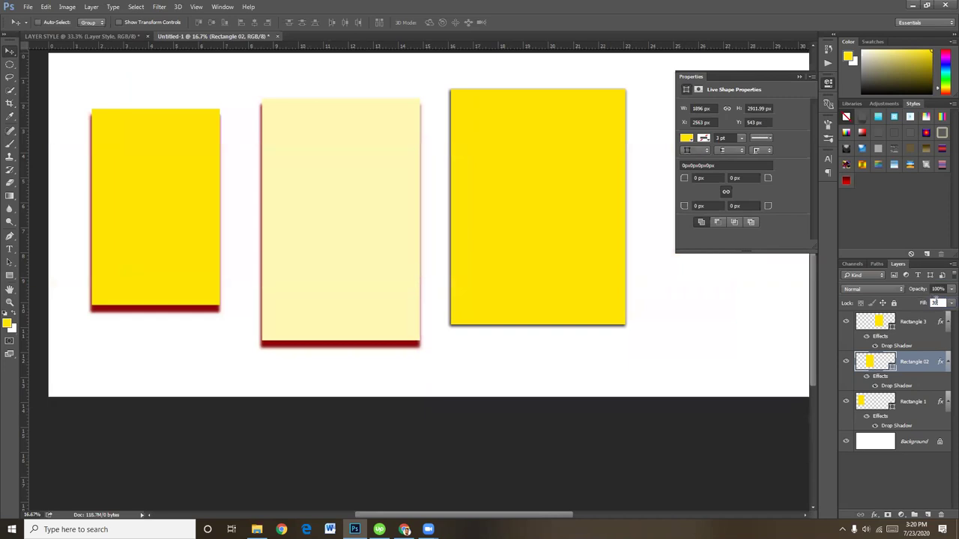
{"action": "left_click", "coordinate": [937, 302]}
In the Images folder, pick the 'If you don't believe in yourself' quote image and drag it to Photoshop.
{"action": "left_click", "coordinate": [257, 530]}
{"action": "left_click", "coordinate": [465, 257]}
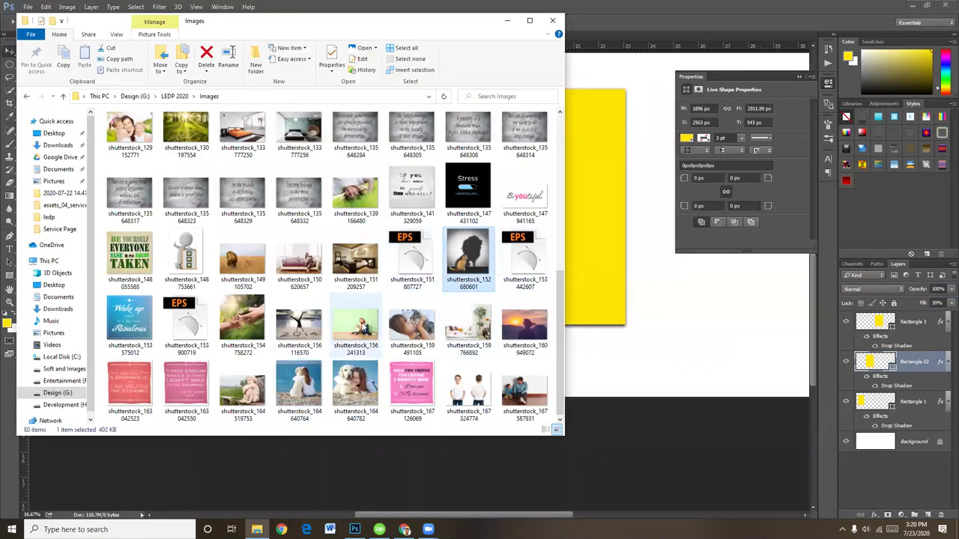
{"action": "left_click", "coordinate": [355, 326]}
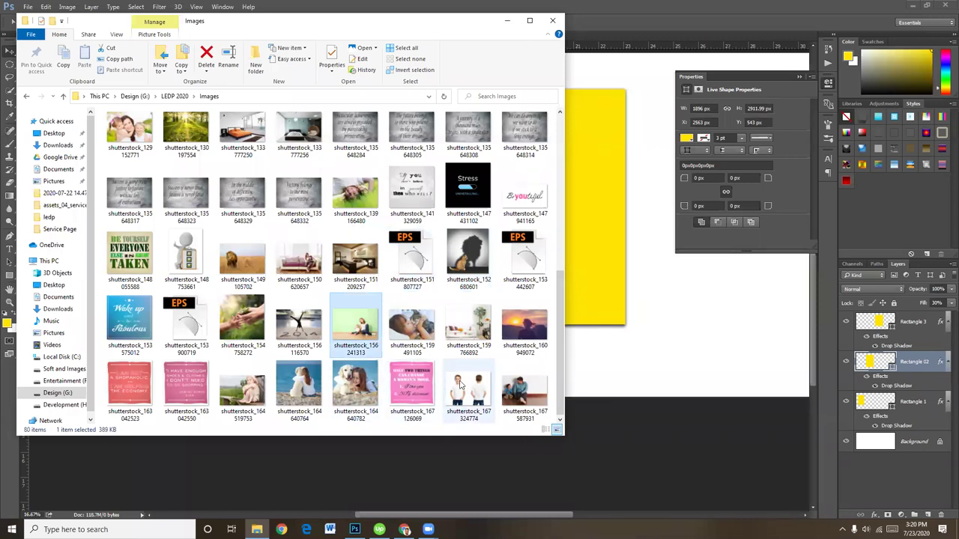
{"action": "left_click", "coordinate": [466, 183]}
{"action": "mouse_move", "coordinate": [466, 183]}
{"action": "left_mouse_down"}
{"action": "mouse_move", "coordinate": [442, 275]}
{"action": "mouse_move", "coordinate": [450, 229]}
{"action": "left_mouse_up"}
{"action": "left_click", "coordinate": [415, 208]}
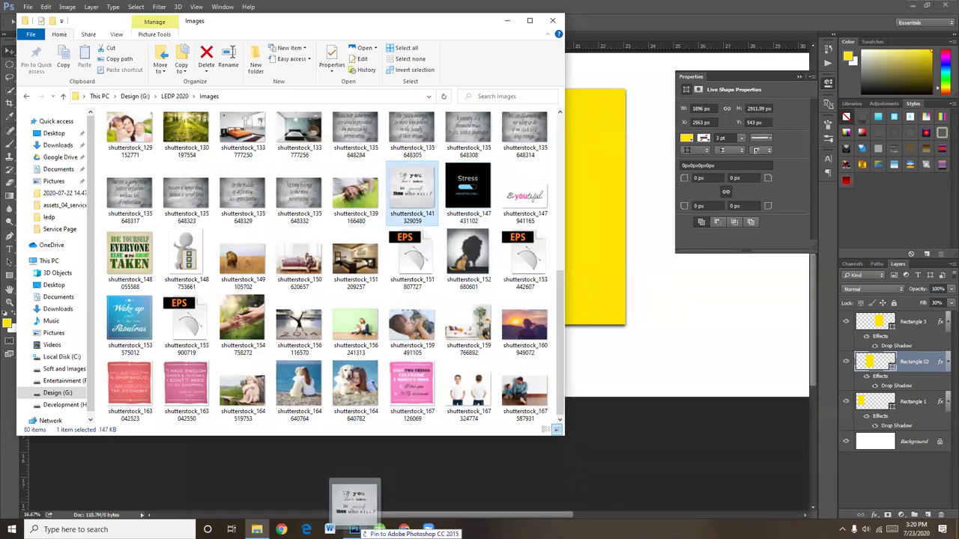
{"action": "left_click", "coordinate": [354, 530]}
Place the quote image beside the third rectangle and enlarge it.
{"action": "left_click_drag", "start_coordinate": [483, 218], "coordinate": [483, 216]}
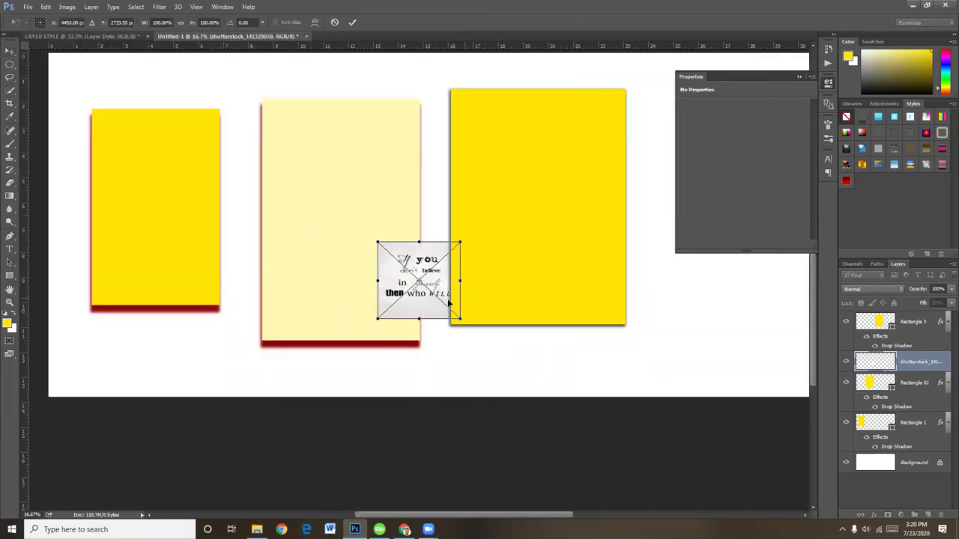
{"action": "left_click_drag", "start_coordinate": [409, 300], "coordinate": [712, 307]}
{"action": "left_click_drag", "start_coordinate": [696, 364], "coordinate": [430, 392]}
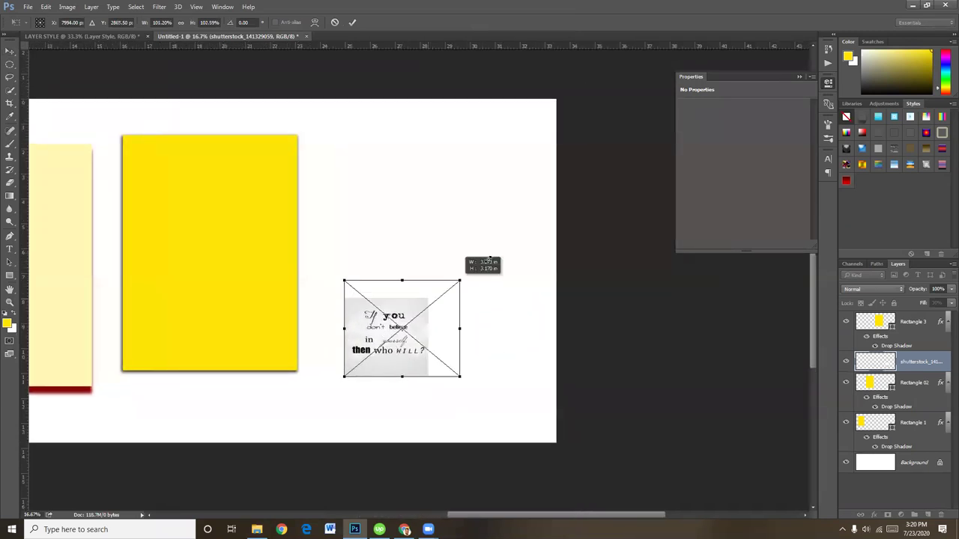
{"action": "left_click_drag", "start_coordinate": [430, 298], "coordinate": [513, 222]}
{"action": "key", "text": "Return"}
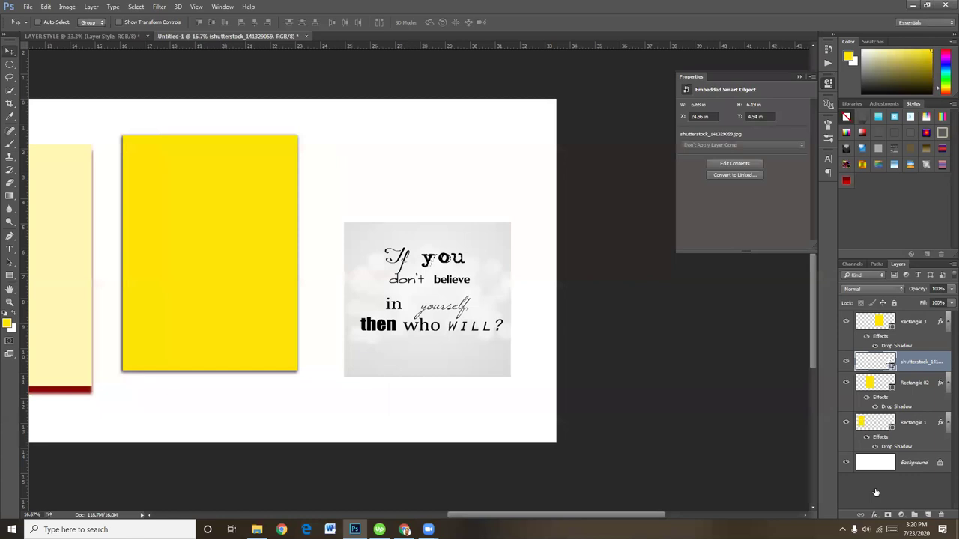
Add a drop shadow to the quote image with 35 px distance.
{"action": "left_click", "coordinate": [875, 514]}
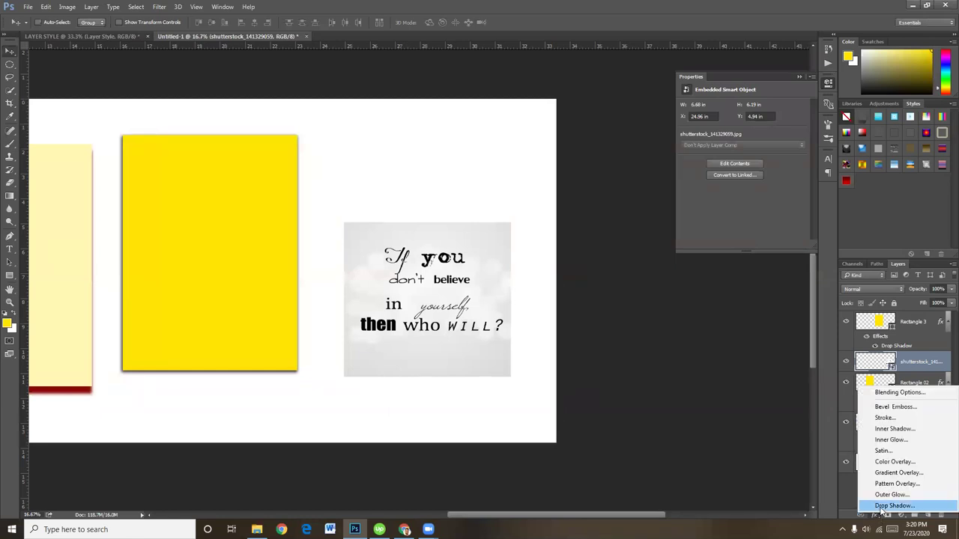
{"action": "left_click", "coordinate": [883, 506]}
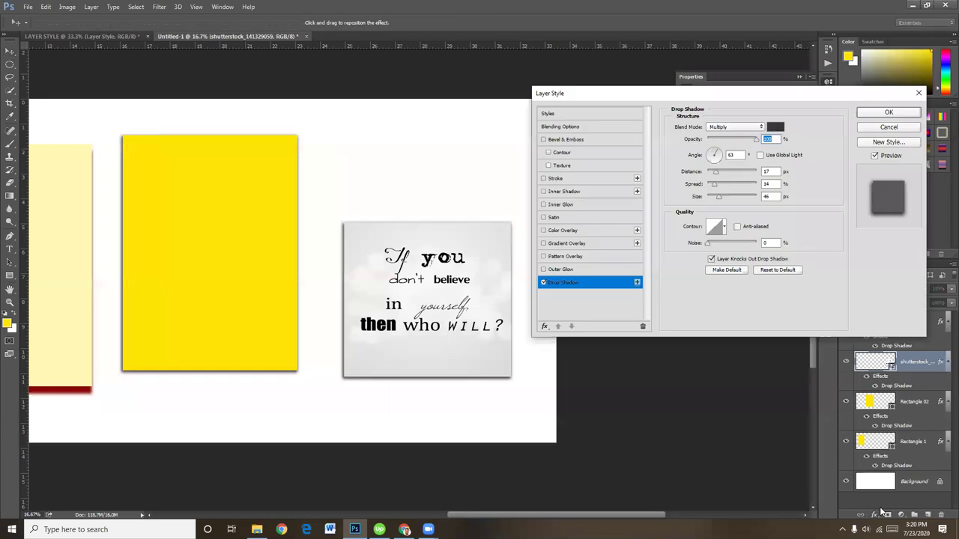
{"action": "mouse_move", "coordinate": [717, 177]}
{"action": "left_mouse_down"}
{"action": "mouse_move", "coordinate": [721, 201]}
{"action": "mouse_move", "coordinate": [749, 201]}
{"action": "left_mouse_up"}
{"action": "left_click", "coordinate": [888, 112]}
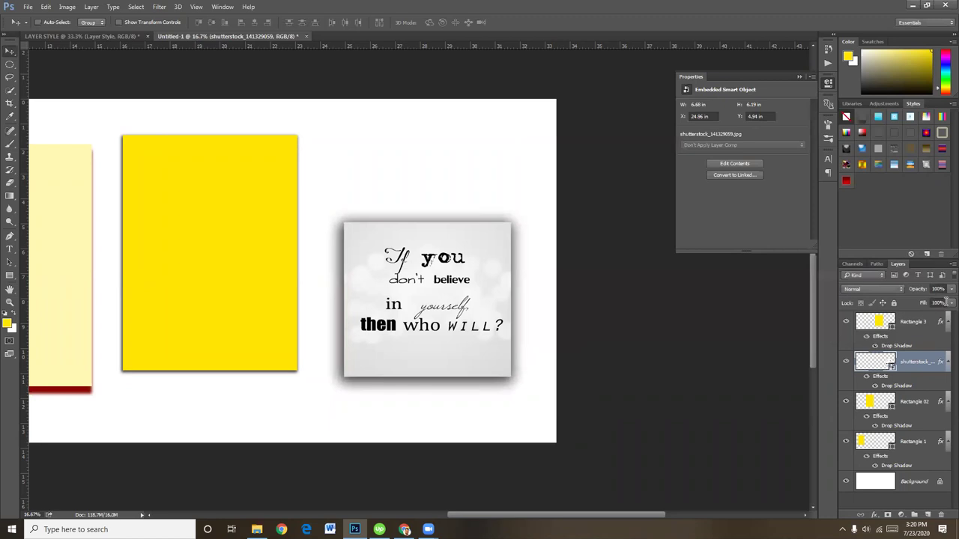
Lower the quote layer's fill to 50% and zoom out to view the whole canvas.
{"action": "left_click", "coordinate": [934, 302]}
{"action": "type", "text": "50"}
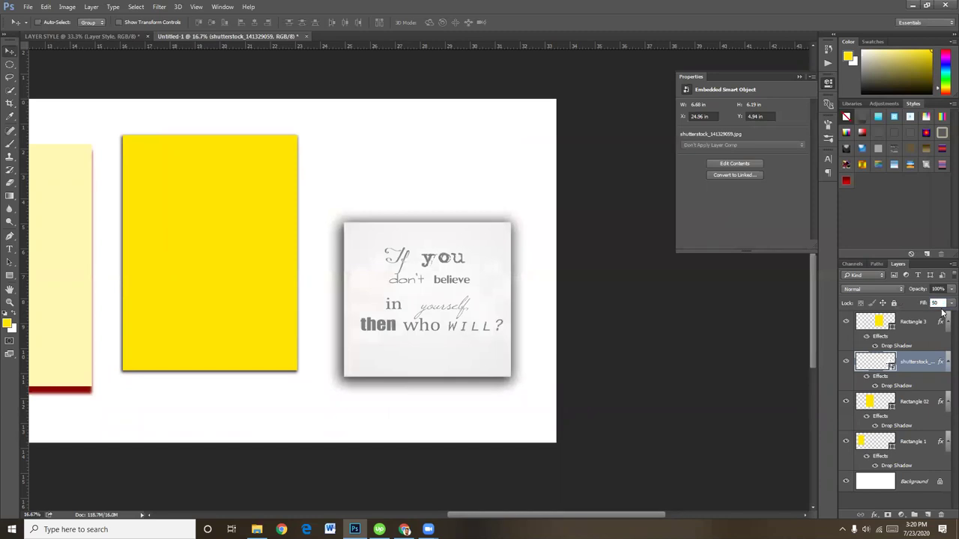
{"action": "key", "text": "Return"}
{"action": "left_click_drag", "start_coordinate": [920, 303], "coordinate": [921, 303]}
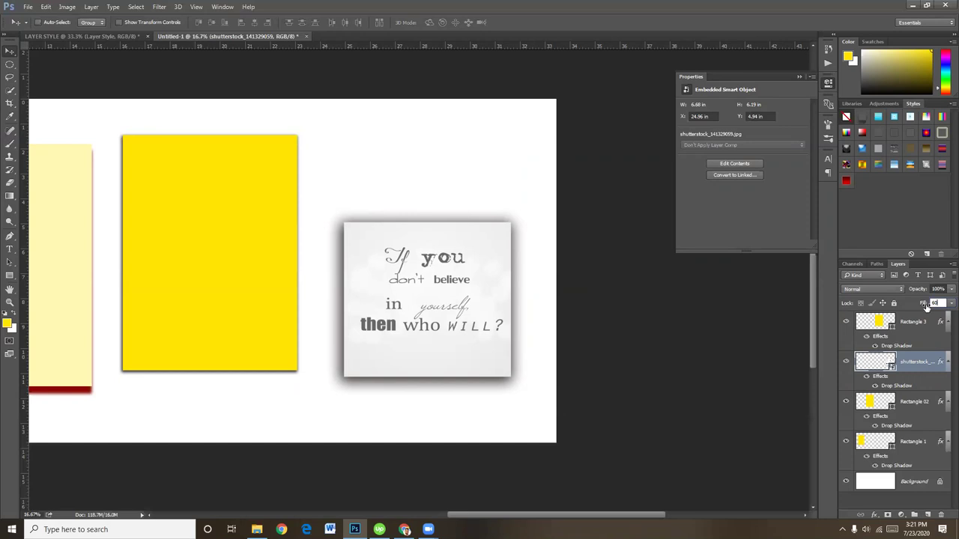
{"action": "type", "text": "50"}
{"action": "key", "text": "Return"}
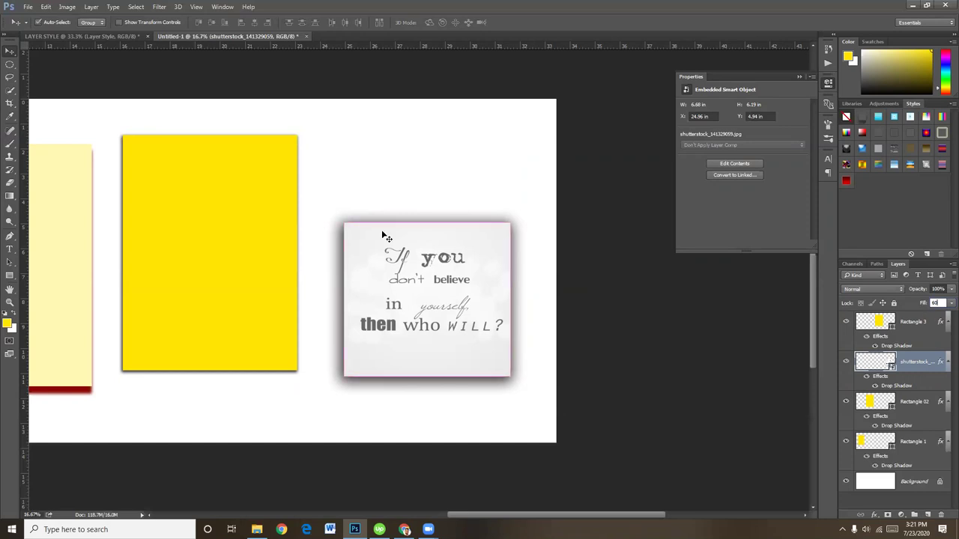
{"action": "key", "text": "ctrl+minus"}
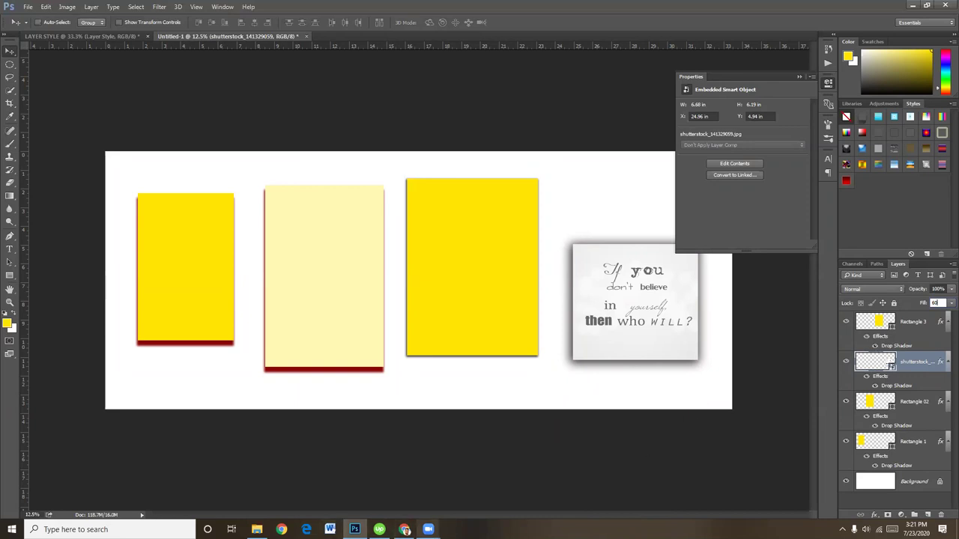
{"action": "mouse_move", "coordinate": [405, 529]}
{"action": "left_click", "coordinate": [421, 504]}
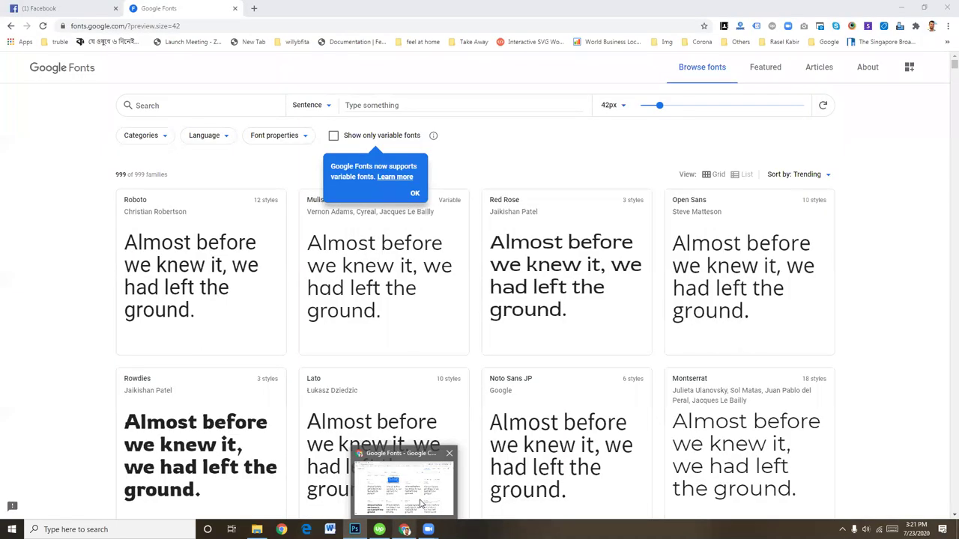